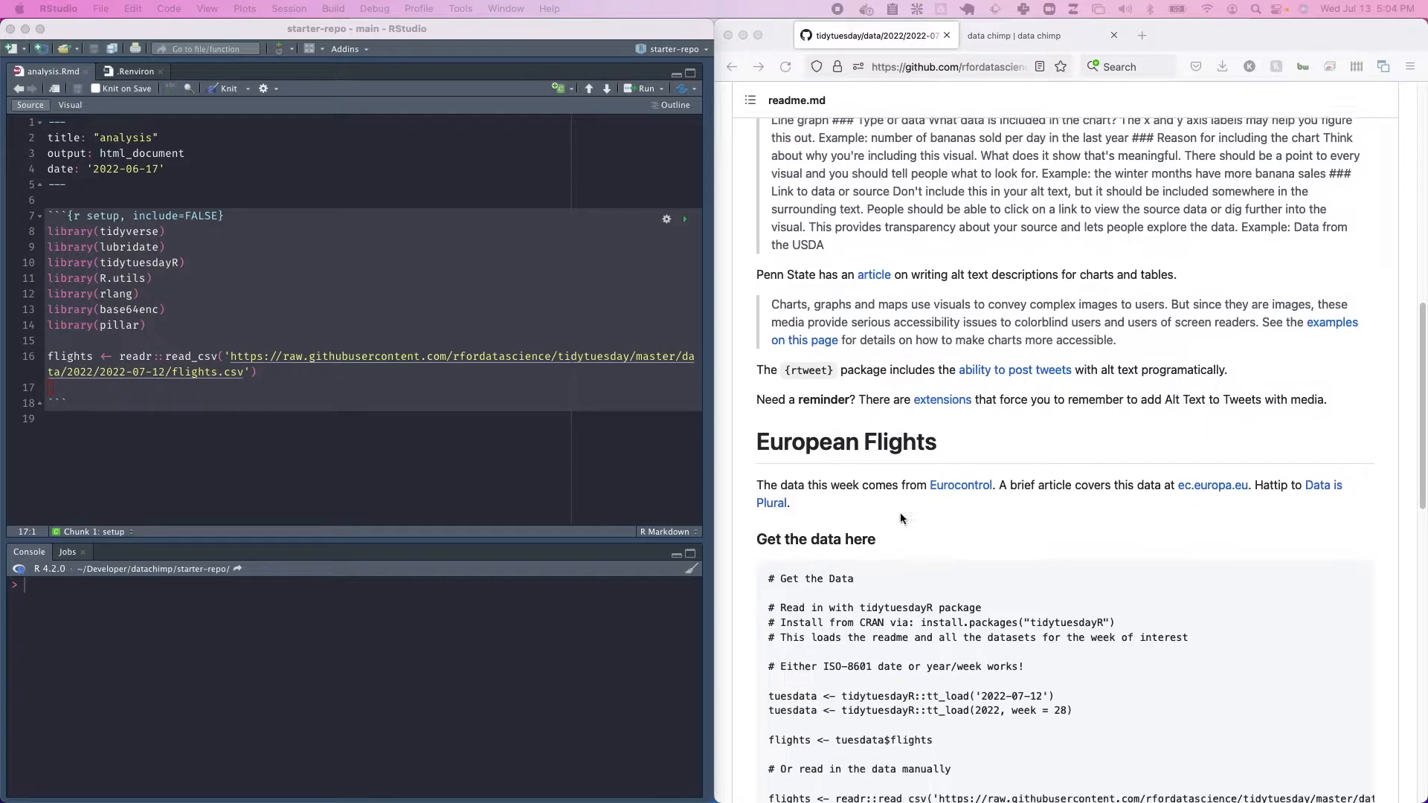
# Step: Review the European Flights section of the readme, including the data-loading code and the flights.csv data dictionary
pyautogui.scroll(-5, 896, 532)
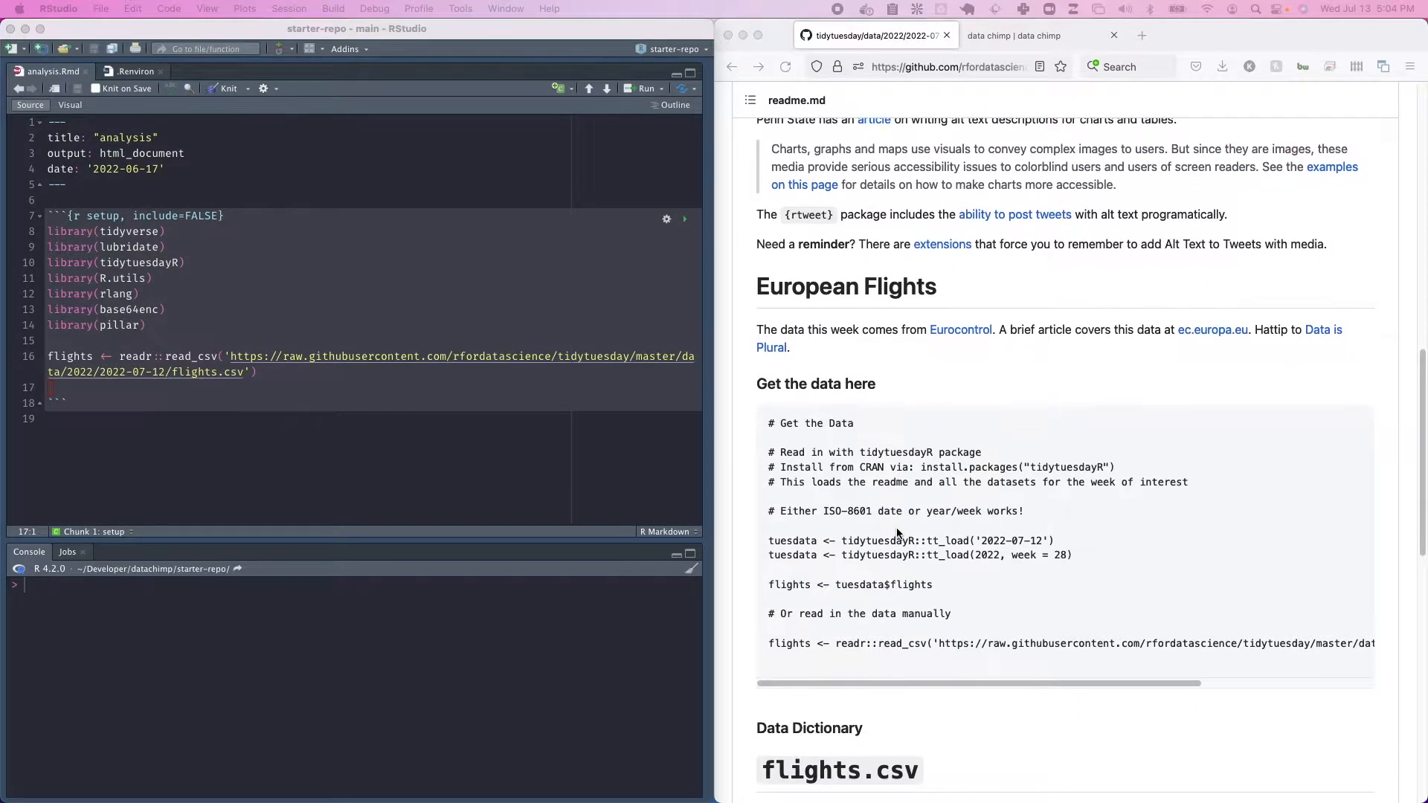
pyautogui.scroll(-4, 897, 532)
pyautogui.scroll(2, 897, 532)
pyautogui.scroll(-1, 897, 532)
pyautogui.scroll(-7, 897, 532)
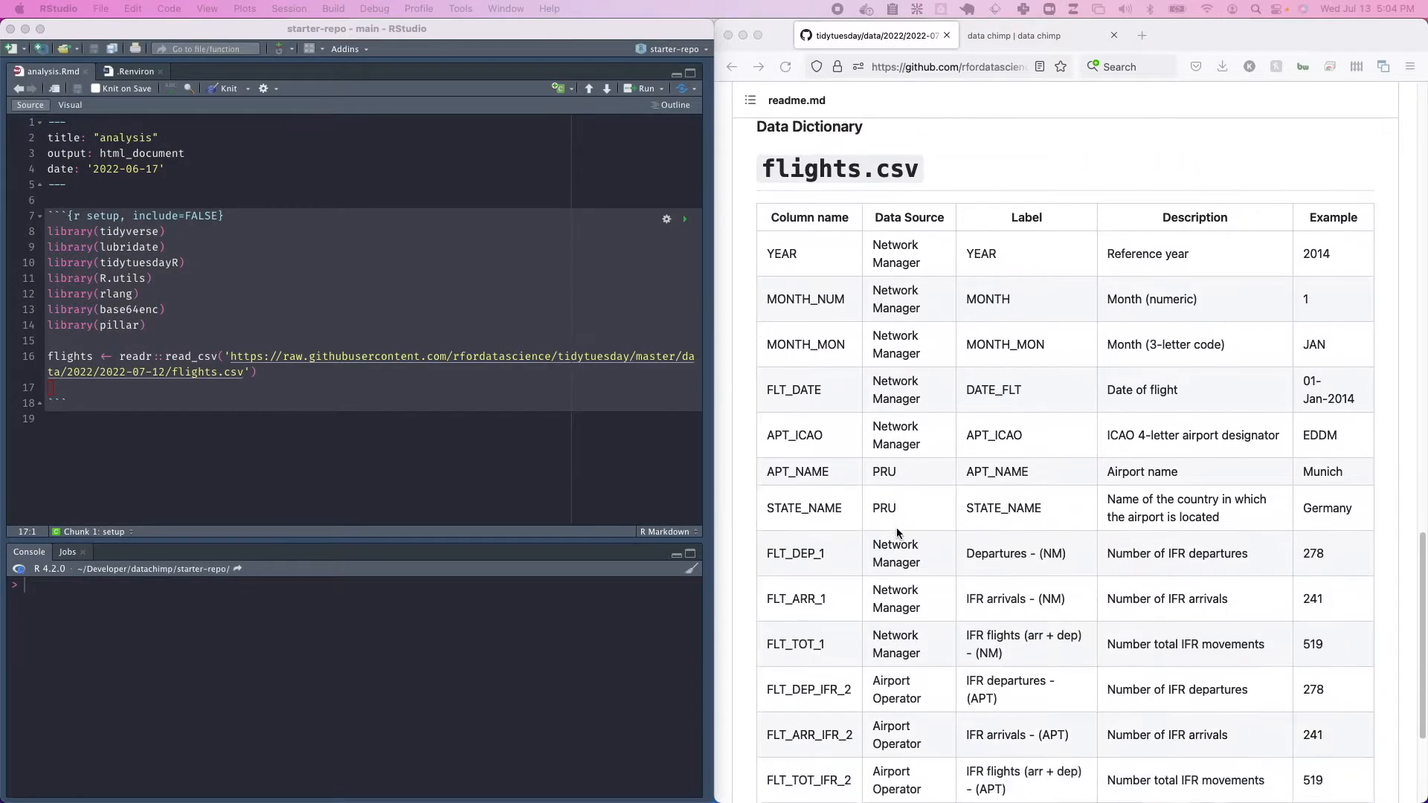
pyautogui.scroll(3, 897, 532)
pyautogui.scroll(2, 897, 533)
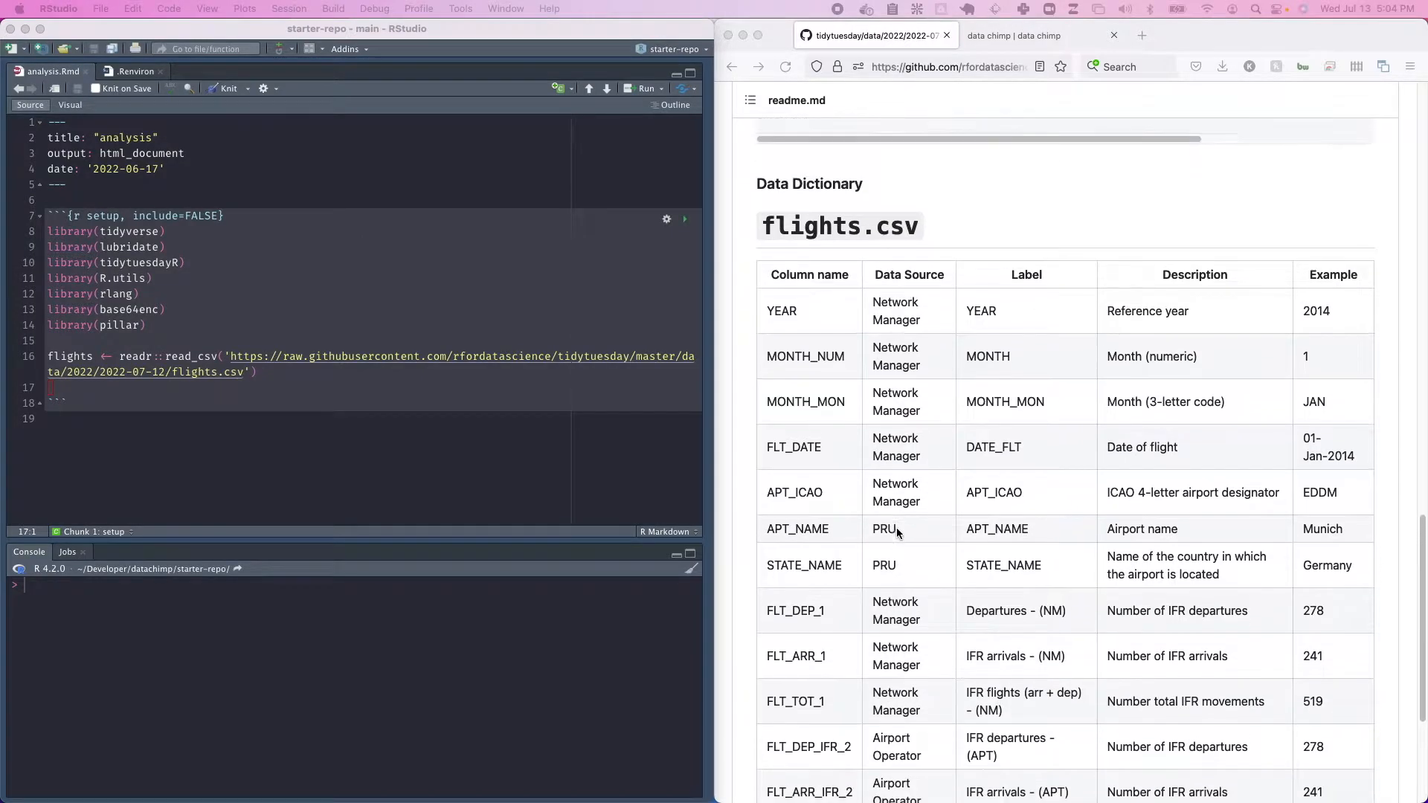
pyautogui.scroll(-3, 897, 533)
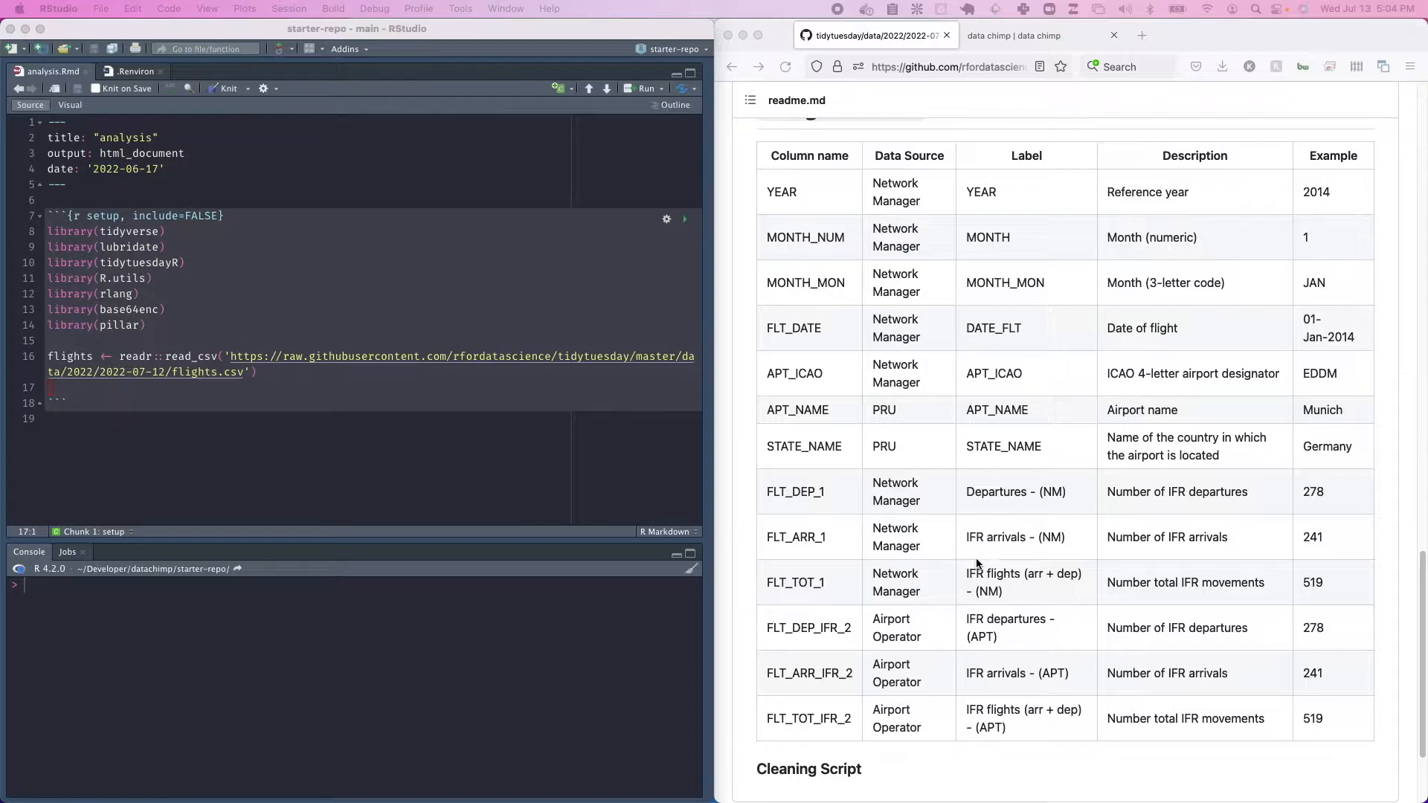
pyautogui.scroll(1, 928, 505)
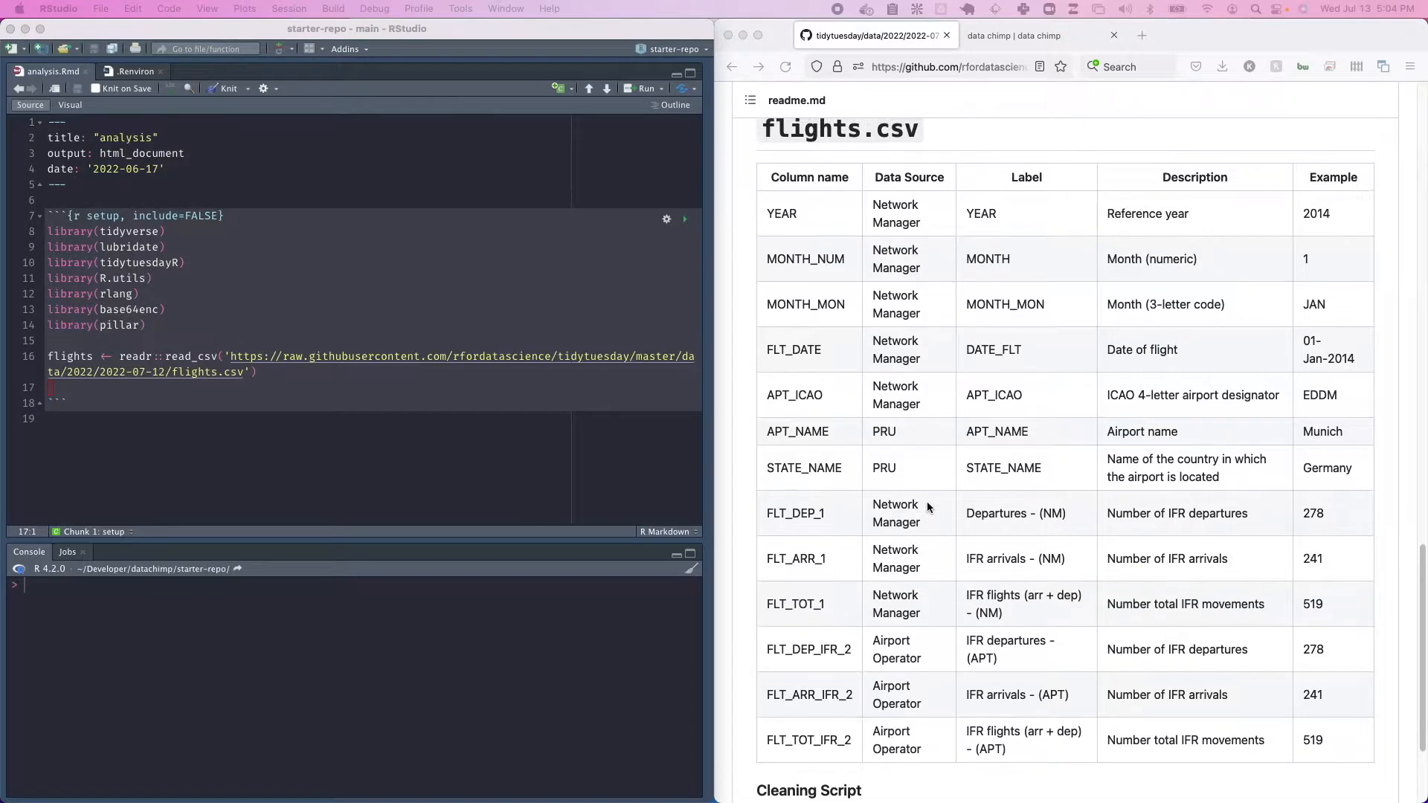
pyautogui.scroll(-3, 926, 506)
pyautogui.scroll(5, 926, 506)
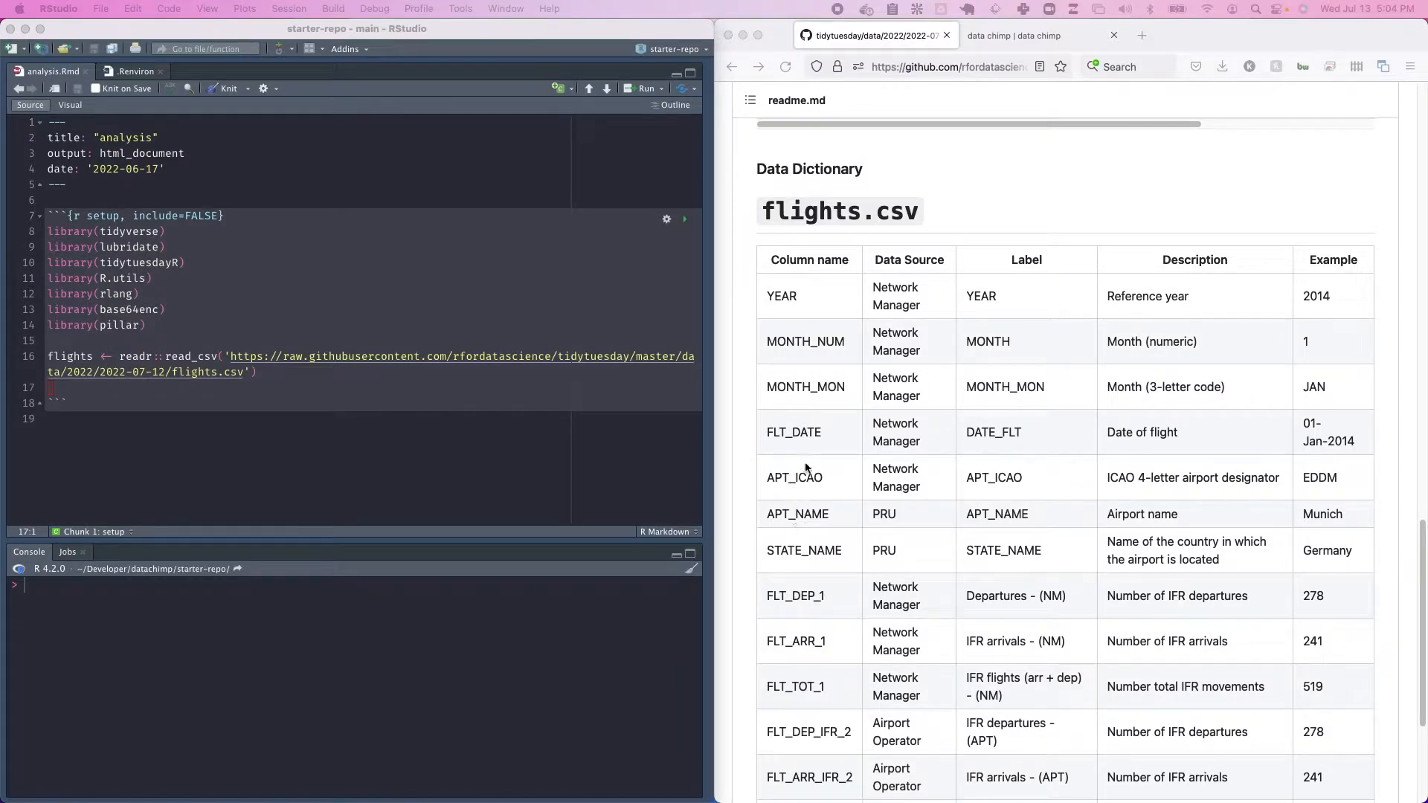
# Step: Examine individual columns in the flights.csv data dictionary, highlighting MONTH_NUM, APT_ICAO and STATE_NAME
pyautogui.click(784, 298)
pyautogui.doubleClick(784, 298)
pyautogui.doubleClick(788, 336)
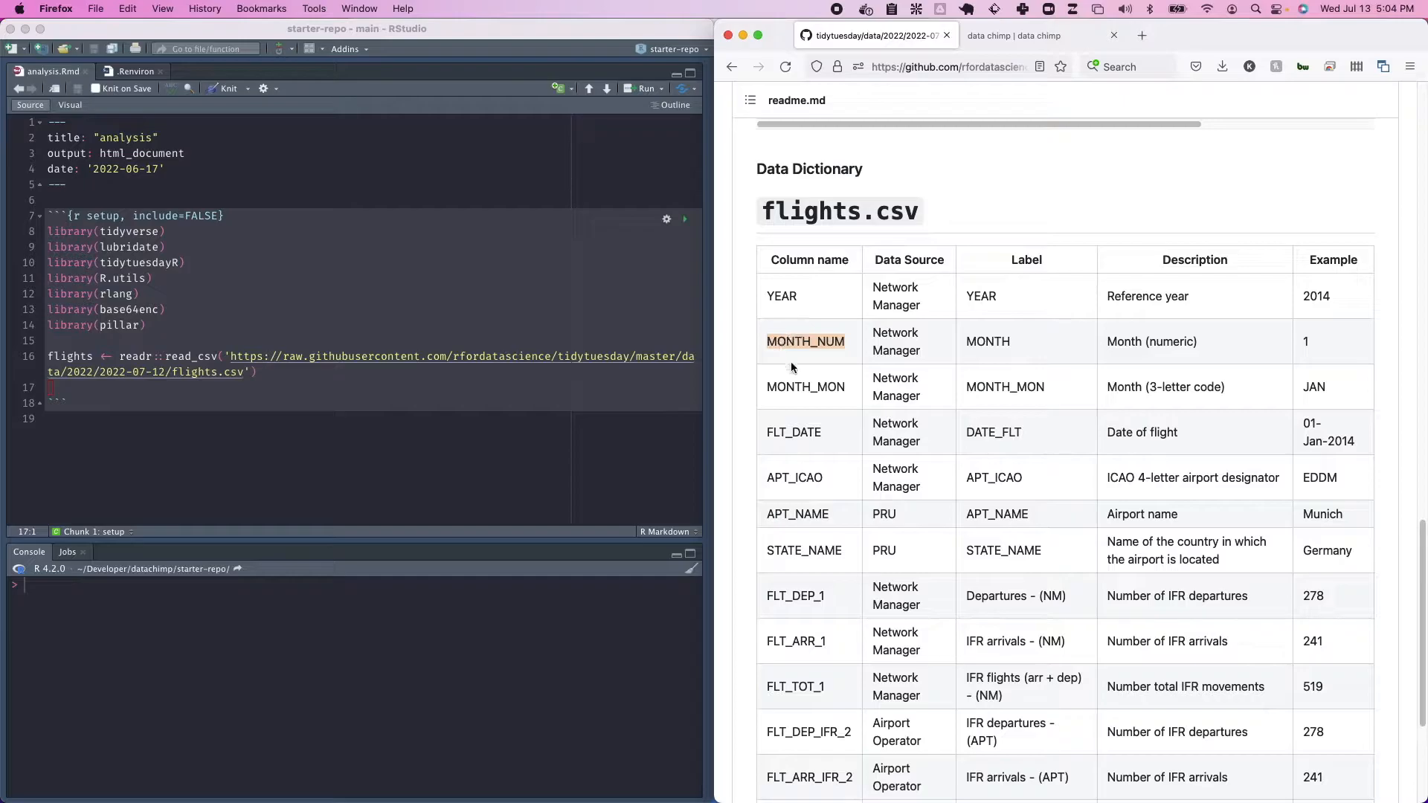
pyautogui.scroll(-3, 792, 387)
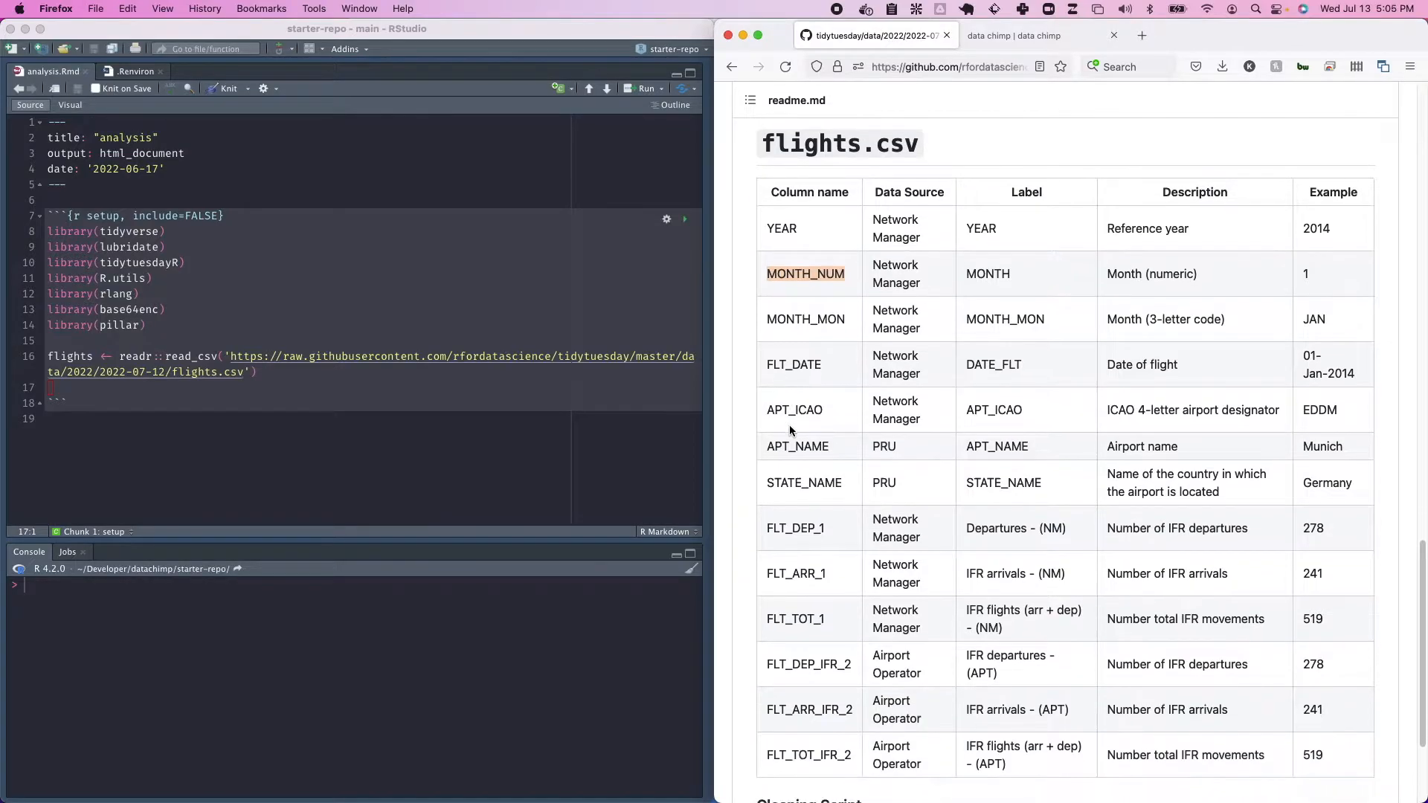
pyautogui.doubleClick(787, 376)
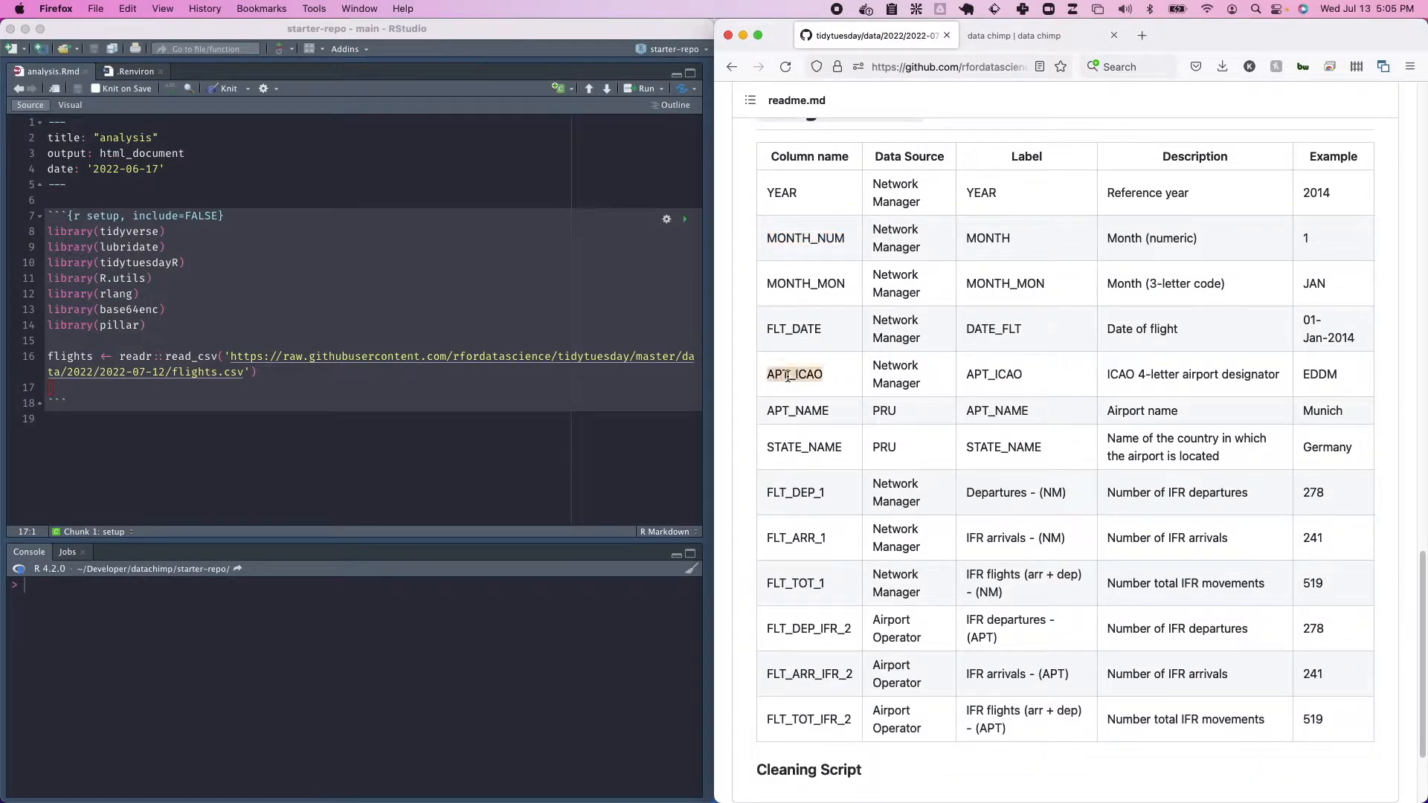
pyautogui.doubleClick(792, 444)
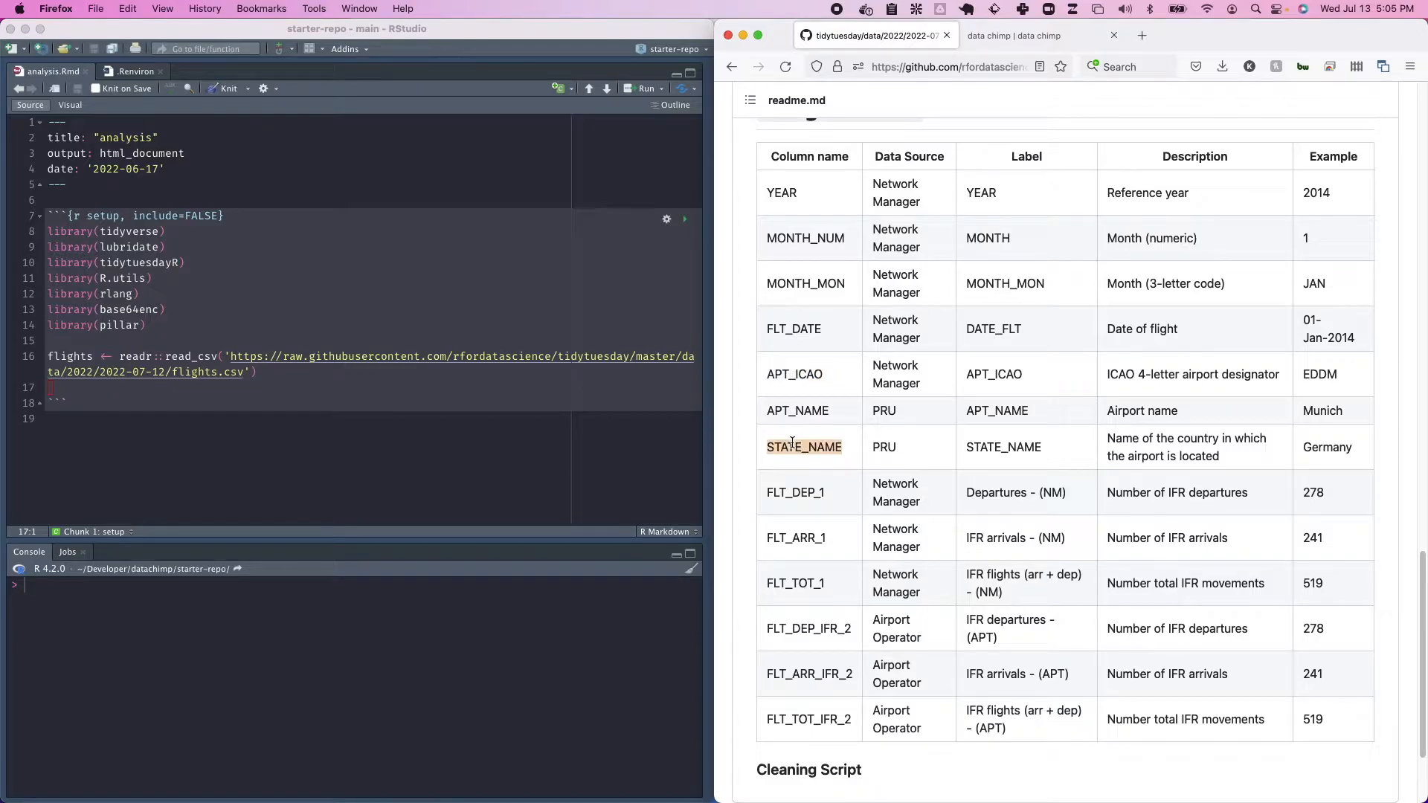
pyautogui.scroll(-1, 788, 523)
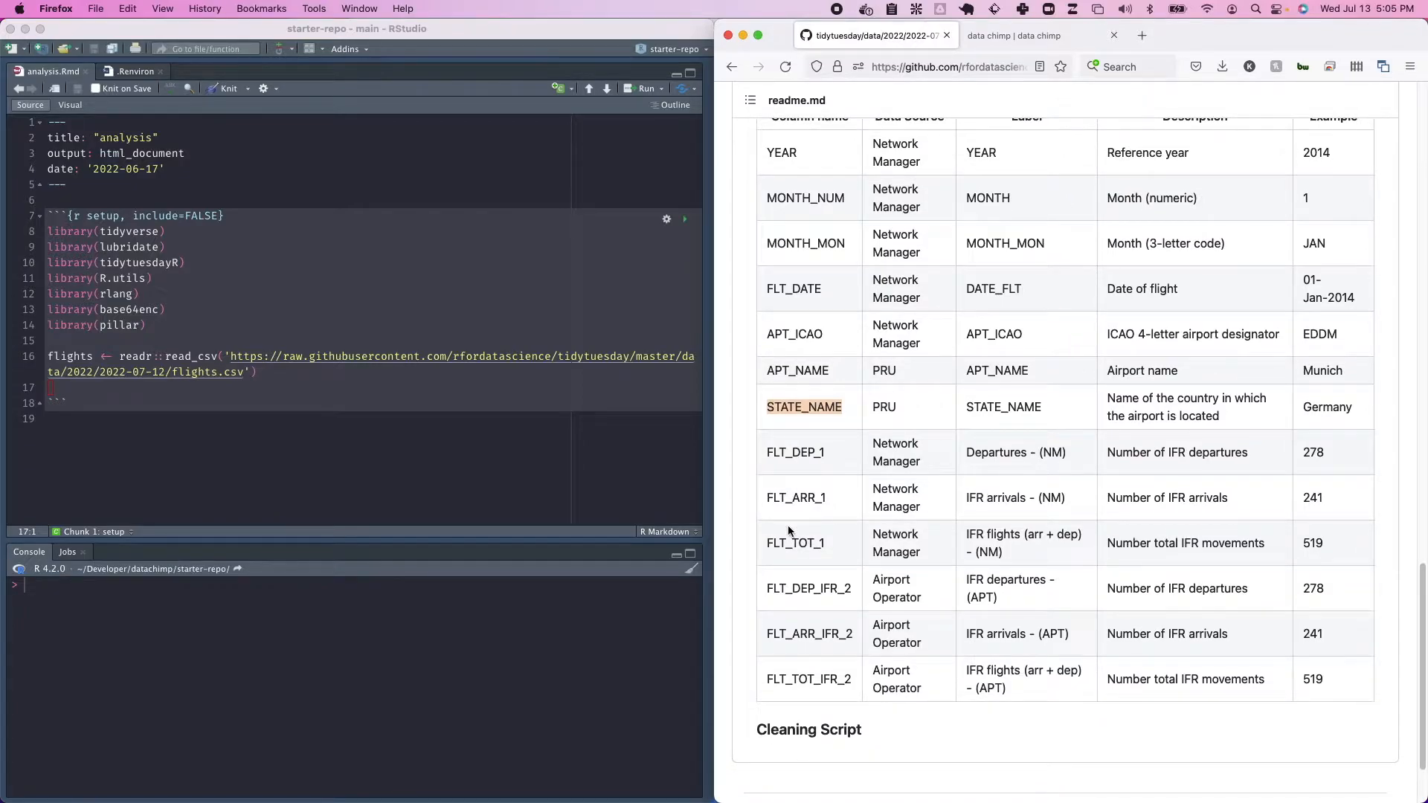
pyautogui.scroll(1, 821, 544)
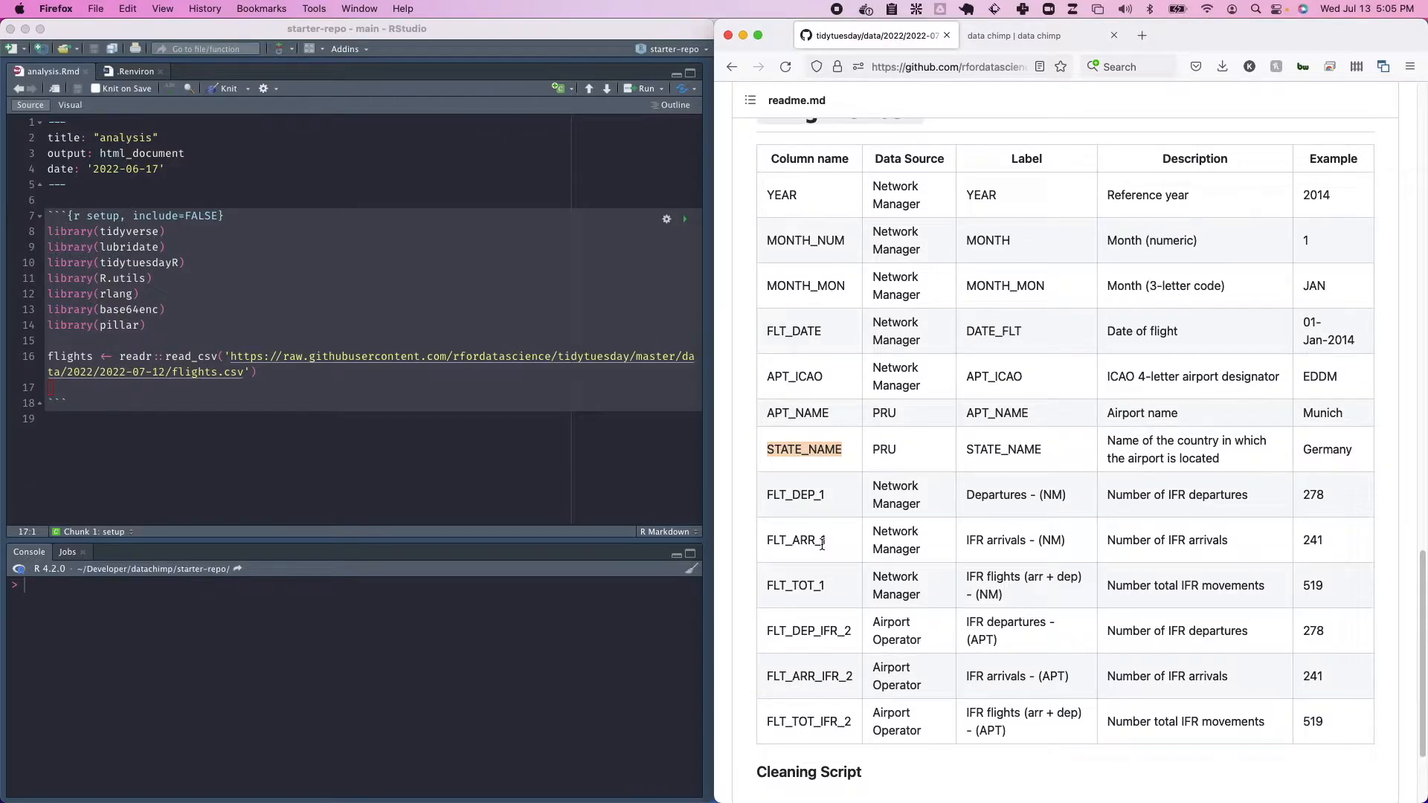
pyautogui.scroll(7, 871, 457)
pyautogui.scroll(5, 872, 462)
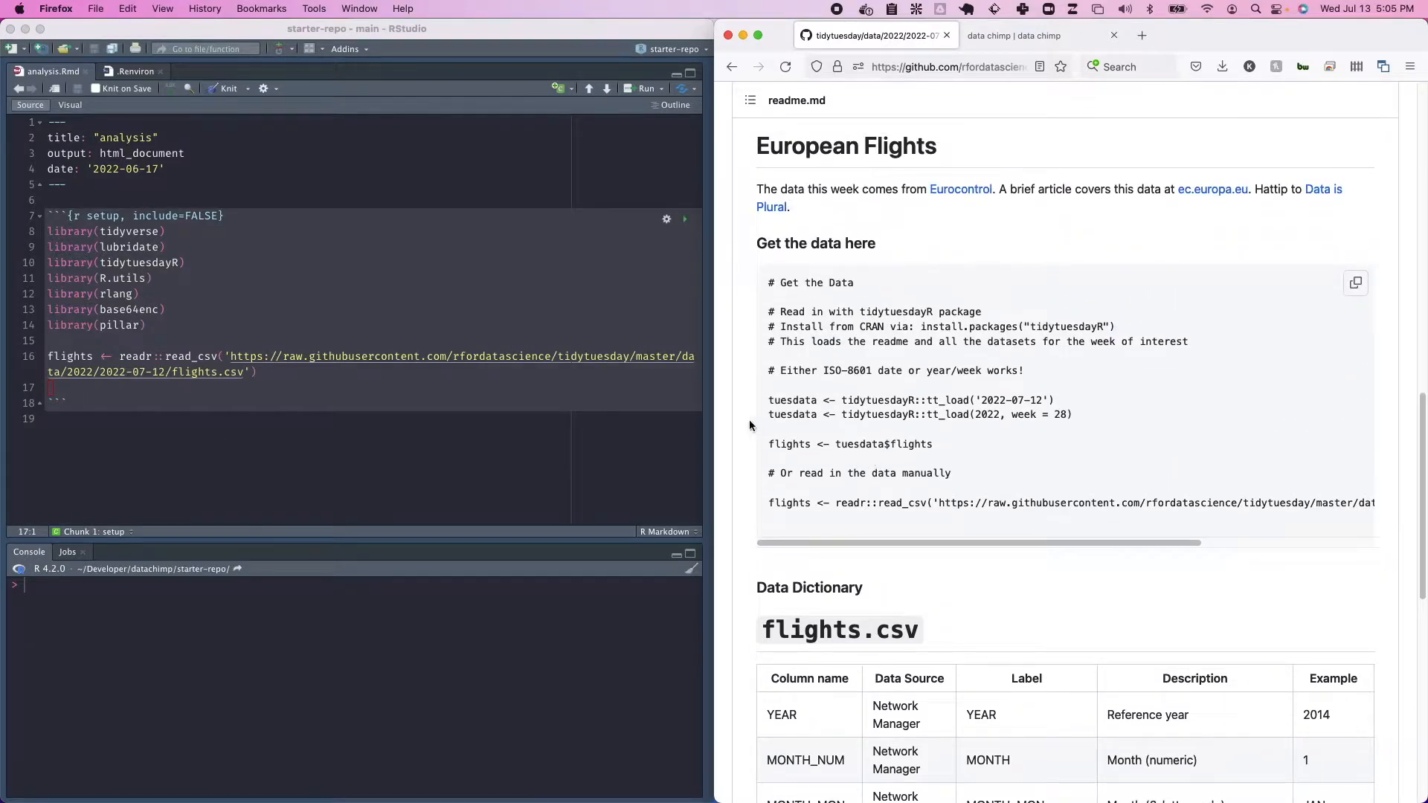
# Step: Switch to RStudio and run the read_csv statement that loads flights.csv into flights
pyautogui.click(232, 341)
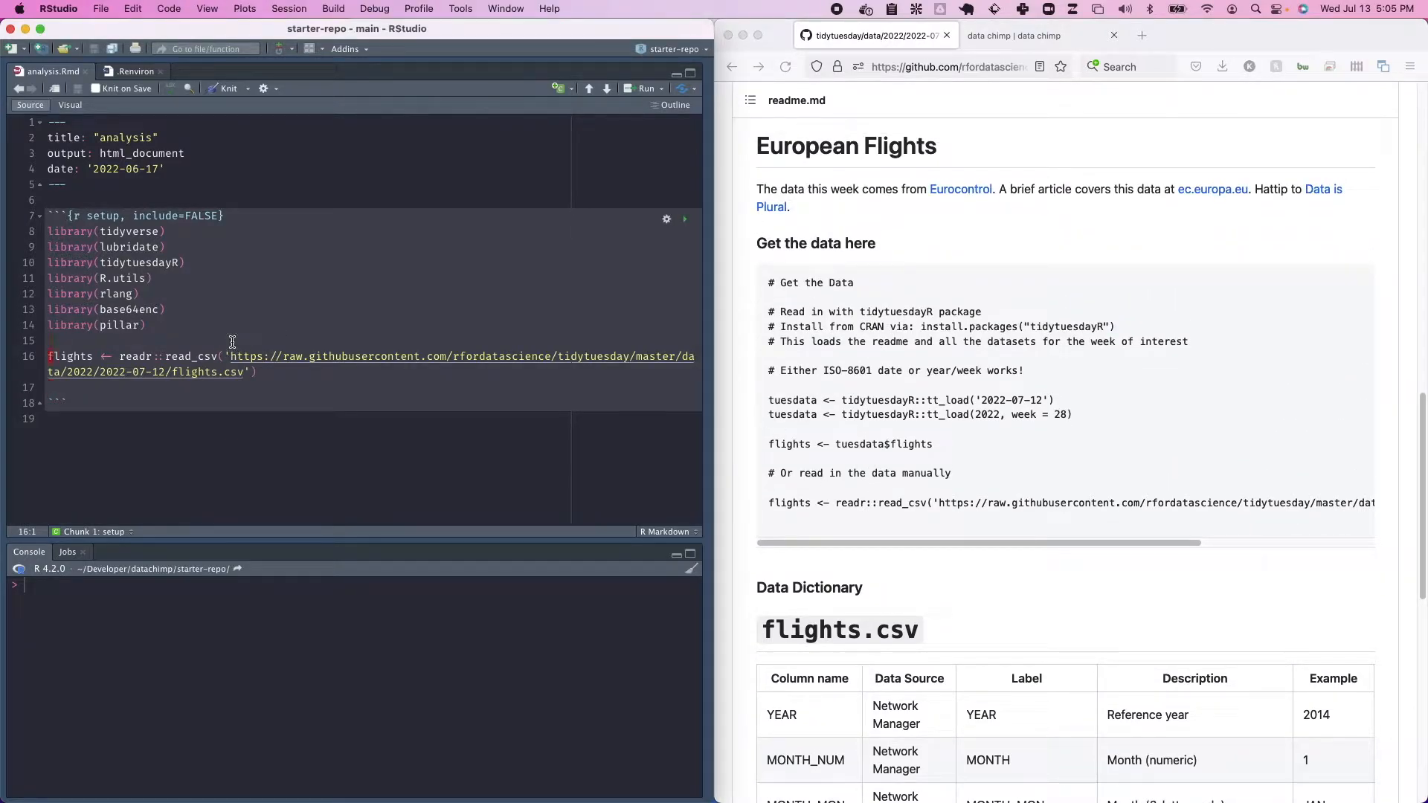
pyautogui.press('super+Return')
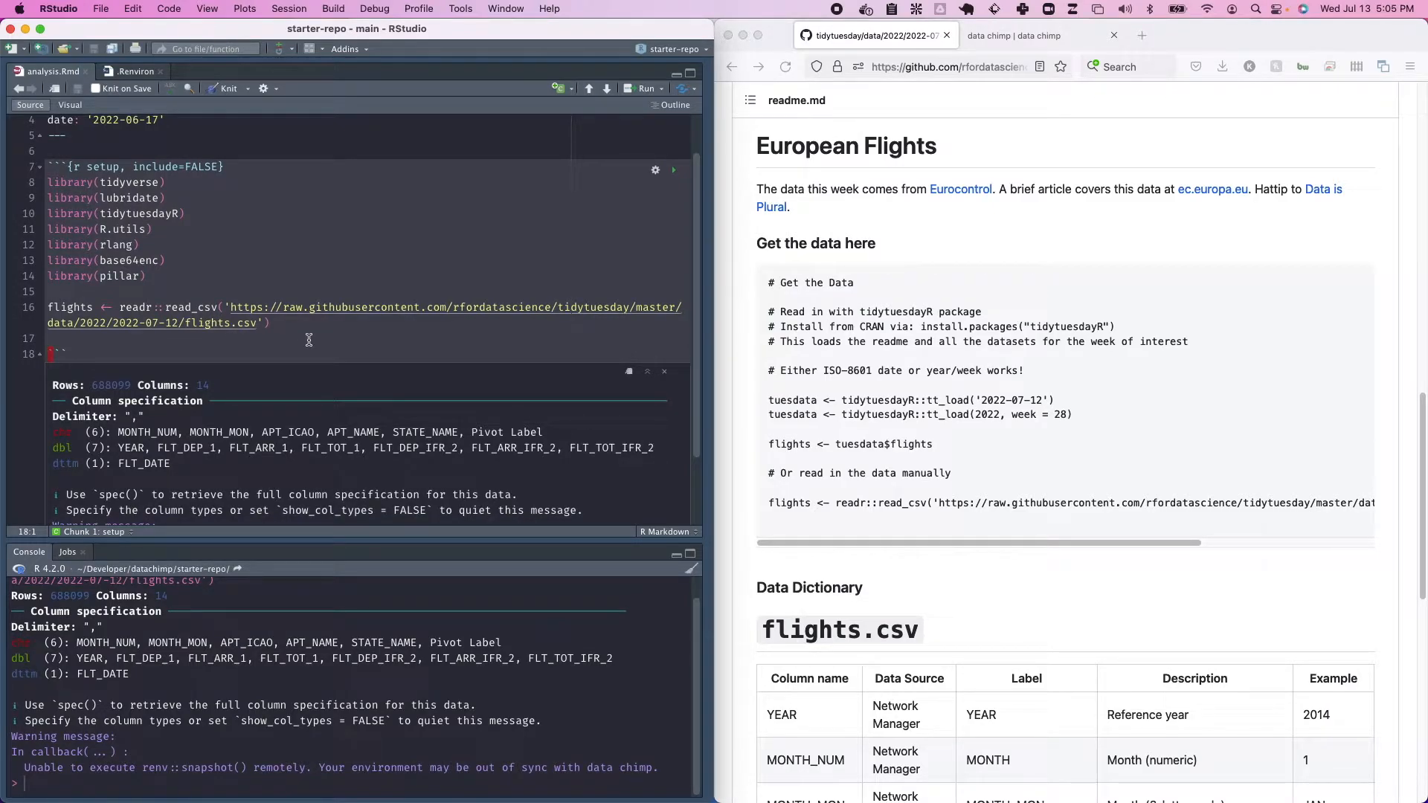
pyautogui.scroll(1, 246, 330)
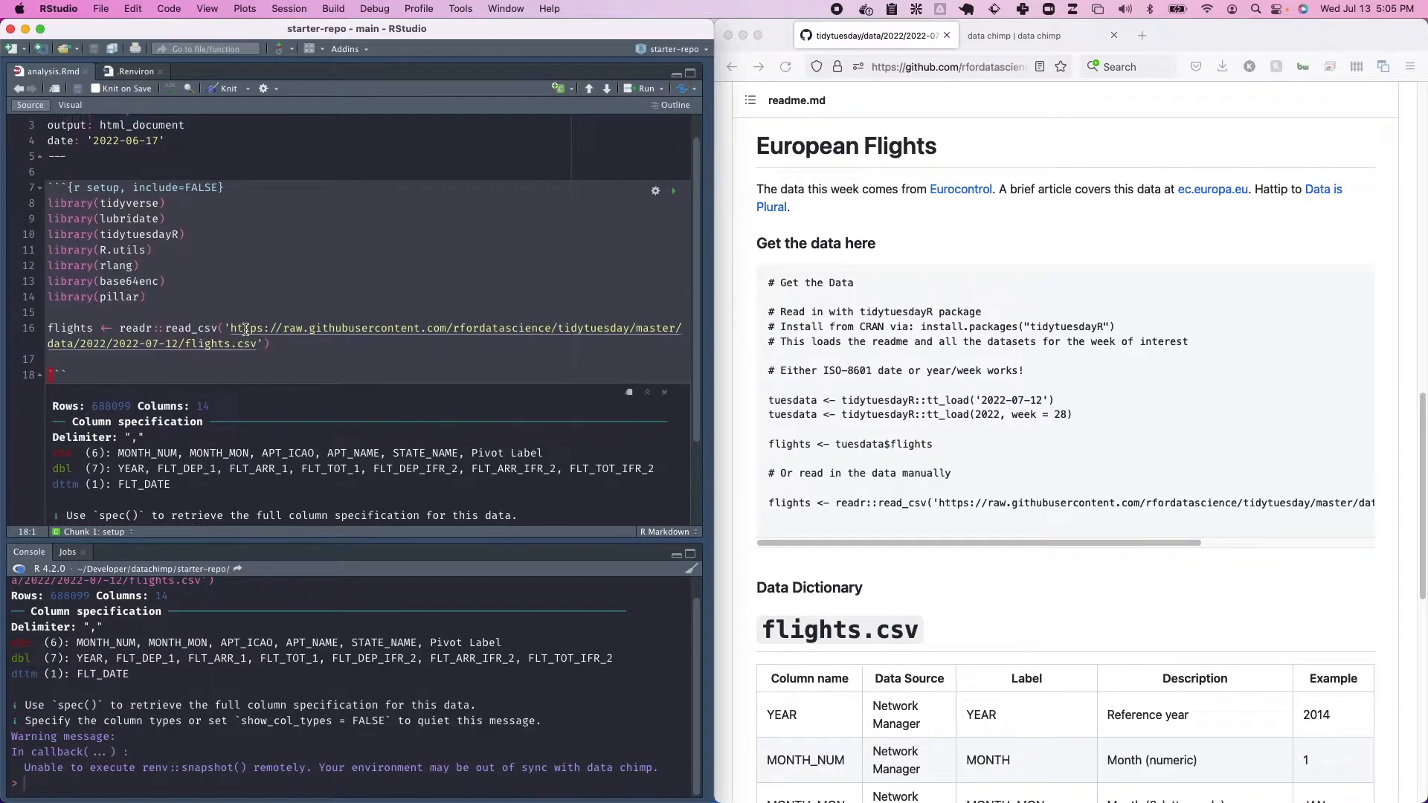
# Step: Start a play session in data chimp and connect RStudio to it by running datachimpR::connect() in the console
pyautogui.click(1002, 45)
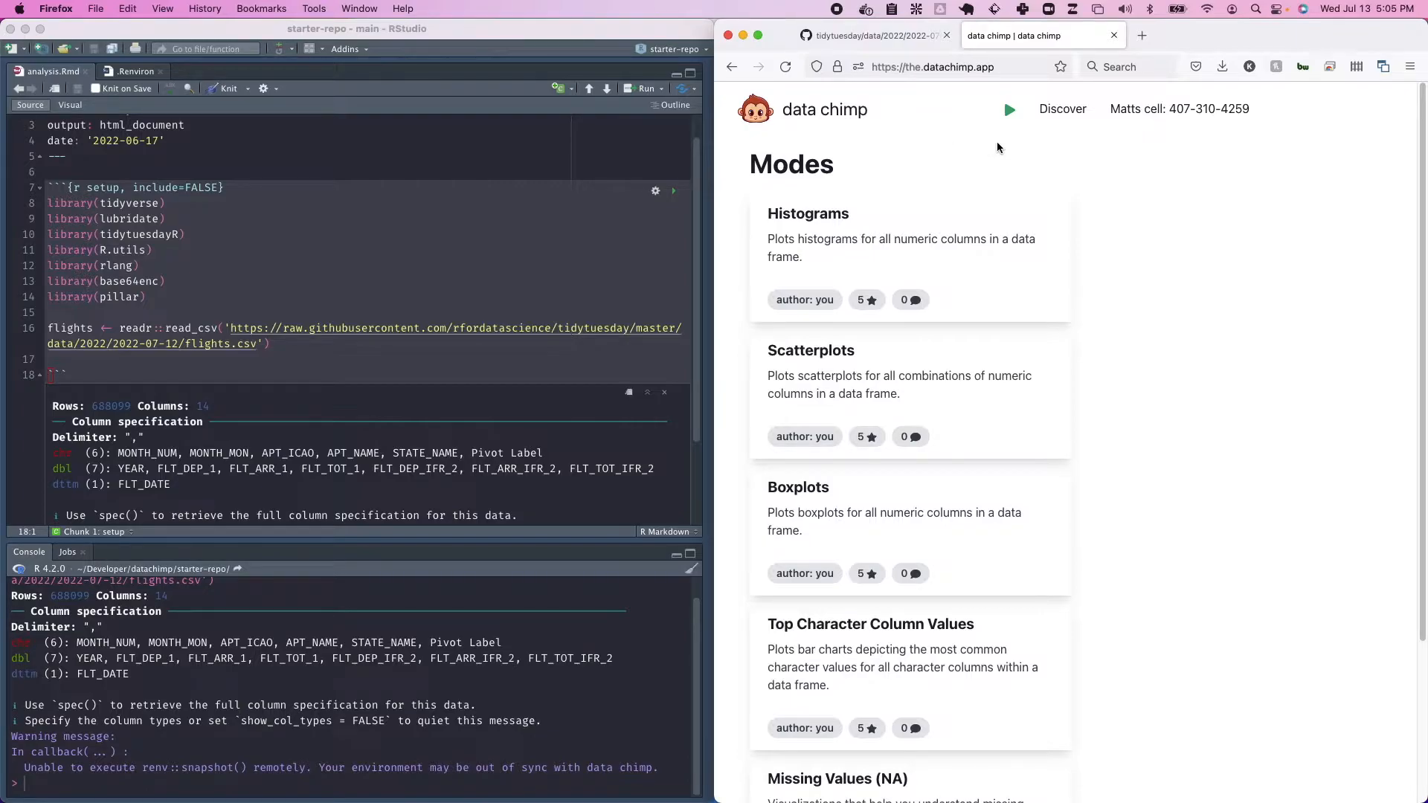
pyautogui.click(1008, 110)
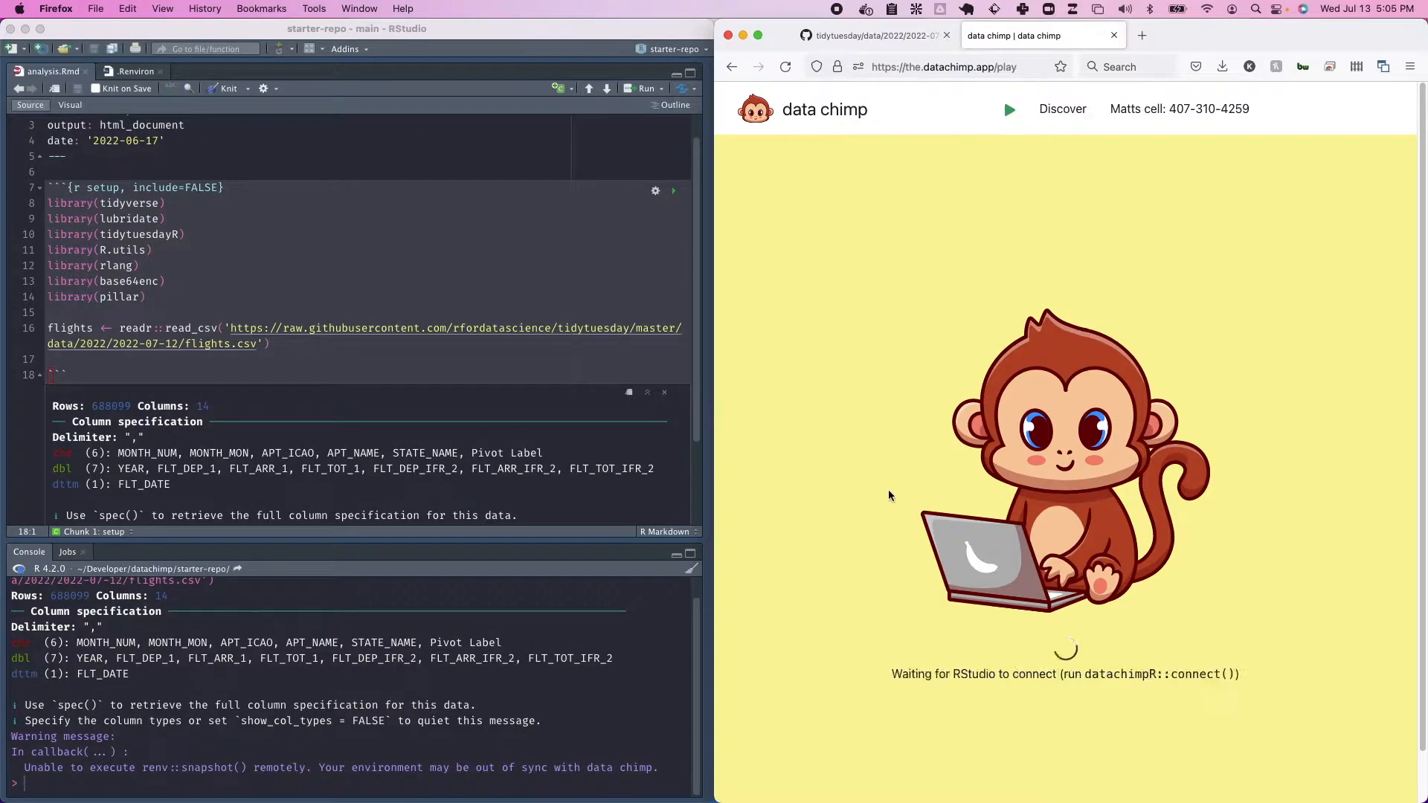
pyautogui.click(121, 801)
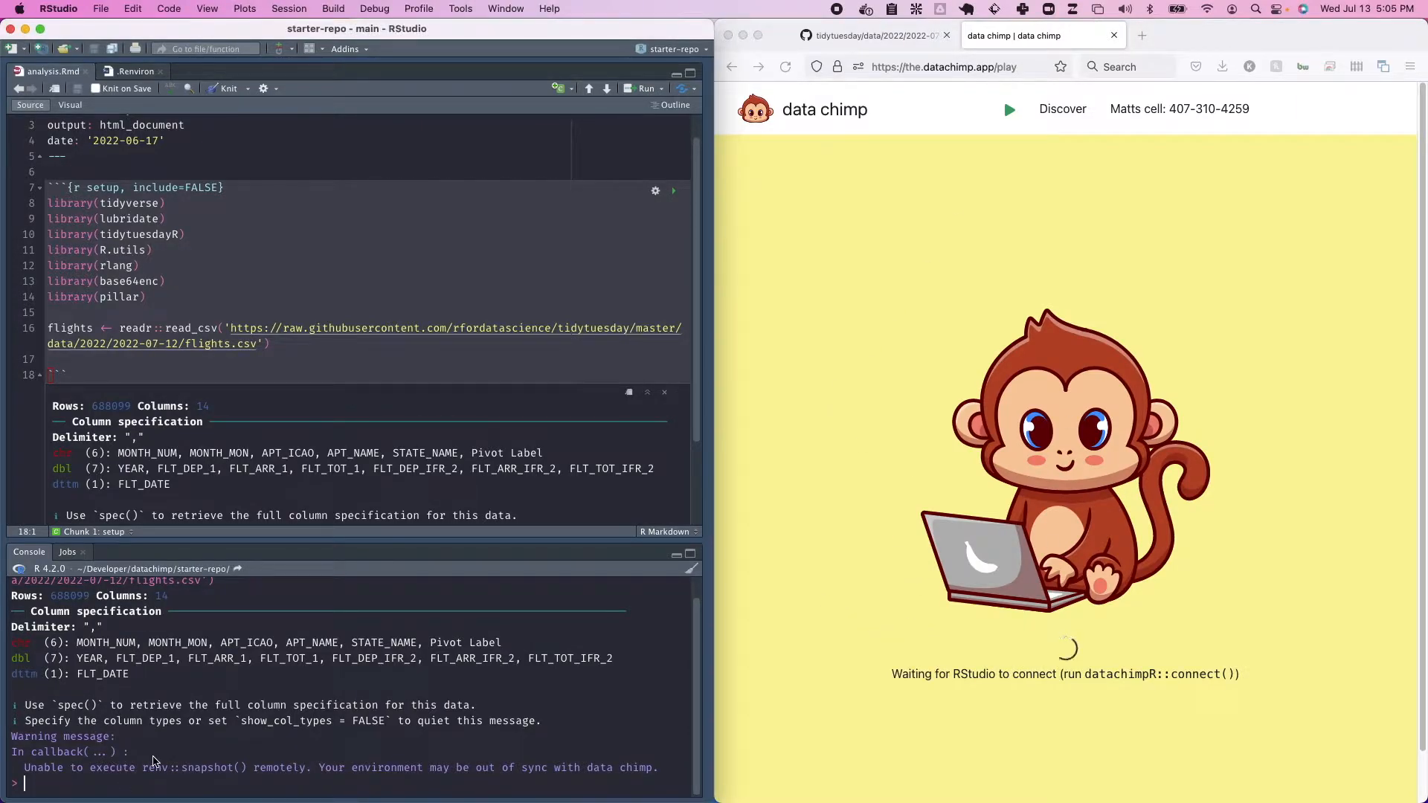
pyautogui.hotkey('ctrl', 'Up')
pyautogui.press('Return')
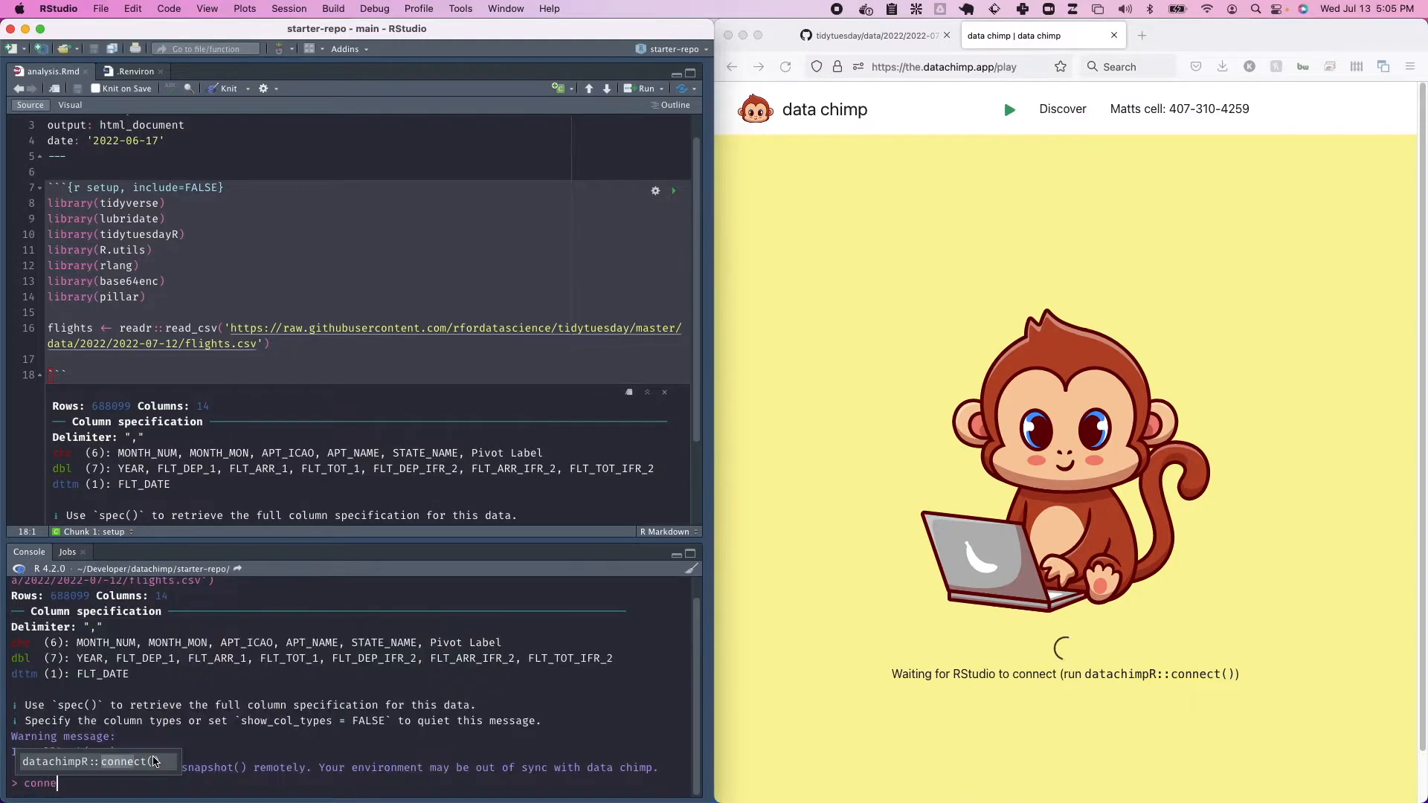
pyautogui.press('Return')
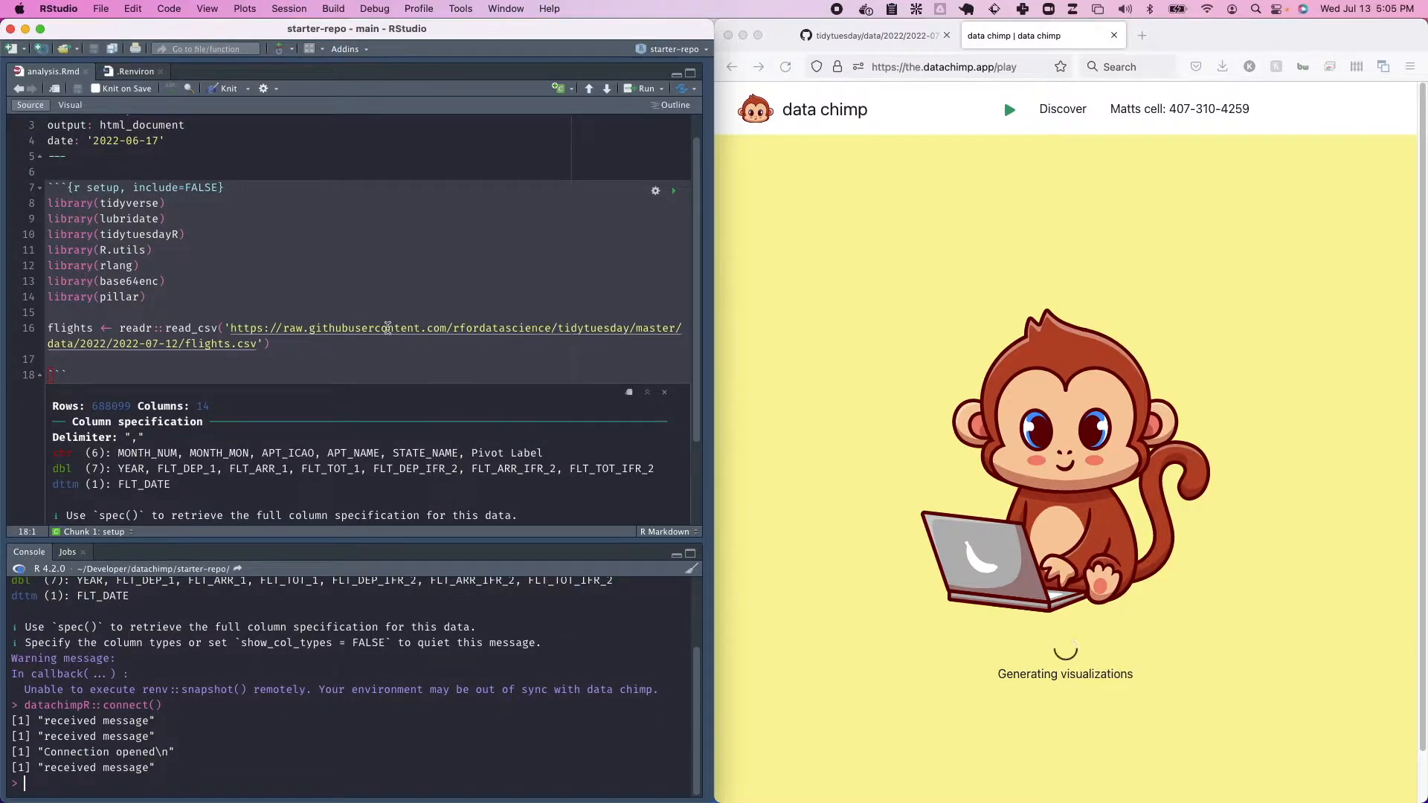
# Step: Rerun the flights read_csv statement in the setup chunk with data chimp connected
pyautogui.click(172, 325)
pyautogui.press('Home')
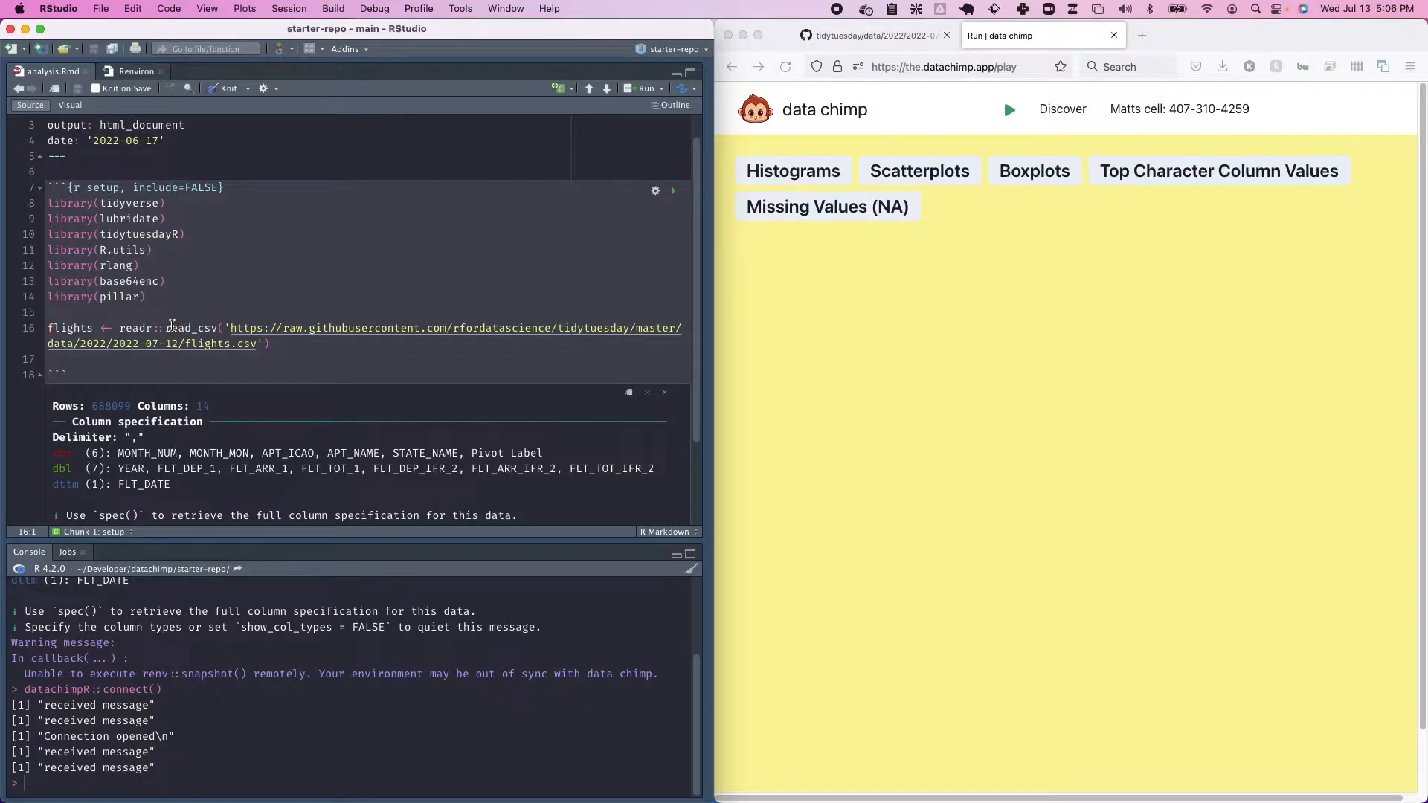
pyautogui.press('super+Return')
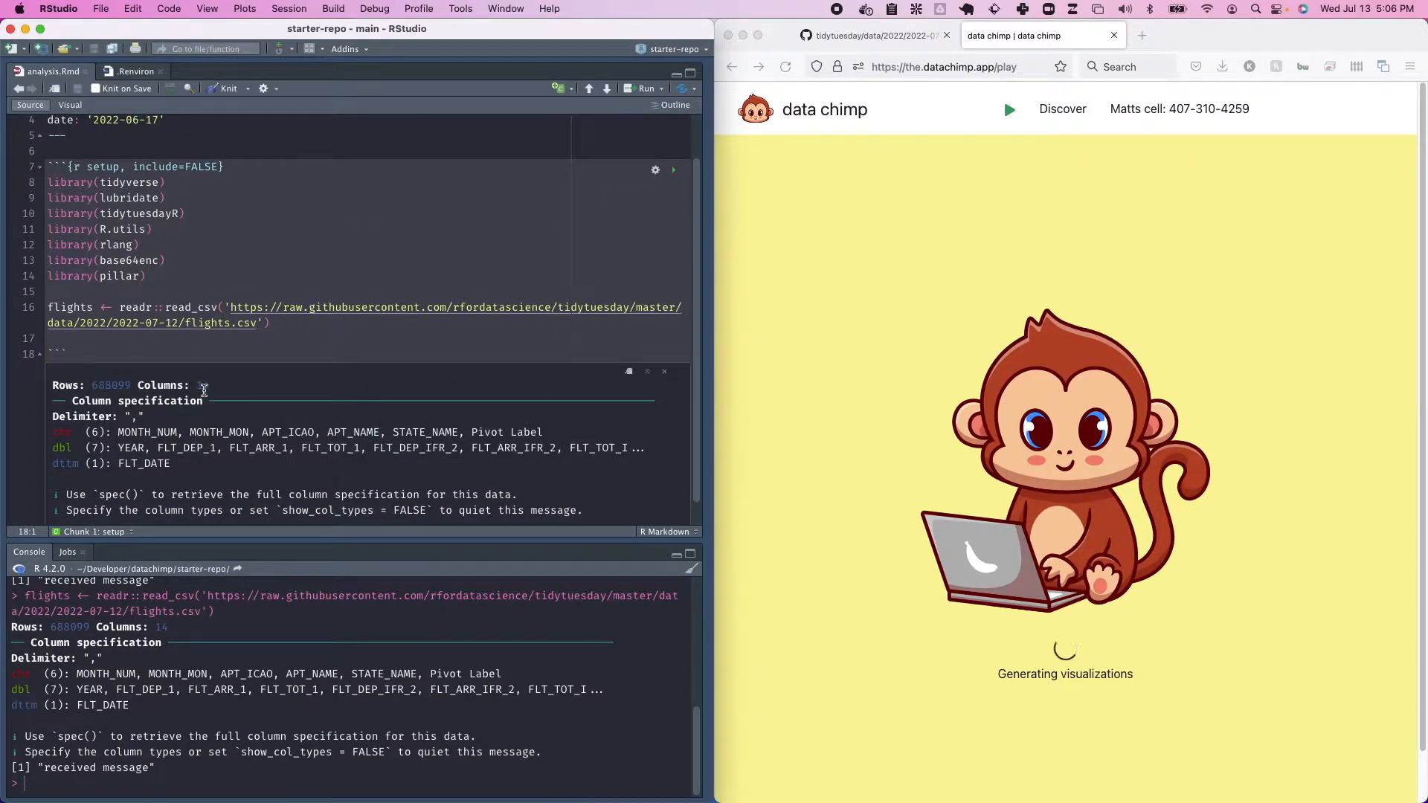
pyautogui.scroll(-1, 387, 357)
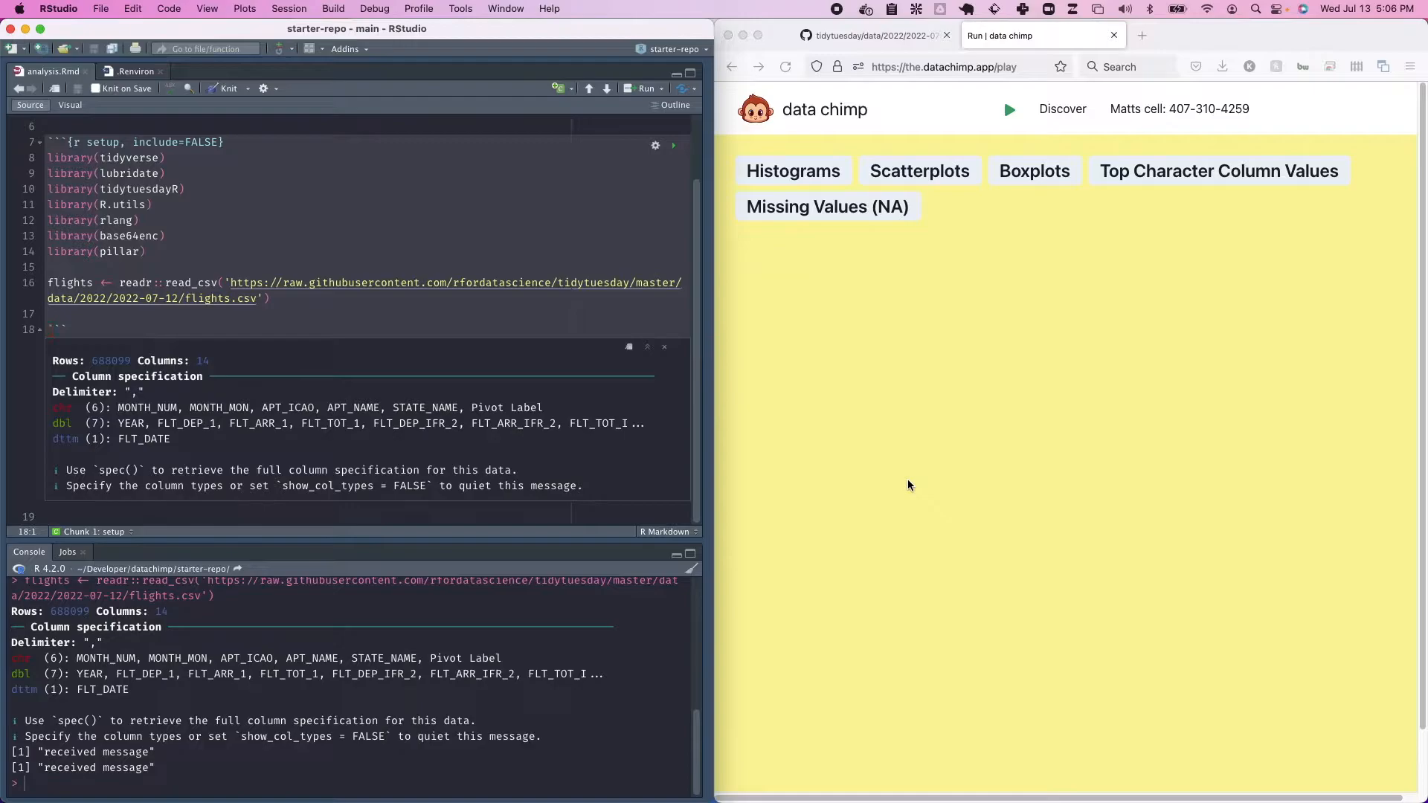
# Step: Send the Missing Values (NA) mode to RStudio, and add and run a line reading flights at the end of the setup chunk
pyautogui.click(900, 401)
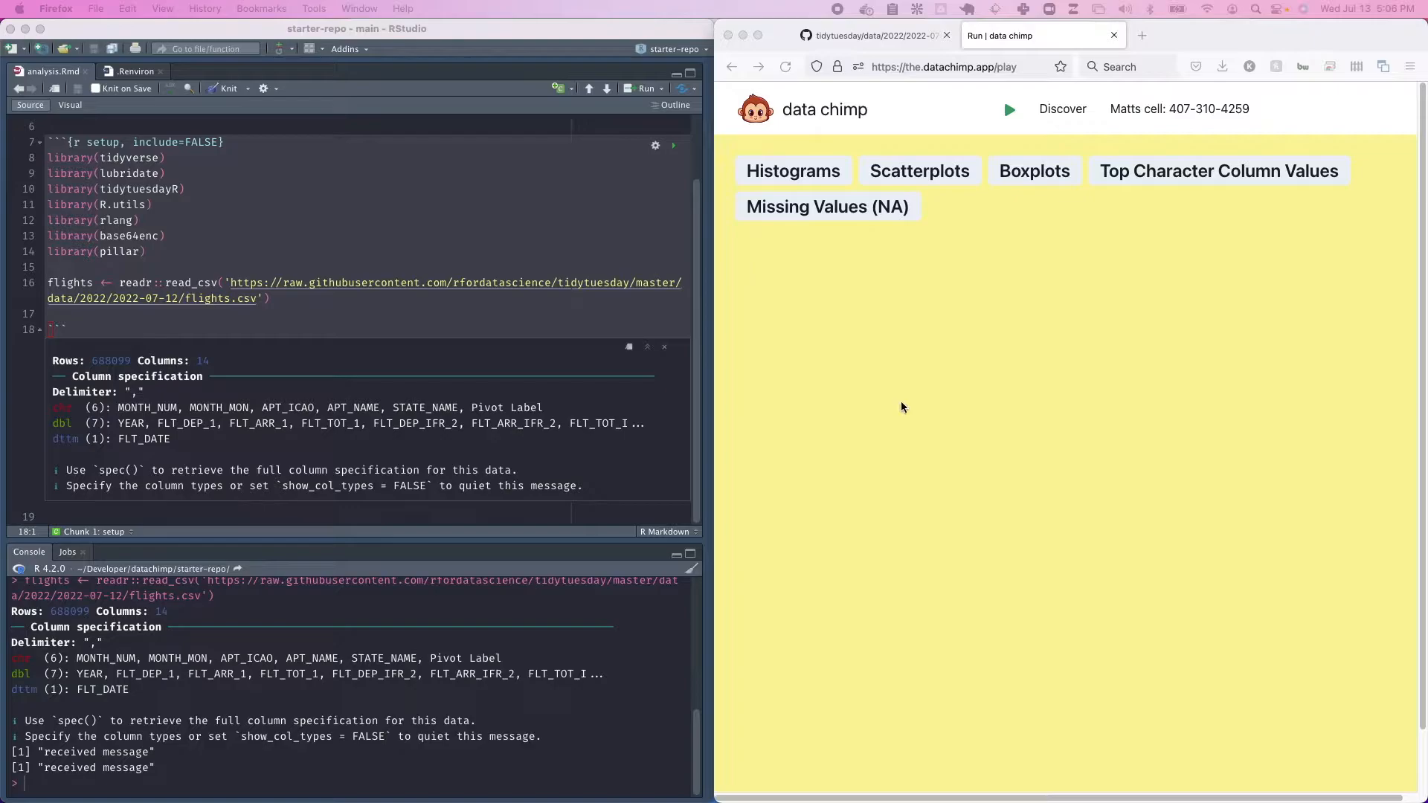
pyautogui.click(800, 214)
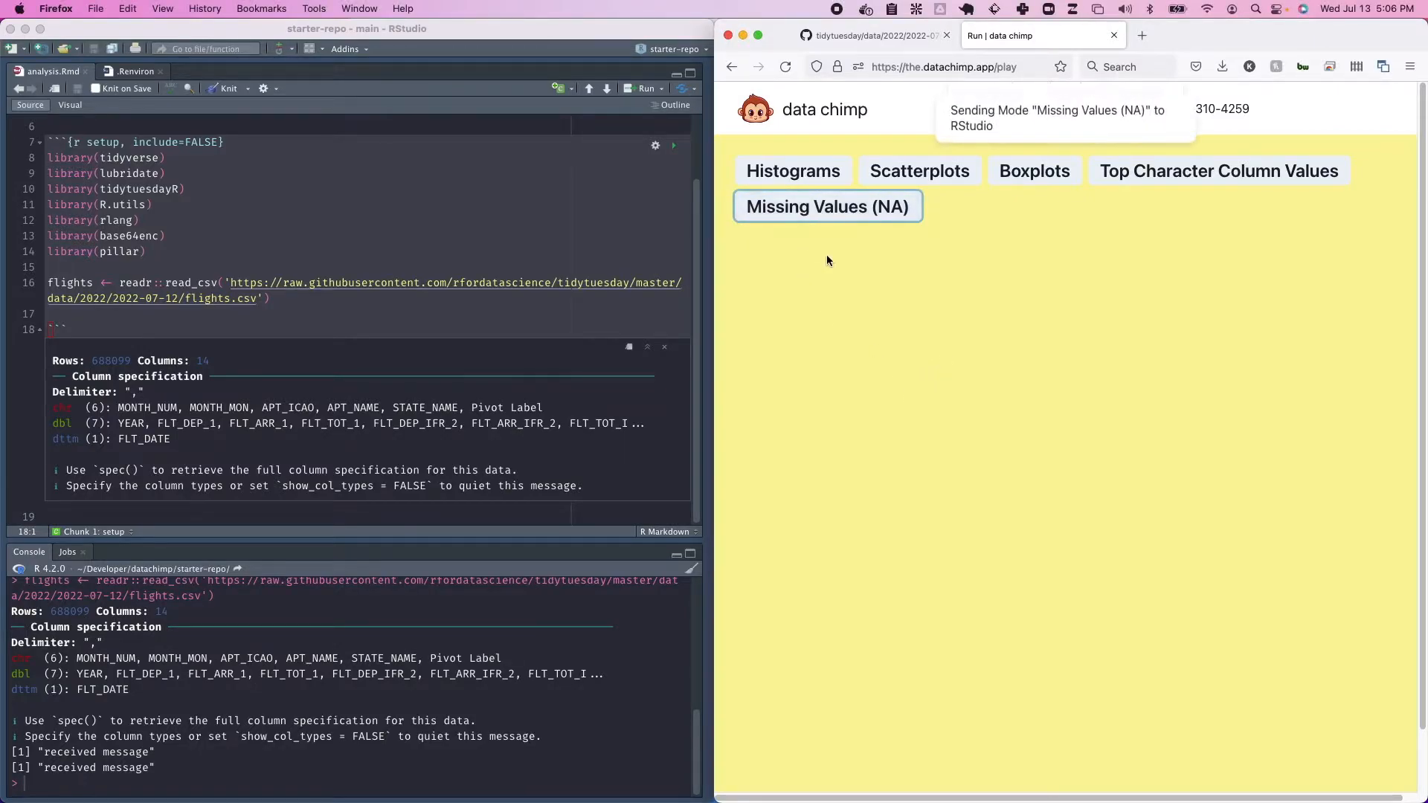
pyautogui.click(82, 299)
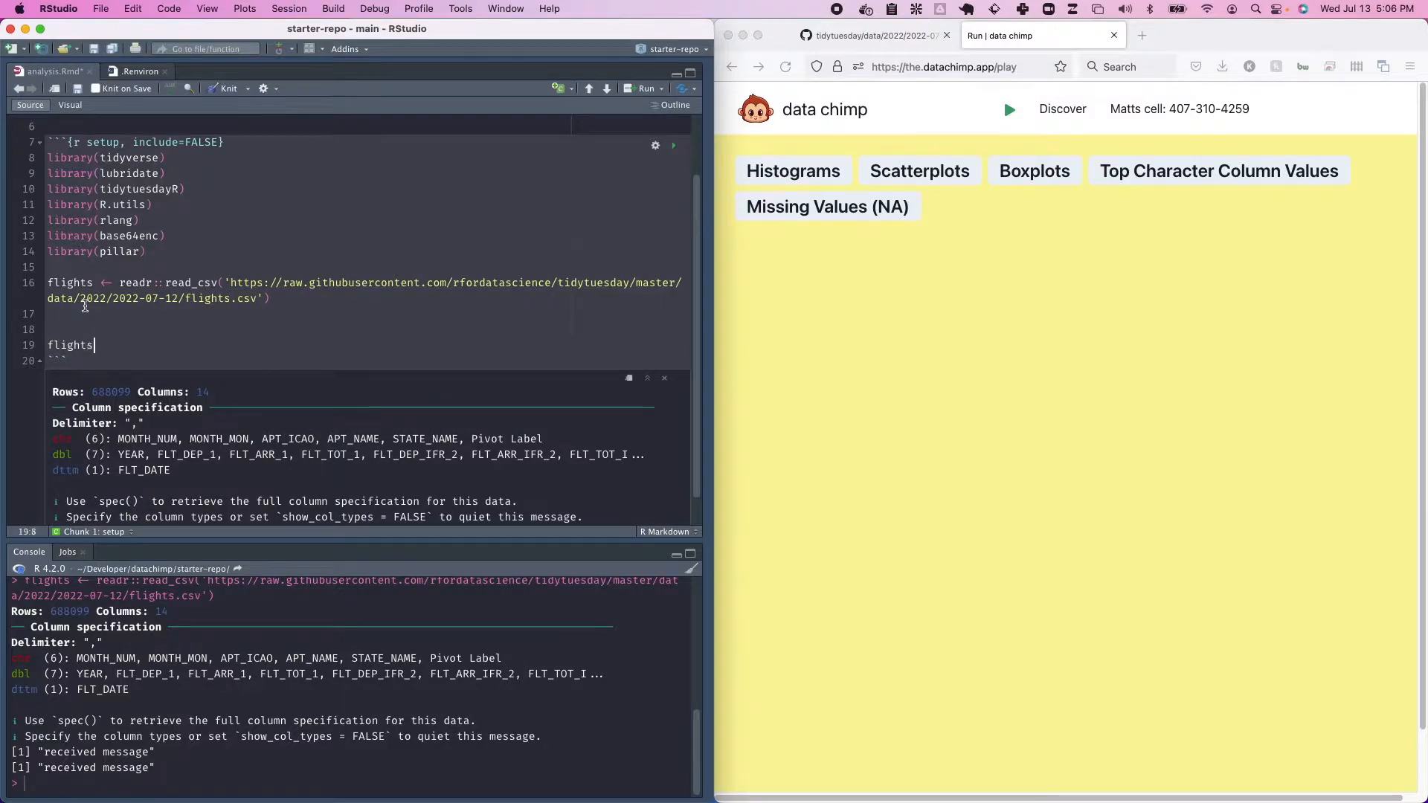
pyautogui.press('super+Return')
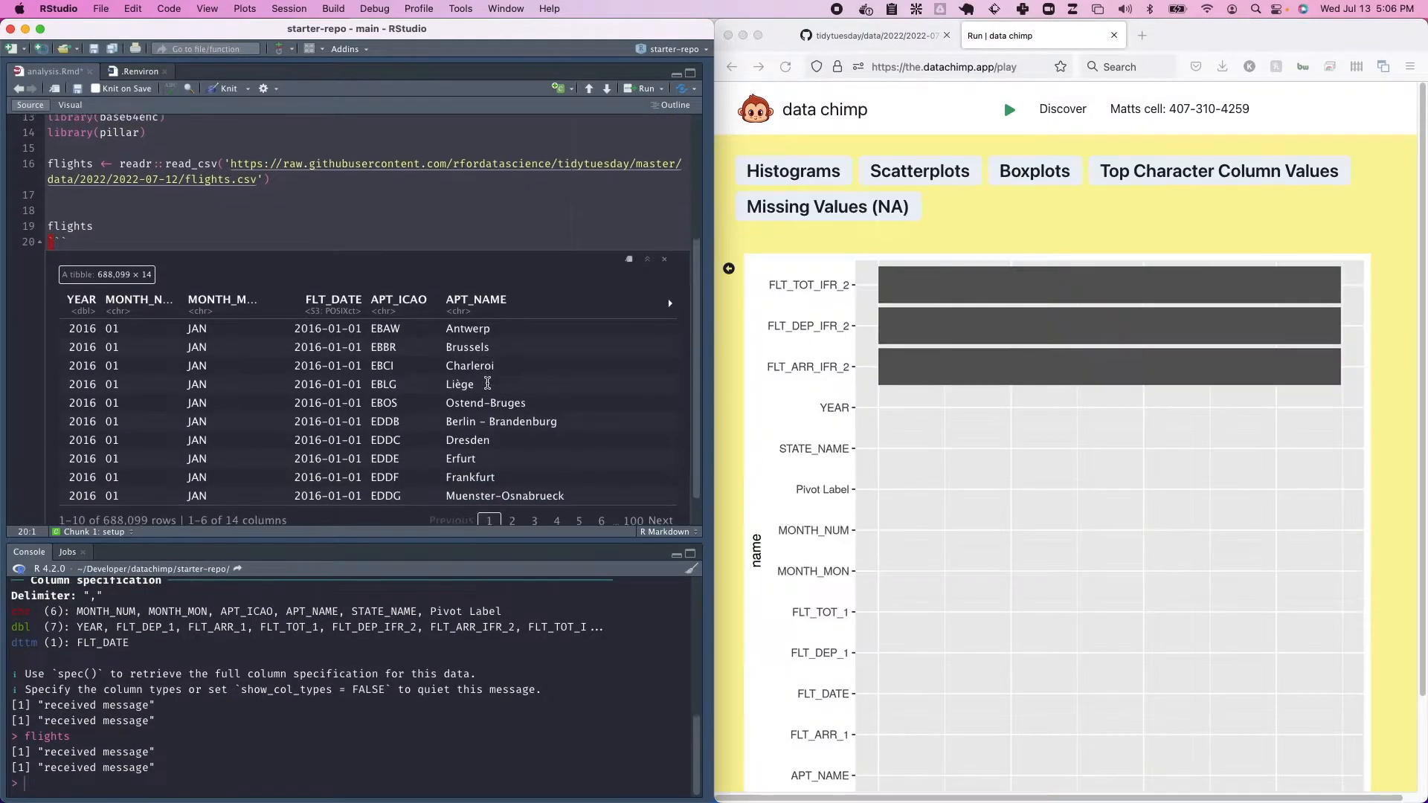
pyautogui.scroll(-1, 954, 488)
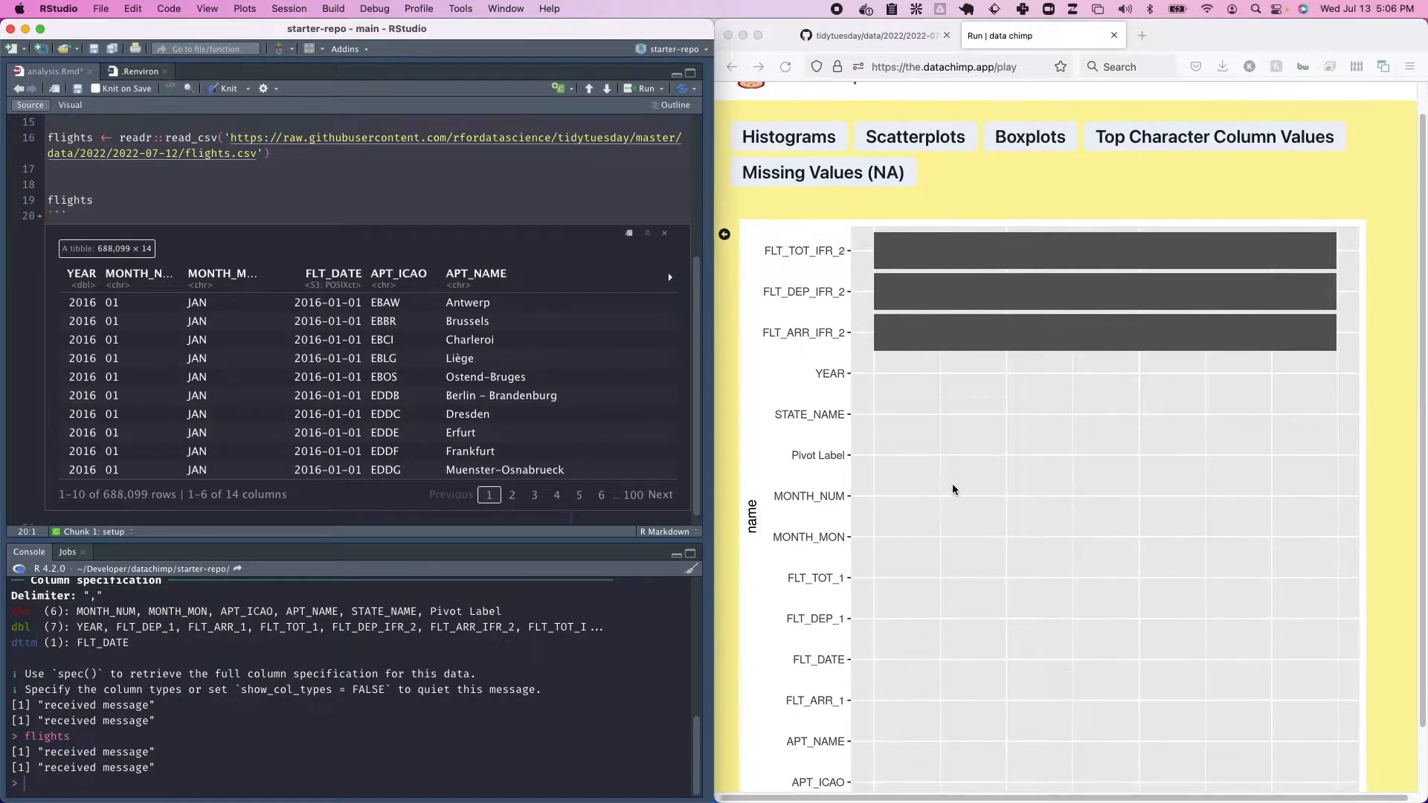
# Step: Examine the missing-values bar chart in data chimp for the share of NA values in each flights column
pyautogui.scroll(-2, 915, 391)
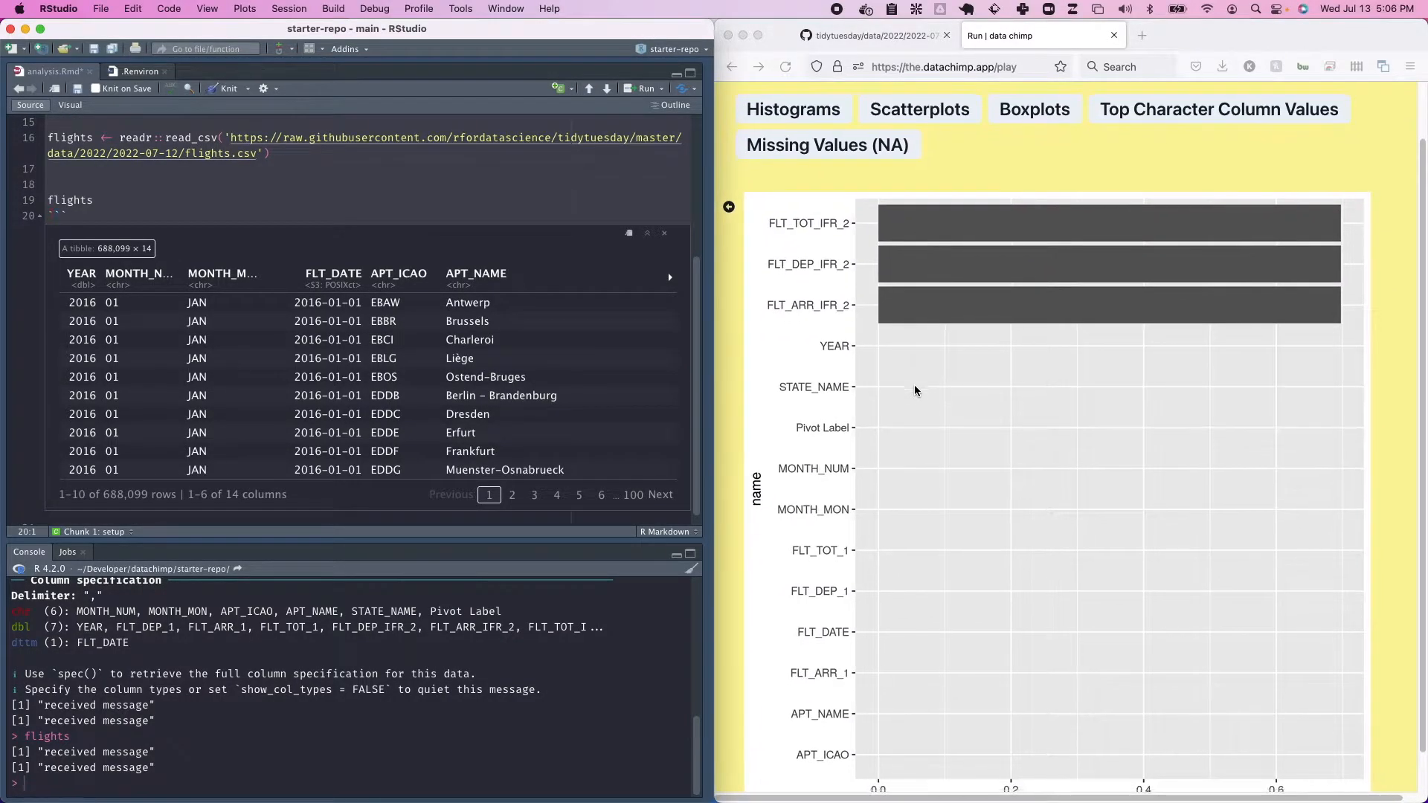
pyautogui.scroll(-1, 914, 409)
pyautogui.scroll(1, 913, 409)
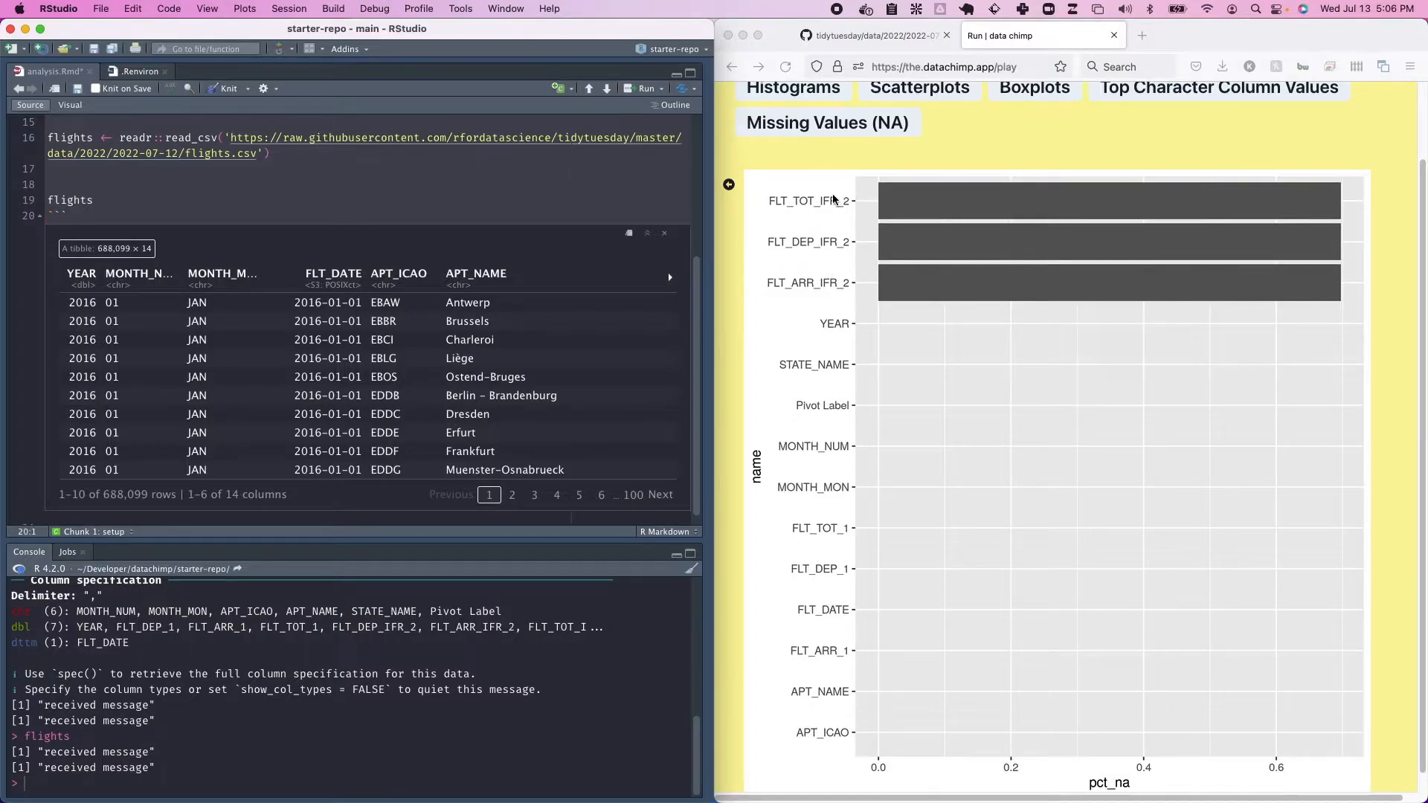
pyautogui.scroll(1, 950, 257)
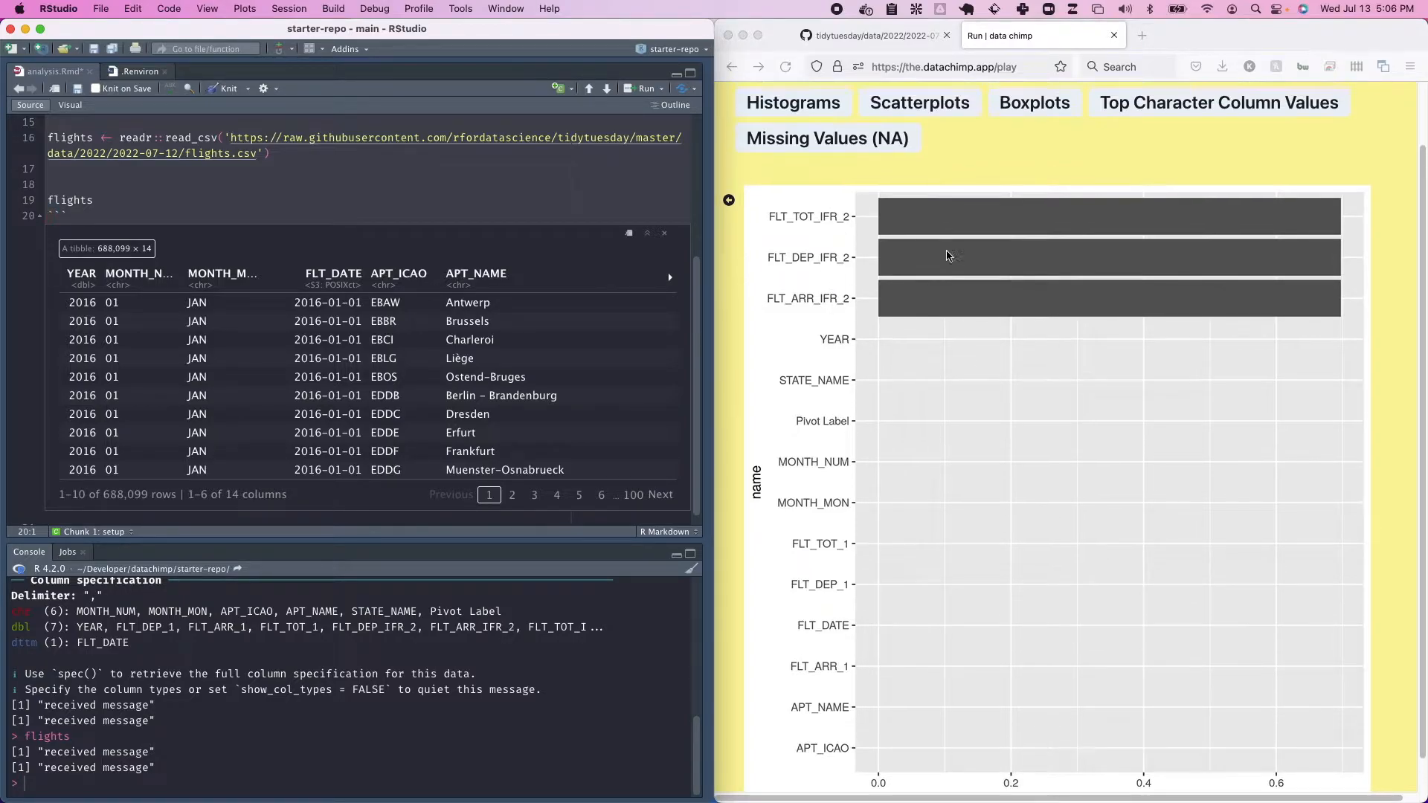
pyautogui.scroll(-1, 951, 288)
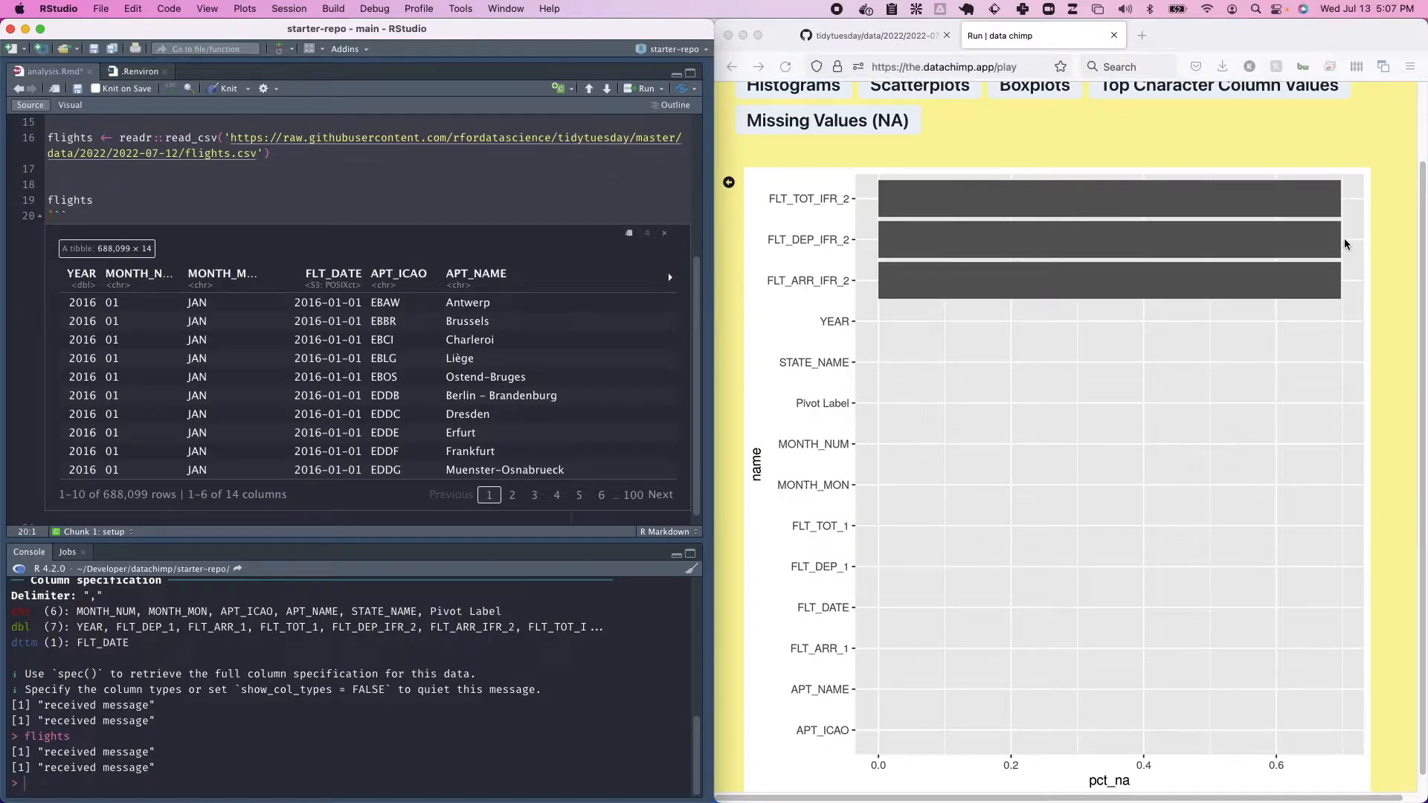
# Step: Check the airport-operator columns FLT_DEP_IFR_2 and FLT_ARR_IFR_2 in the readme's data dictionary
pyautogui.click(880, 43)
pyautogui.scroll(-5, 859, 435)
pyautogui.scroll(-5, 859, 436)
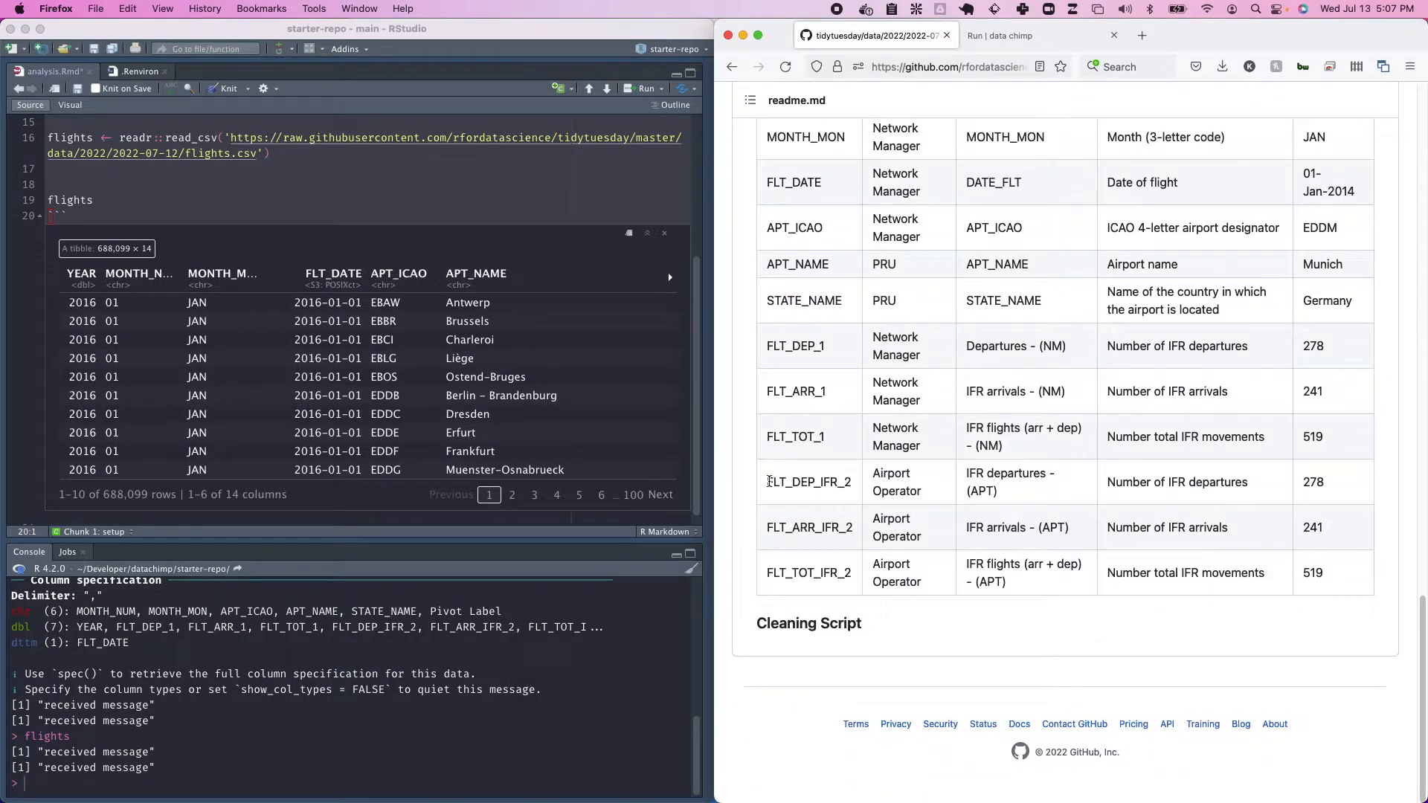
pyautogui.doubleClick(770, 482)
pyautogui.doubleClick(784, 525)
pyautogui.doubleClick(786, 481)
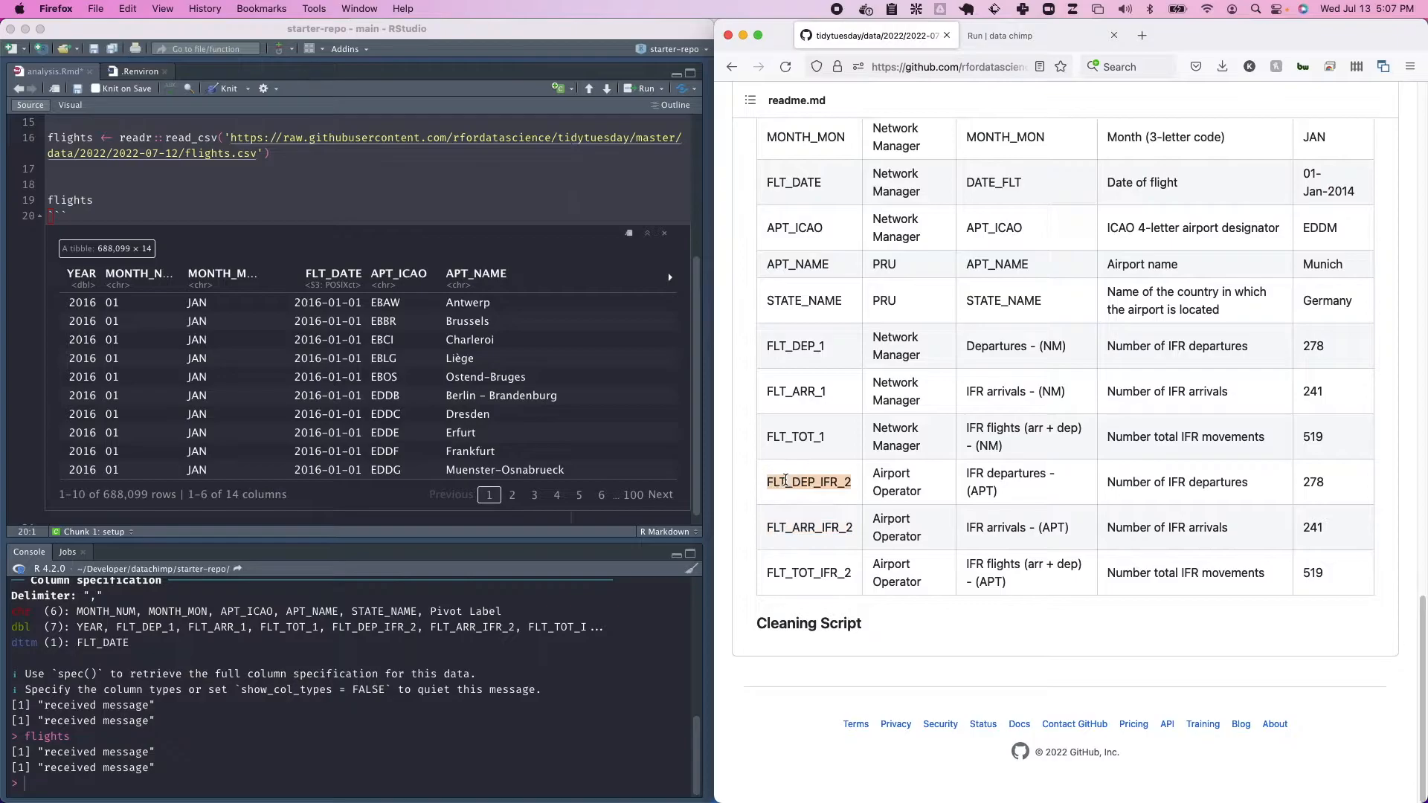
# Step: Check the FLT_DEP_1 and FLT_ARR_1 columns in the readme's data dictionary
pyautogui.scroll(1, 785, 482)
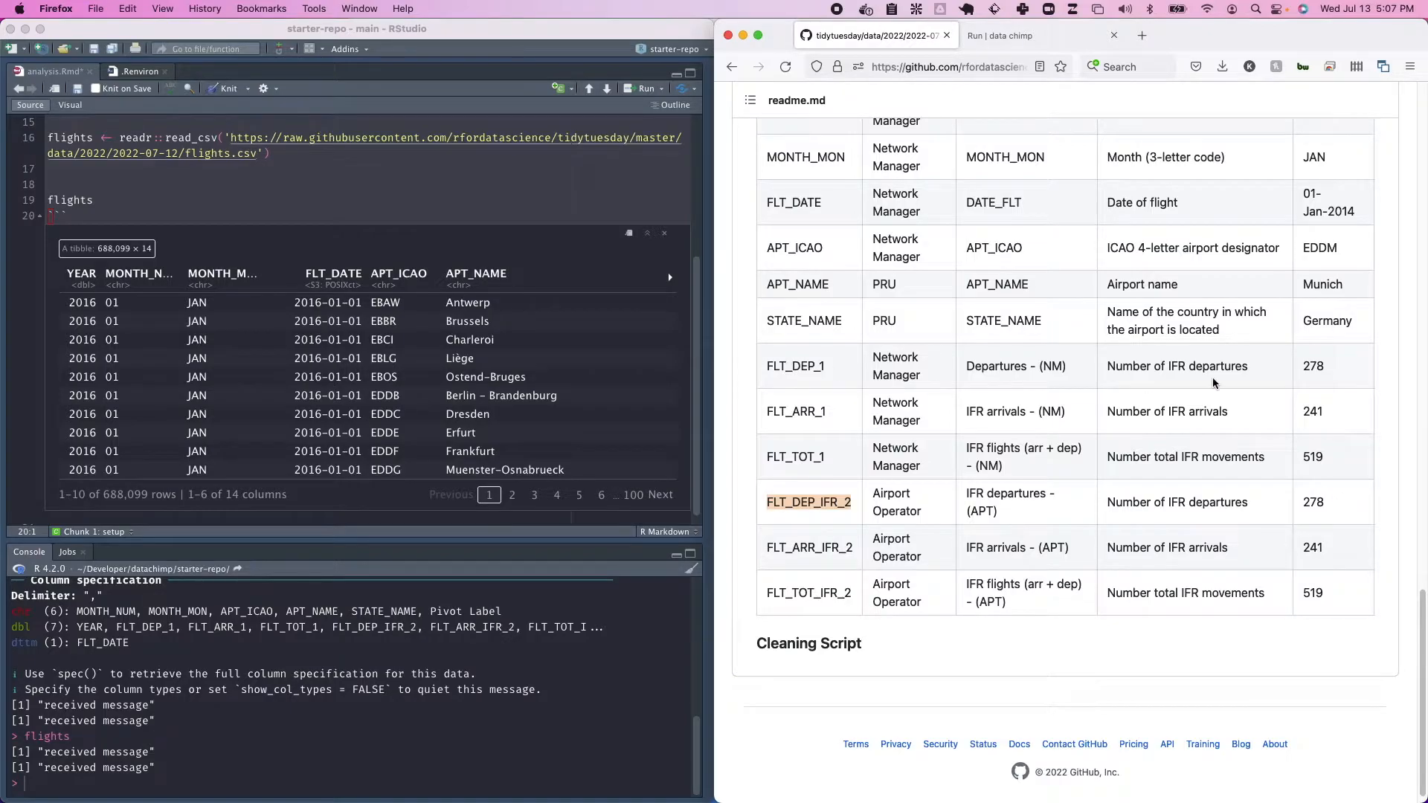
pyautogui.tripleClick(1133, 366)
pyautogui.doubleClick(788, 362)
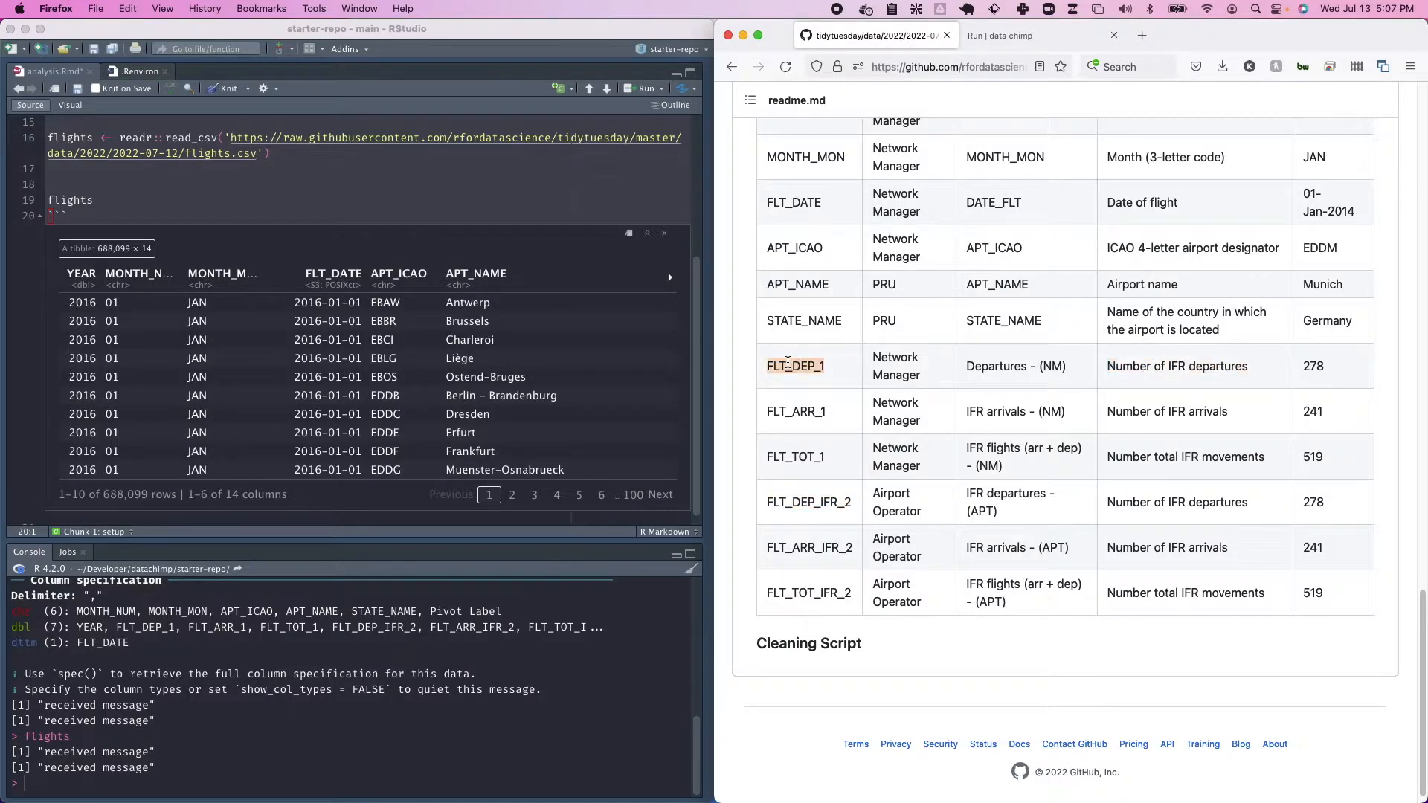
pyautogui.doubleClick(794, 409)
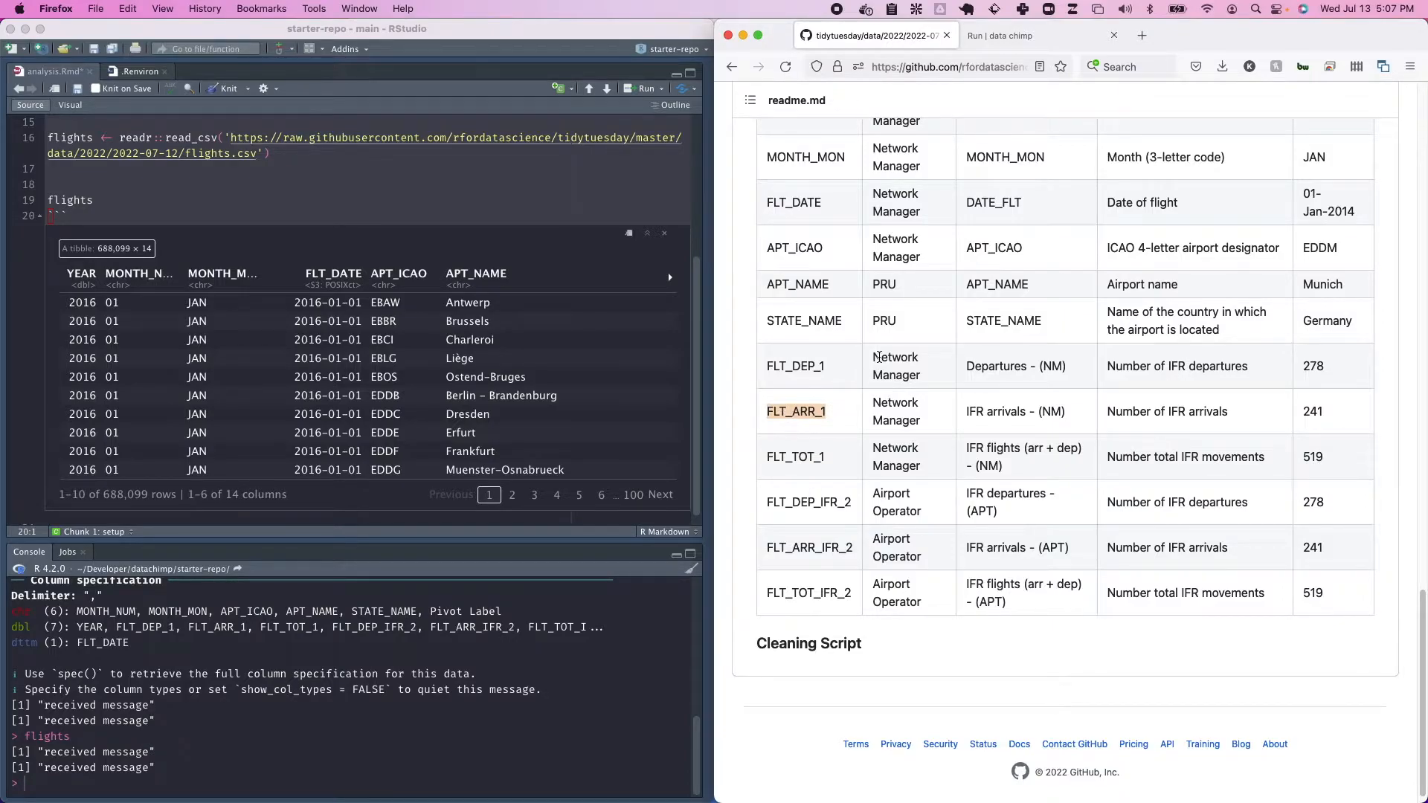
pyautogui.scroll(3, 851, 386)
pyautogui.scroll(-2, 850, 386)
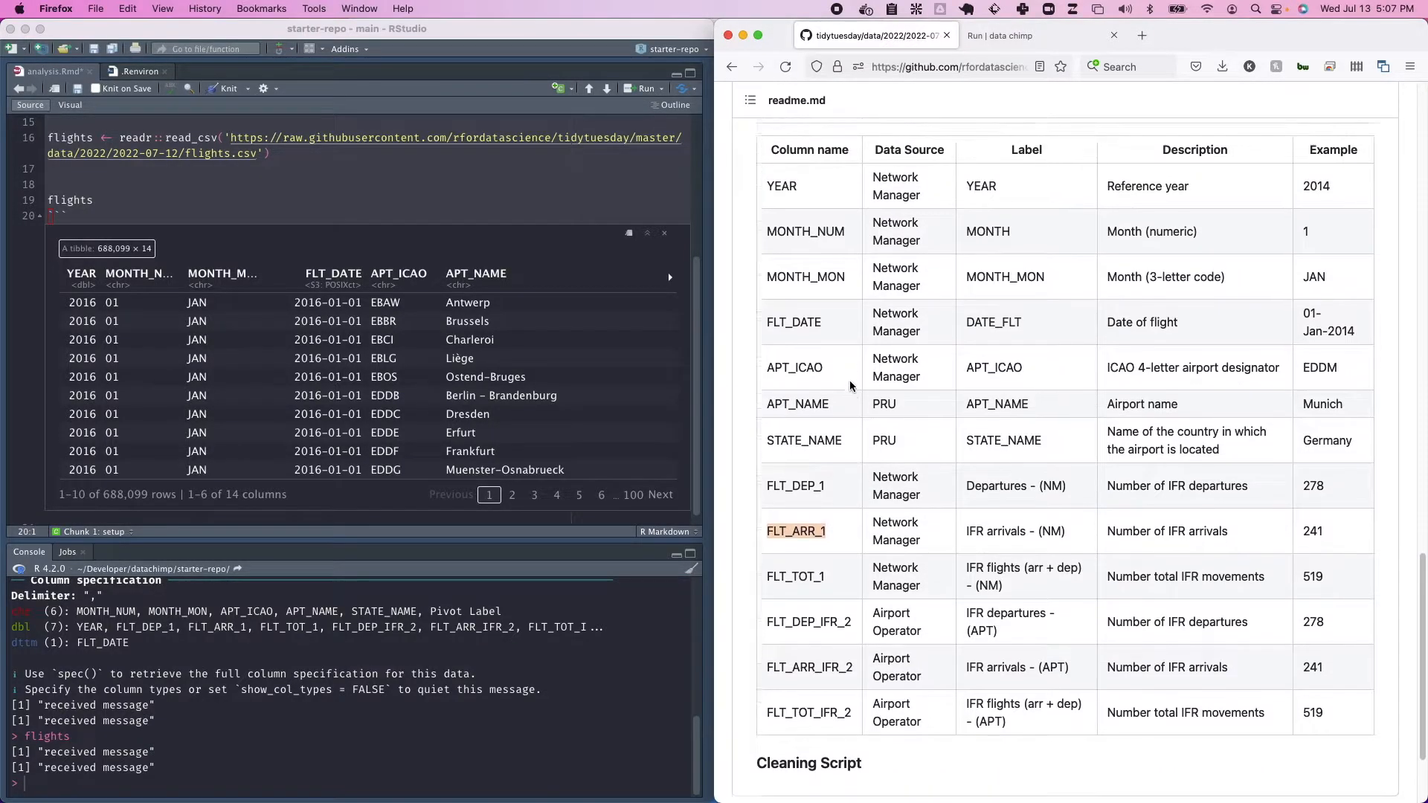
# Step: Compare the Network Manager and Airport Operator data sources of the flight-count columns in the data dictionary
pyautogui.tripleClick(883, 482)
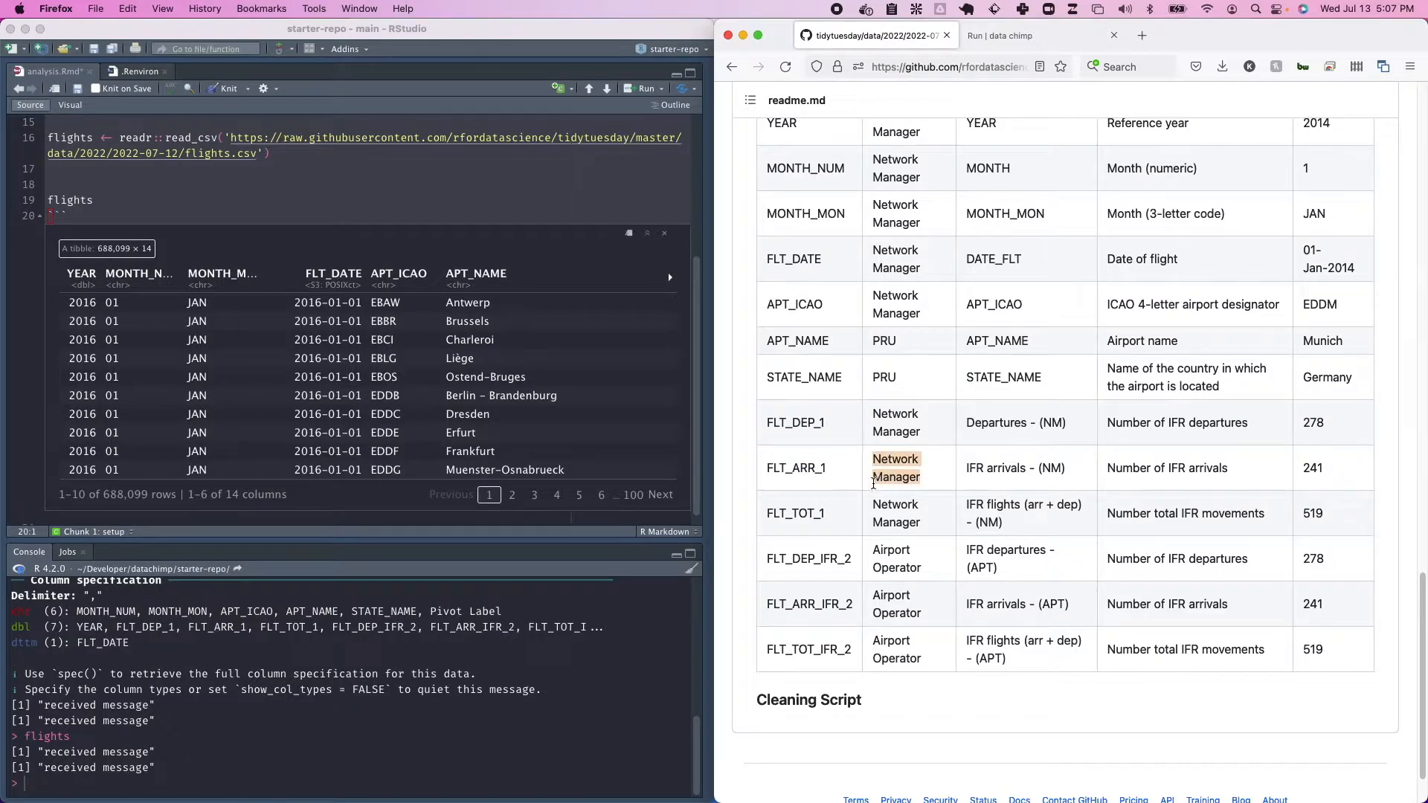
pyautogui.moveTo(869, 412); pyautogui.dragTo(925, 651)
pyautogui.click(915, 520)
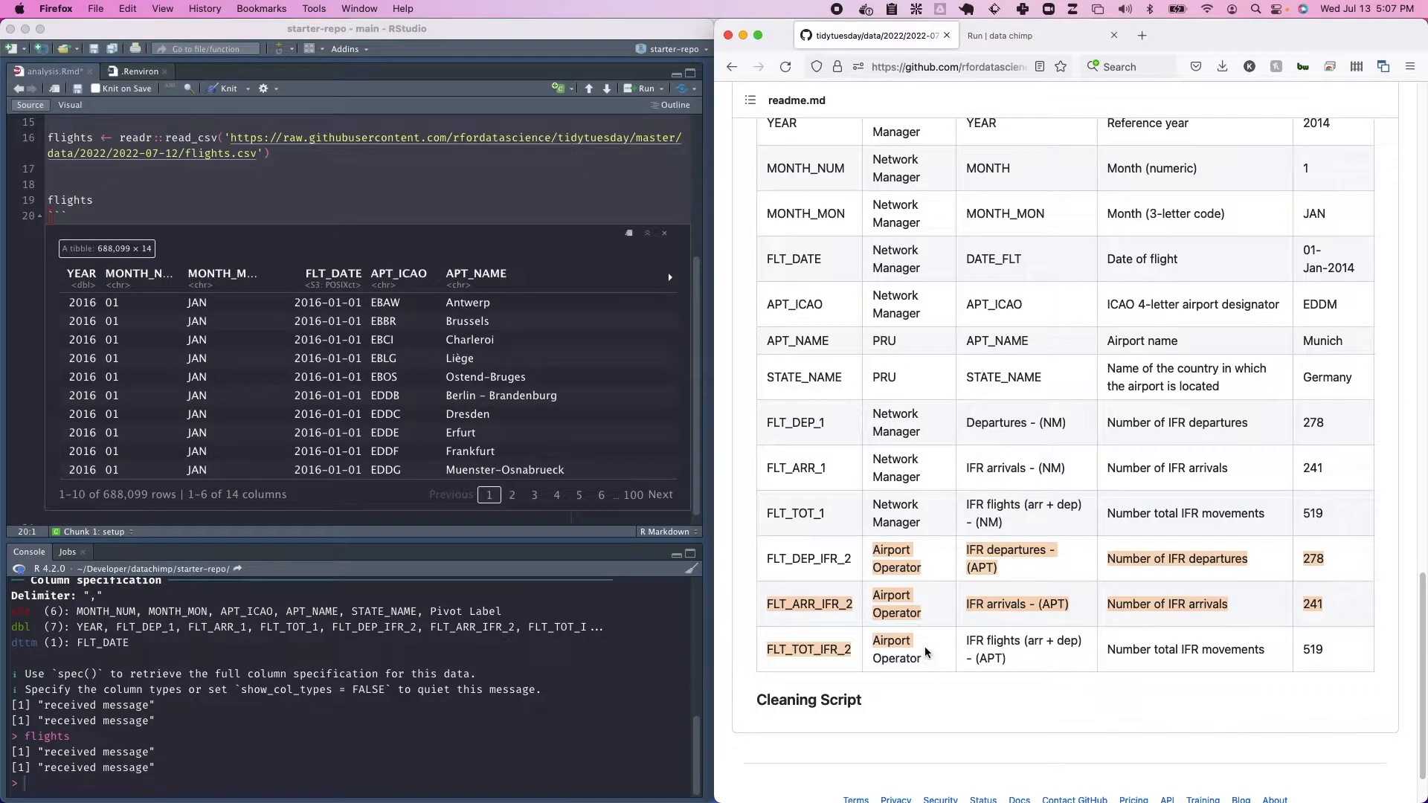
pyautogui.click(926, 650)
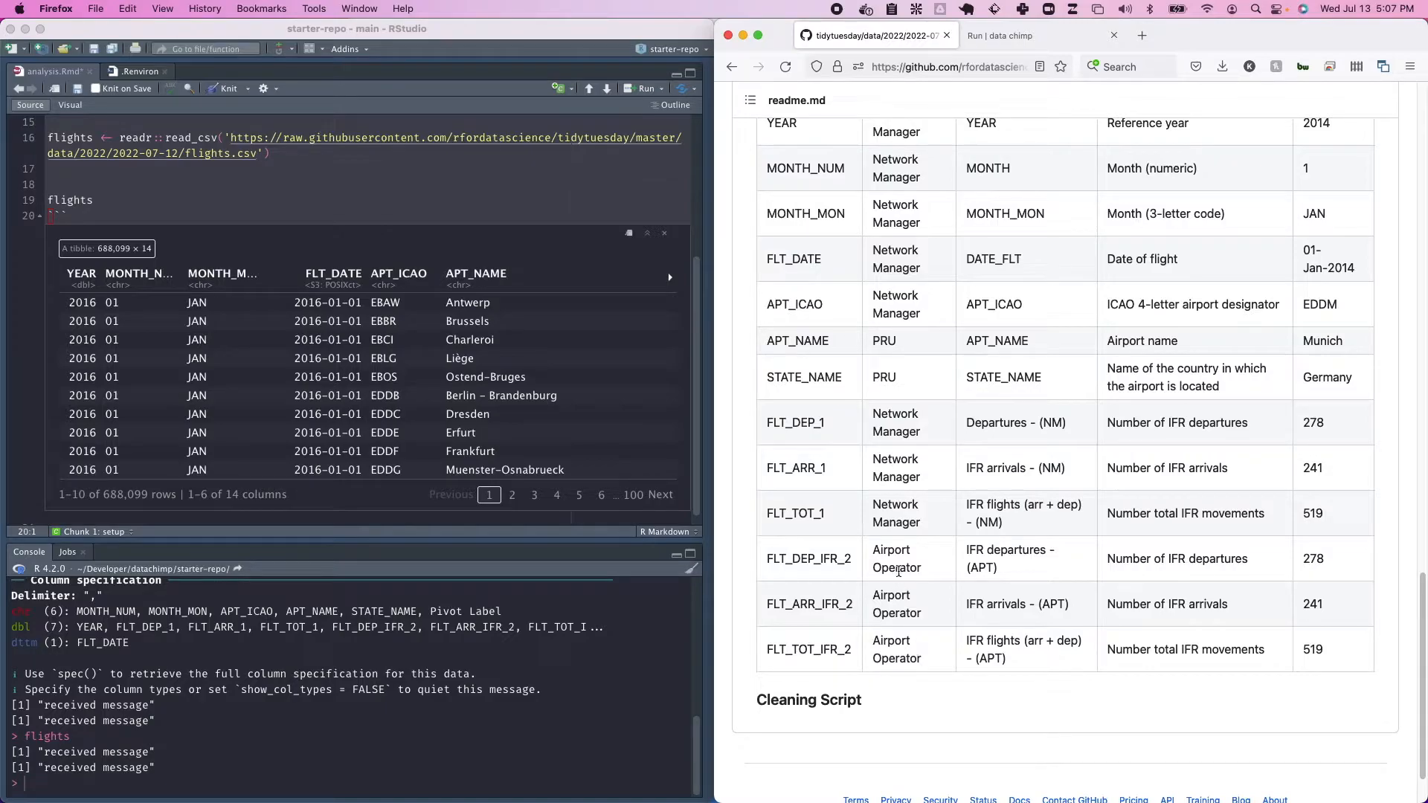
pyautogui.scroll(1, 899, 571)
pyautogui.scroll(3, 885, 571)
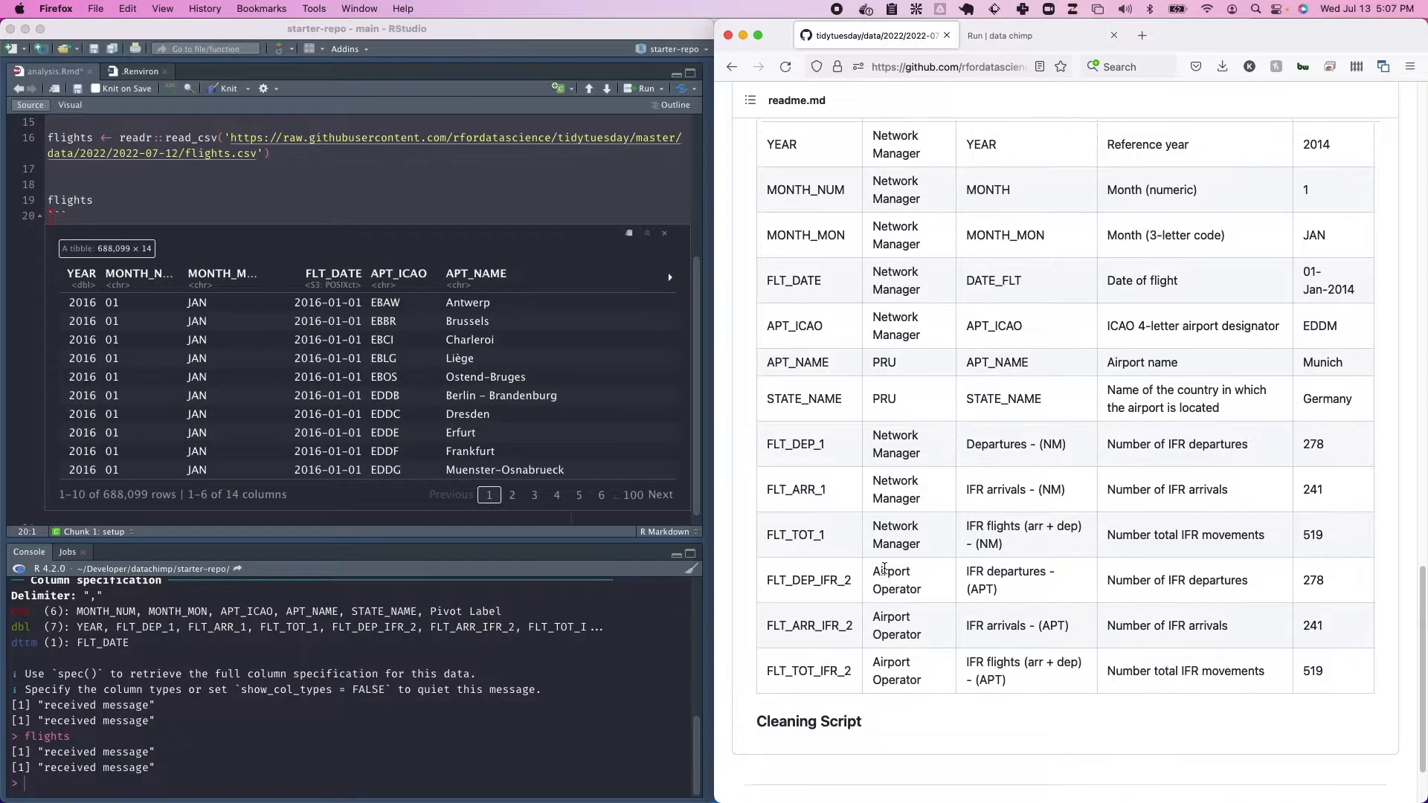
pyautogui.scroll(-2, 909, 585)
pyautogui.scroll(-2, 839, 564)
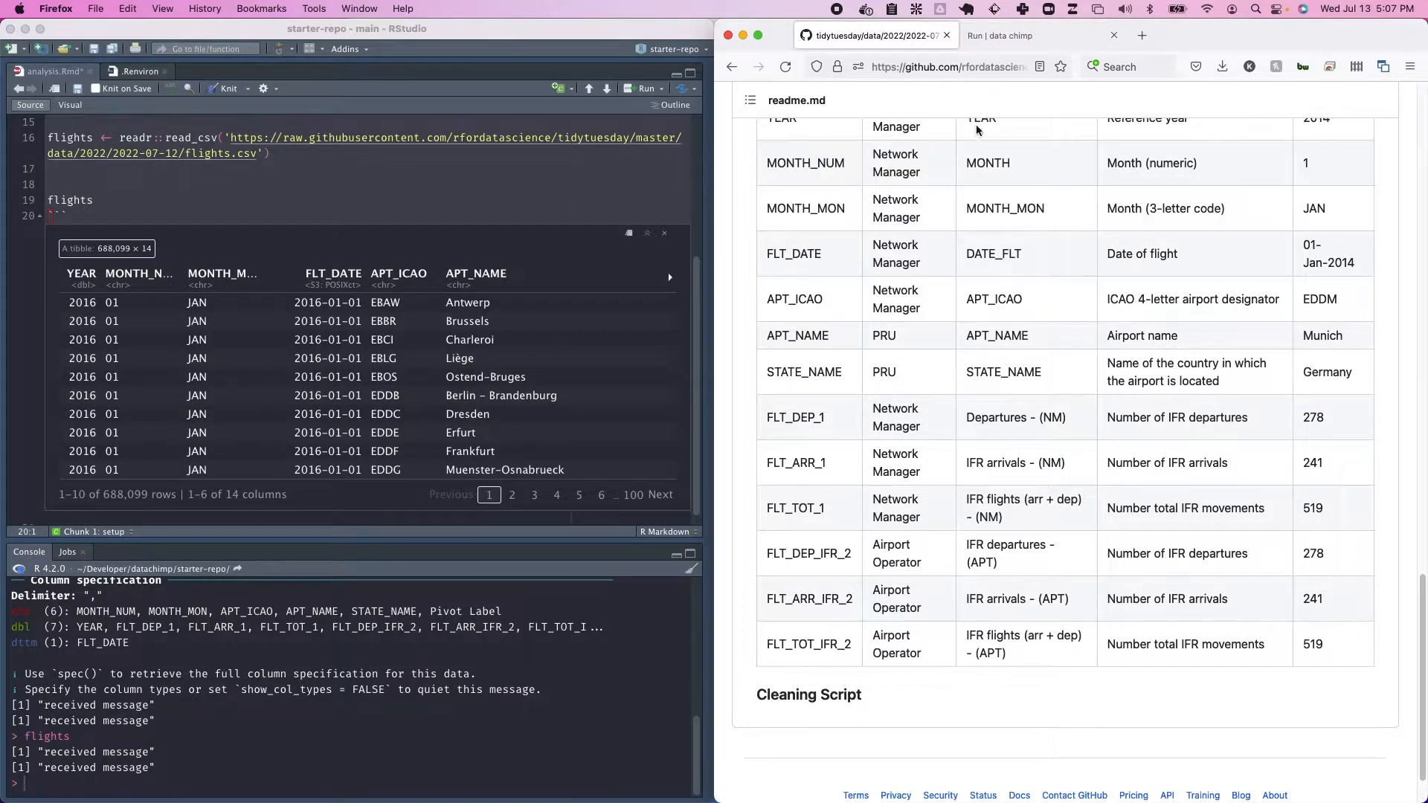
# Step: In RStudio, pipe the flights line into select(-ends_with("IFR_2")) and run the statement
pyautogui.click(1023, 36)
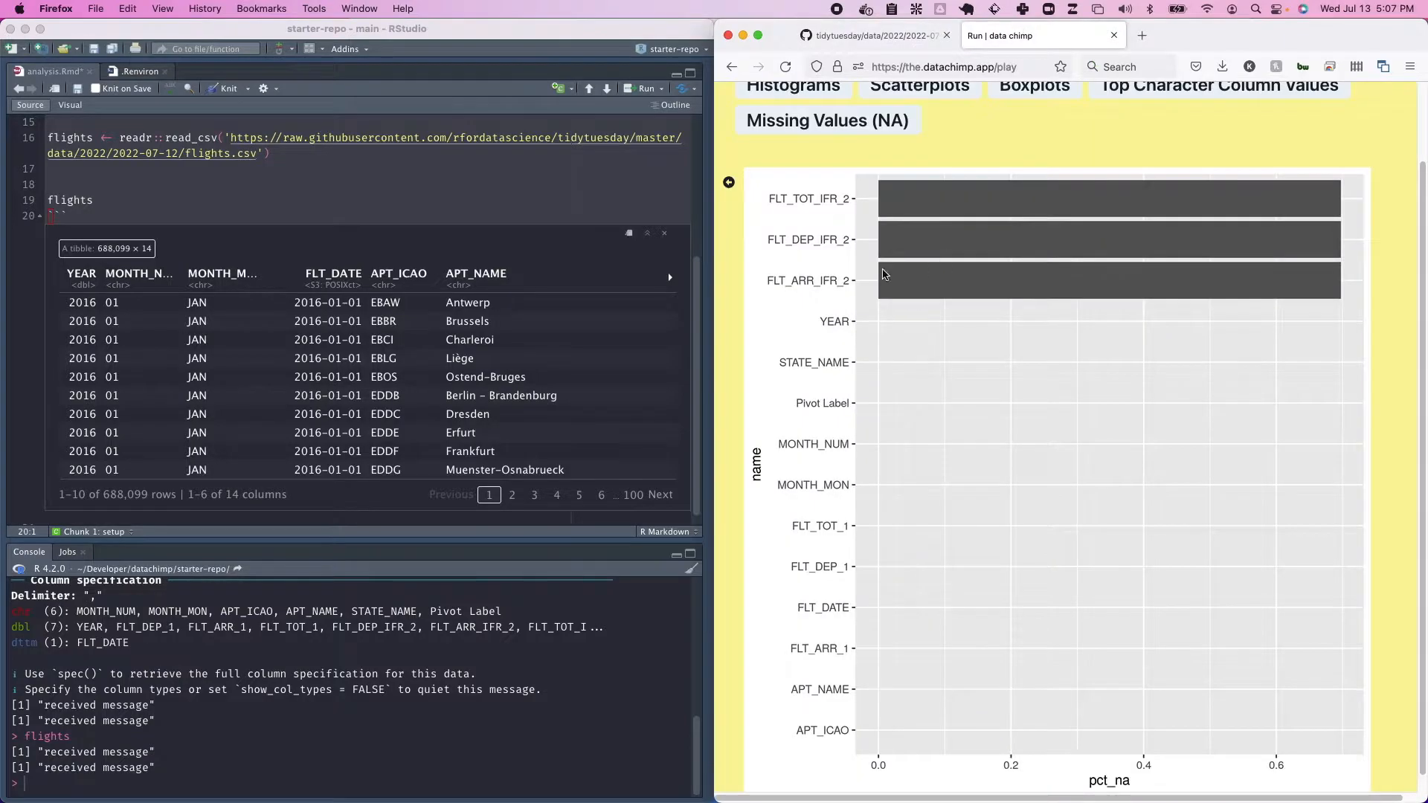
pyautogui.click(130, 192)
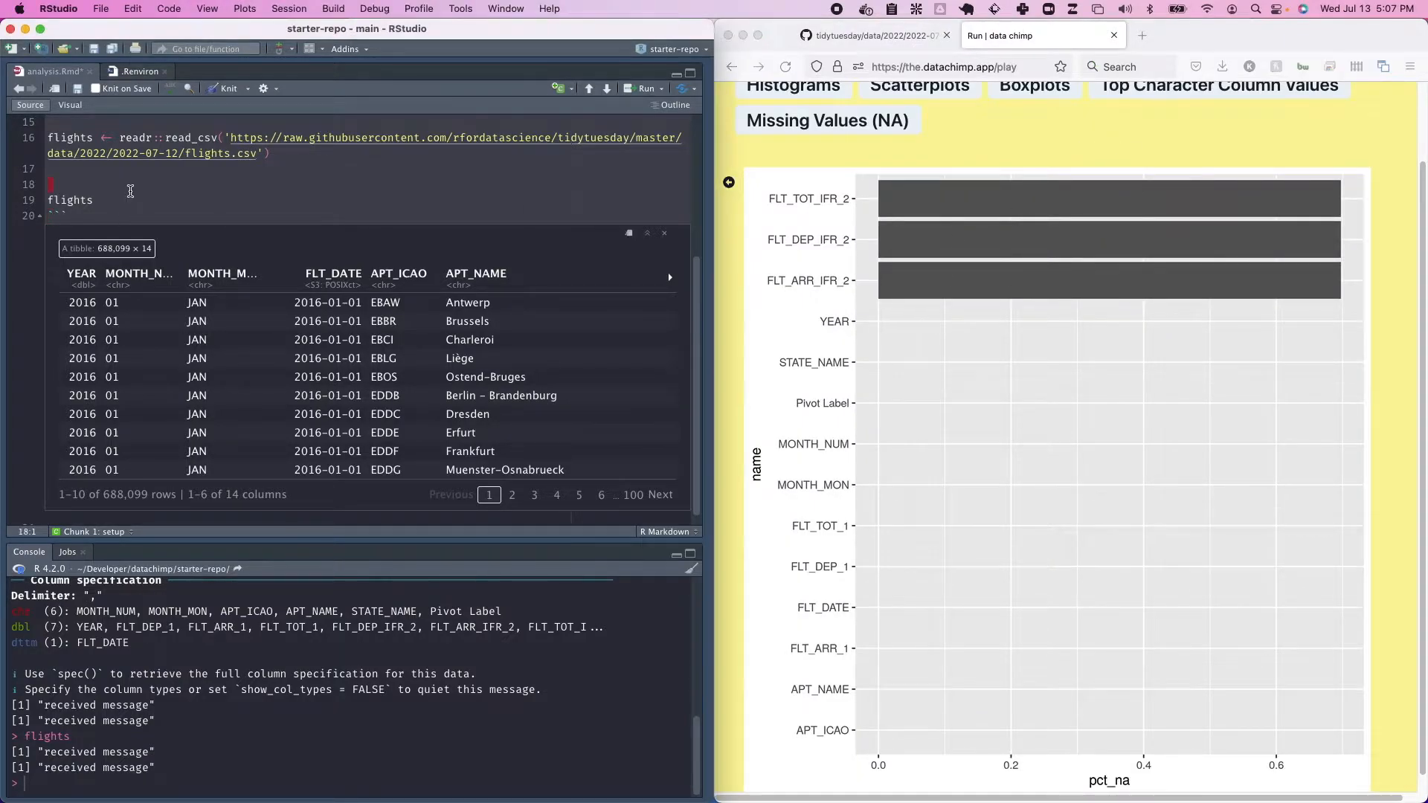
pyautogui.write('%>%')
pyautogui.press('Return')
pyautogui.write('select')
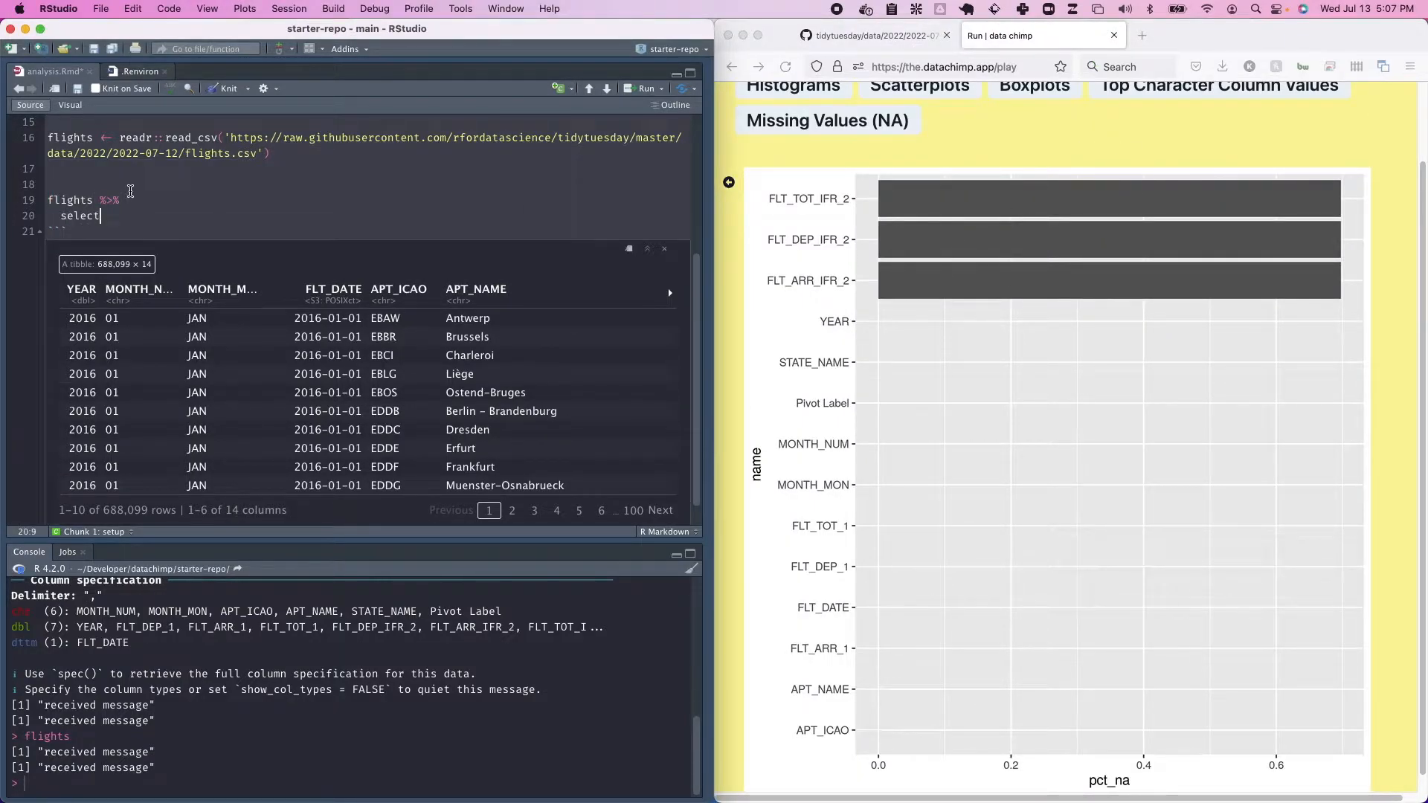
pyautogui.write('(-')
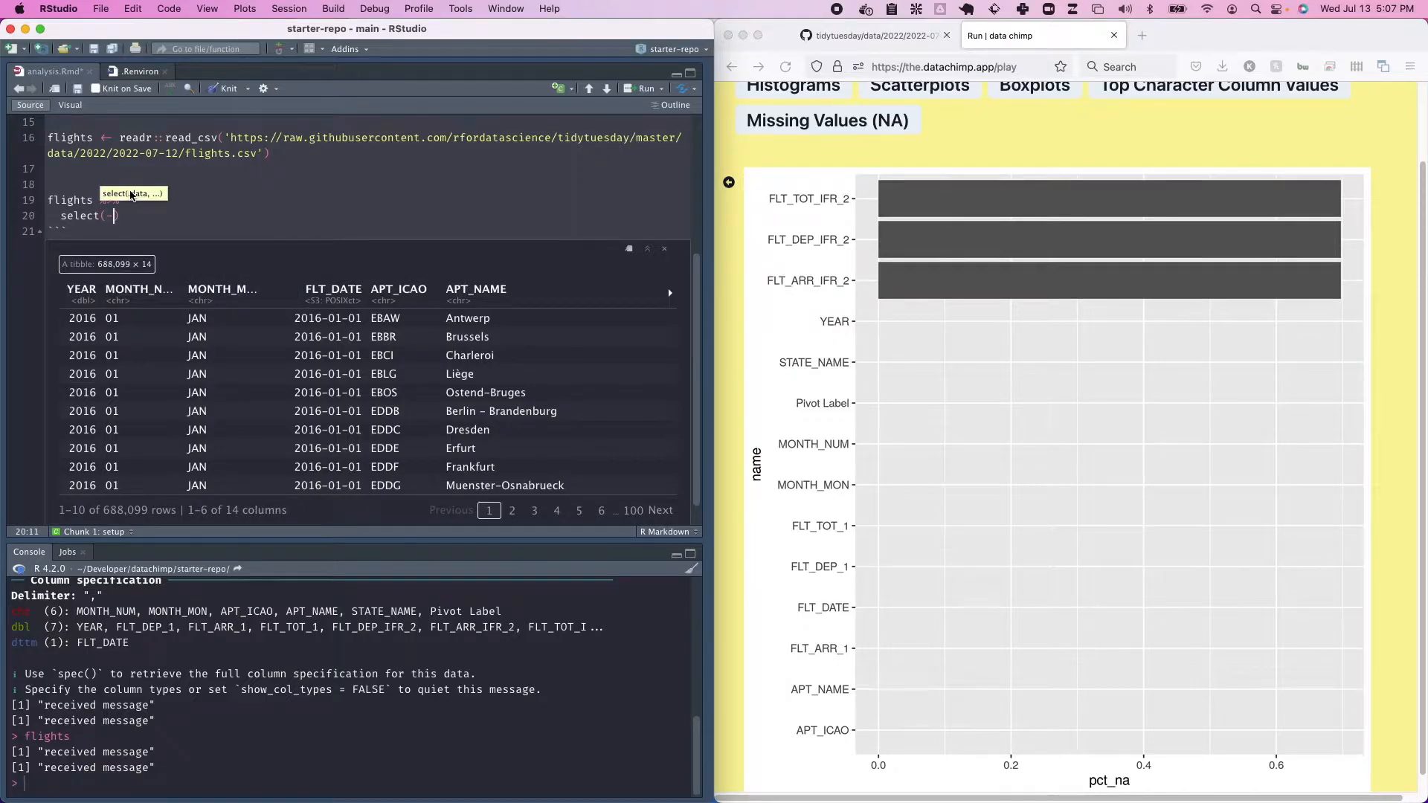
pyautogui.write('ends_with(')
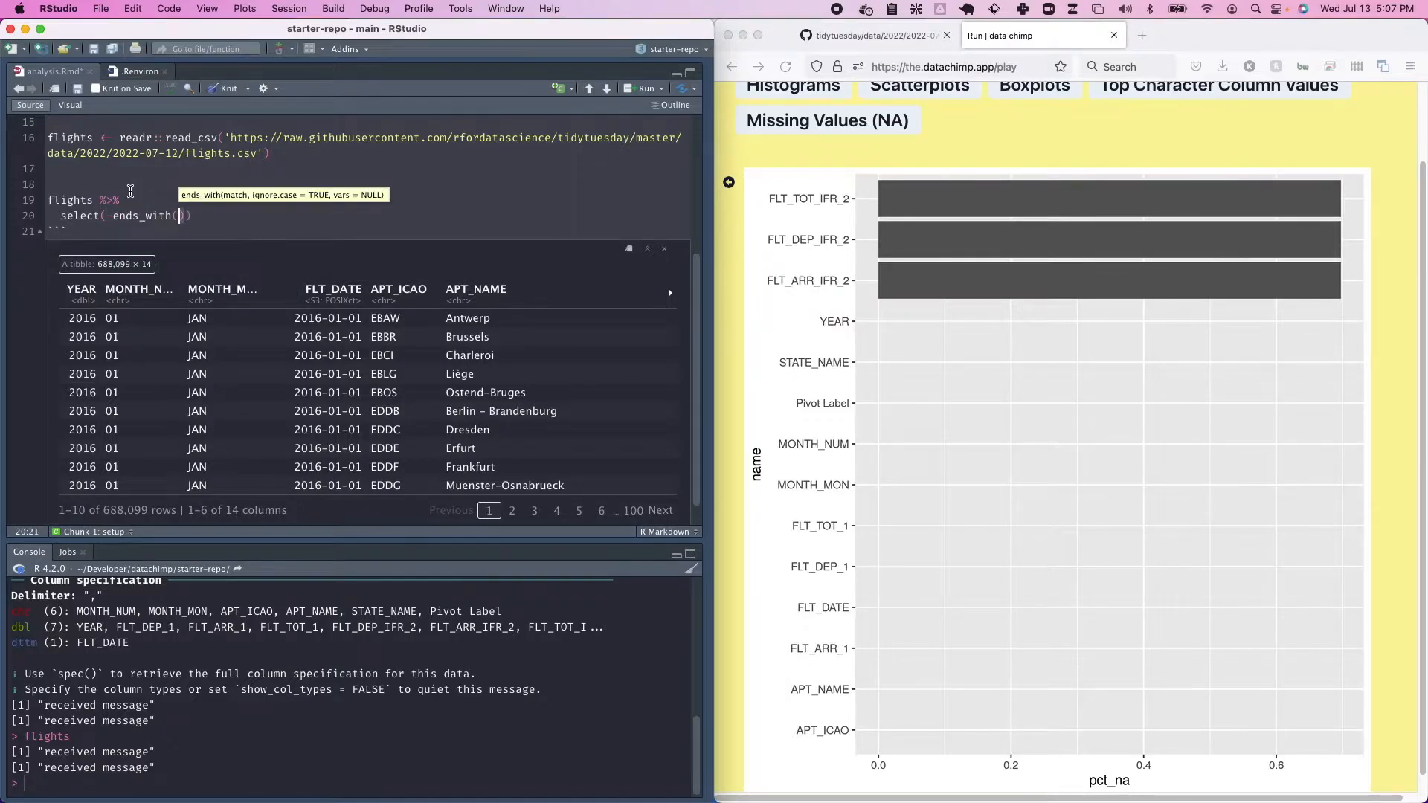
pyautogui.write('"IFR_2')
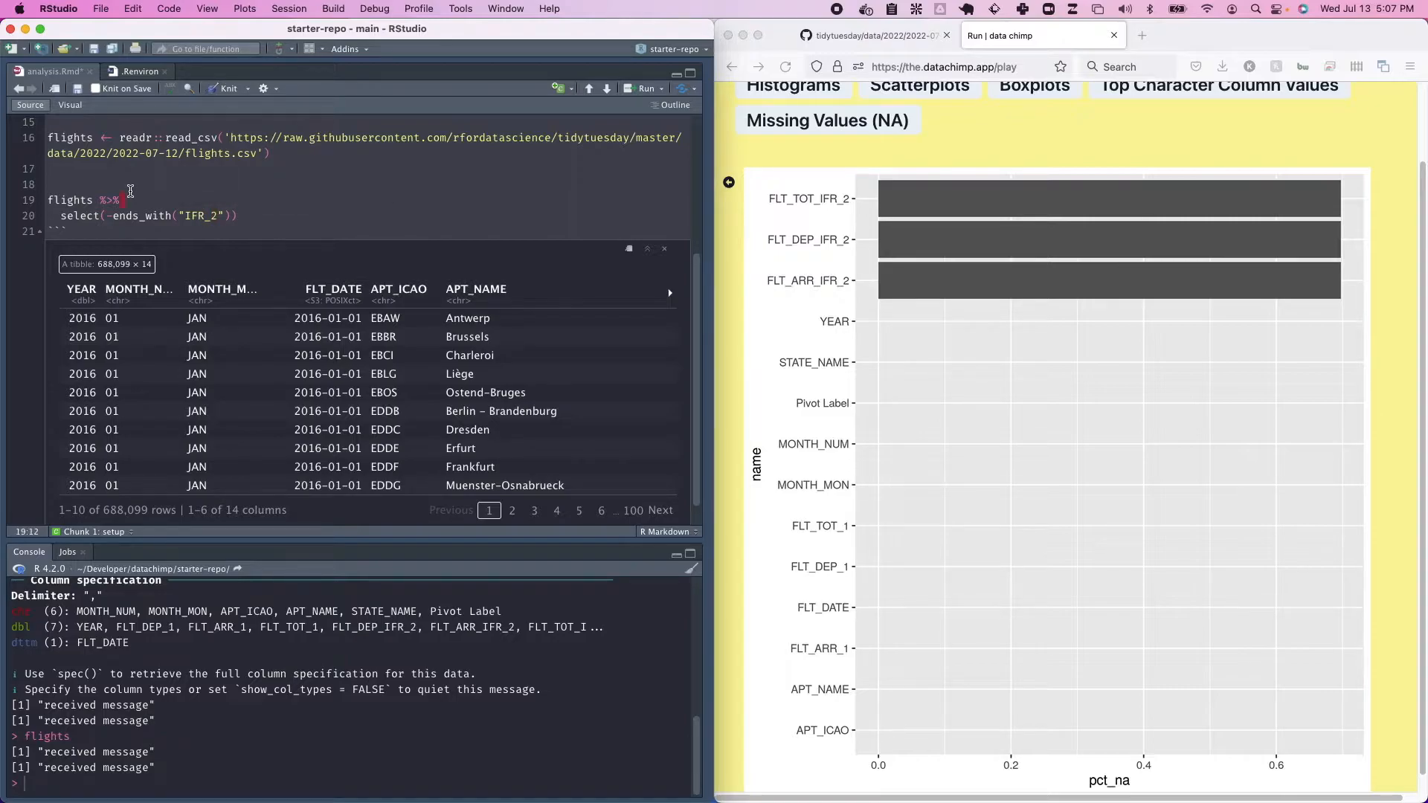
pyautogui.press('super+Return')
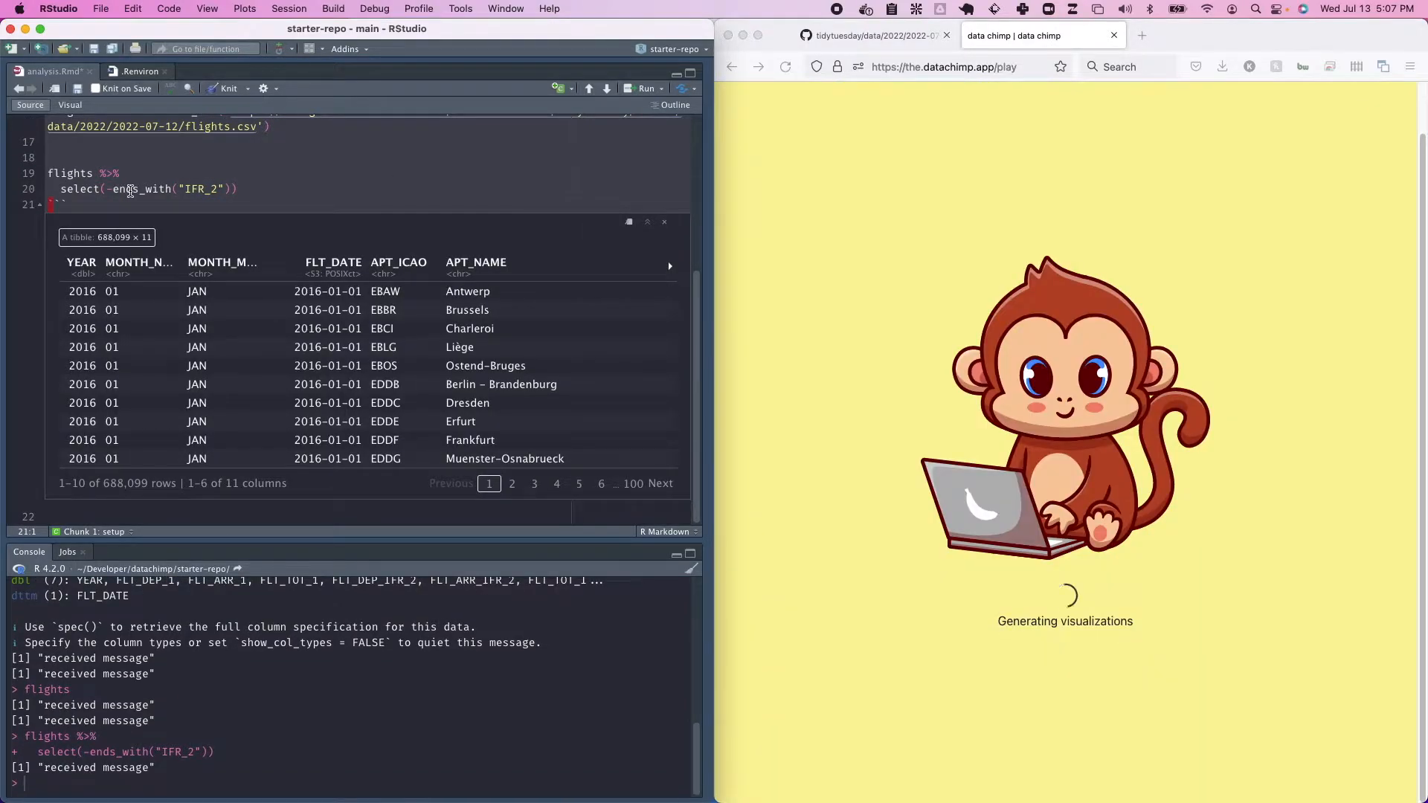
# Step: Examine data chimp's missing-values chart for the remaining flights columns
pyautogui.scroll(-2, 889, 361)
pyautogui.scroll(2, 889, 361)
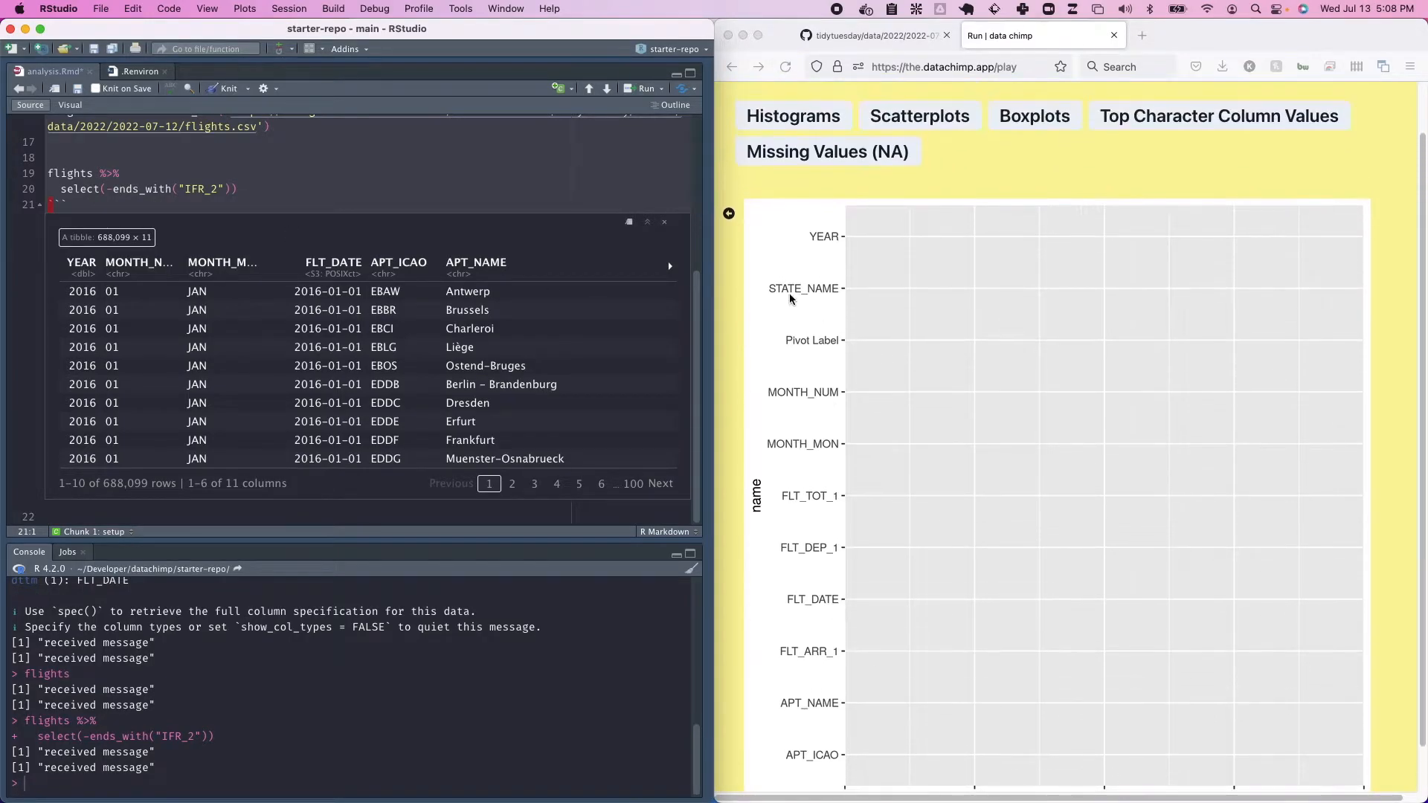
pyautogui.scroll(2, 419, 335)
pyautogui.scroll(-2, 856, 394)
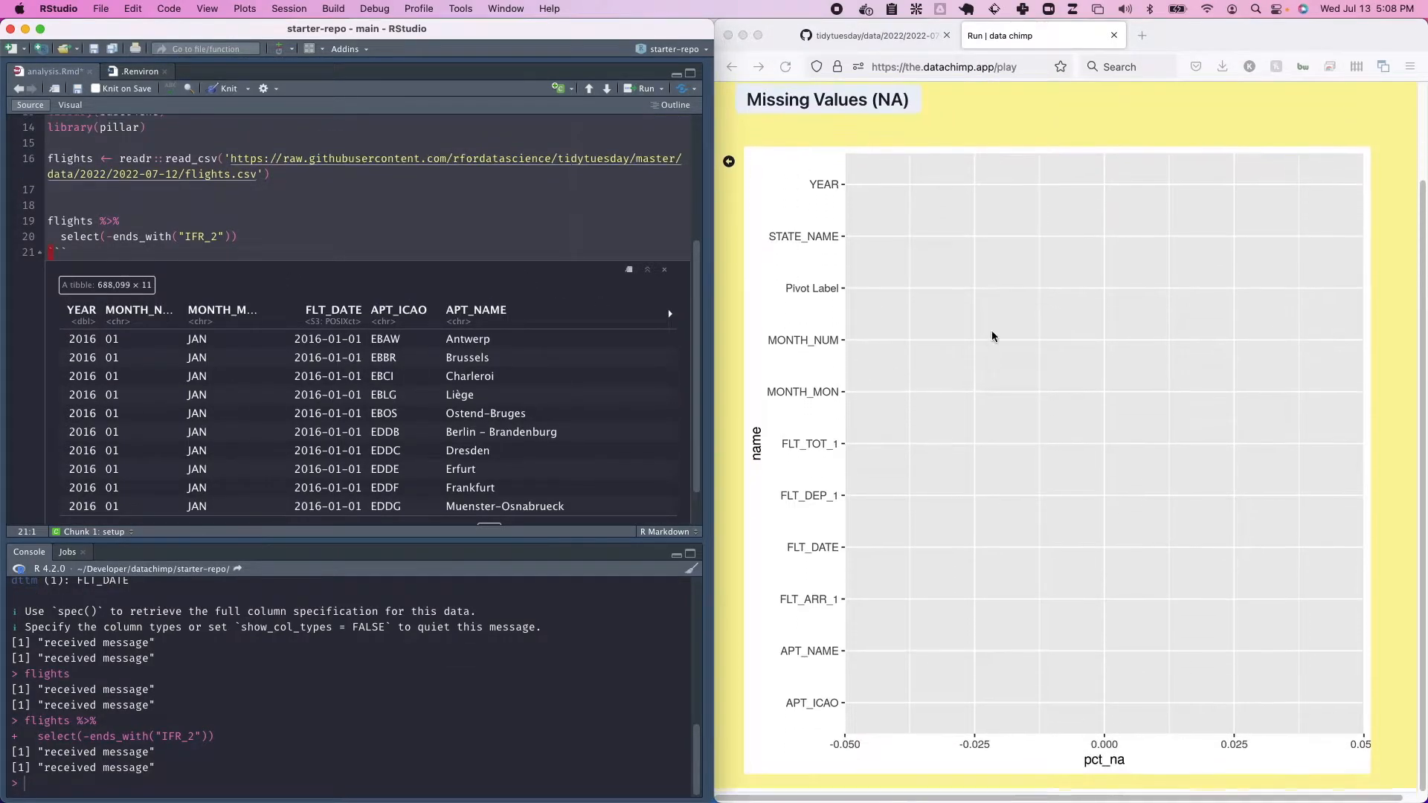
pyautogui.scroll(1, 926, 312)
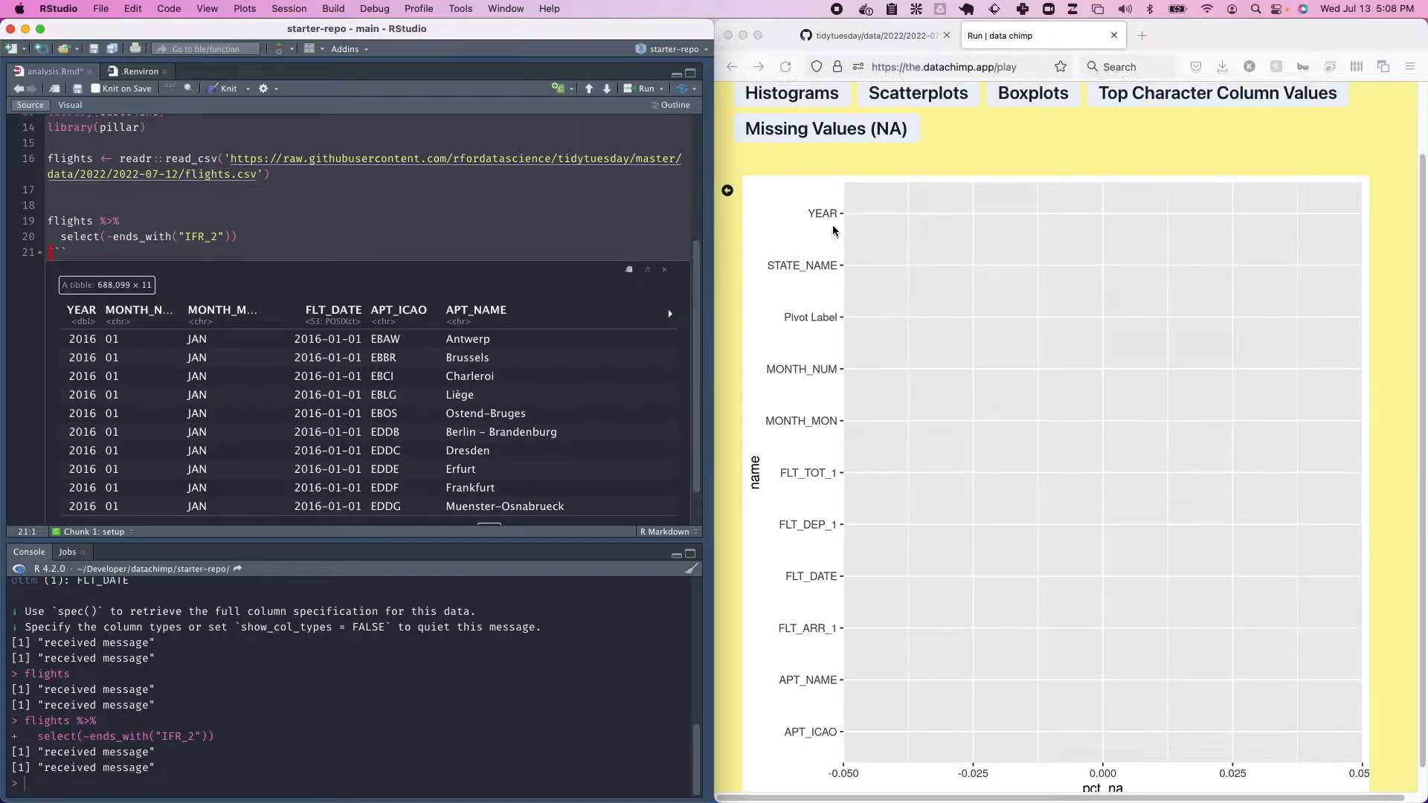
pyautogui.scroll(1, 836, 230)
pyautogui.scroll(-2, 815, 268)
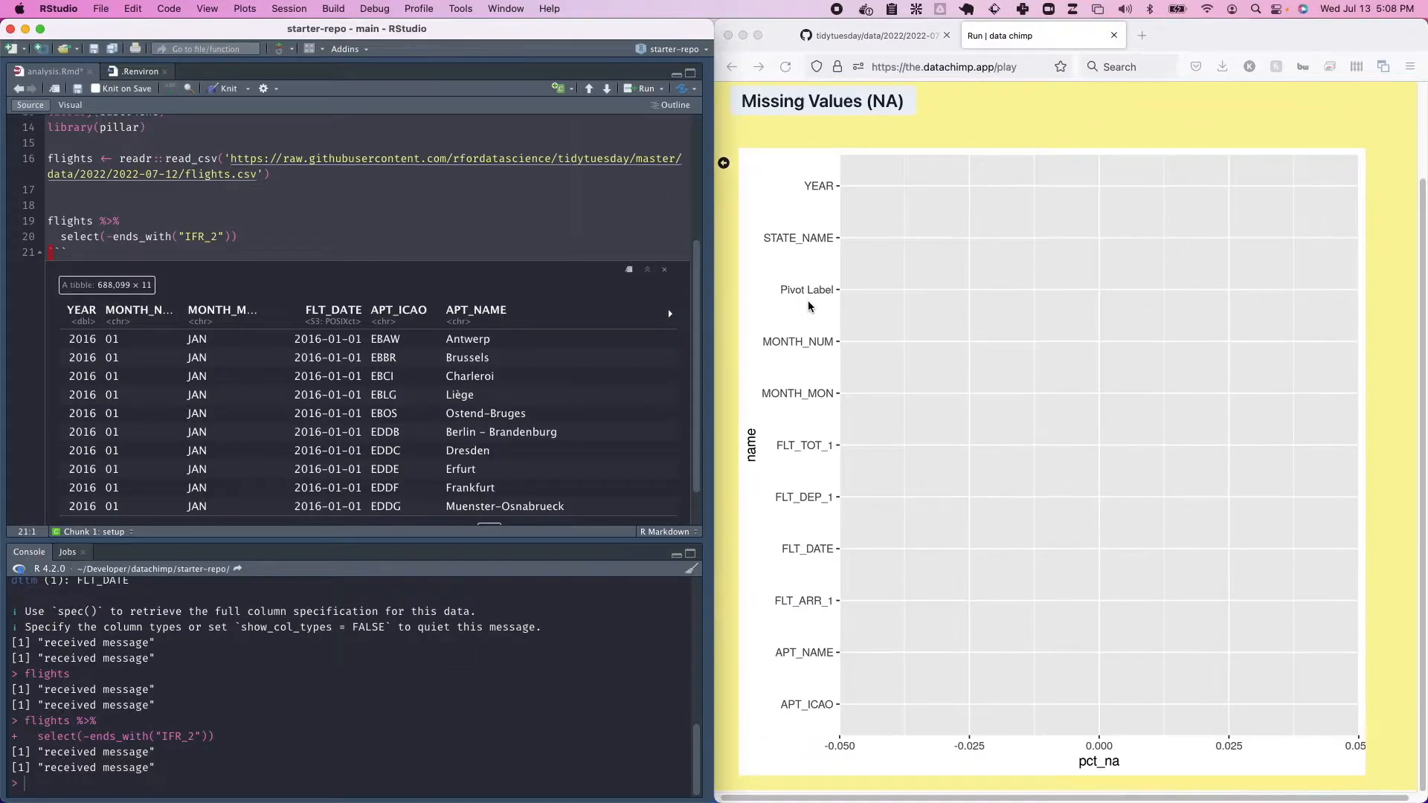
# Step: Assign the select(-ends_with("IFR_2")) result back to flights, run the statement, and check the refreshed missing-values chart
pyautogui.click(270, 229)
pyautogui.press('Home')
pyautogui.write('clean')
pyautogui.press('BackSpace')
pyautogui.press('BackSpace')
pyautogui.press('BackSpace')
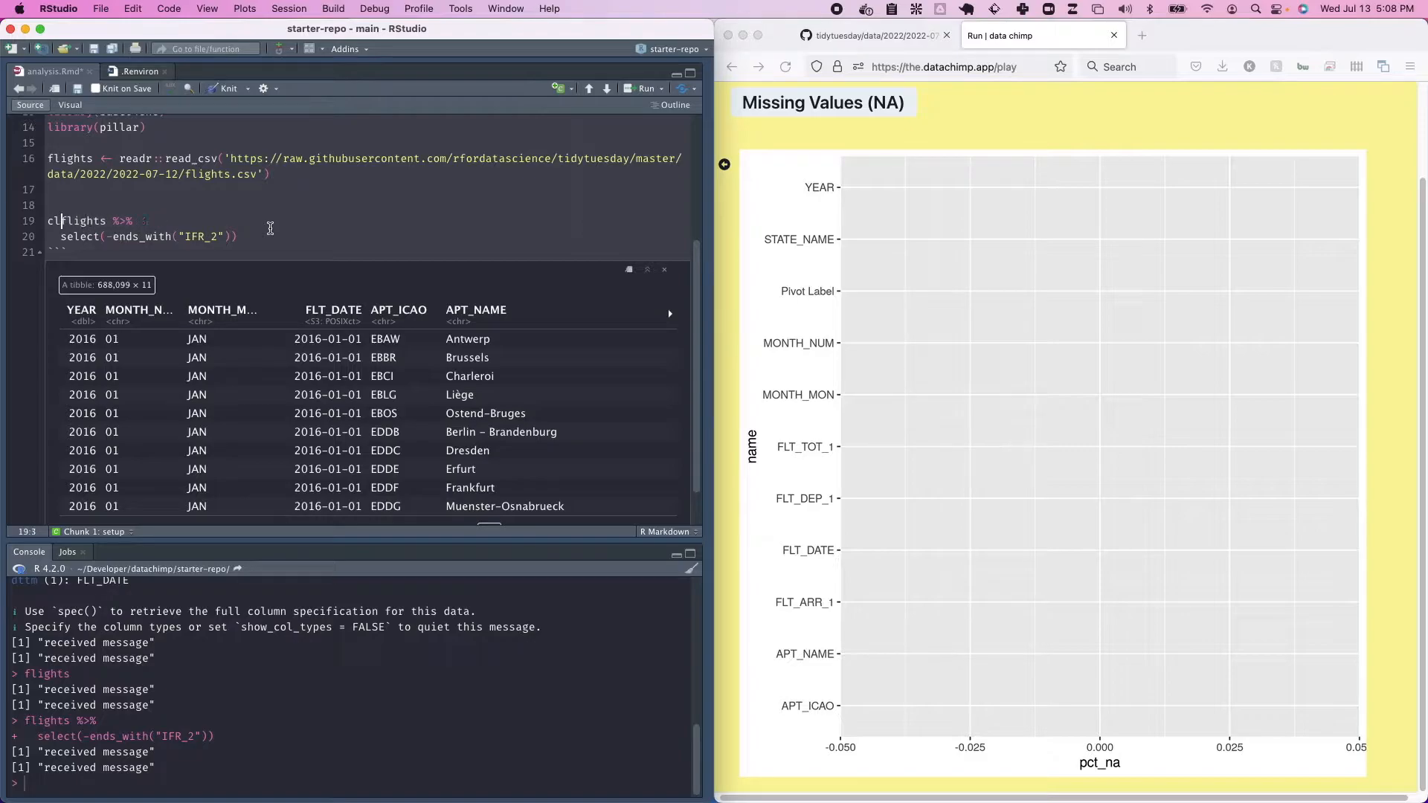
pyautogui.press('BackSpace')
pyautogui.press('BackSpace')
pyautogui.write('<- flights')
pyautogui.press('super+Return')
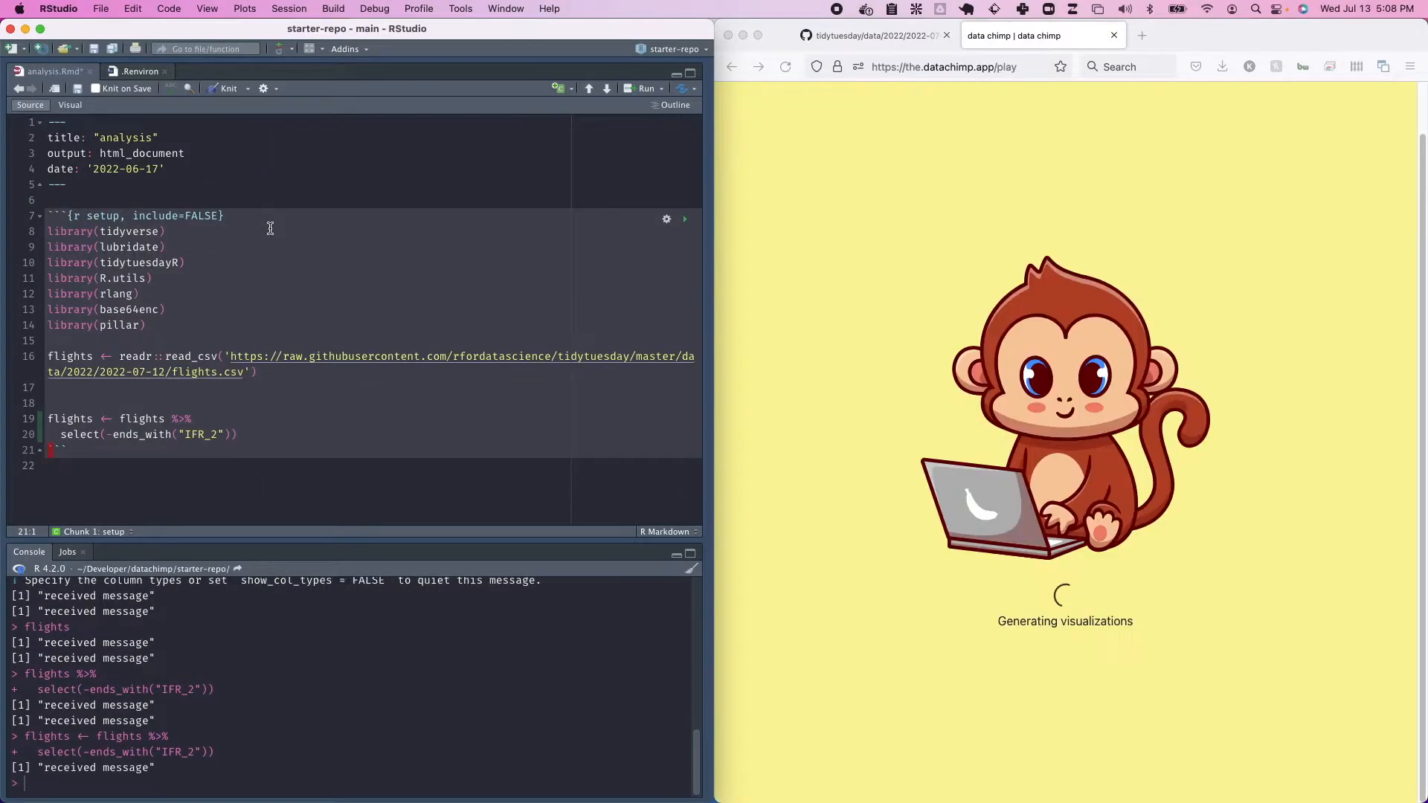
pyautogui.click(304, 434)
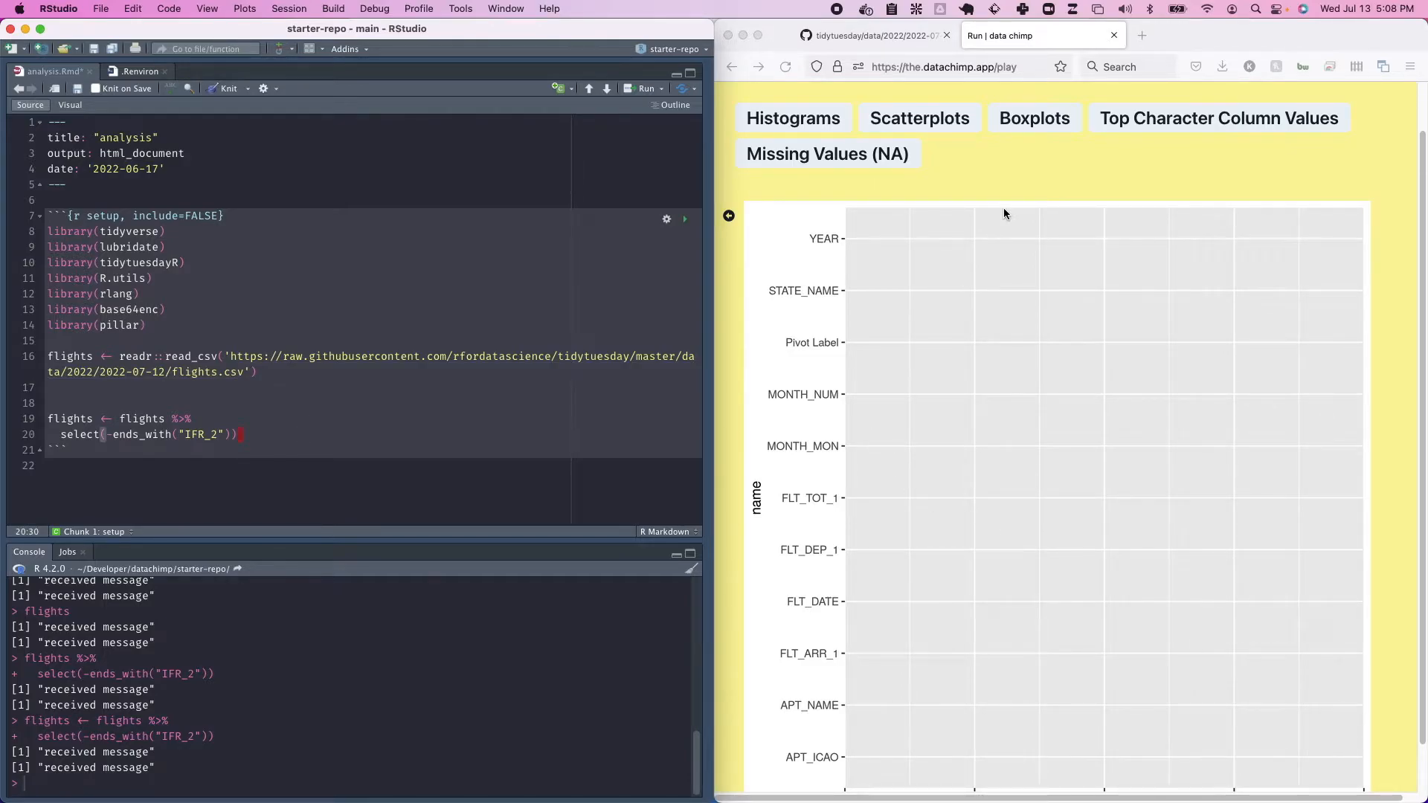
pyautogui.scroll(-2, 867, 278)
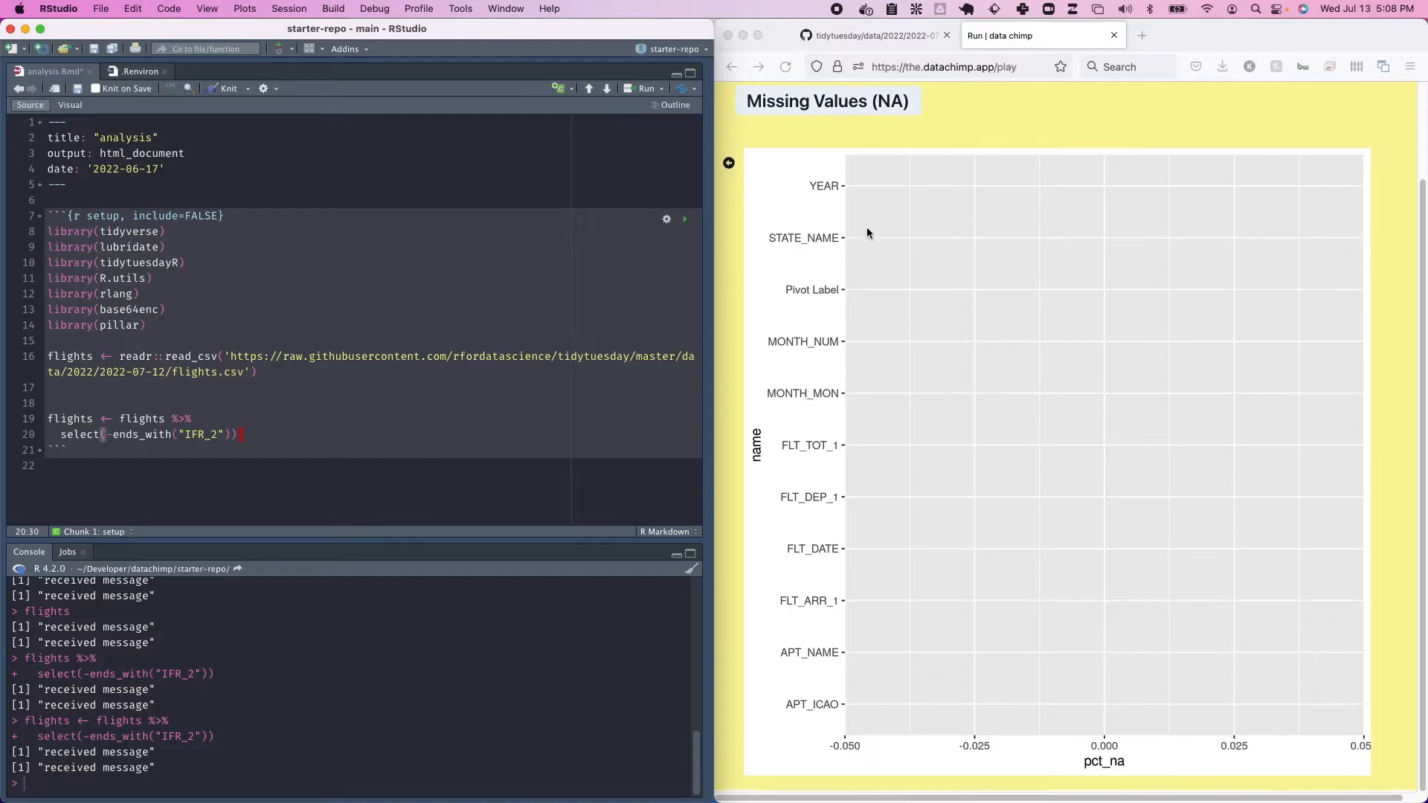
# Step: Look up the FLT_TOT_1 column in the readme's data dictionary on GitHub
pyautogui.click(859, 37)
pyautogui.scroll(-2, 854, 376)
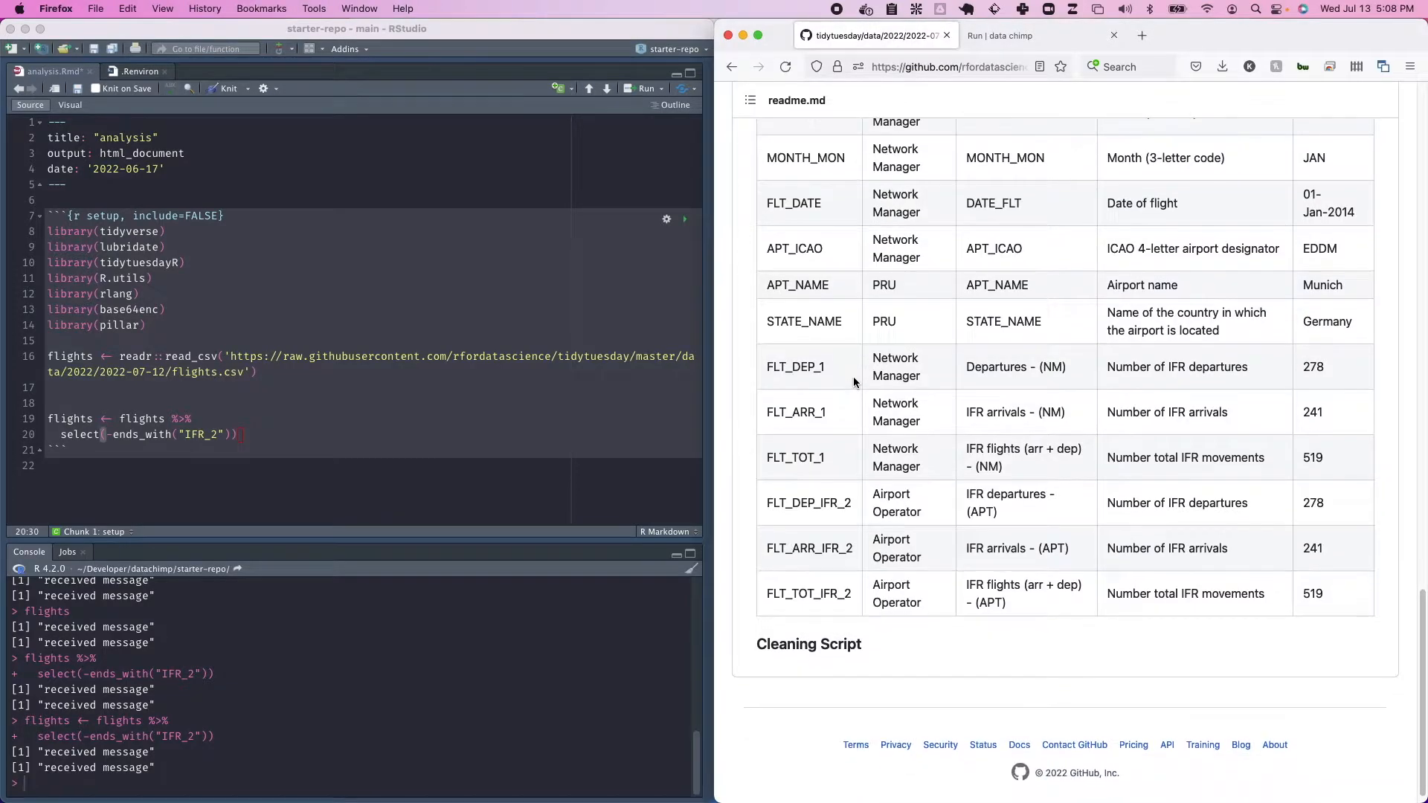
pyautogui.scroll(3, 869, 446)
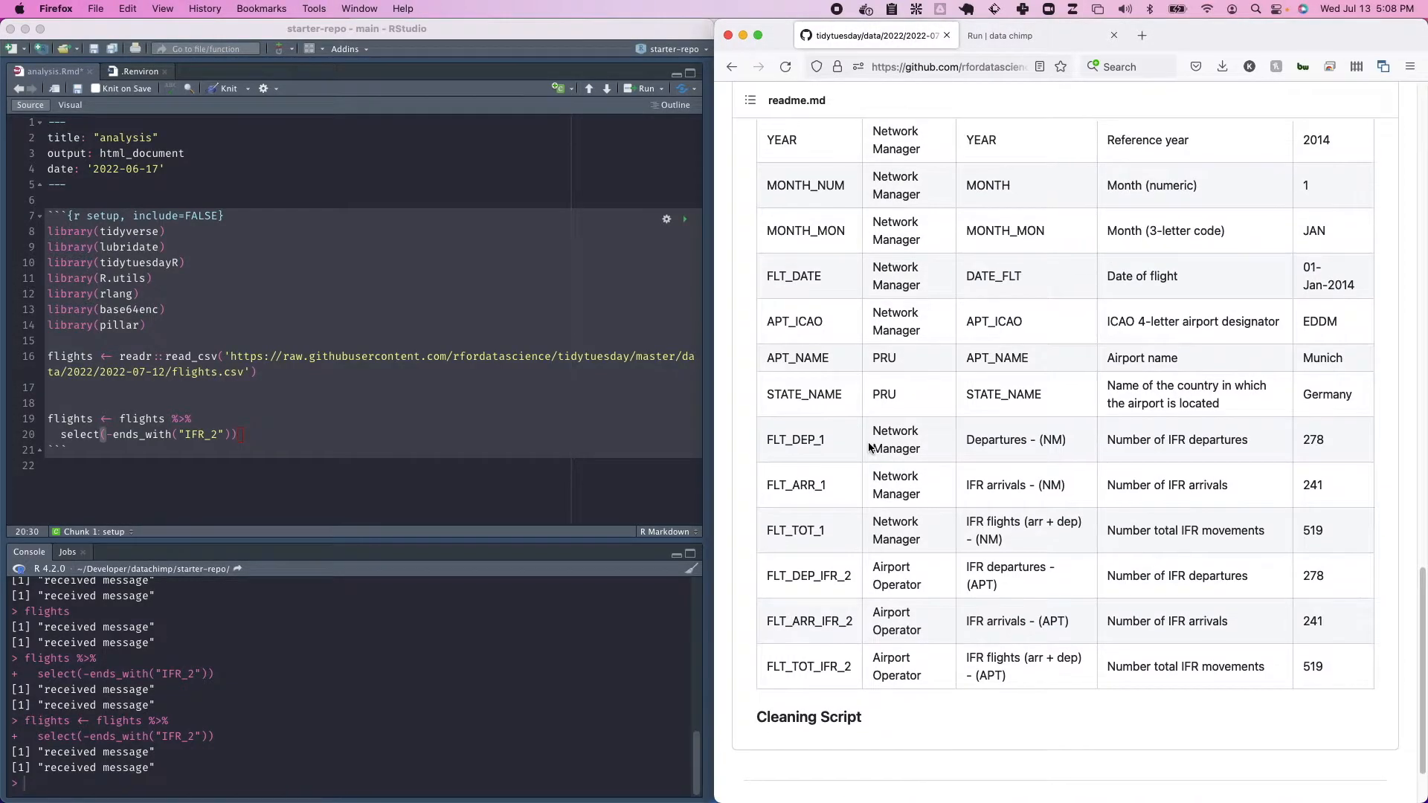
pyautogui.doubleClick(785, 532)
pyautogui.scroll(-1, 784, 554)
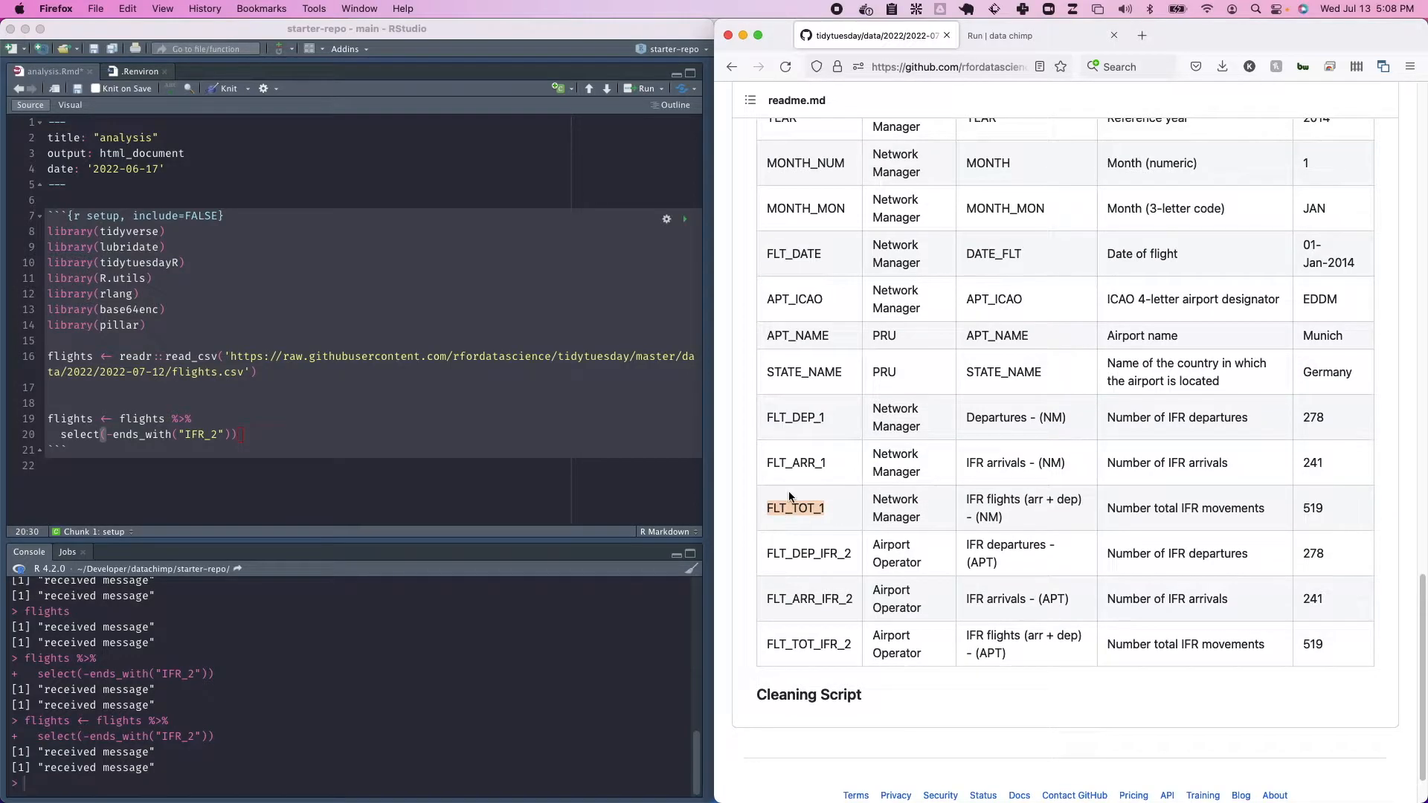
pyautogui.scroll(2, 788, 494)
pyautogui.click(794, 559)
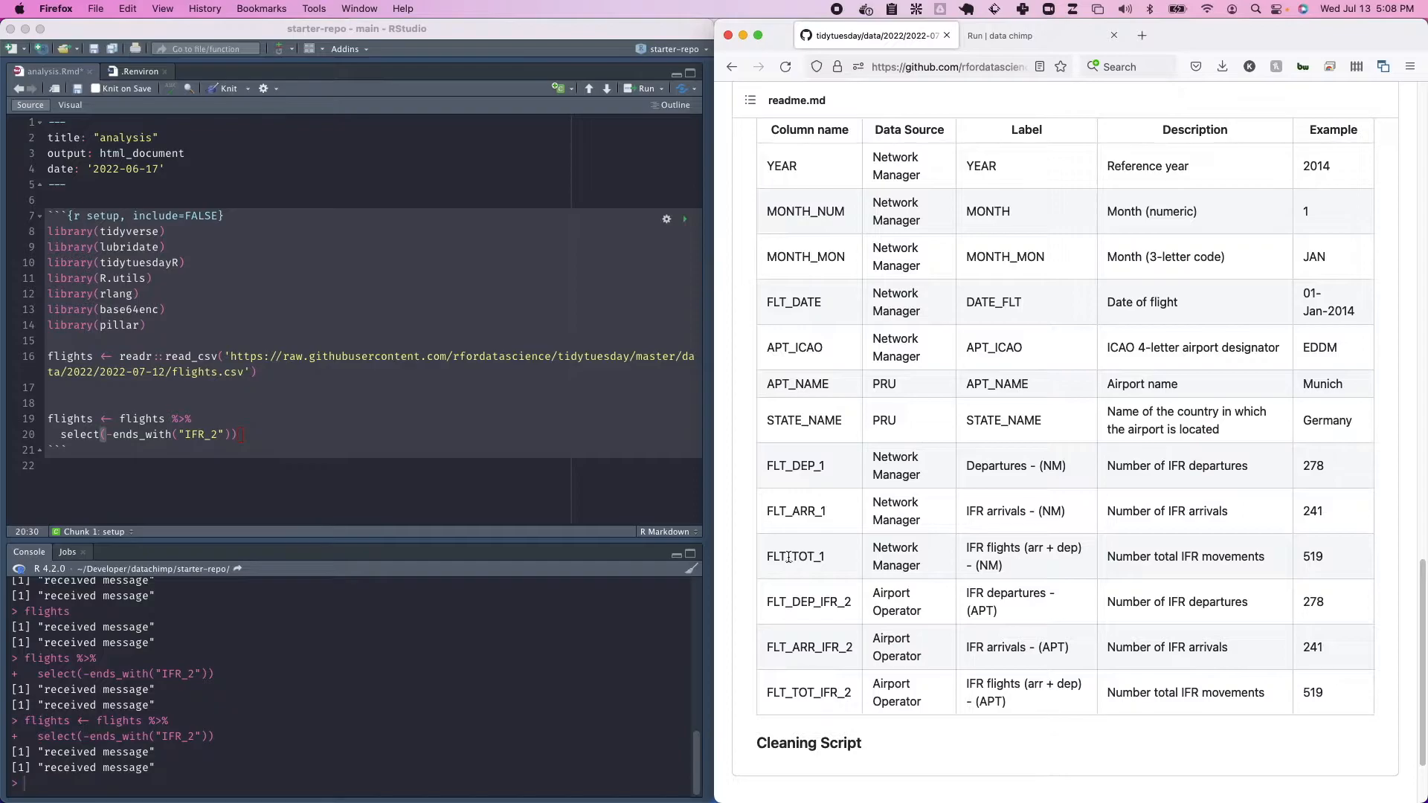
pyautogui.scroll(1, 780, 569)
pyautogui.doubleClick(779, 571)
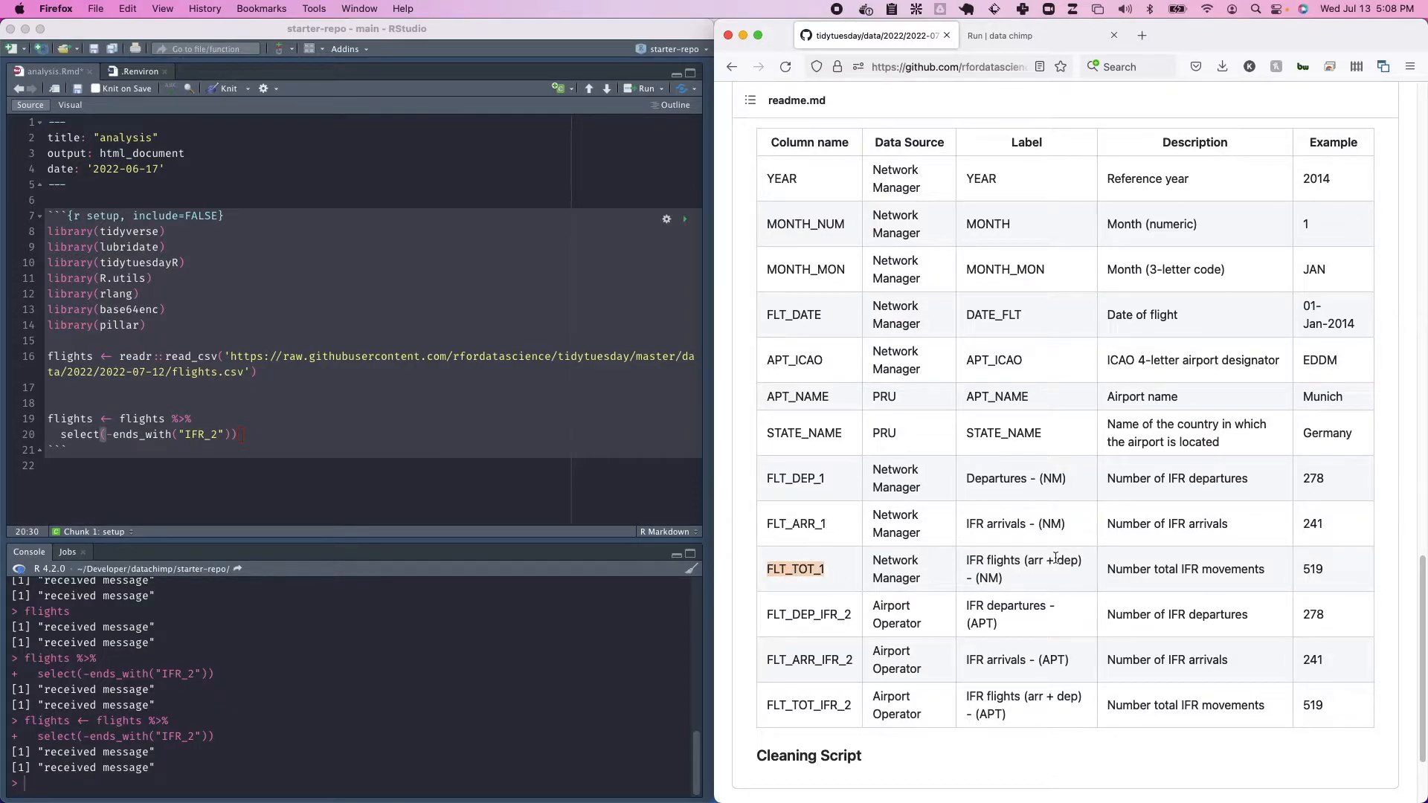
# Step: Read FLT_TOT_1's description and label to see how arrivals and departures make up the total
pyautogui.tripleClick(1191, 573)
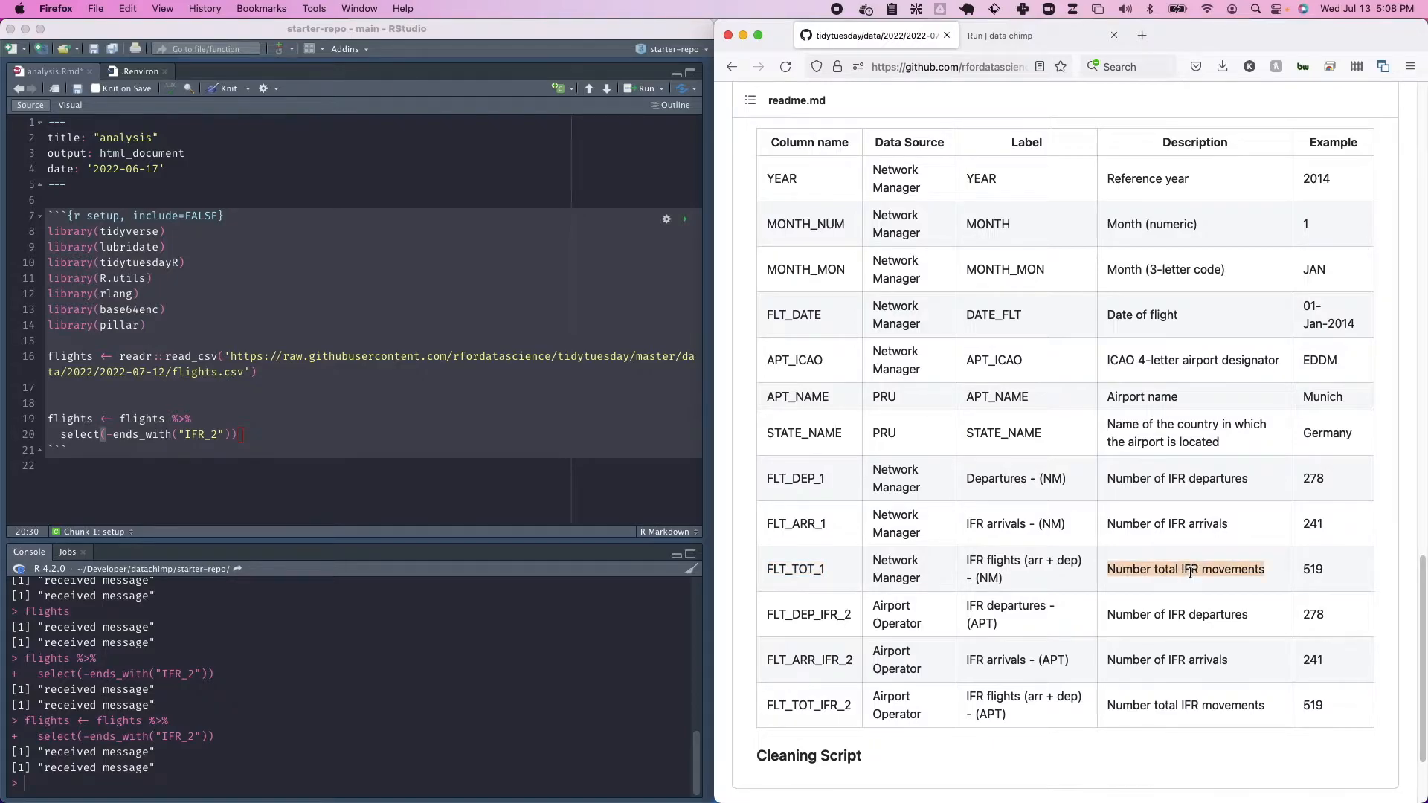
pyautogui.click(1030, 564)
pyautogui.doubleClick(1068, 564)
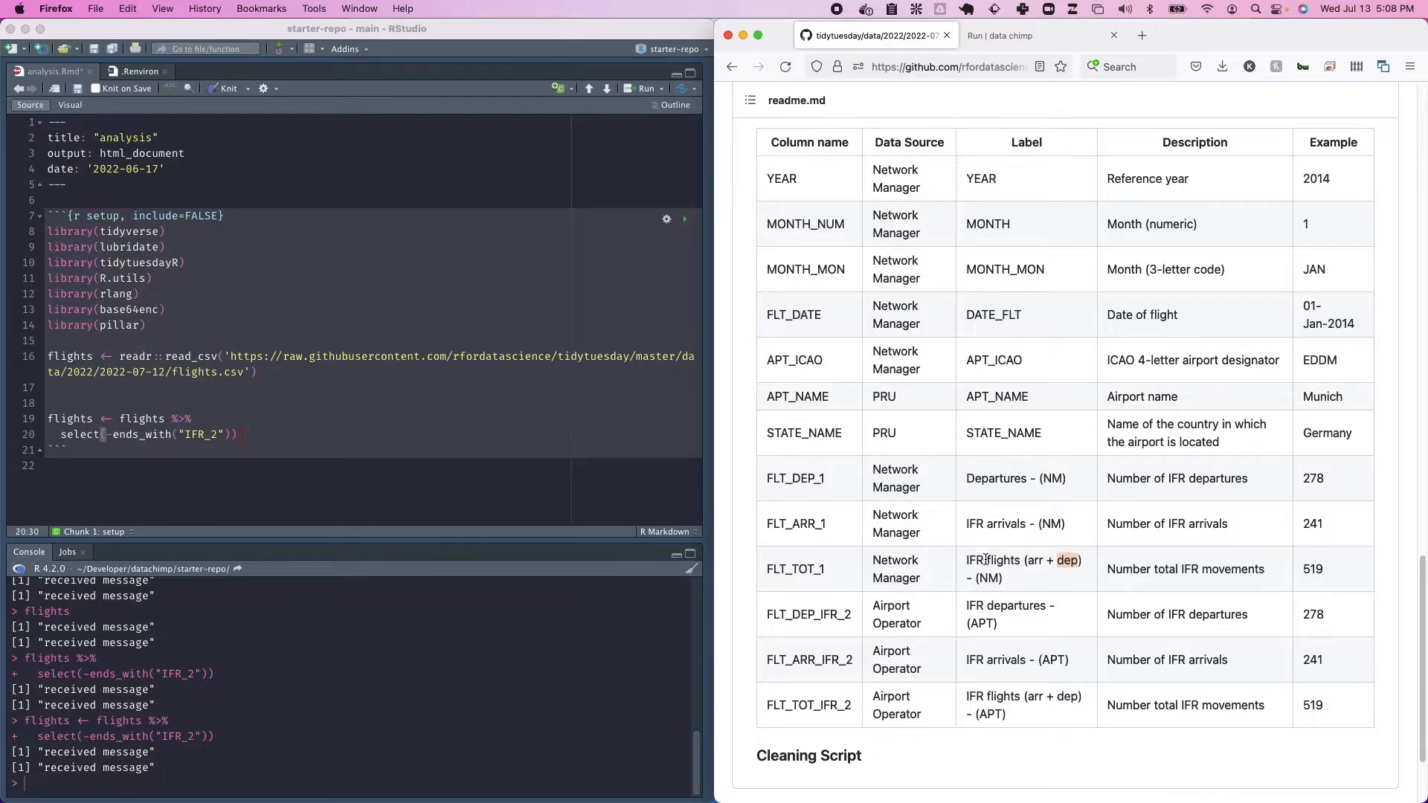
pyautogui.click(1025, 561)
pyautogui.doubleClick(1068, 561)
# Step: Below the select statement in RStudio's setup chunk, begin a new statement piping flights into an empty mutate() call
pyautogui.click(344, 415)
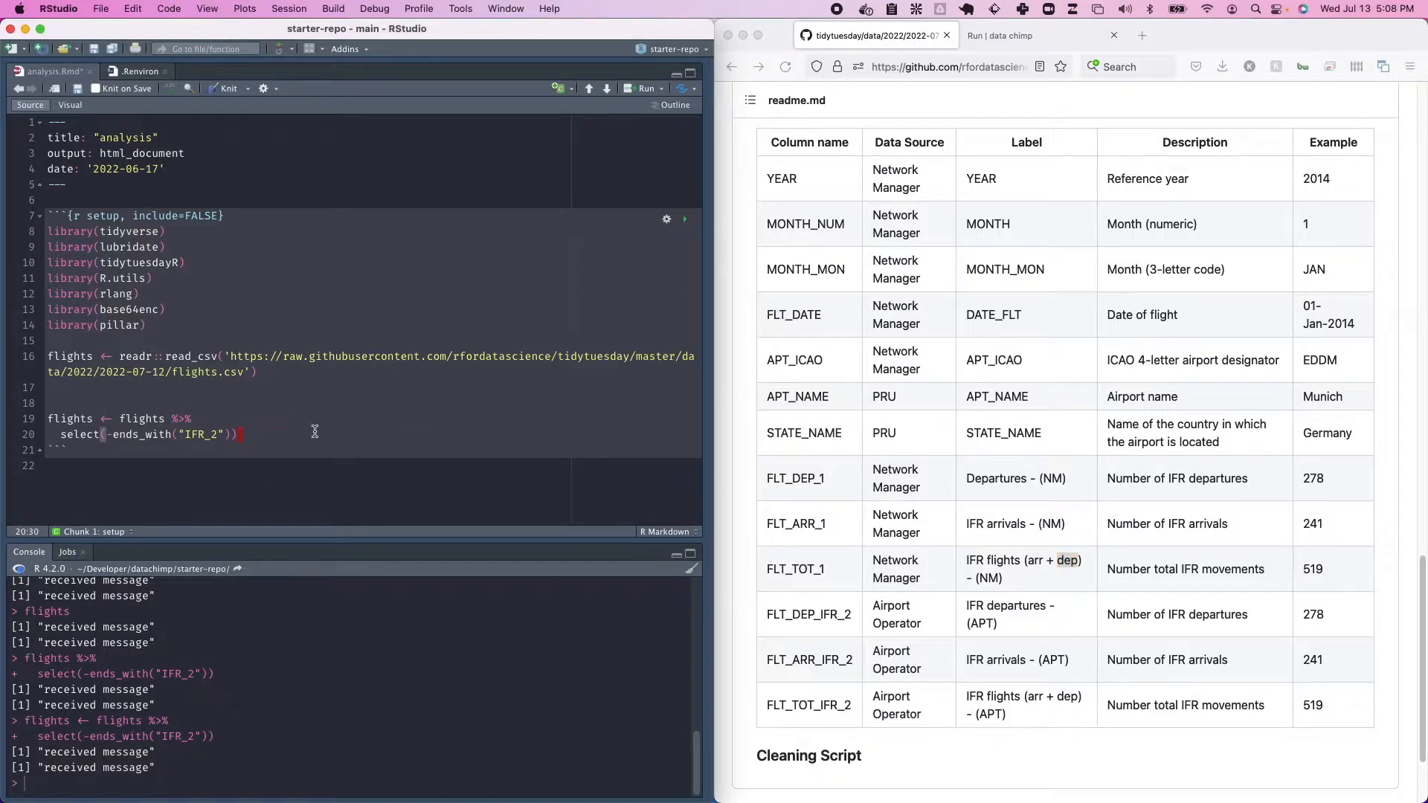
pyautogui.press('Return')
pyautogui.press('Return')
pyautogui.press('Return')
pyautogui.write('flights')
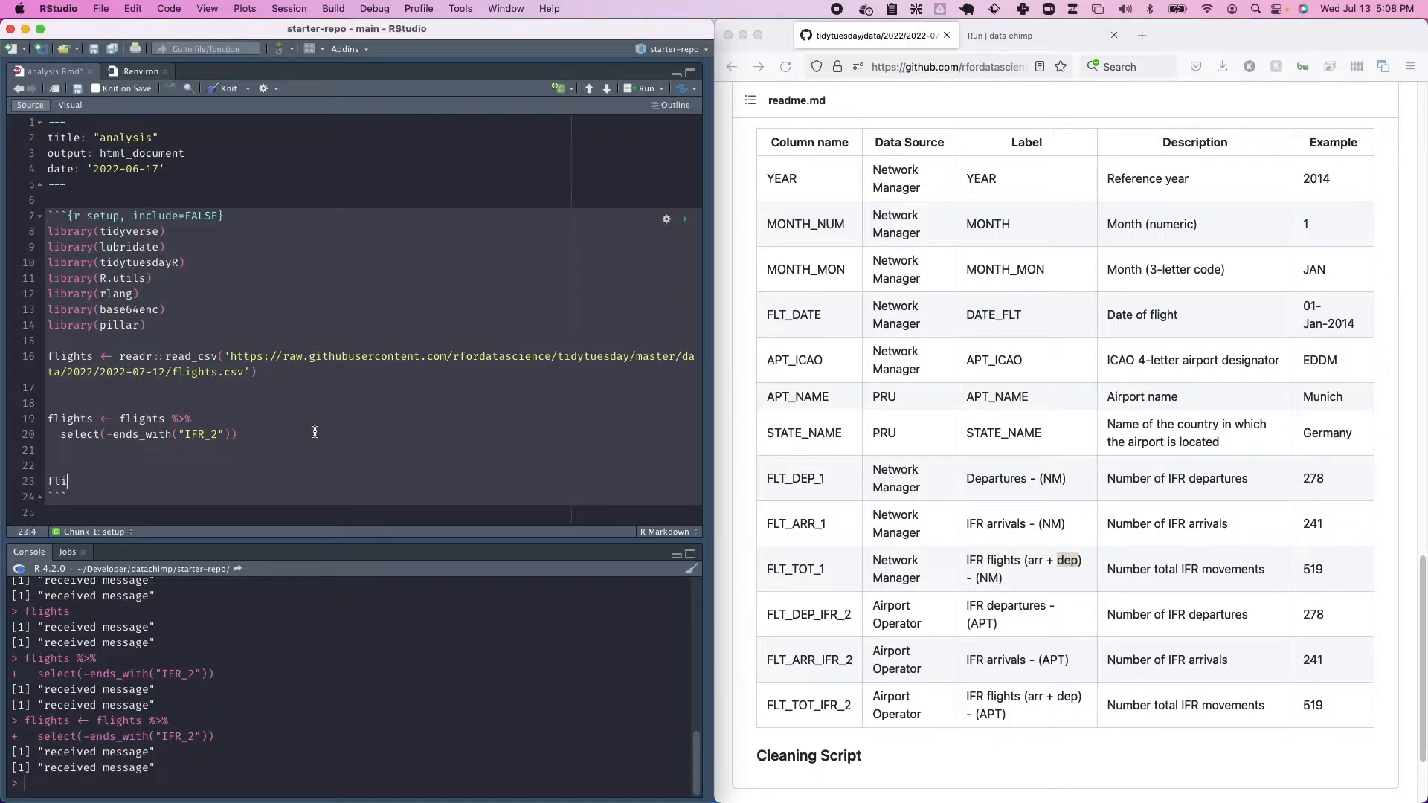
pyautogui.press('super+shift+m')
pyautogui.press('Return')
pyautogui.write('mutate(')
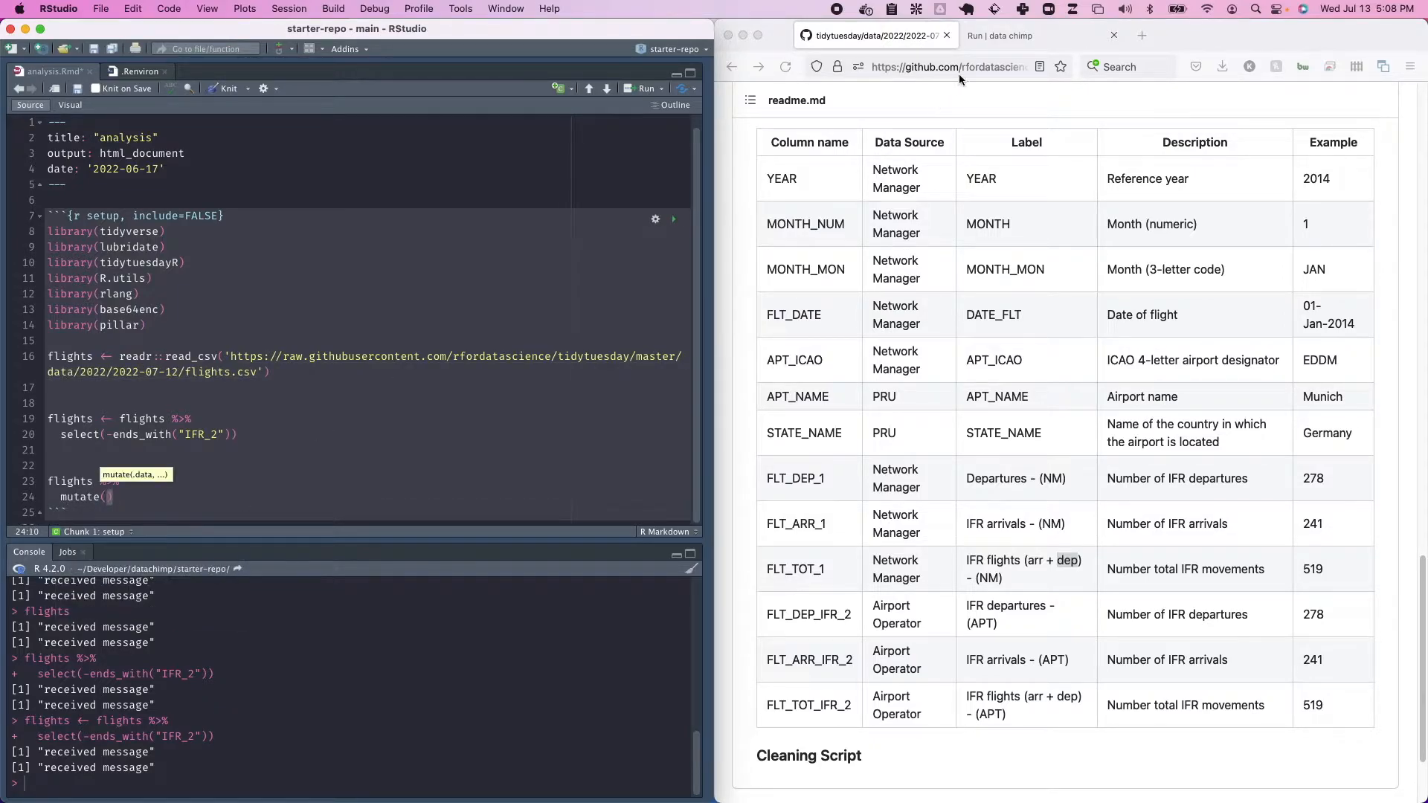
# Step: Send the Scatterplots mode from data chimp to RStudio and return to the mutate() line
pyautogui.click(982, 36)
pyautogui.scroll(2, 967, 189)
pyautogui.click(967, 182)
pyautogui.click(117, 497)
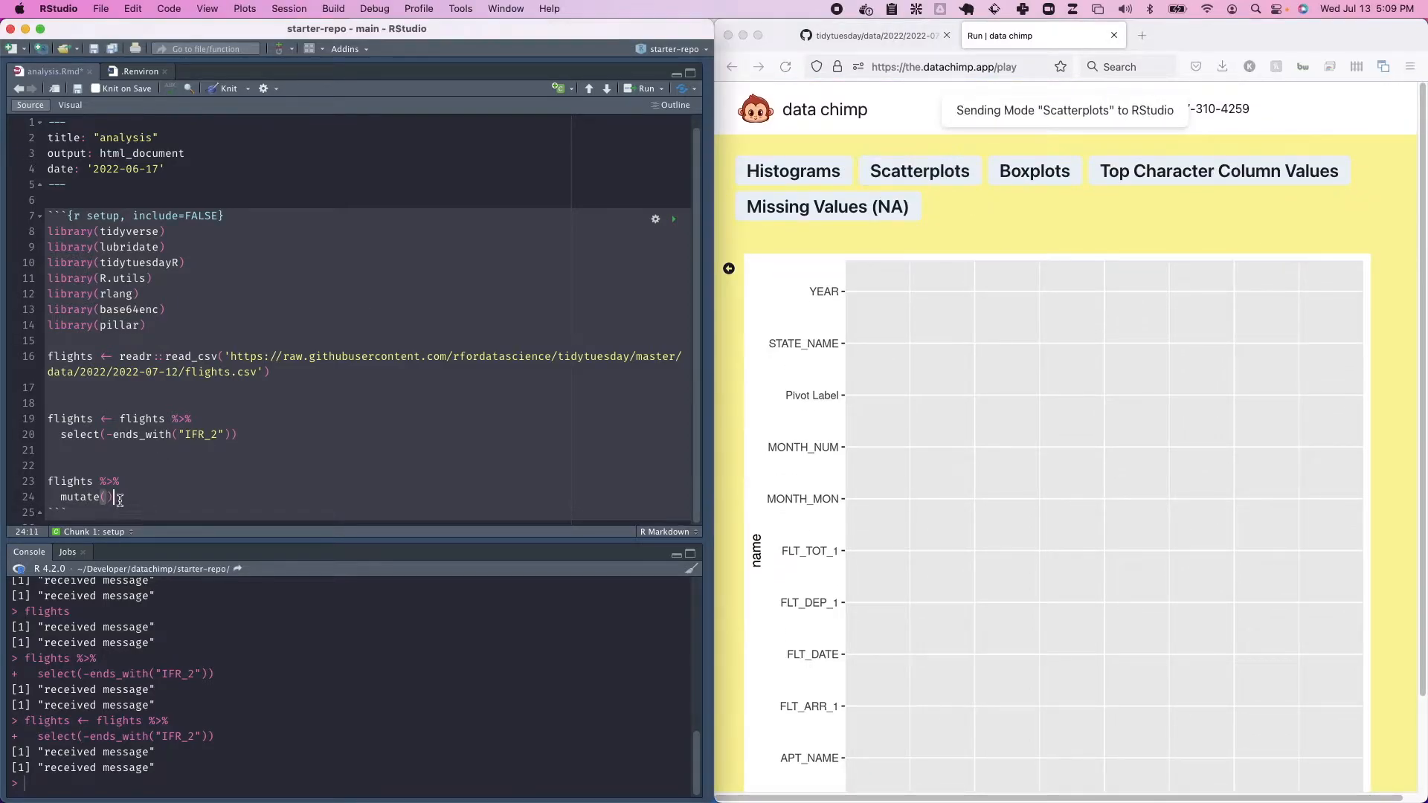
# Step: After rechecking the readme's column names, fill RStudio's empty mutate() call with manual_total = FLT_ARR_1 + FLT_DEP_1
pyautogui.press('Left')
pyautogui.click(855, 35)
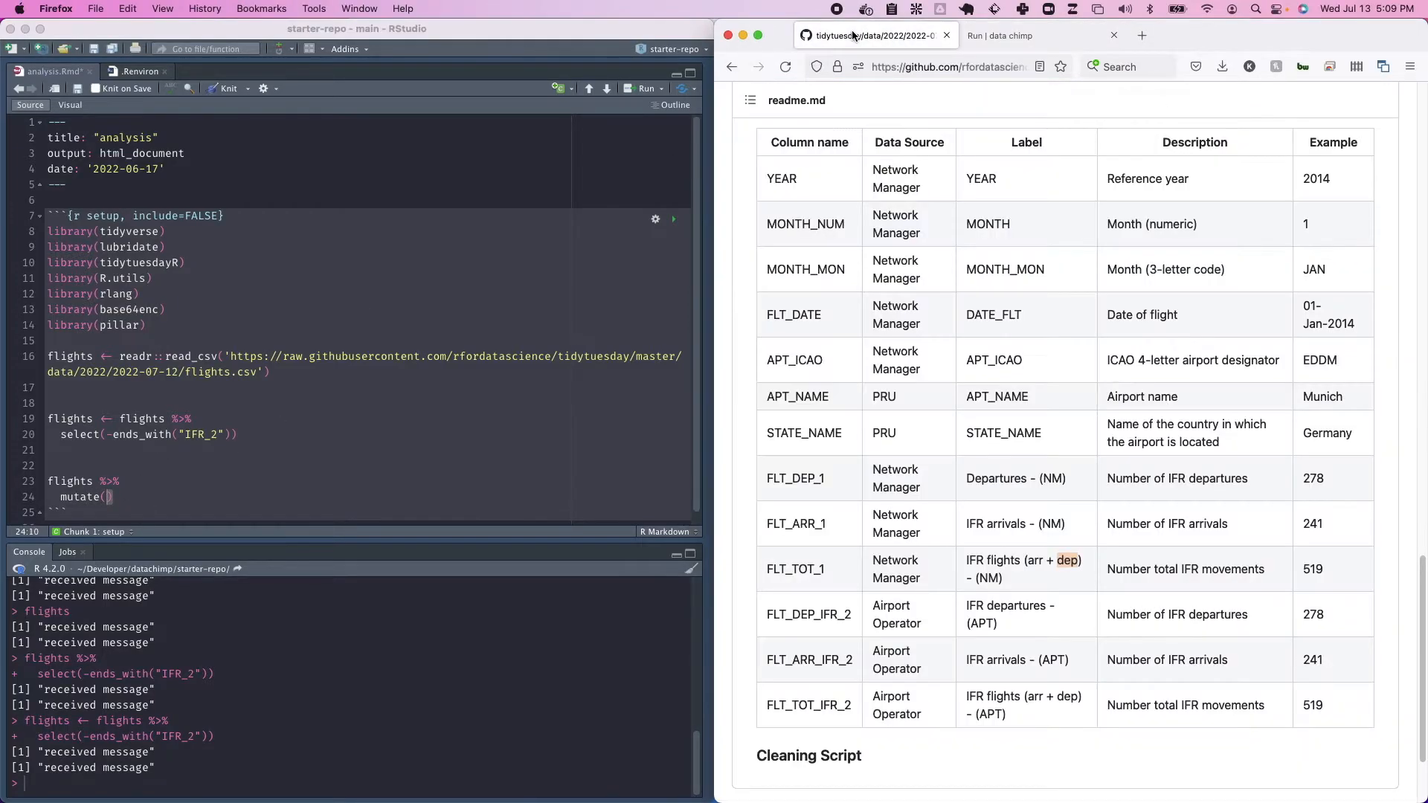
pyautogui.click(994, 37)
pyautogui.scroll(-2, 853, 363)
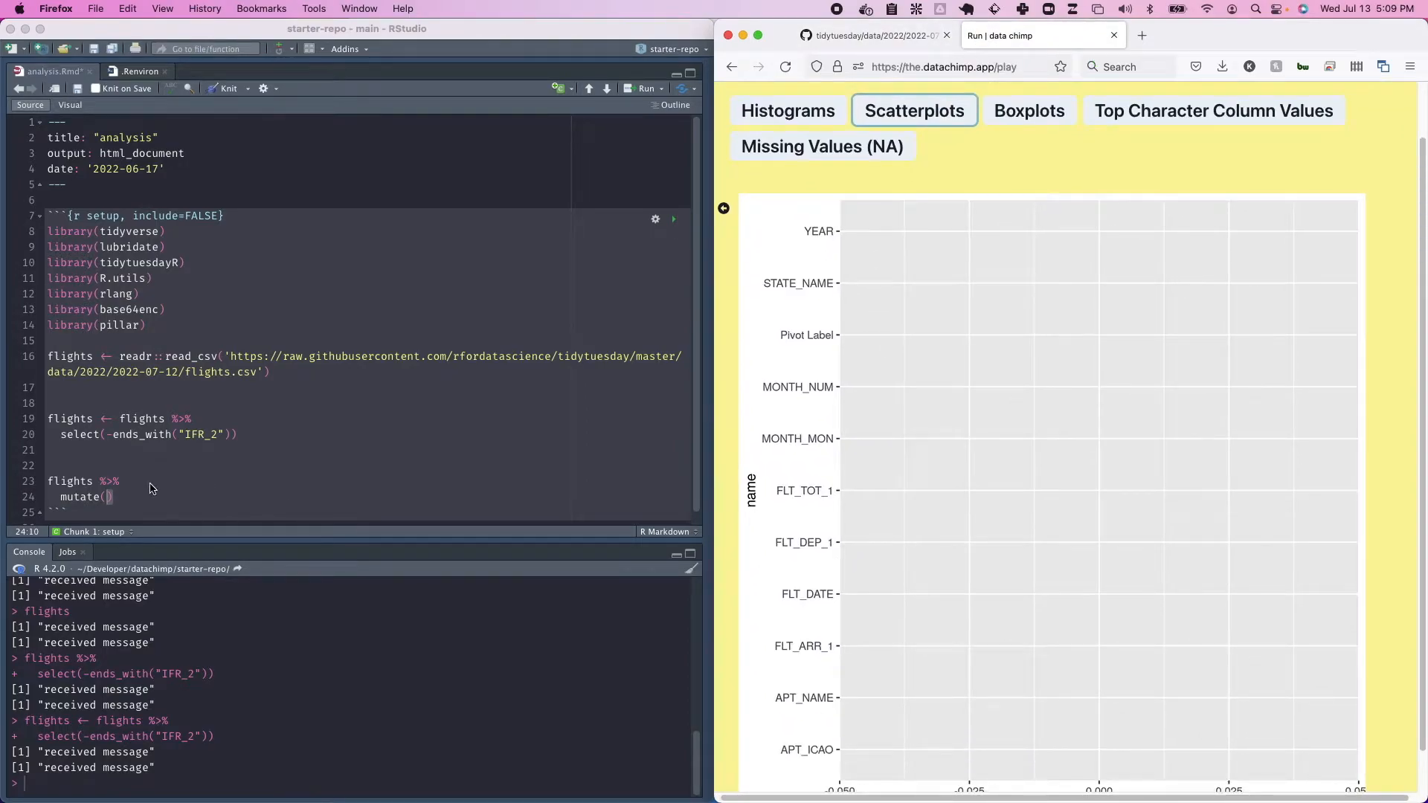
pyautogui.click(107, 496)
pyautogui.write('manual_total = ')
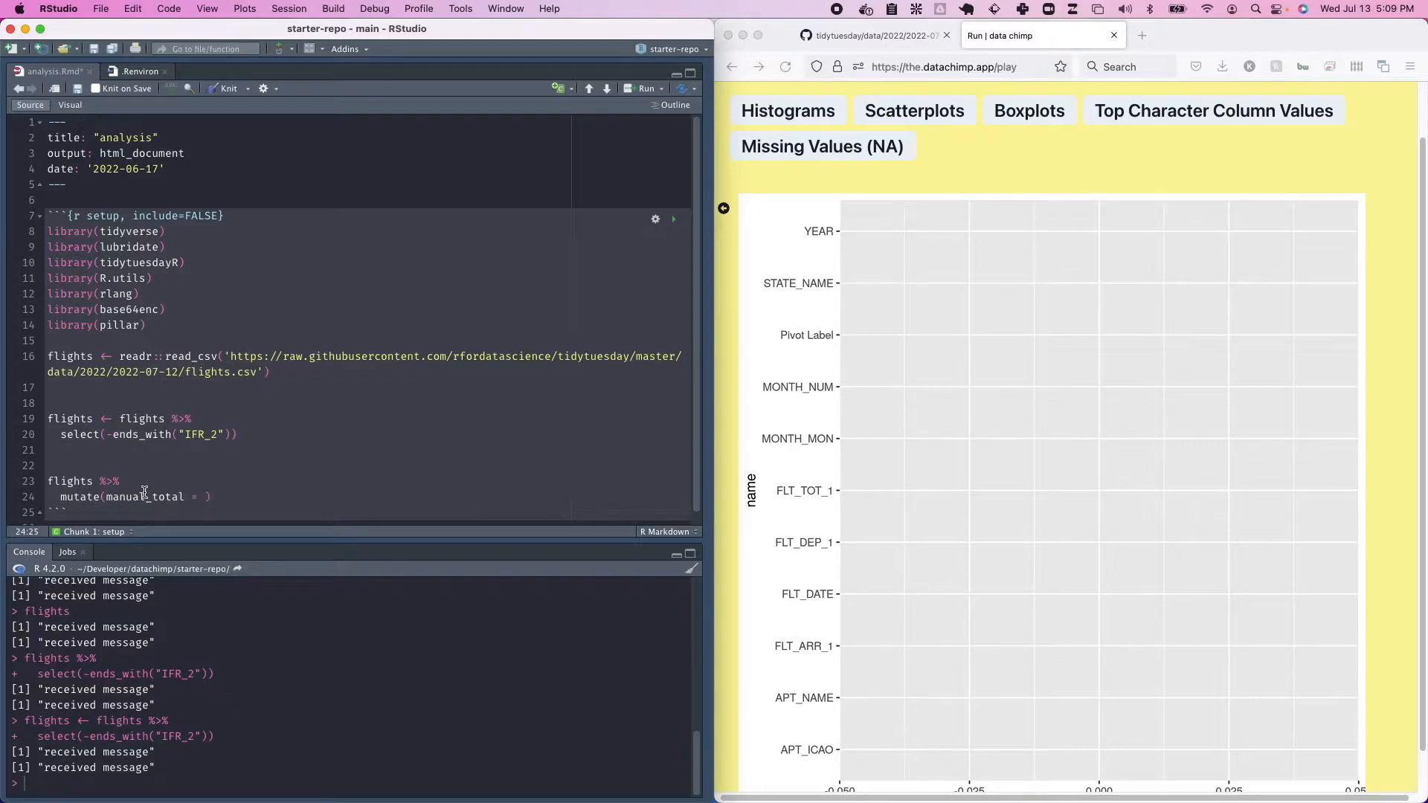
pyautogui.write('FLT_ARR_')
pyautogui.write('1 + FLT_DEP')
pyautogui.write('_1')
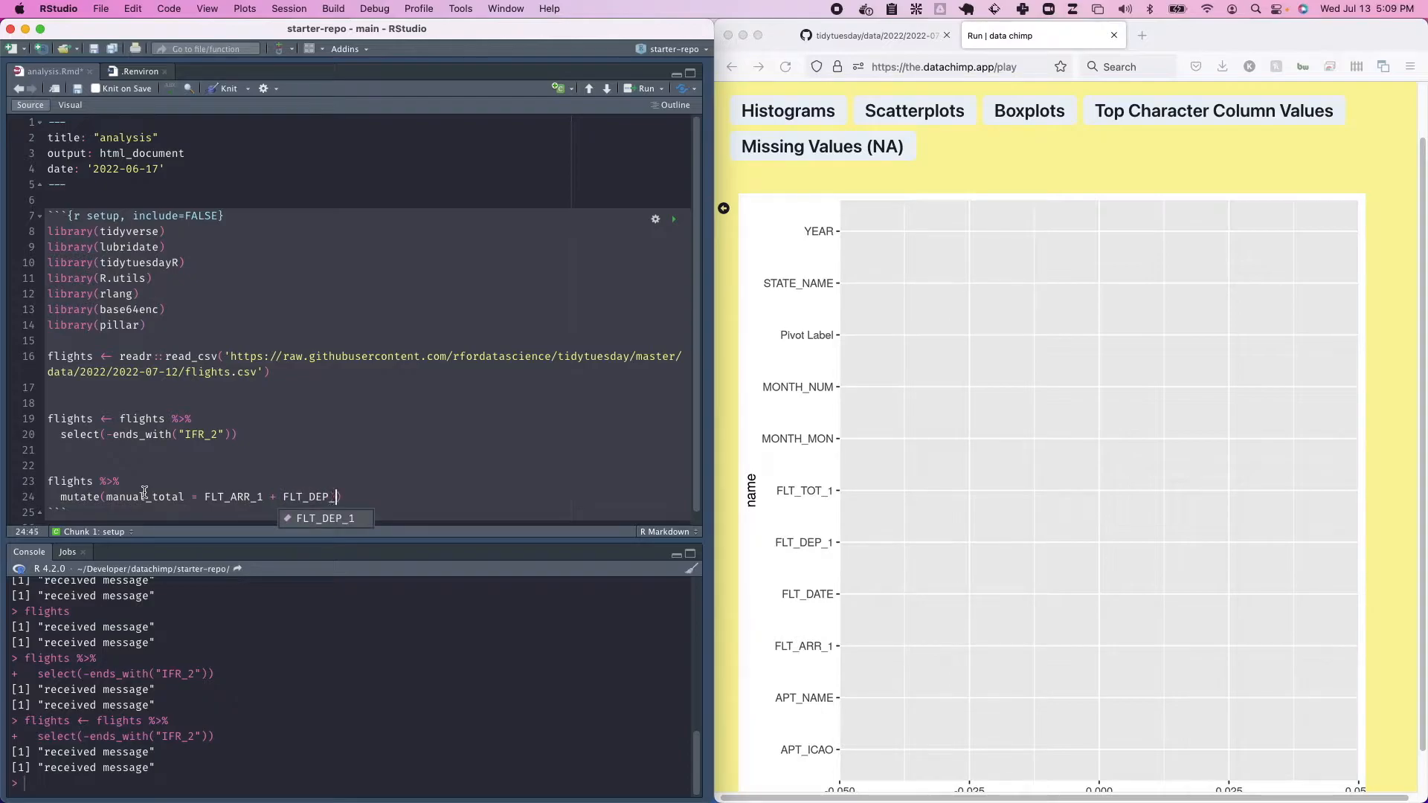
pyautogui.press('BackSpace')
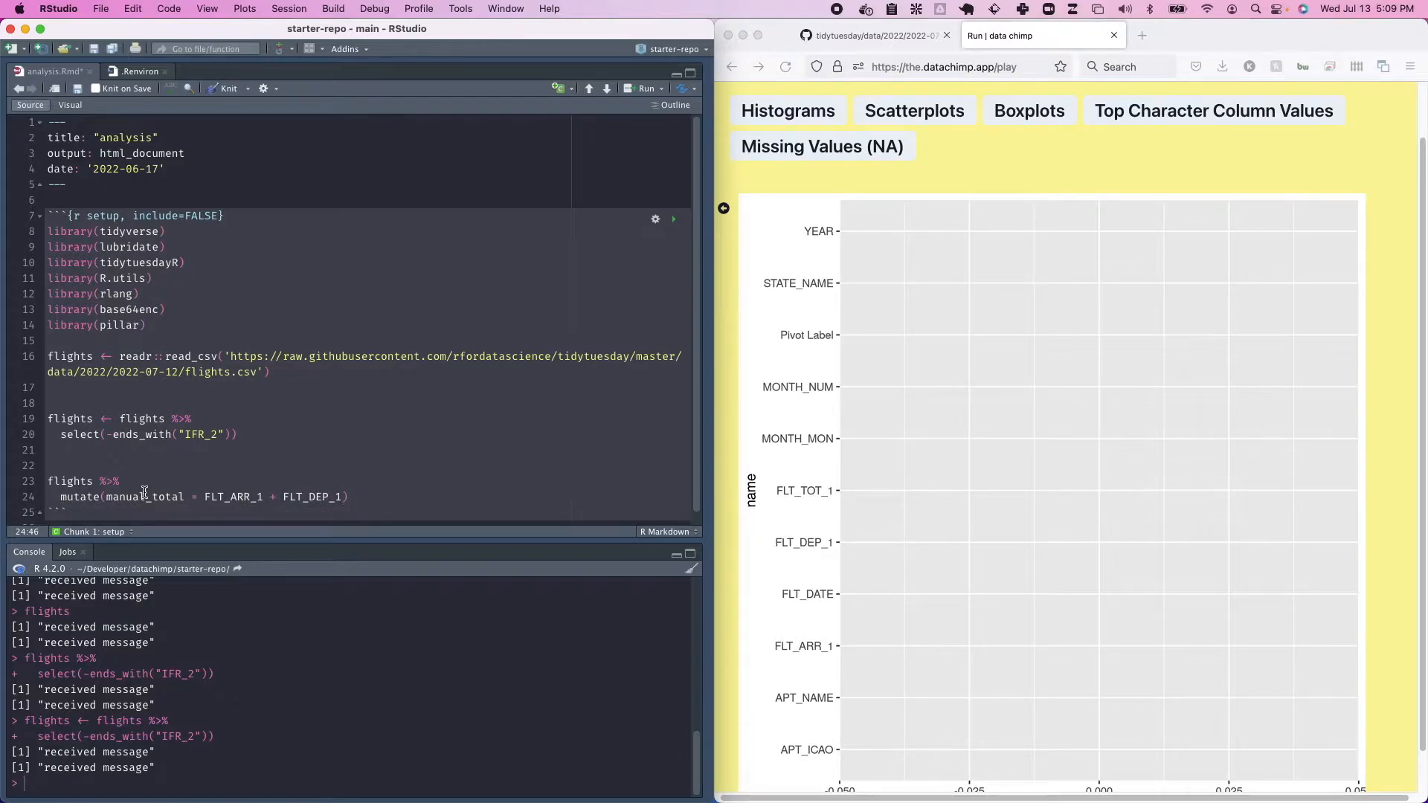
# Step: Pipe the mutate() result into select(manual_total, FLT_TOT_1) on a new line and run the statement
pyautogui.press('Right')
pyautogui.press('super+shift+m')
pyautogui.press('Return')
pyautogui.write('select(')
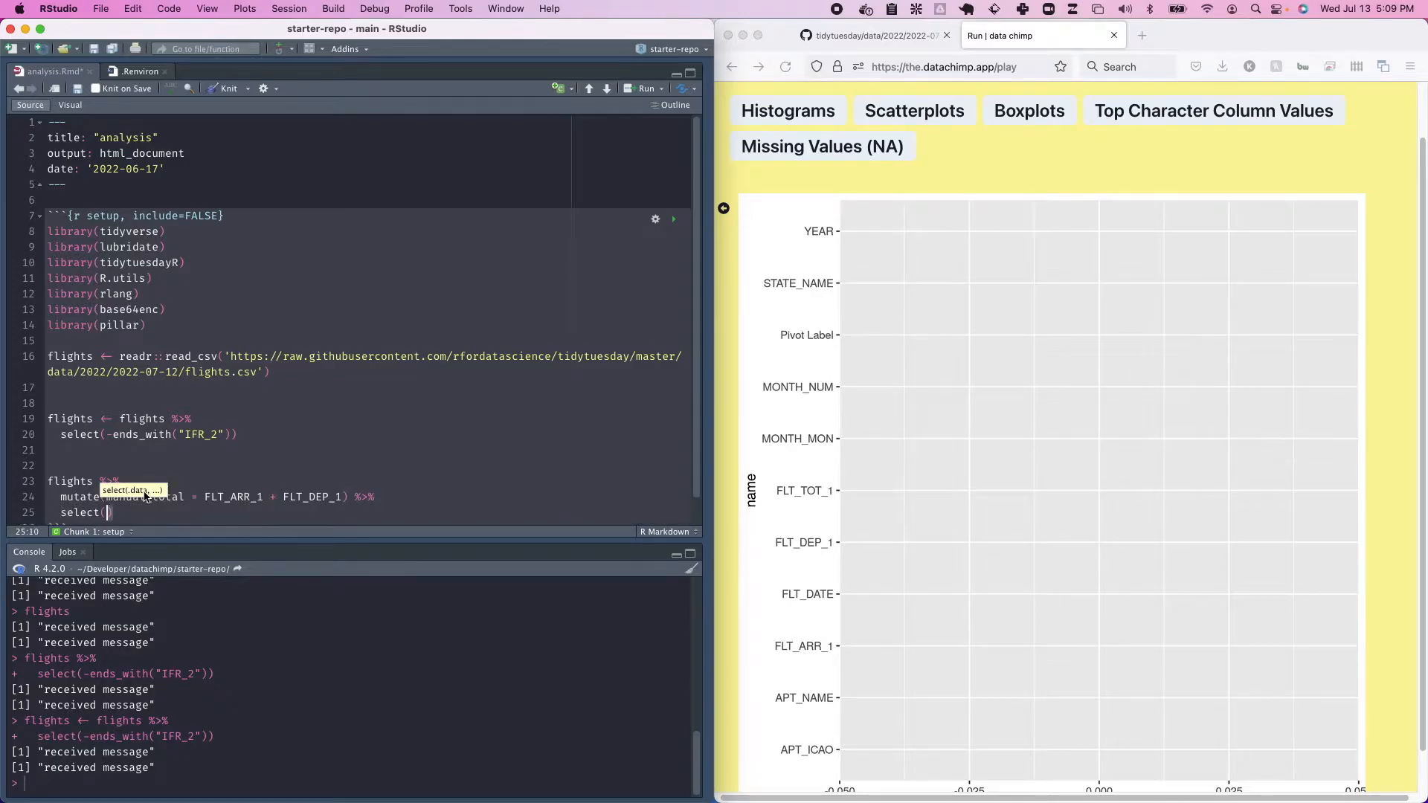
pyautogui.scroll(-1, 286, 395)
pyautogui.write('manual_total)')
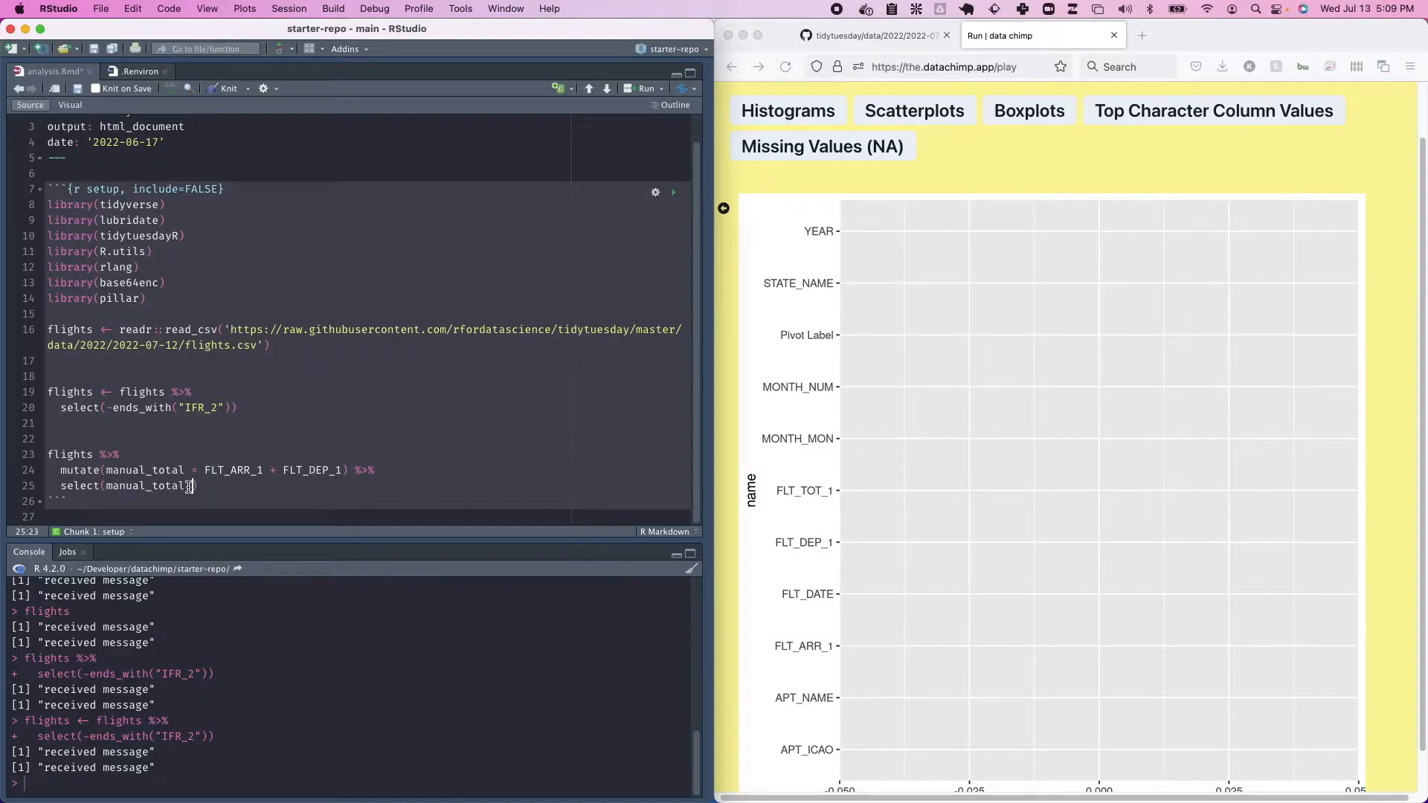
pyautogui.write(' FLT_T')
pyautogui.write('OT_')
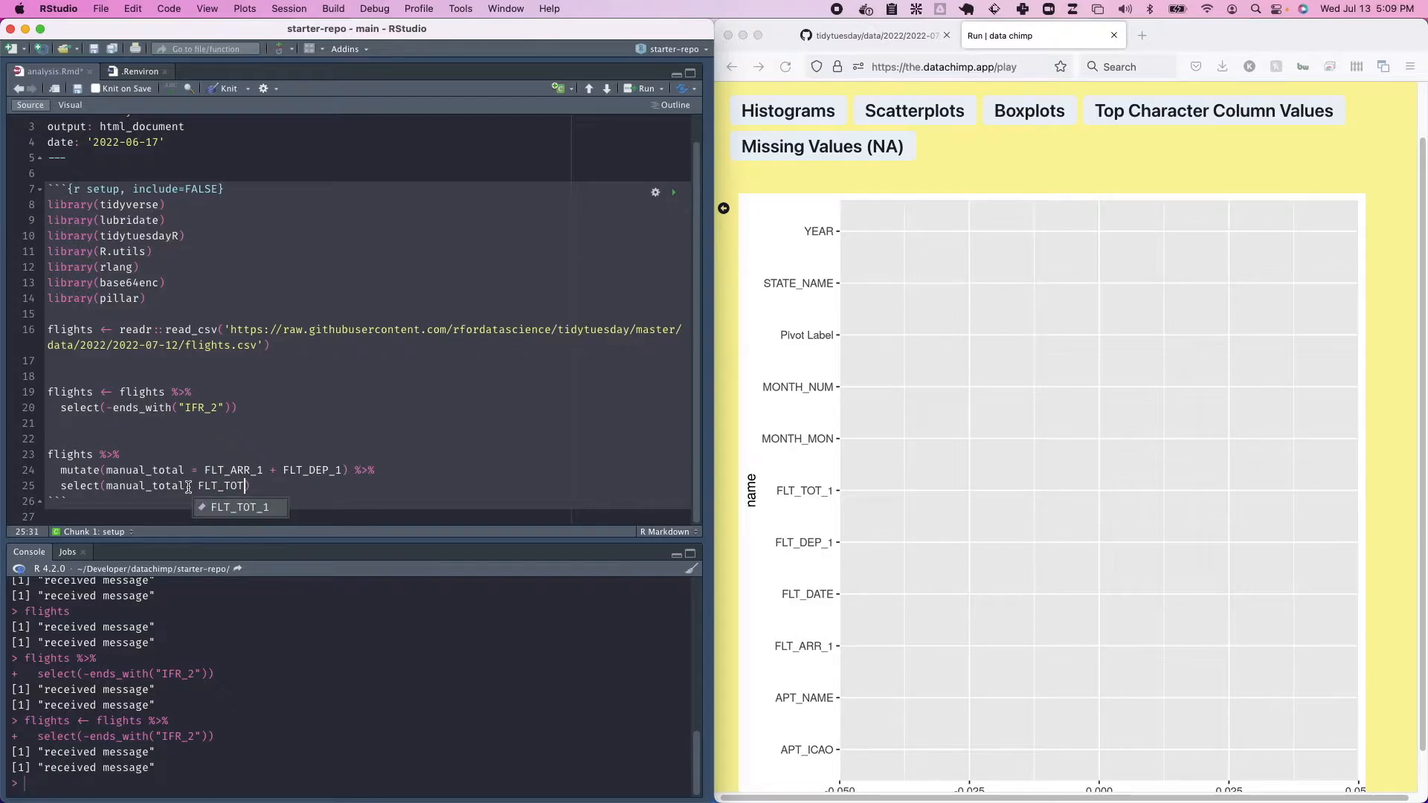
pyautogui.write('1')
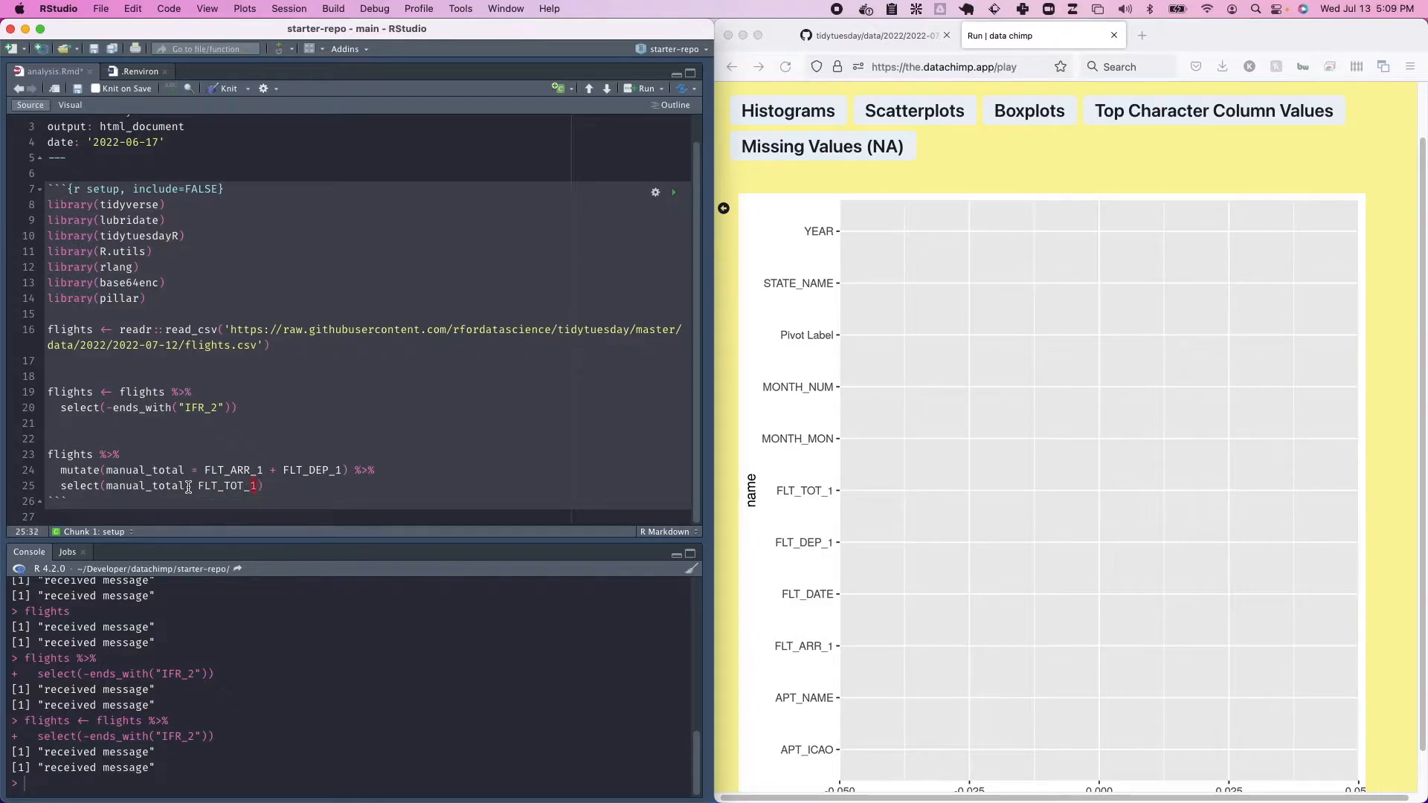
pyautogui.press('super+Return')
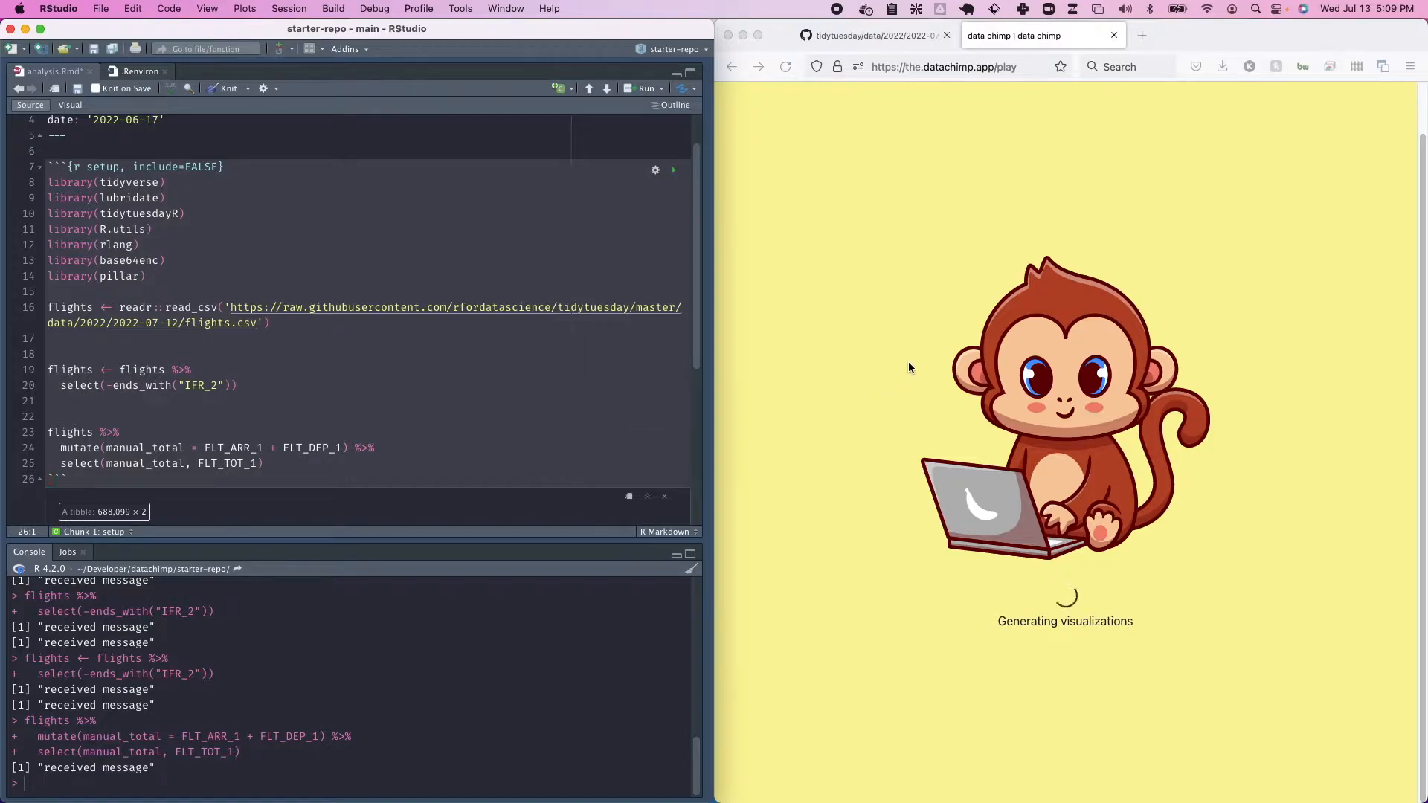
# Step: Compare the manual_total and FLT_TOT_1 columns row by row in the chunk's output table
pyautogui.scroll(1, 908, 367)
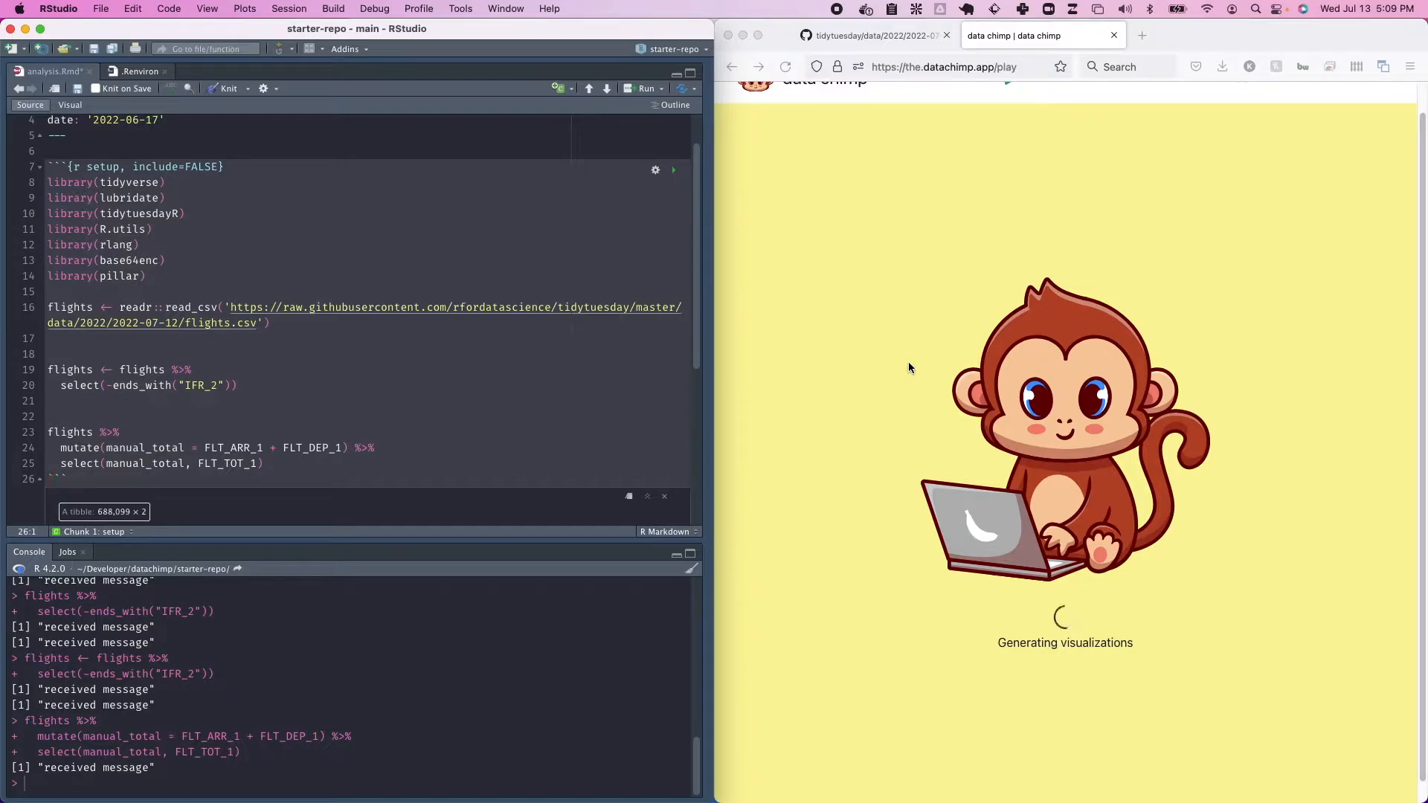
pyautogui.scroll(-1, 251, 406)
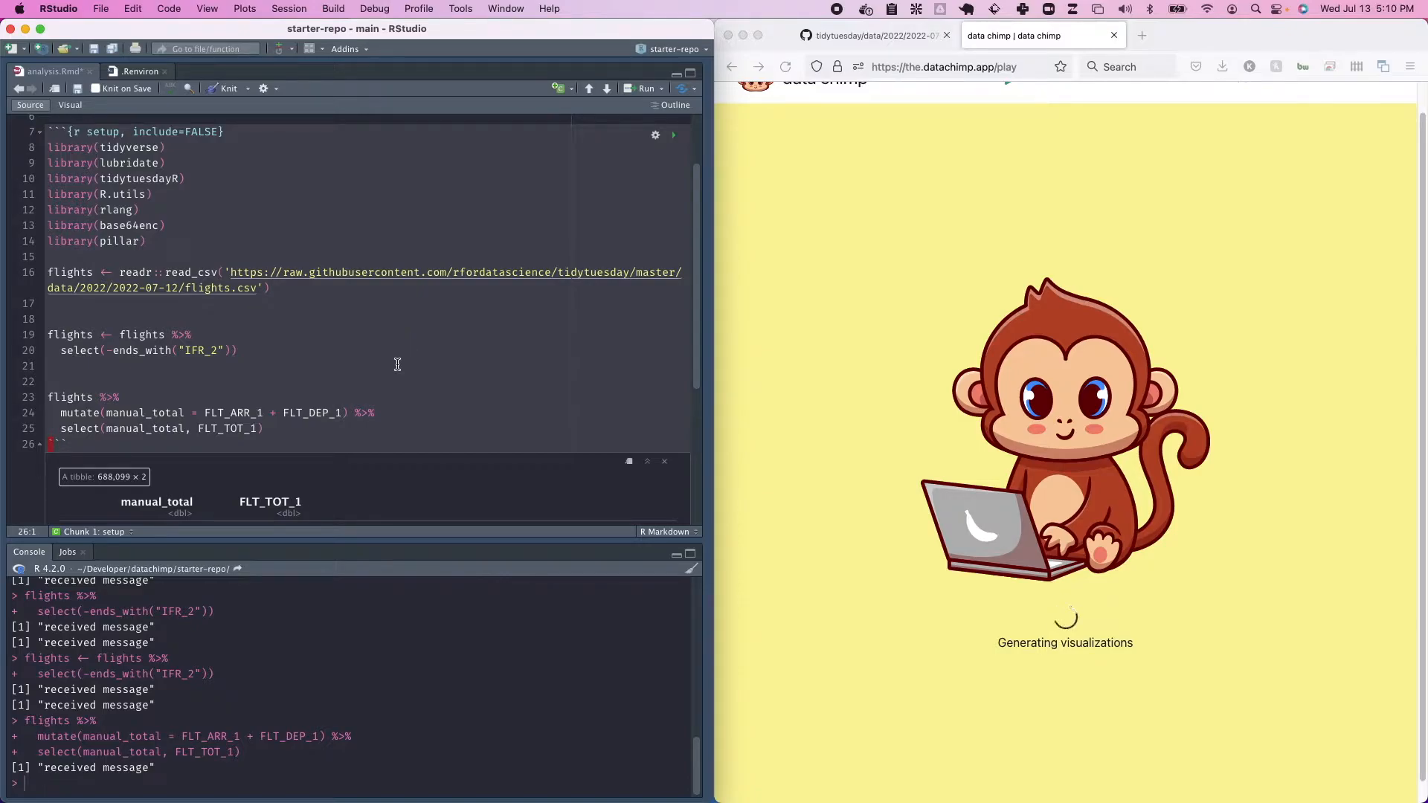
pyautogui.scroll(-5, 395, 415)
pyautogui.scroll(-1, 395, 416)
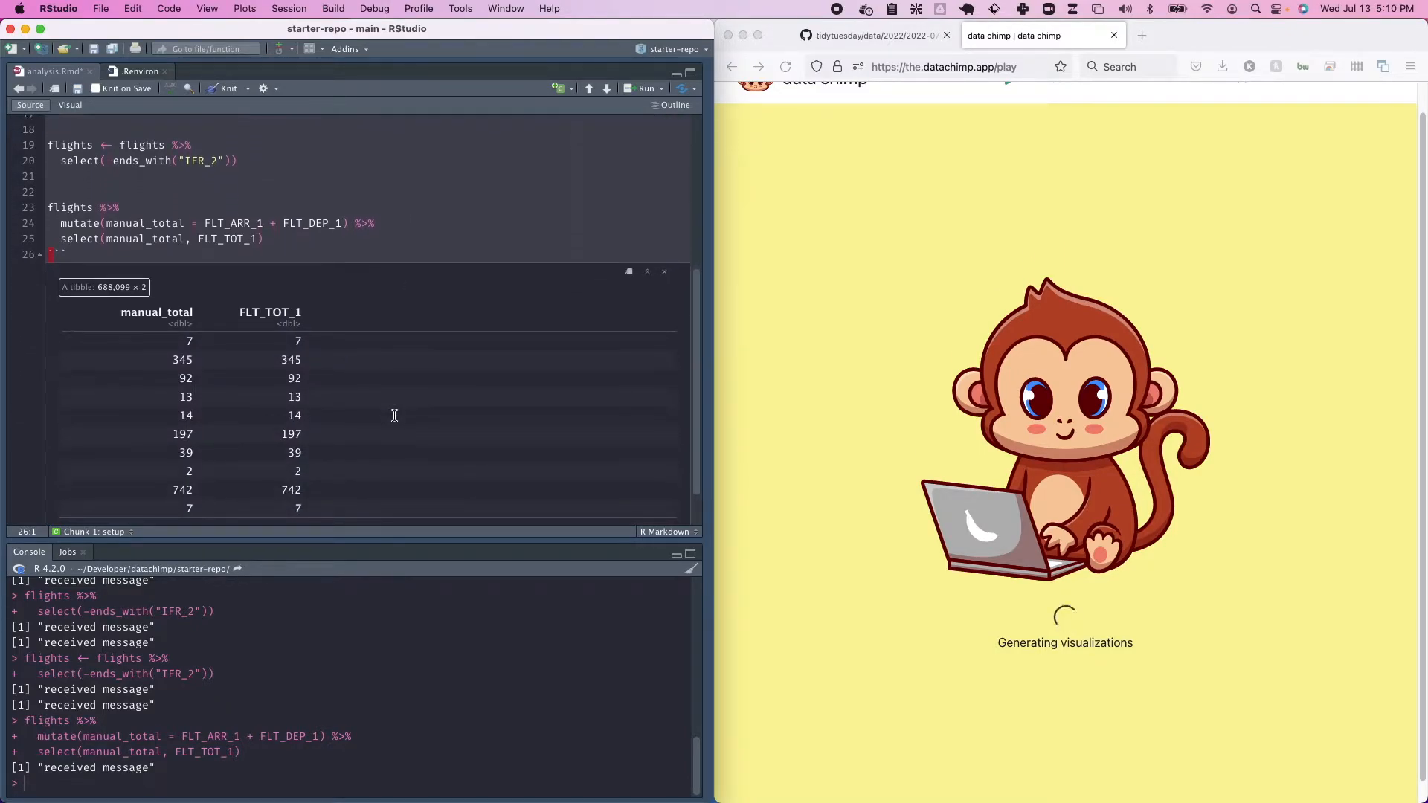
pyautogui.scroll(1, 394, 416)
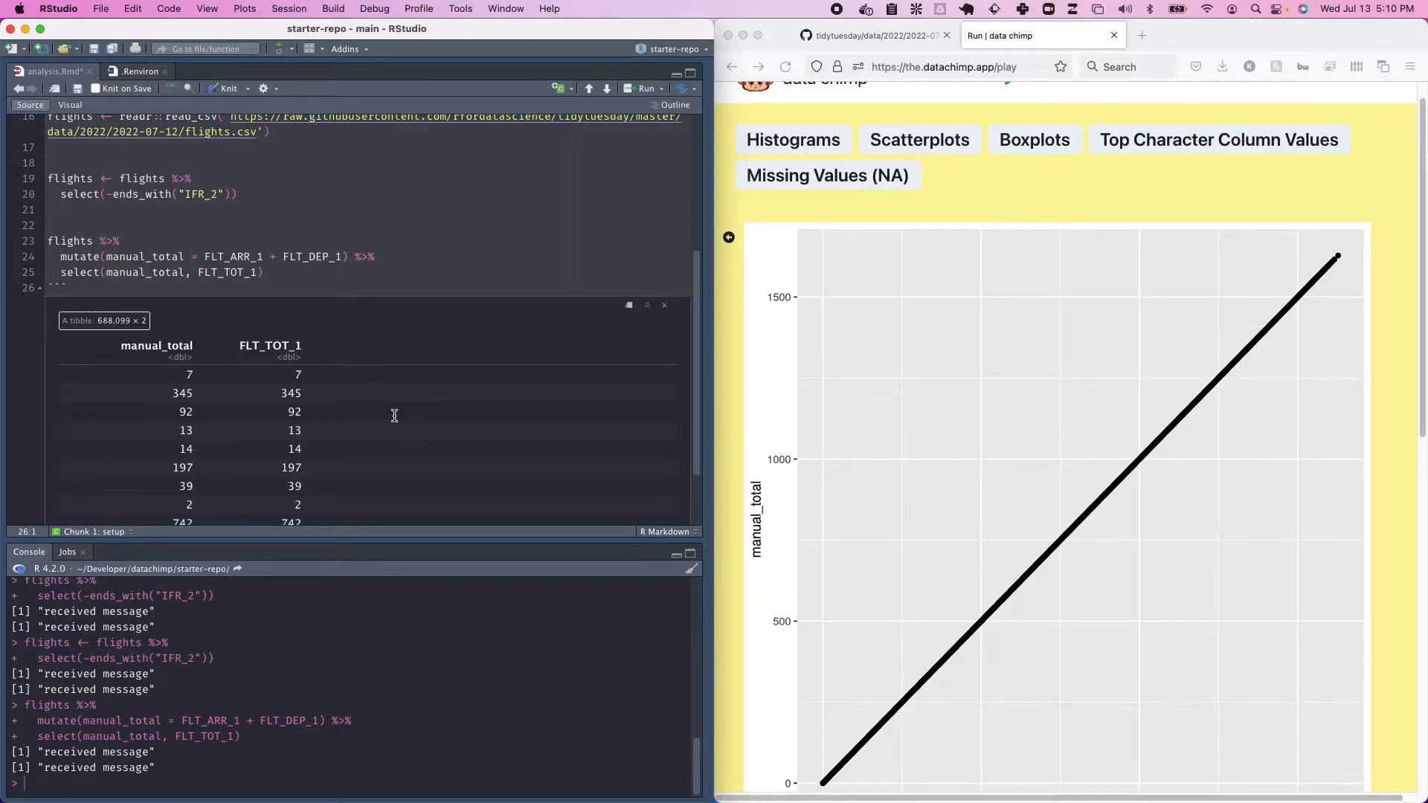
# Step: Examine data chimp's scatterplots of manual_total against FLT_TOT_1 to judge how the two totals relate
pyautogui.scroll(-10, 1027, 476)
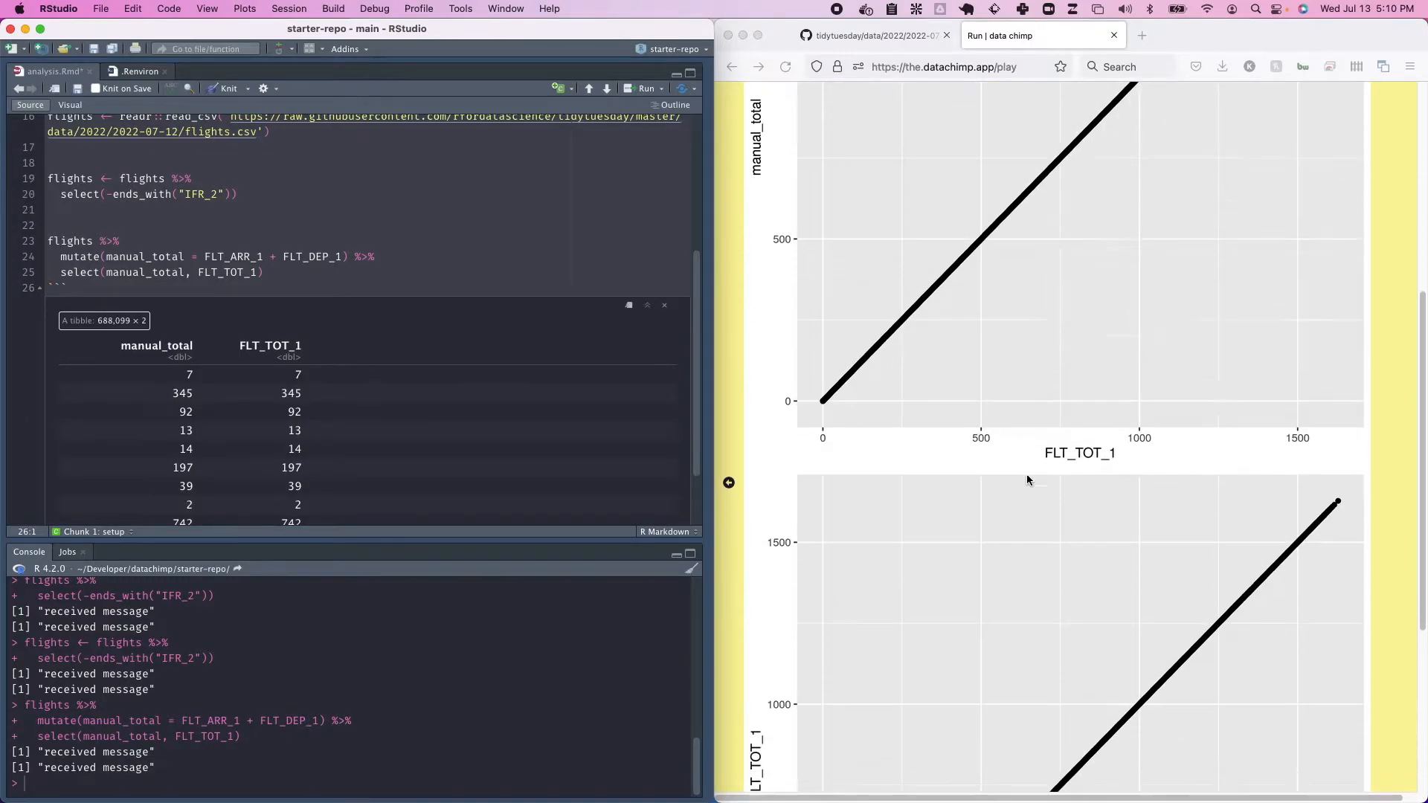
pyautogui.scroll(-2, 1026, 480)
pyautogui.scroll(8, 1027, 479)
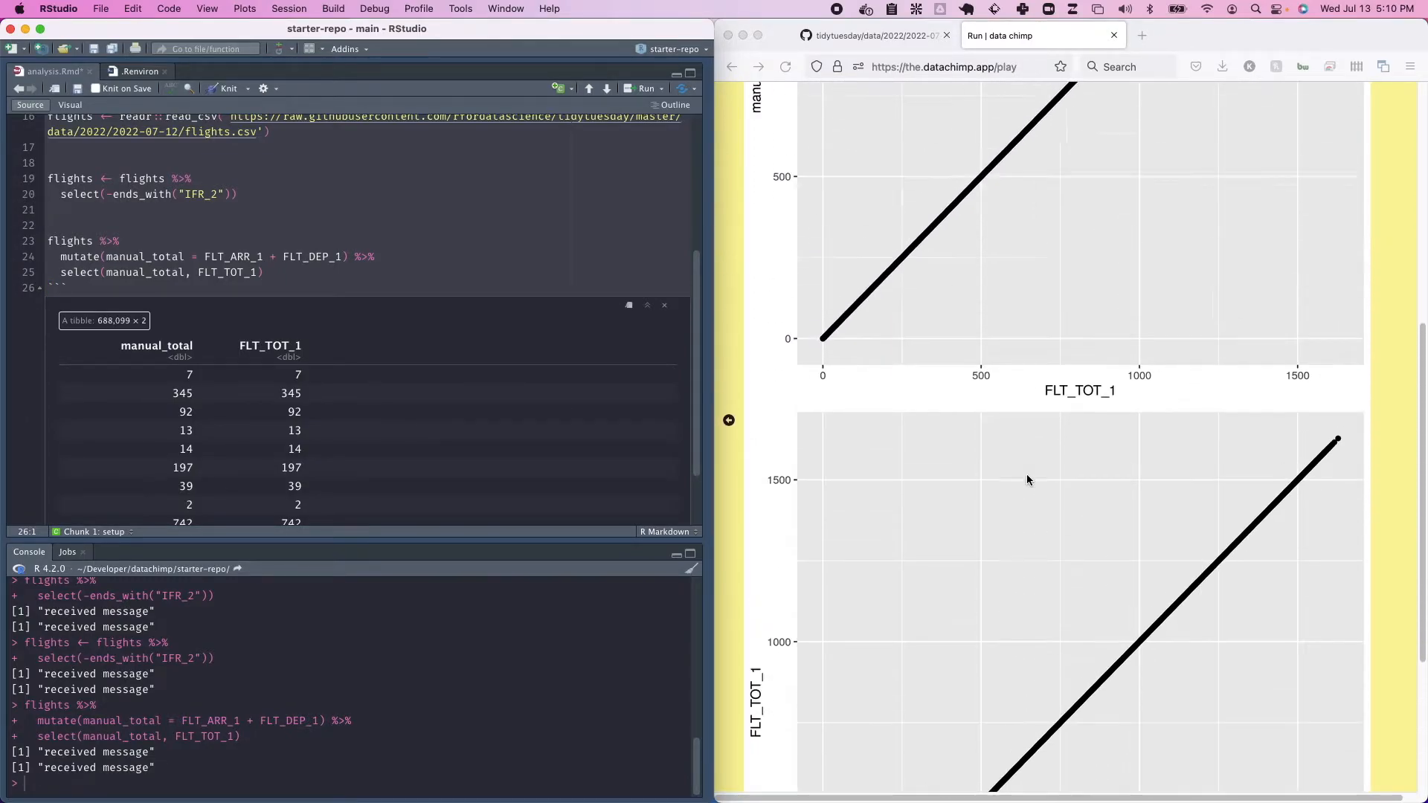
pyautogui.scroll(2, 1027, 480)
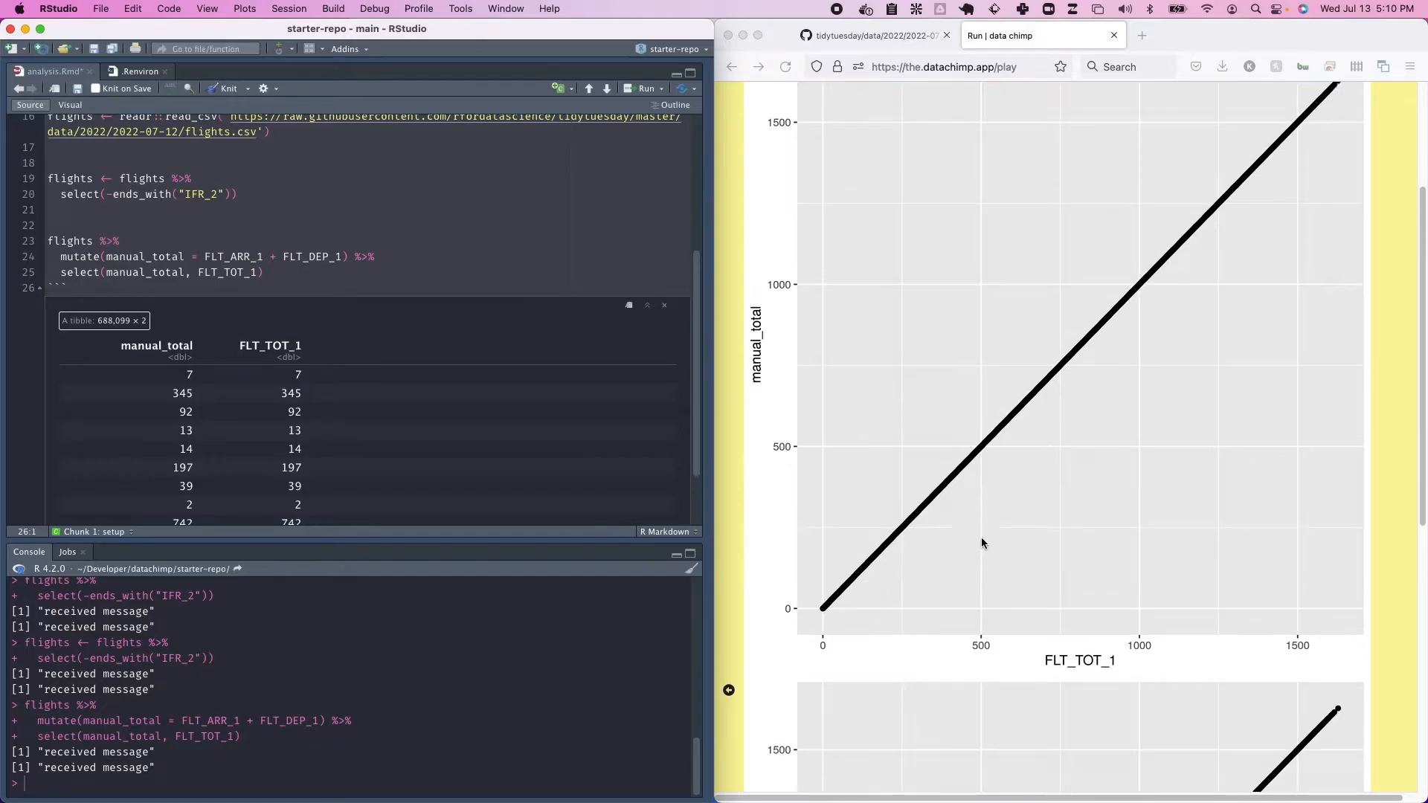
pyautogui.scroll(-1, 802, 375)
pyautogui.scroll(2, 802, 375)
pyautogui.scroll(-4, 799, 369)
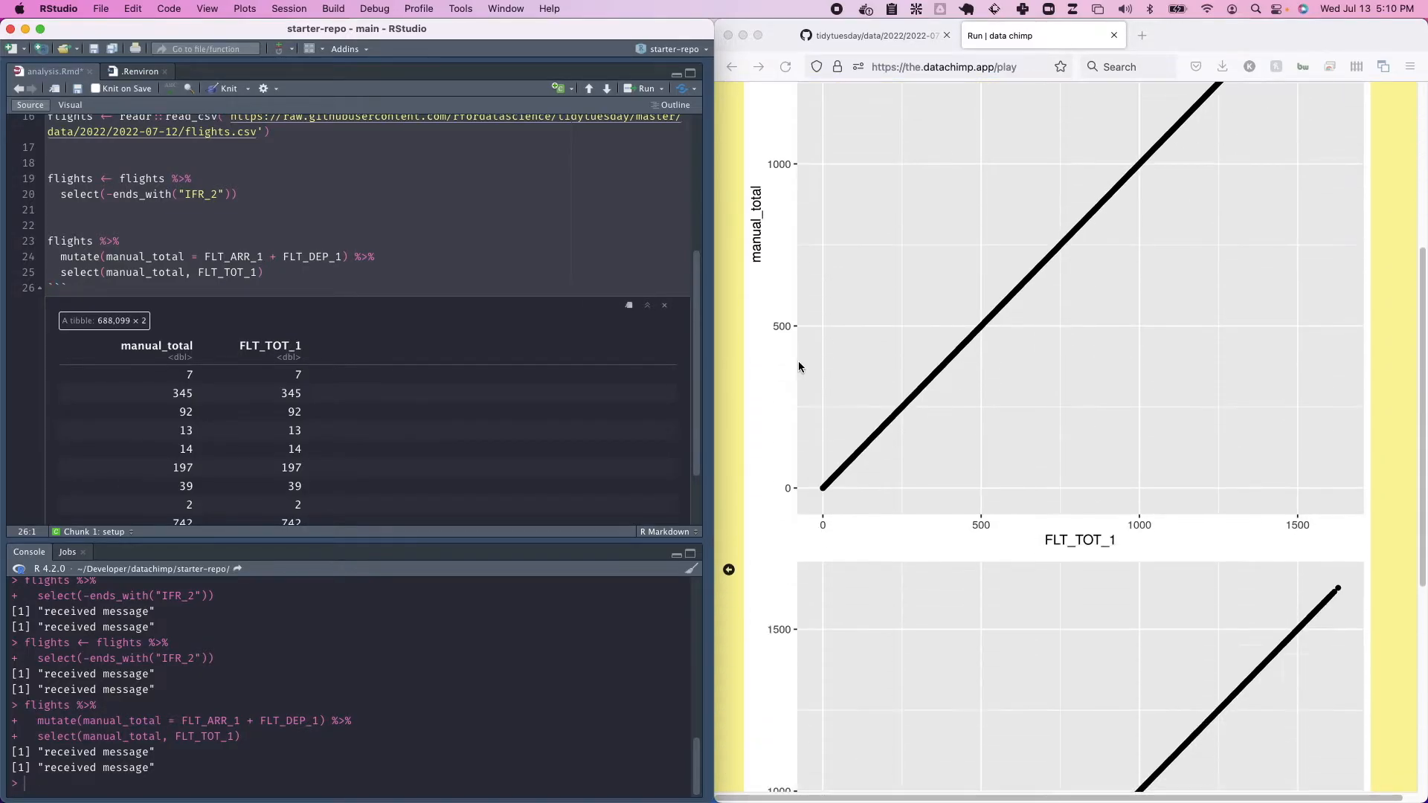
pyautogui.scroll(1, 755, 242)
pyautogui.scroll(-6, 759, 289)
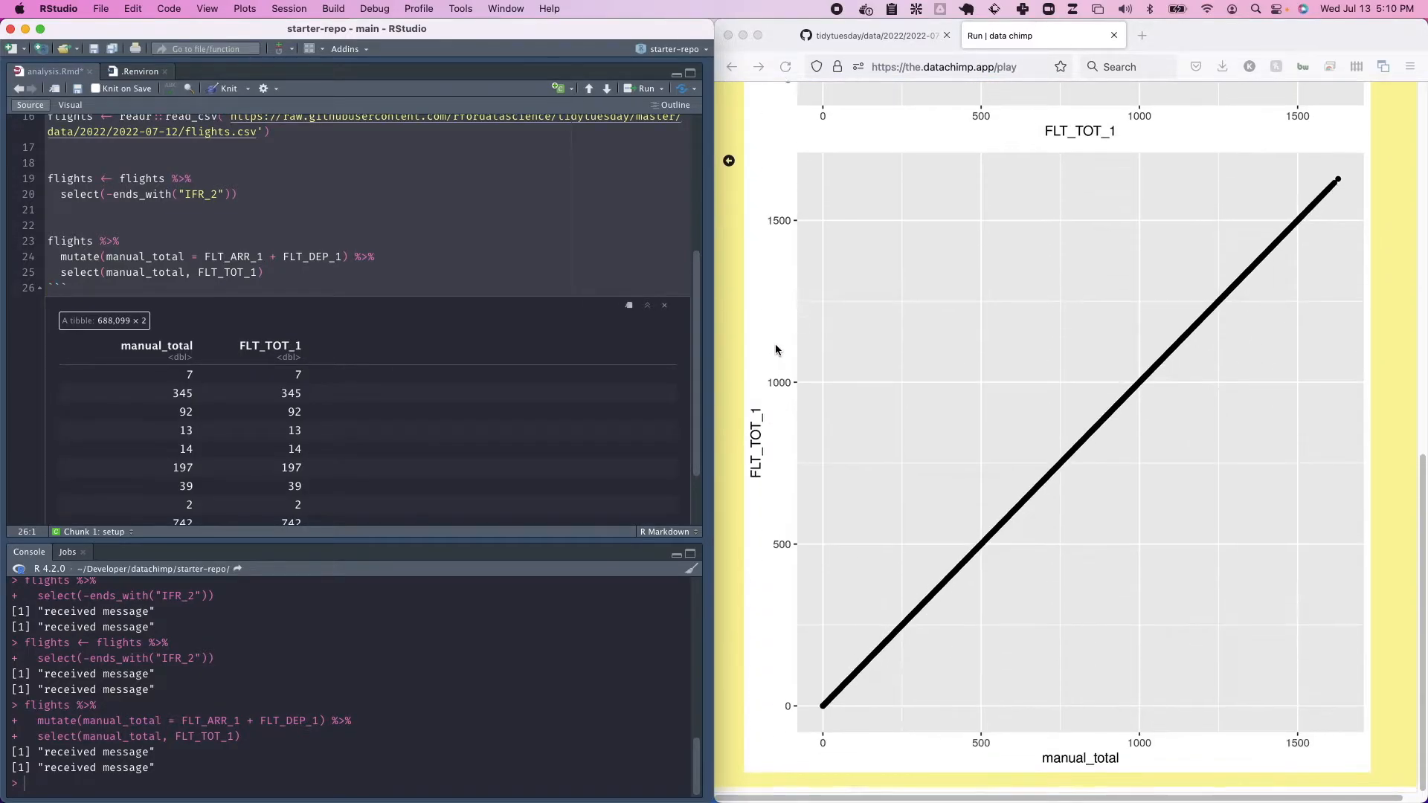
pyautogui.scroll(8, 775, 342)
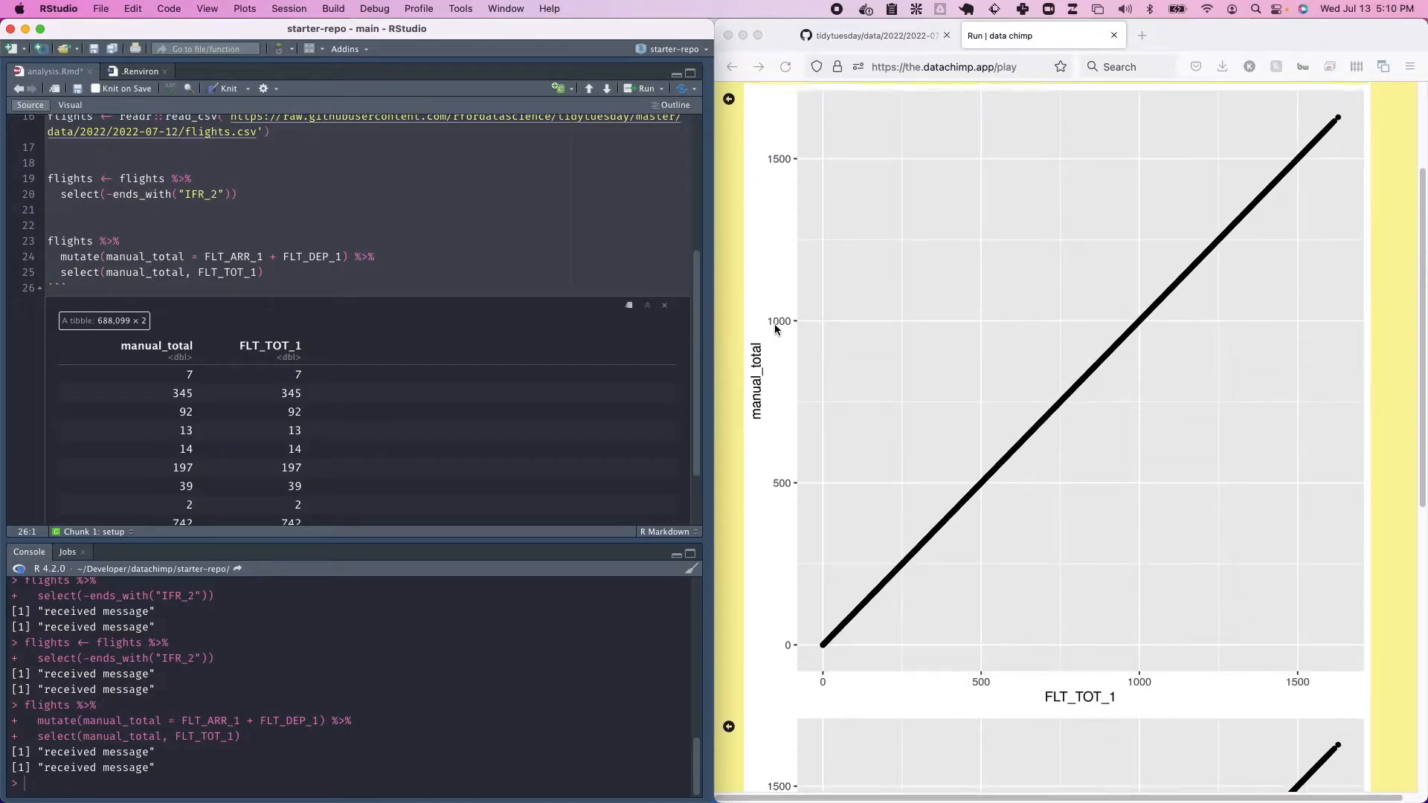
pyautogui.scroll(1, 750, 440)
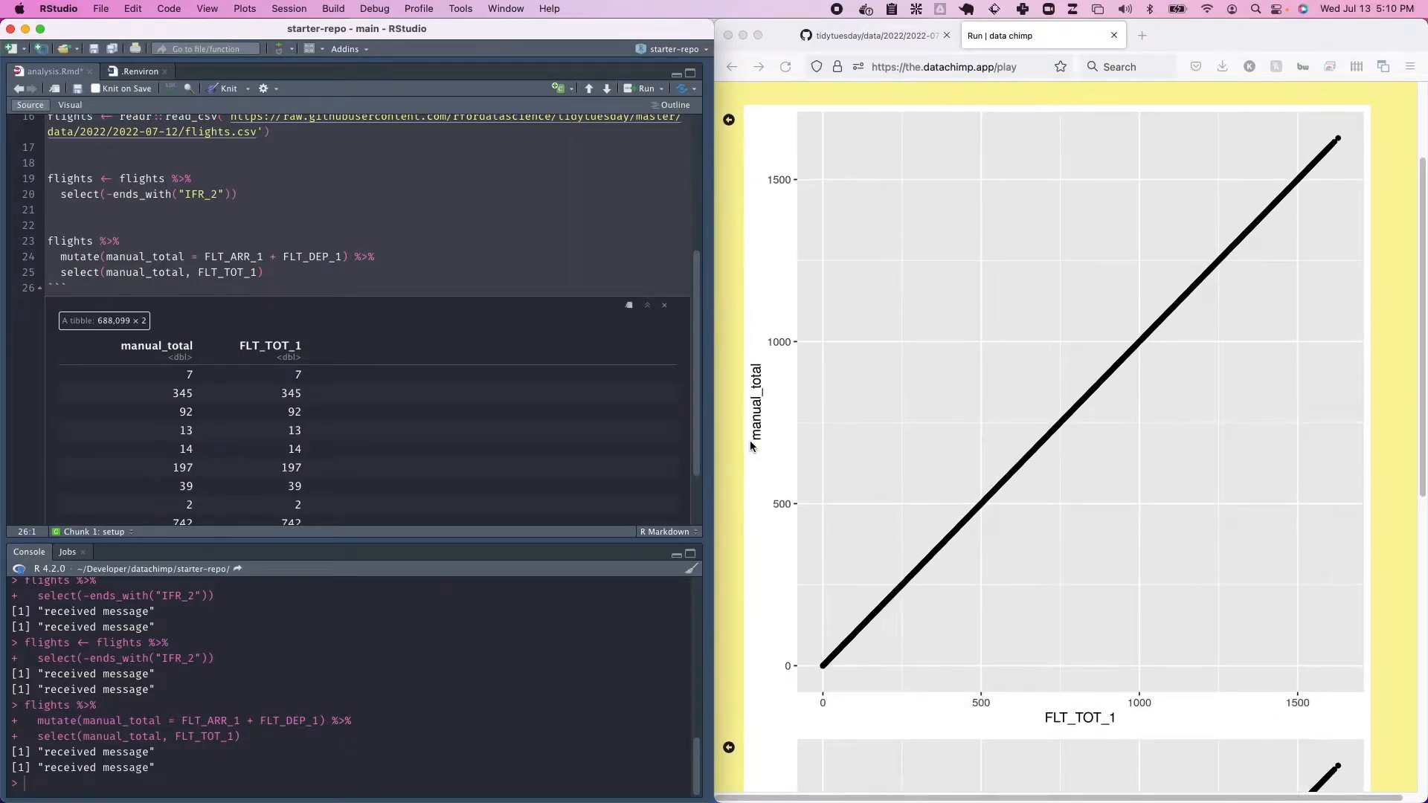
pyautogui.scroll(-8, 758, 430)
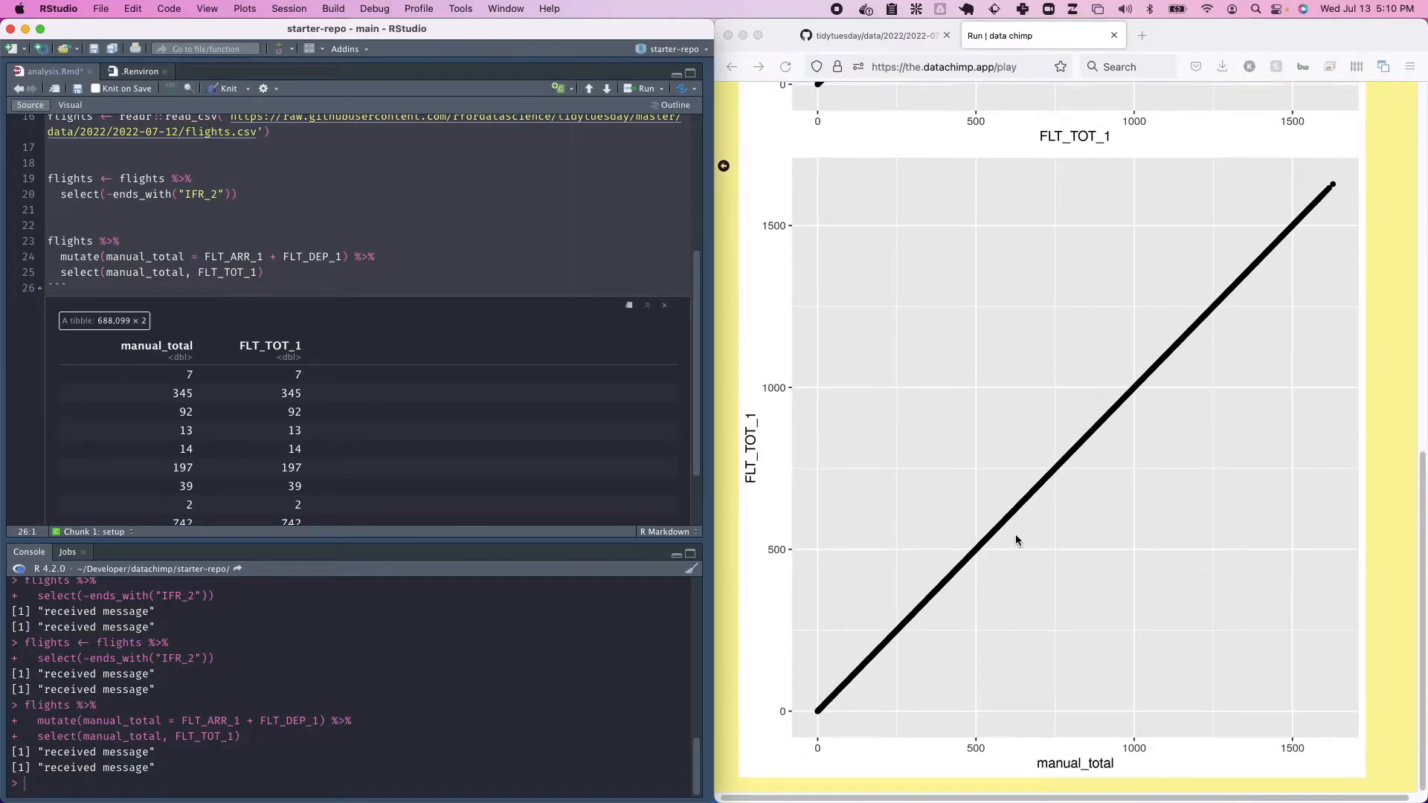
pyautogui.scroll(9, 1017, 539)
pyautogui.scroll(-4, 1016, 540)
pyautogui.scroll(-5, 1015, 534)
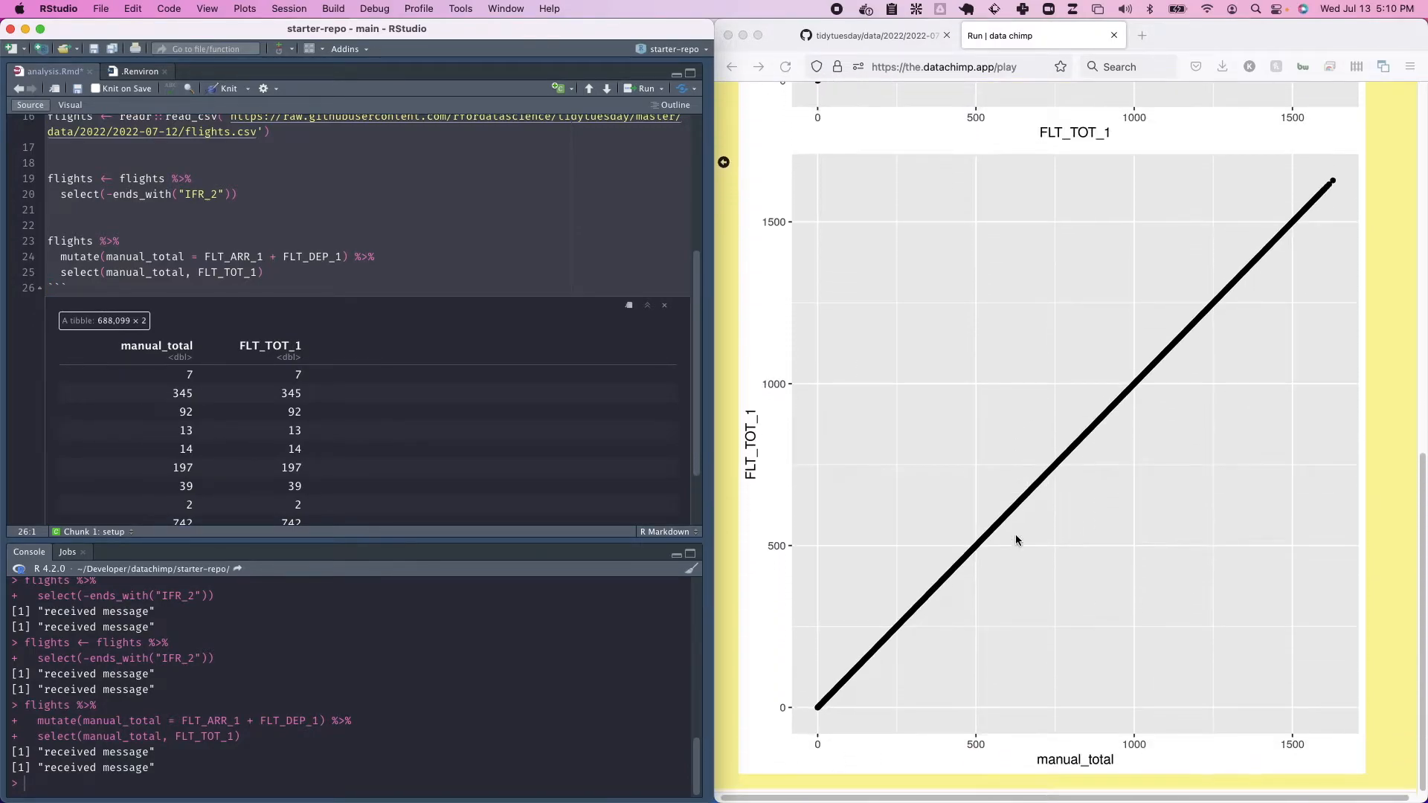
# Step: Add blank lines below the select(manual_total, FLT_TOT_1) line and send the Histograms mode from data chimp to RStudio
pyautogui.click(317, 271)
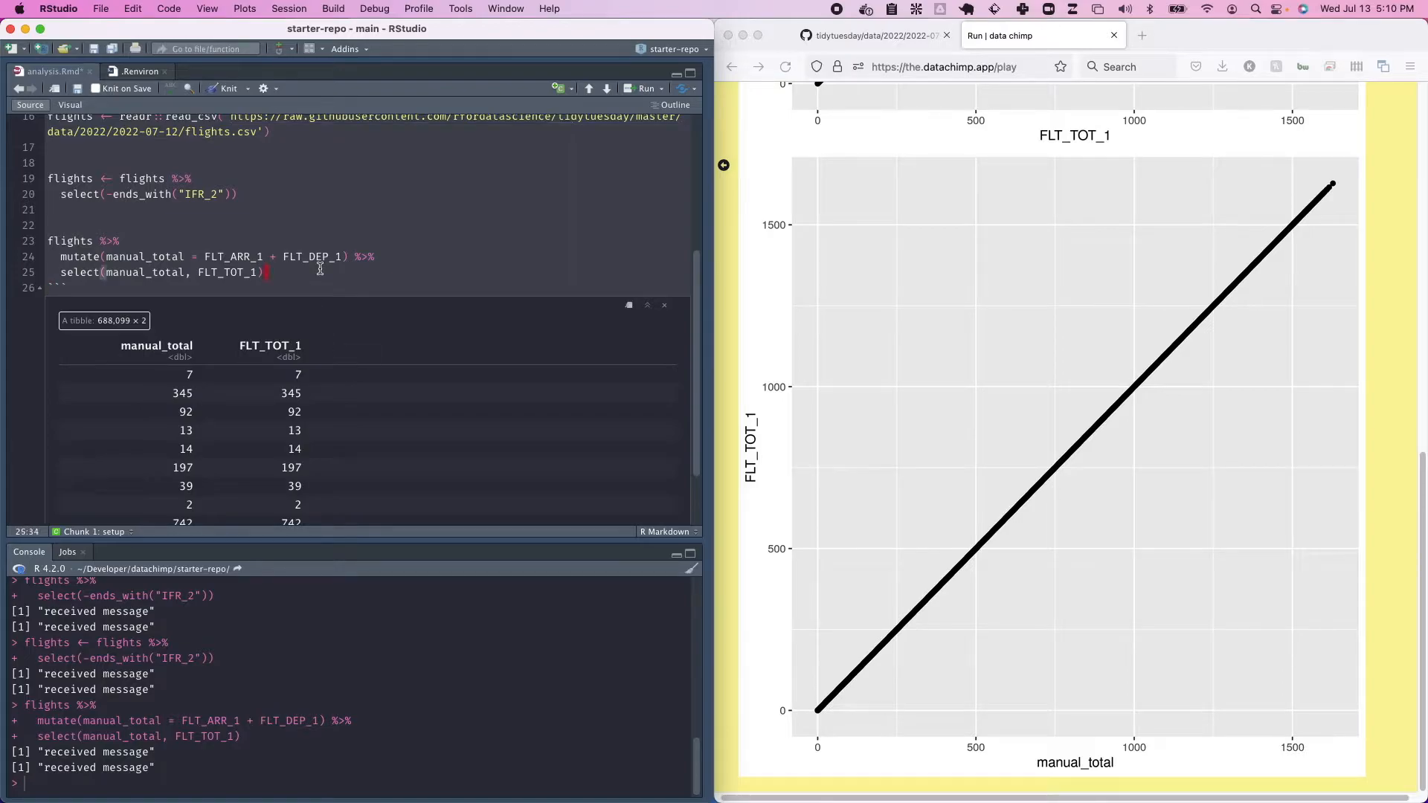
pyautogui.press('Return')
pyautogui.press('Return')
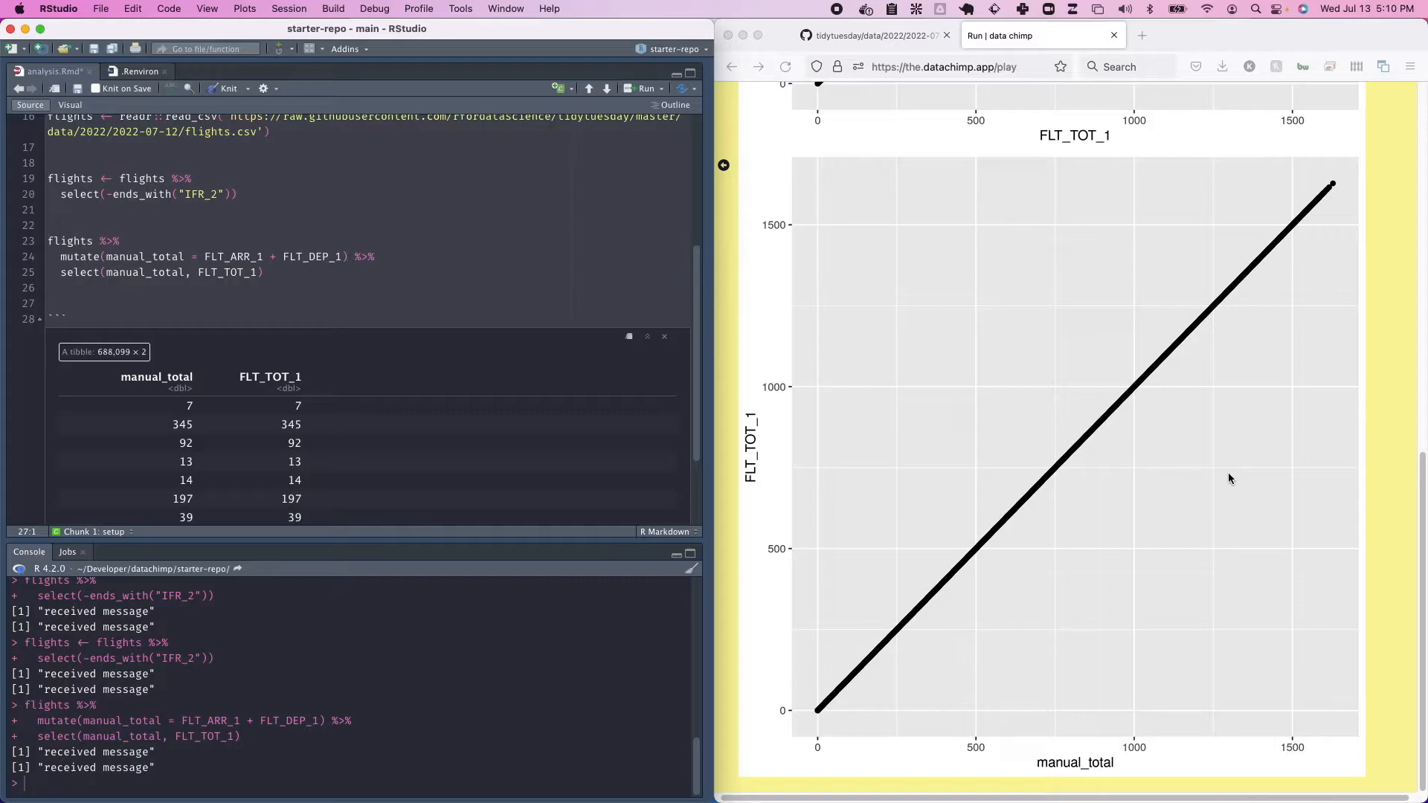
pyautogui.scroll(10, 1075, 430)
pyautogui.scroll(3, 1004, 350)
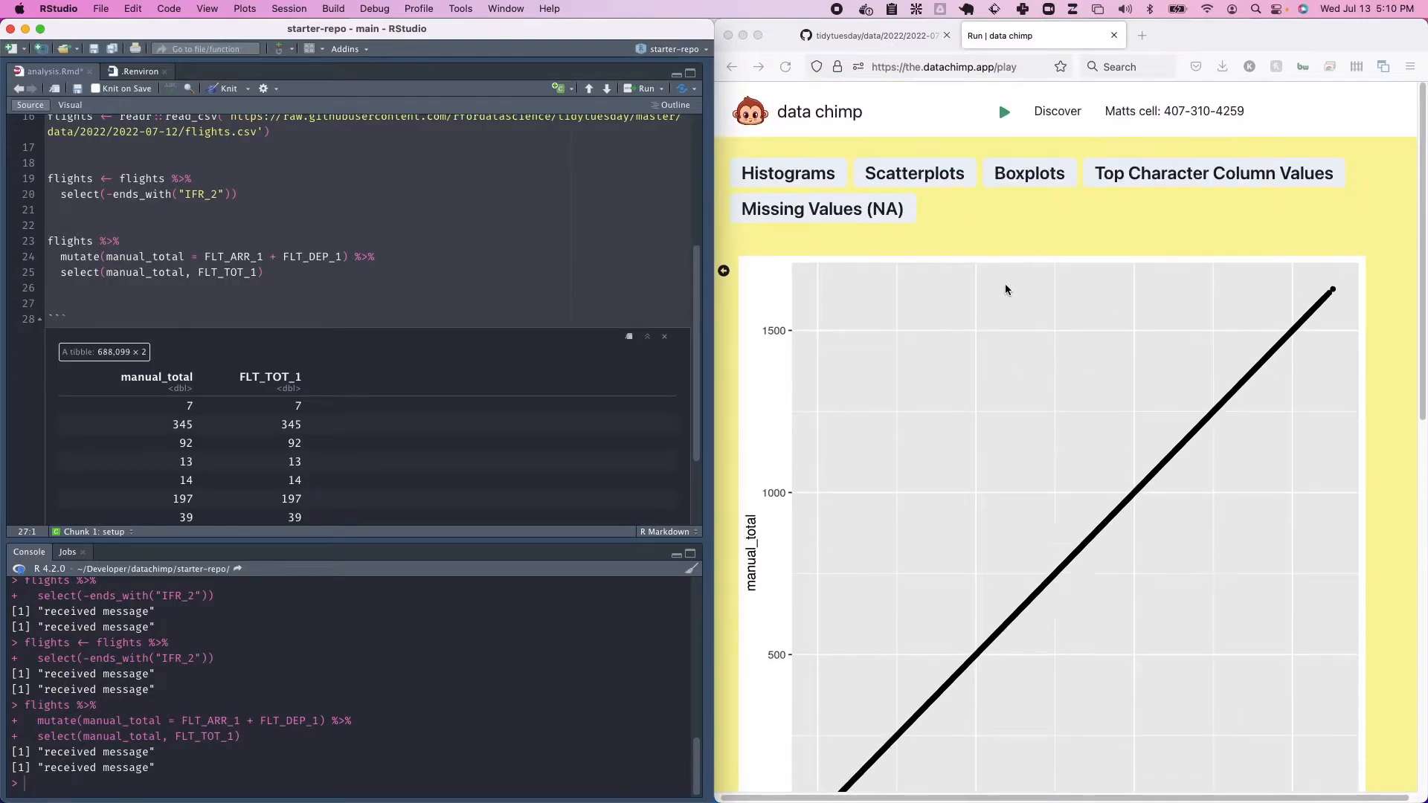
pyautogui.click(788, 171)
# Step: Enter flights on its own line at the end of RStudio's setup chunk and run it
pyautogui.click(182, 303)
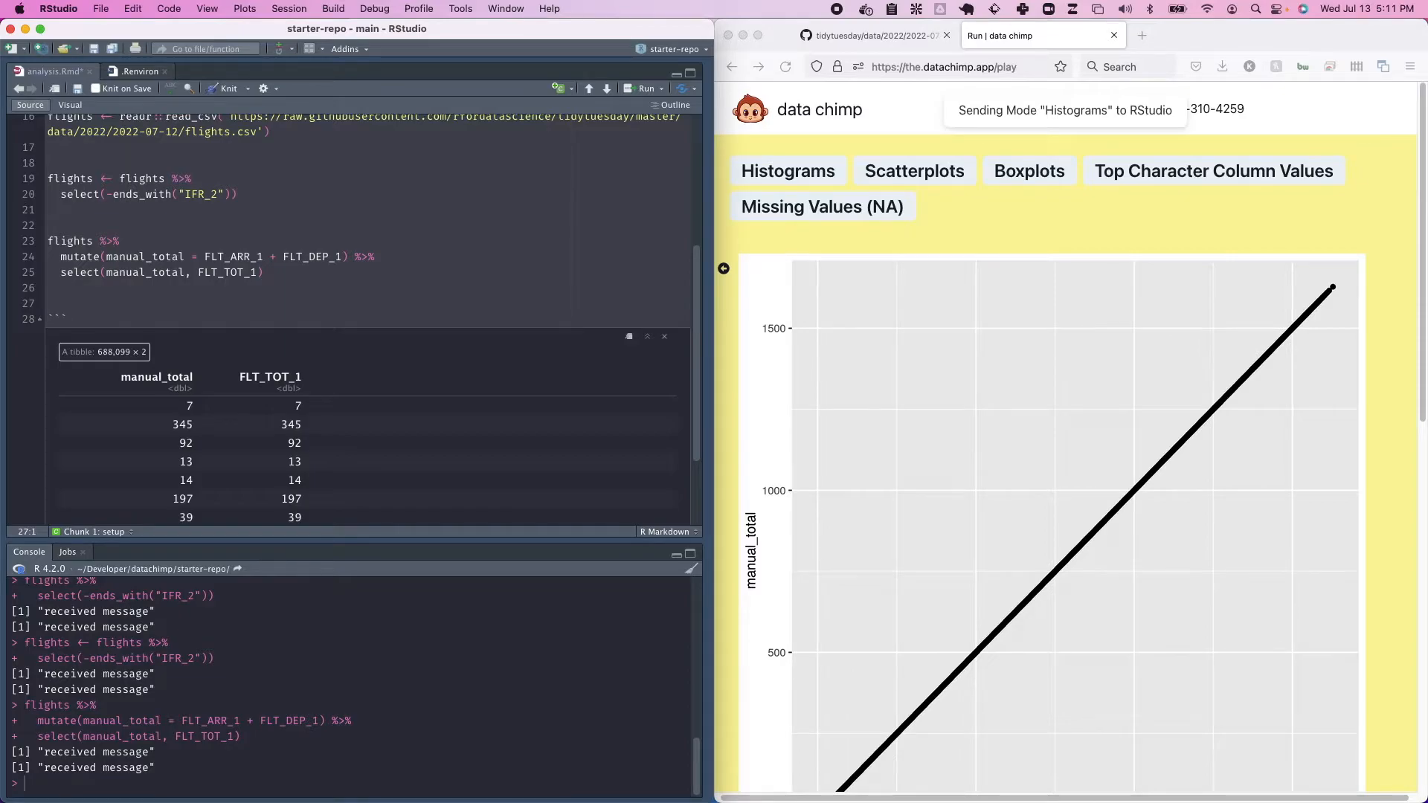
pyautogui.click(182, 319)
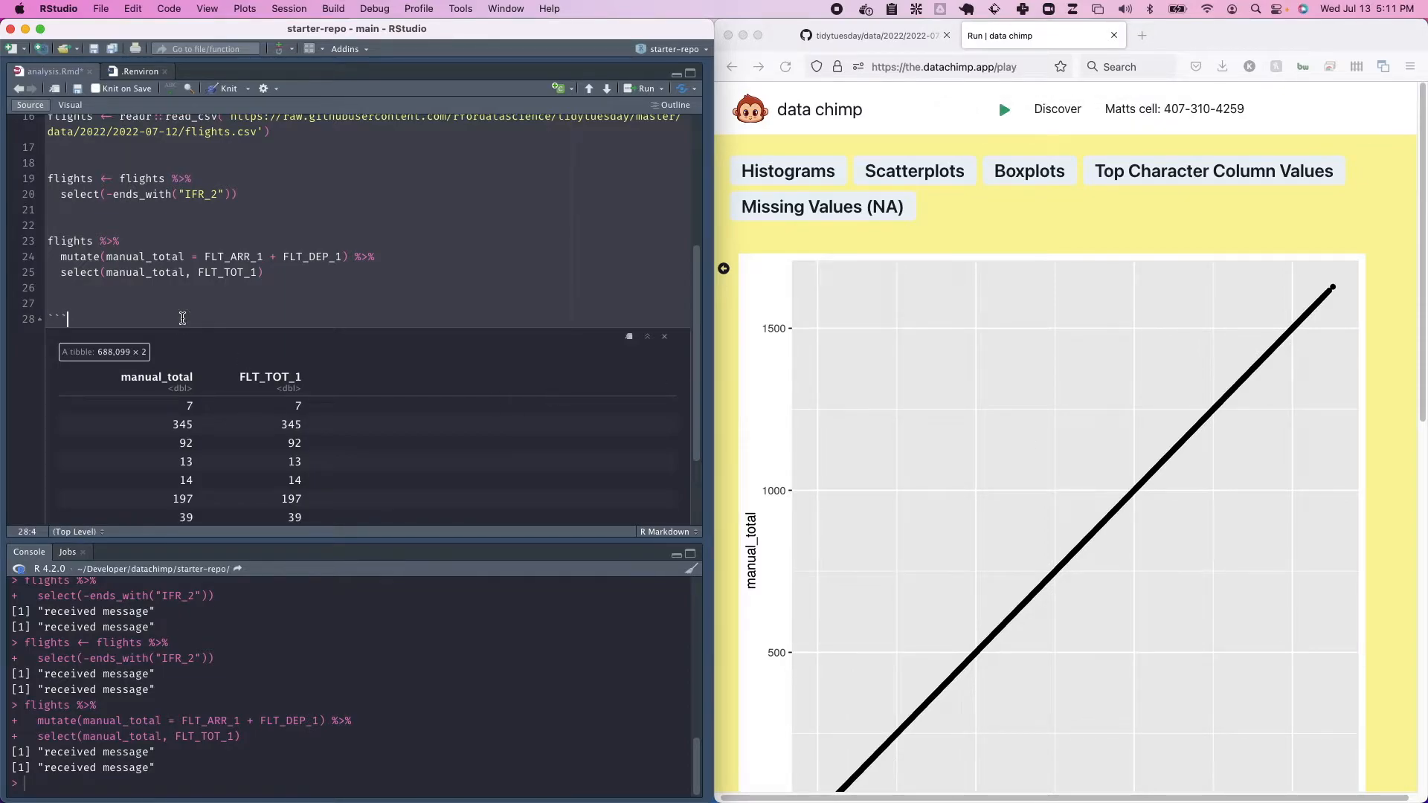
pyautogui.press('Up')
pyautogui.write('flights')
pyautogui.press('super+Return')
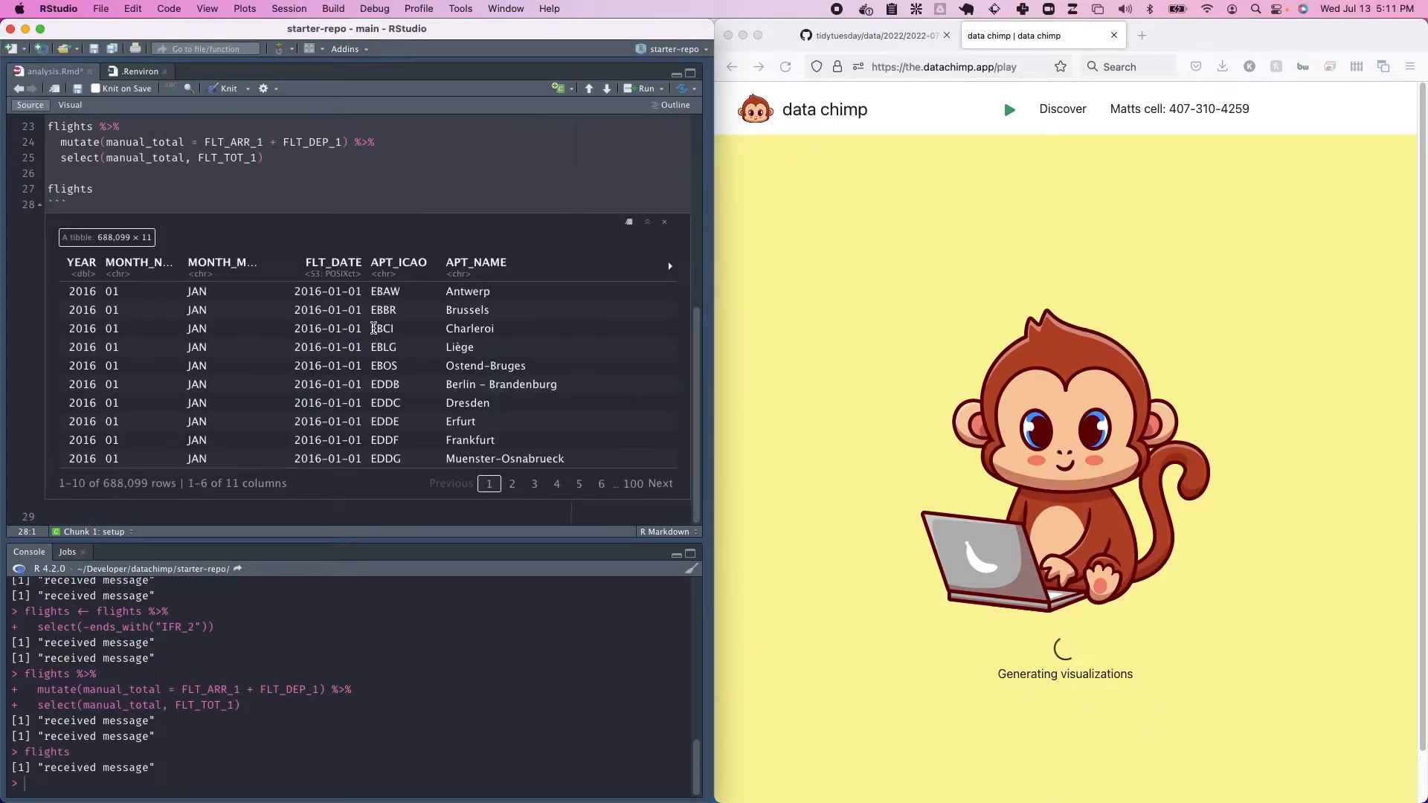
# Step: Examine data chimp's YEAR histogram to see how the flight records are distributed across the years
pyautogui.scroll(-3, 812, 587)
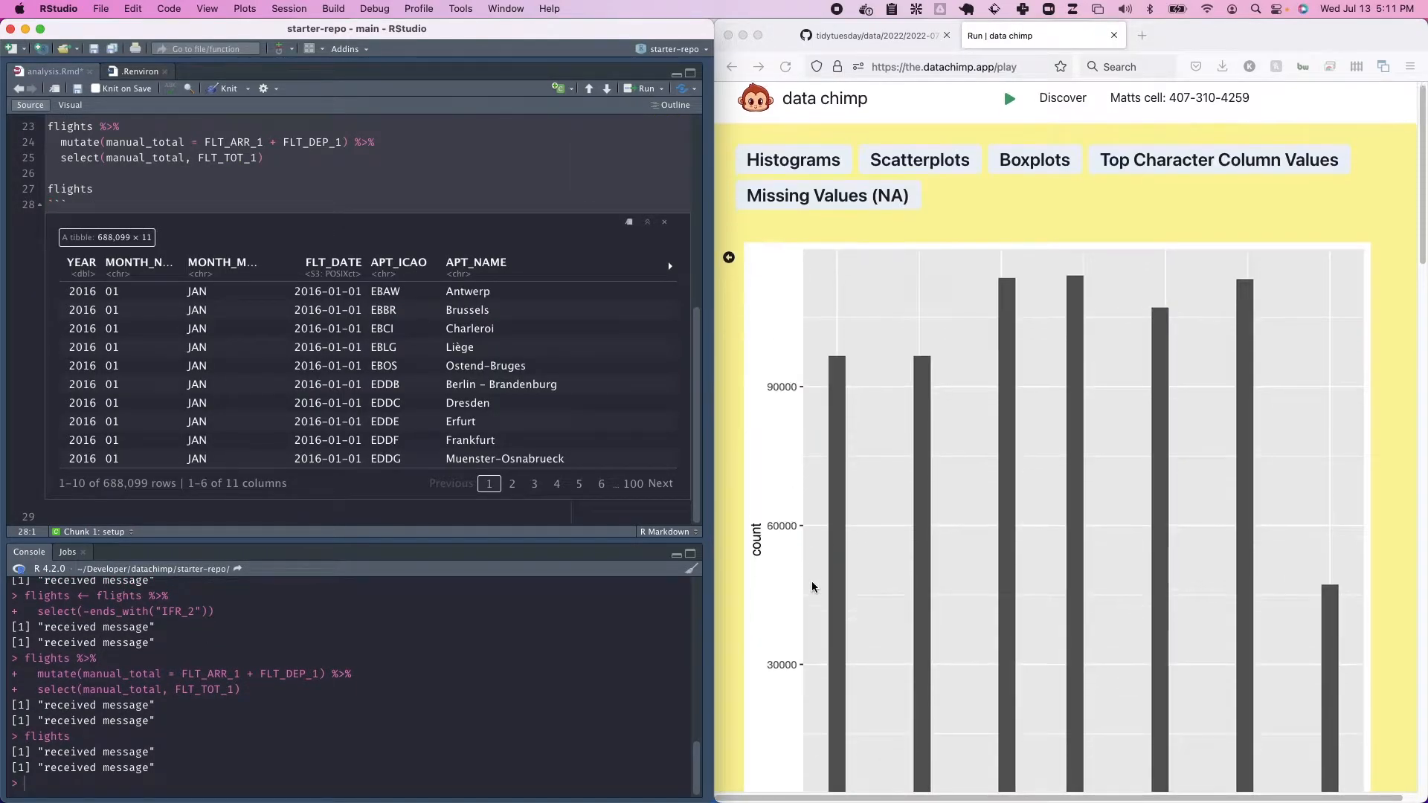
pyautogui.scroll(5, 812, 587)
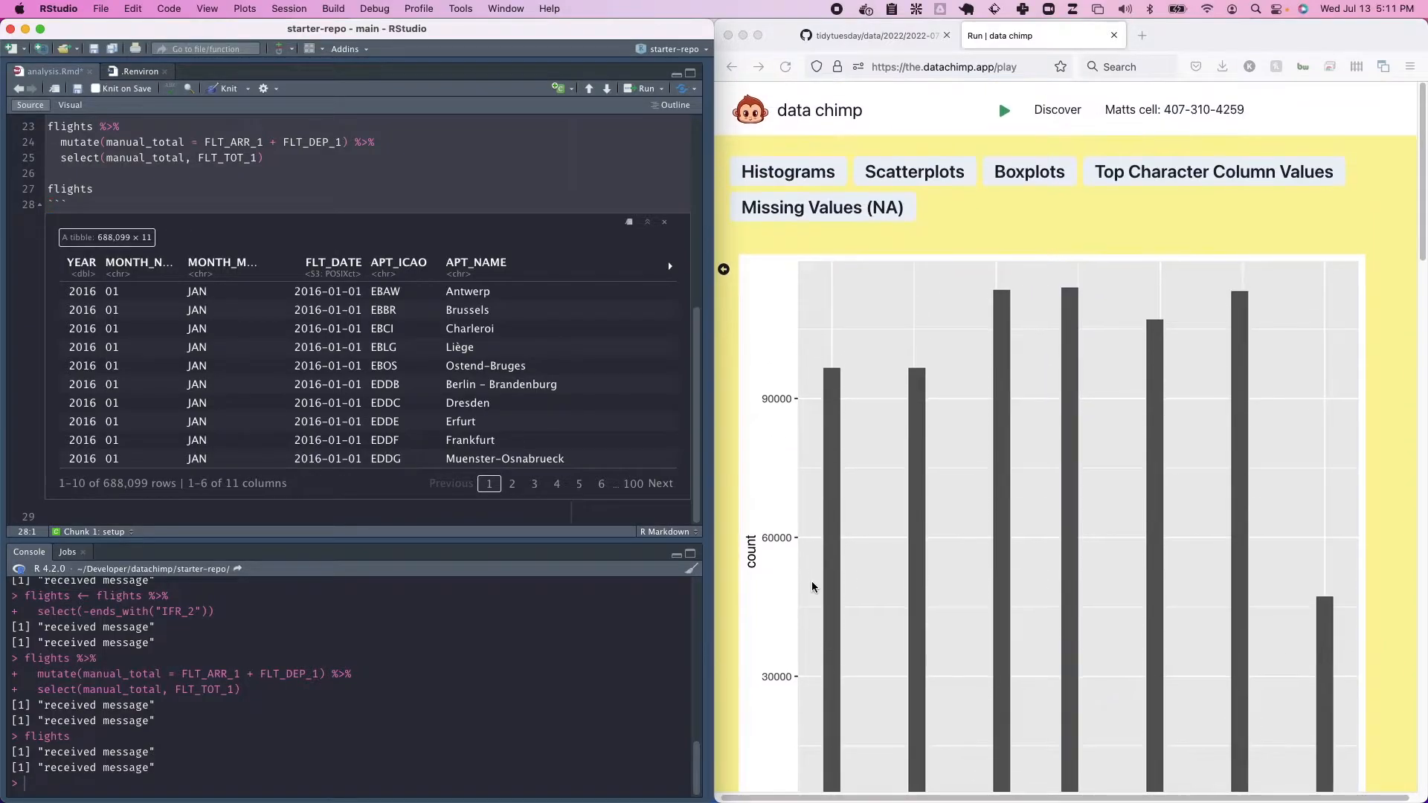
pyautogui.scroll(-5, 812, 587)
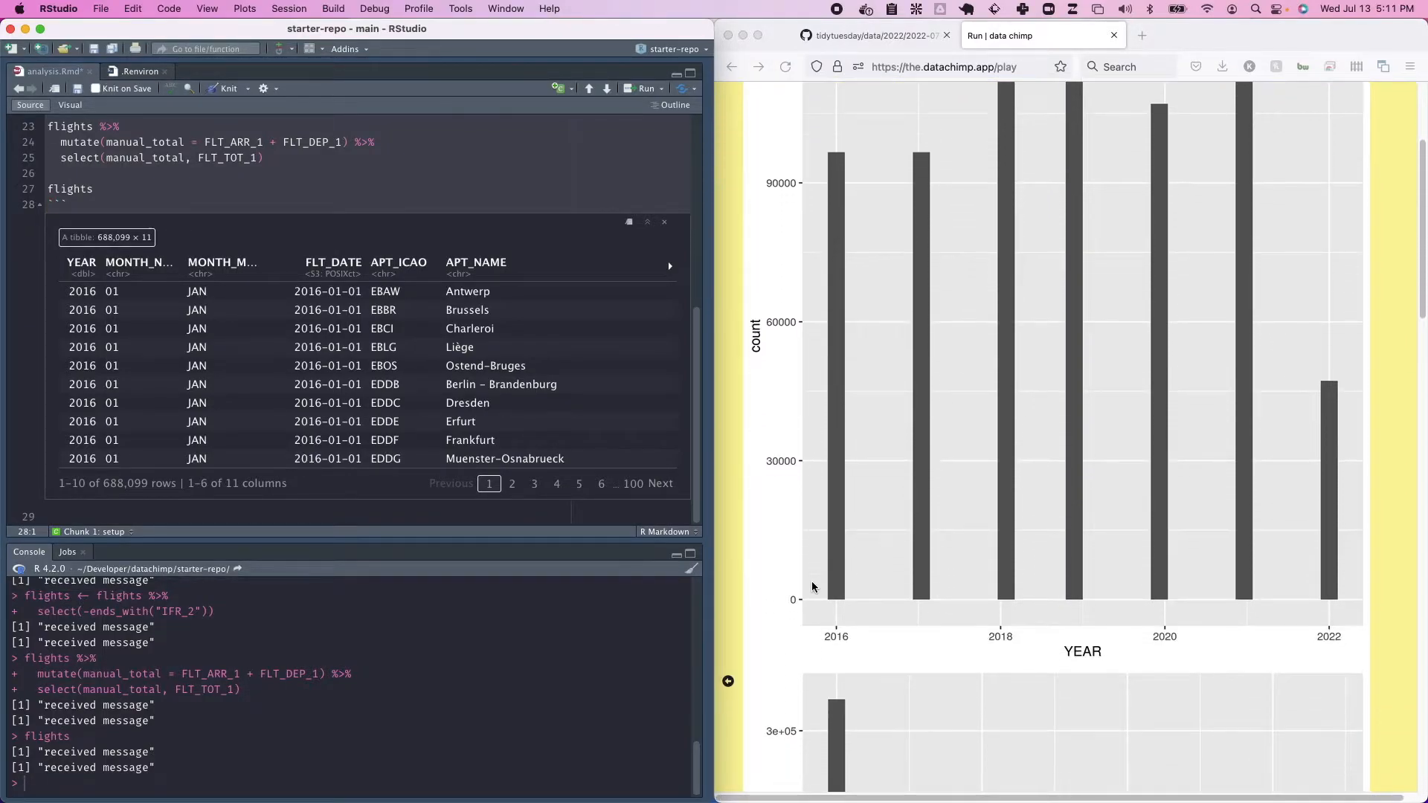
pyautogui.scroll(1, 812, 587)
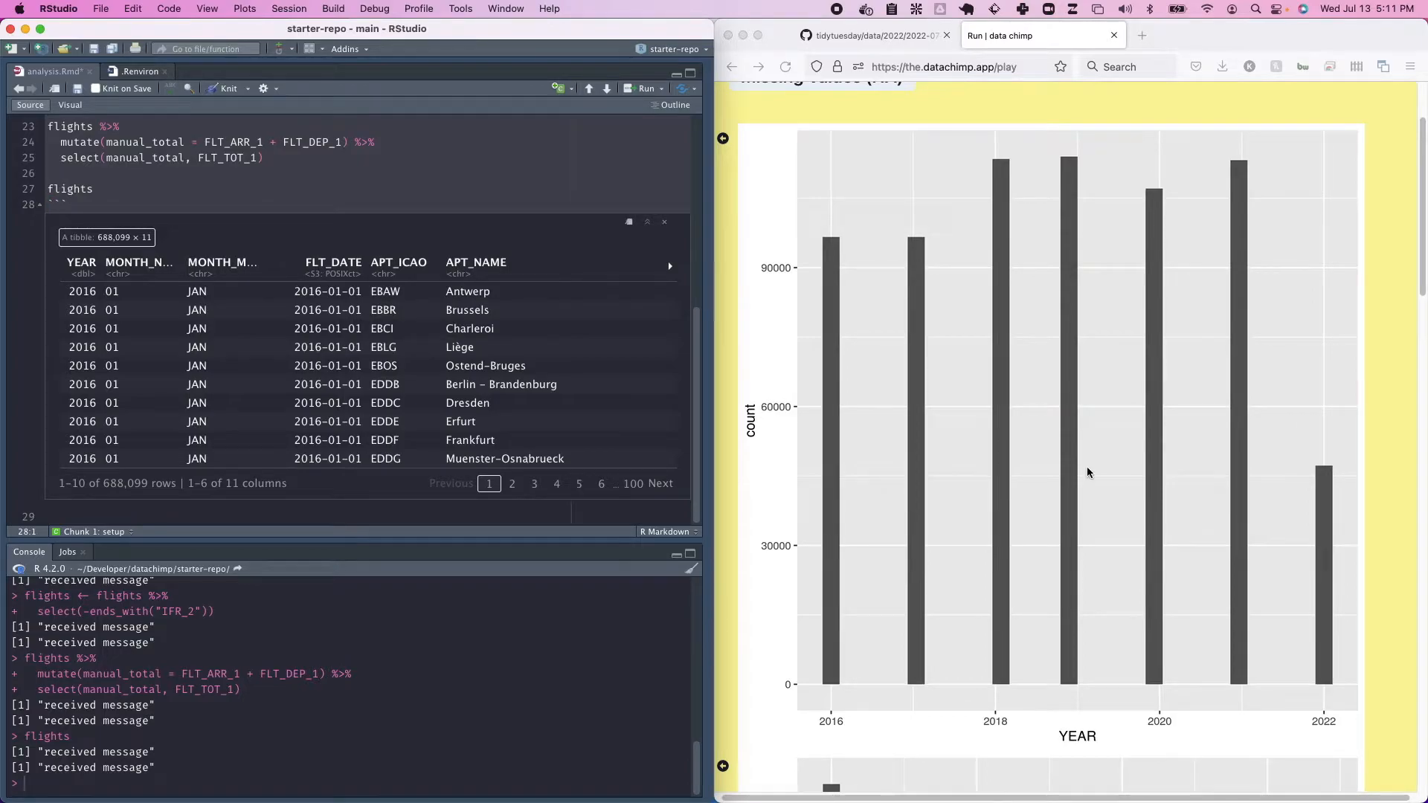
pyautogui.scroll(2, 1087, 467)
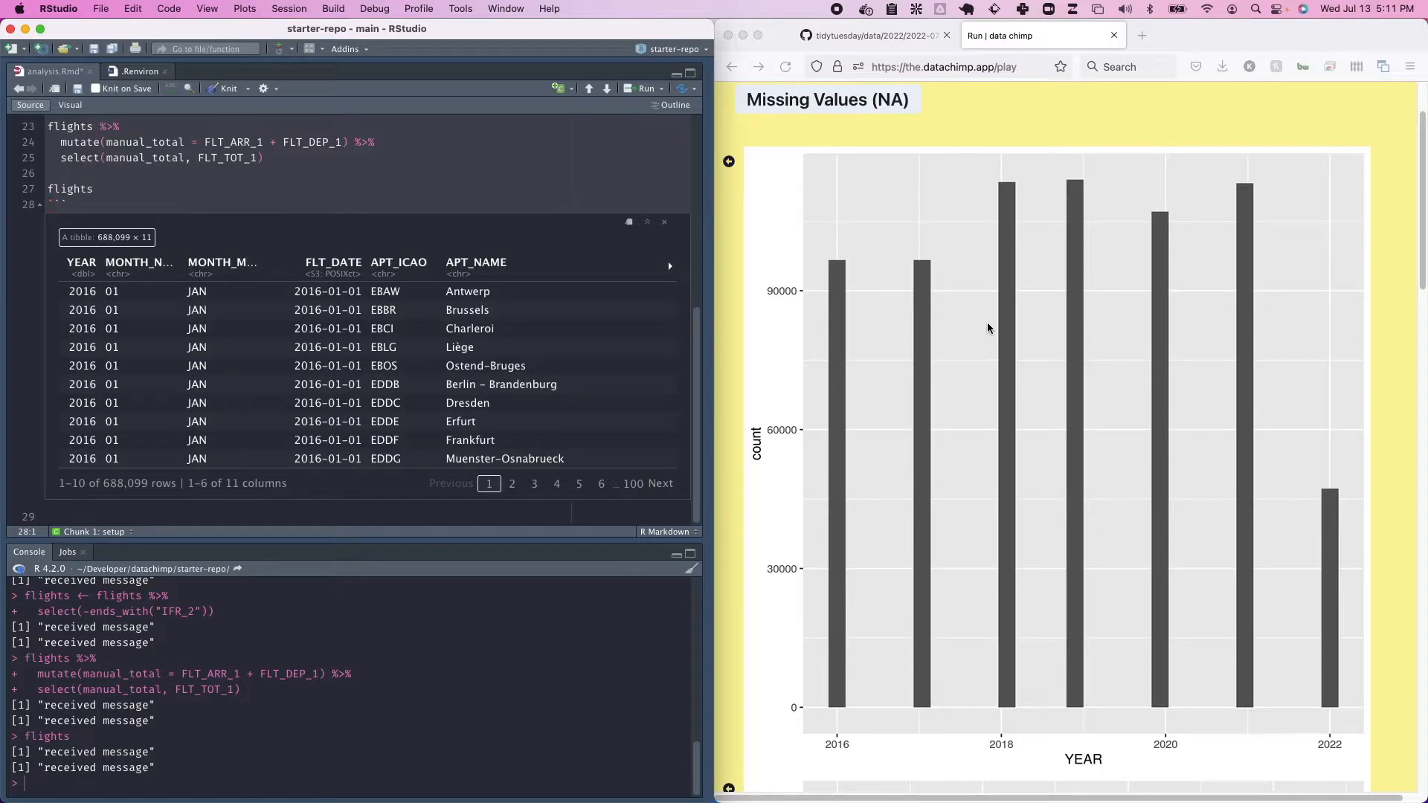
pyautogui.scroll(1, 979, 385)
pyautogui.scroll(-10, 979, 383)
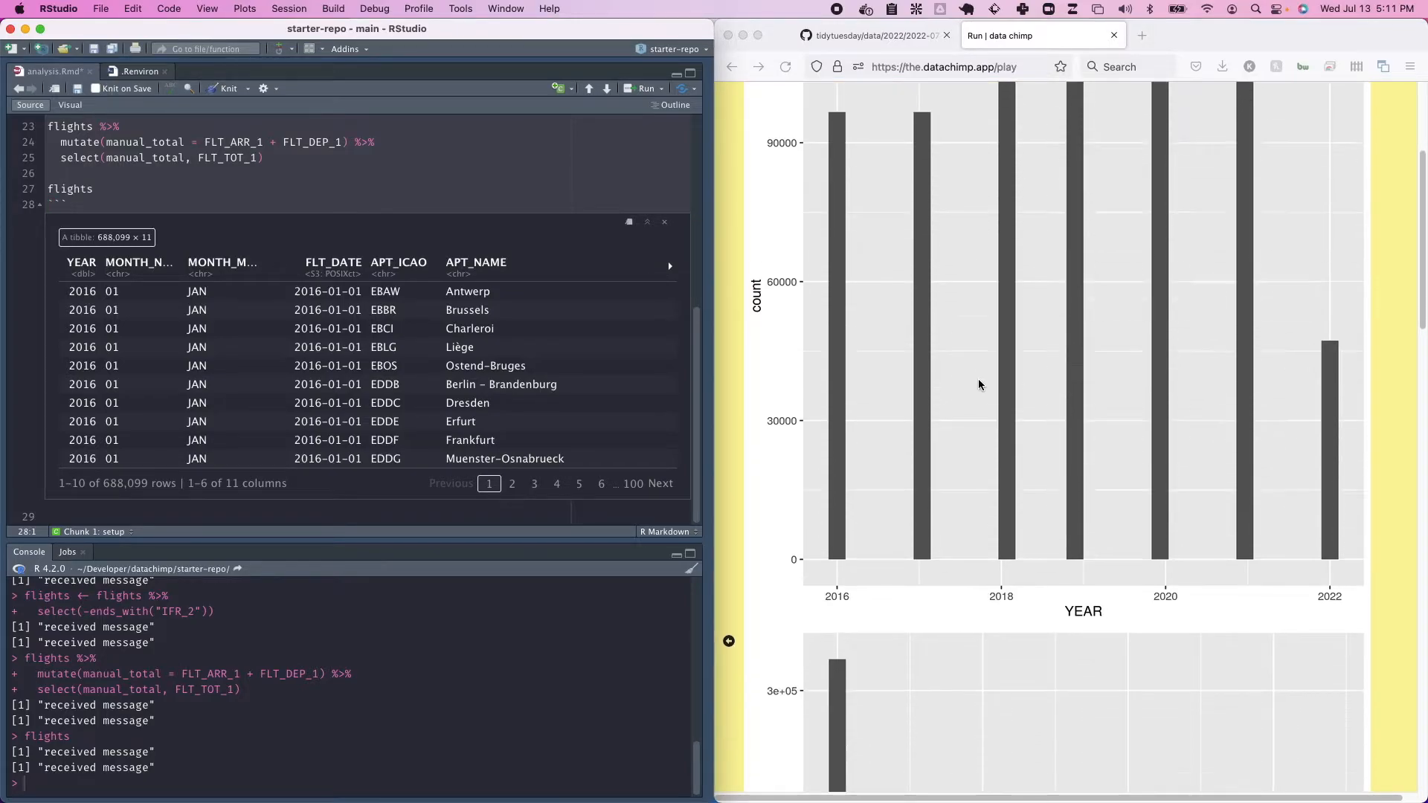
# Step: Examine data chimp's FLT_DEP_1 histogram and check the remaining columns of the flights tibble in the notebook output
pyautogui.scroll(-2, 979, 384)
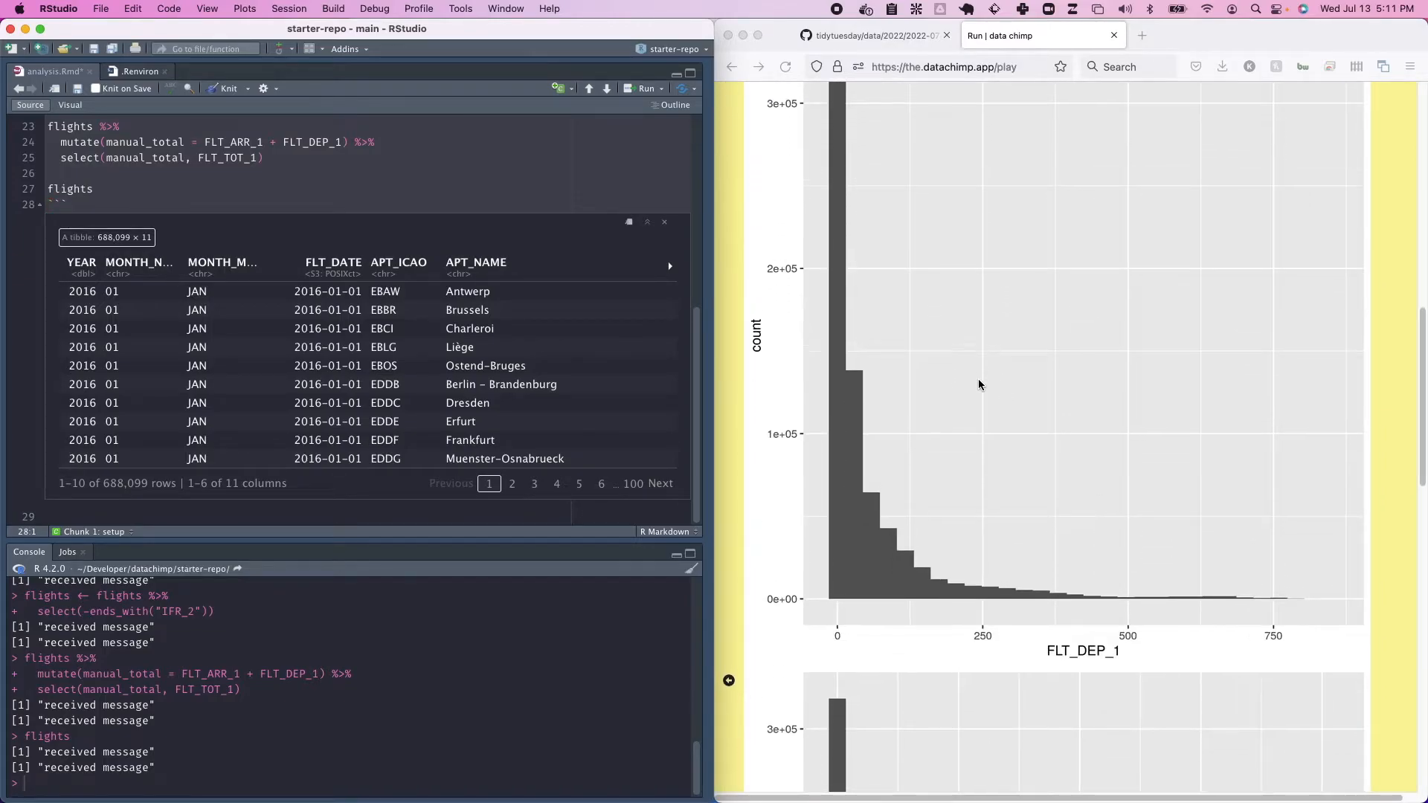
pyautogui.scroll(2, 979, 383)
pyautogui.scroll(-3, 979, 385)
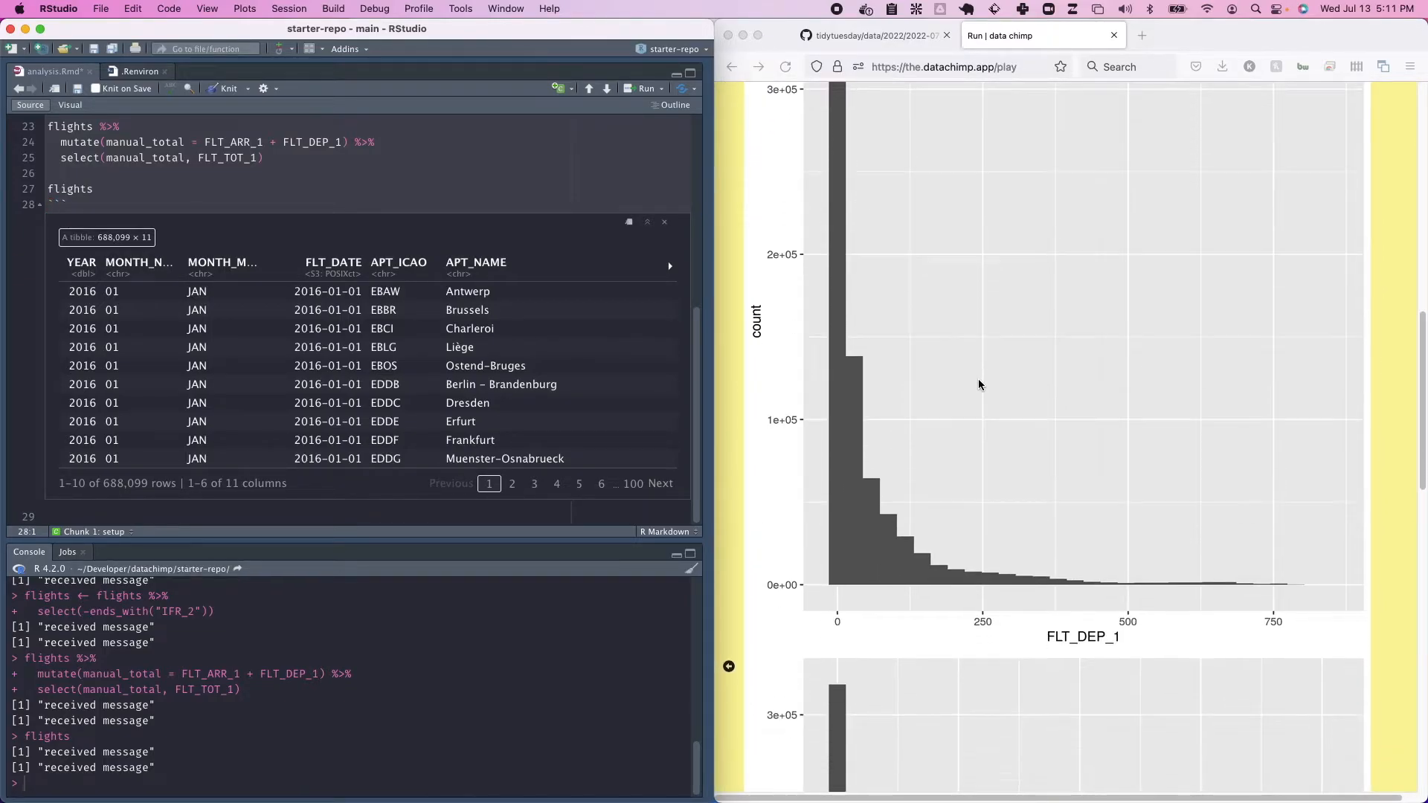
pyautogui.scroll(5, 979, 384)
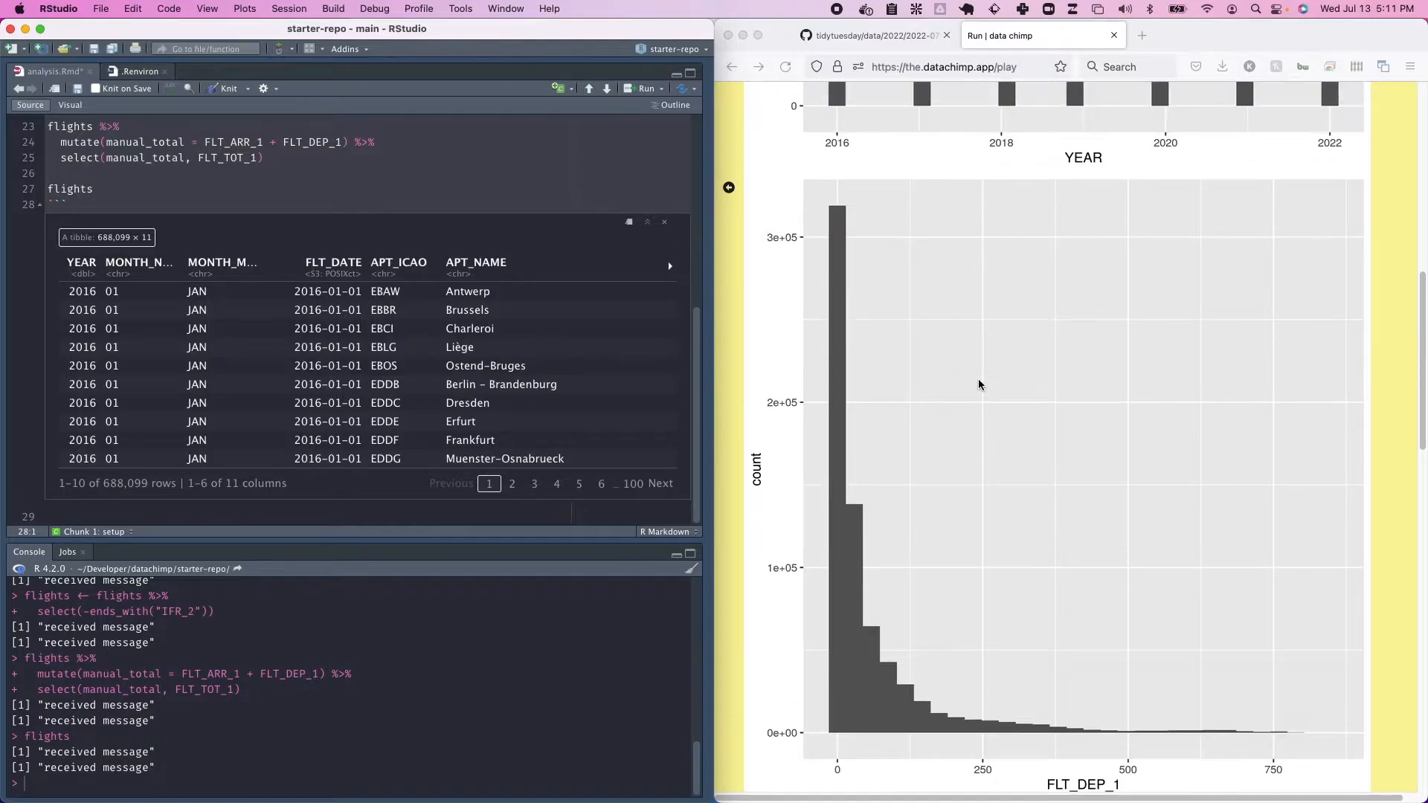
pyautogui.scroll(-1, 979, 384)
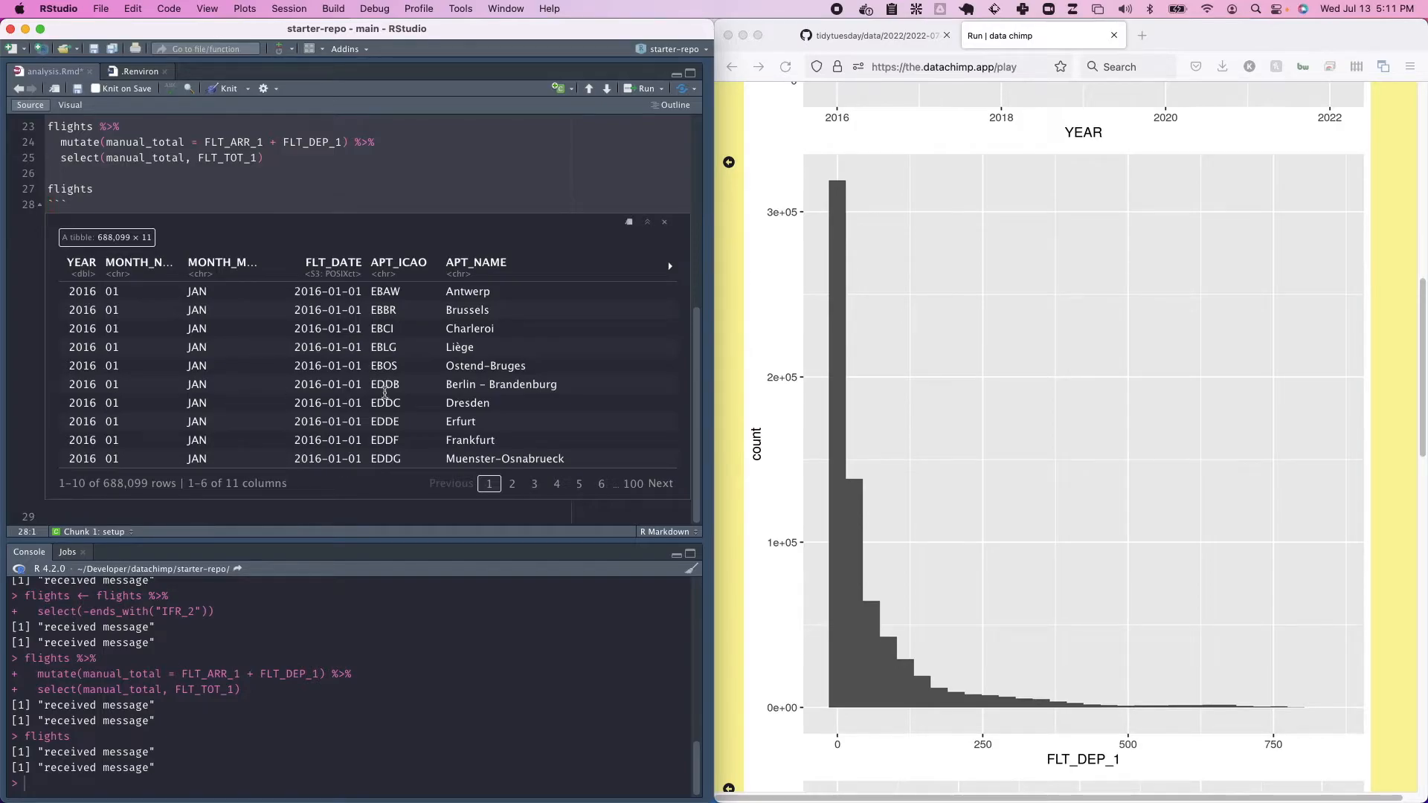
pyautogui.click(668, 268)
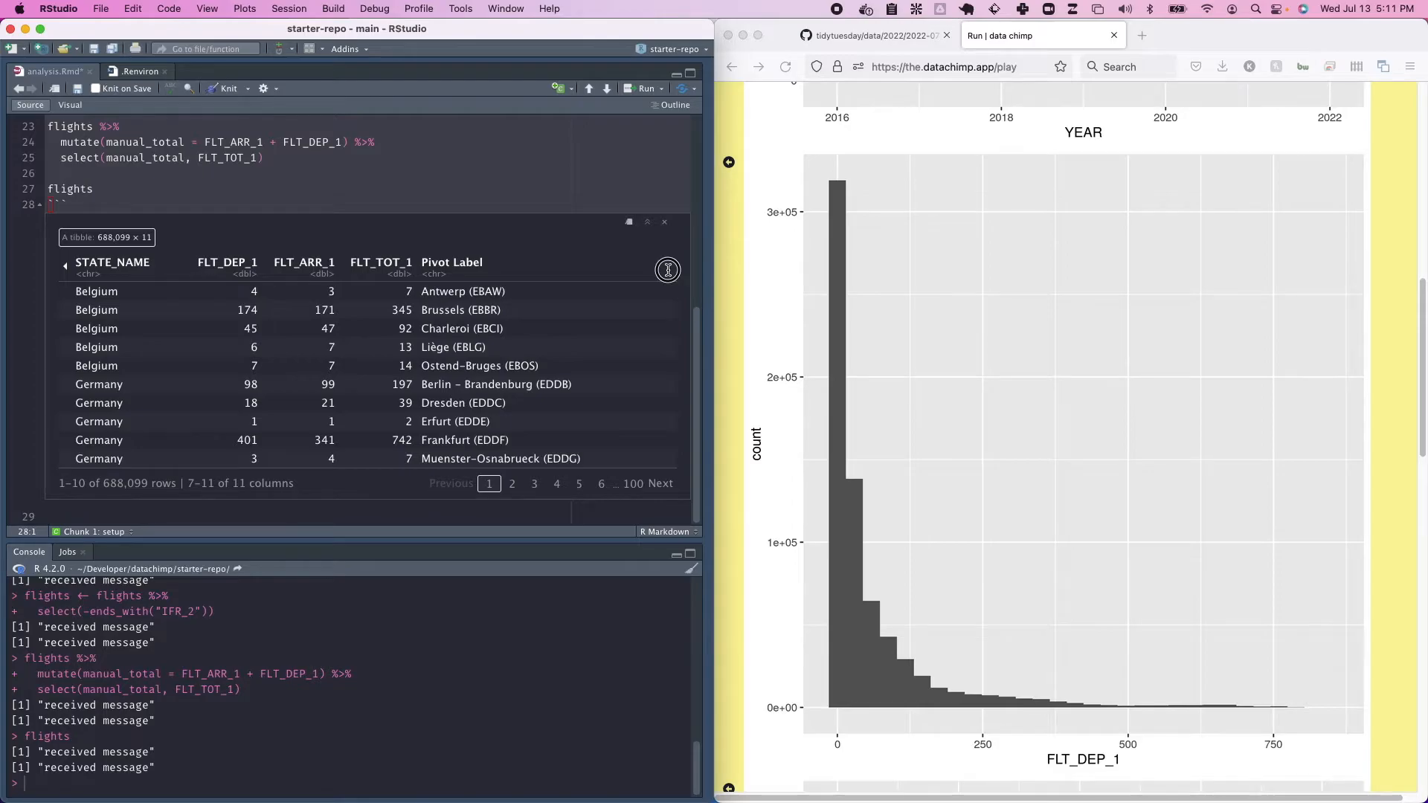
pyautogui.click(67, 271)
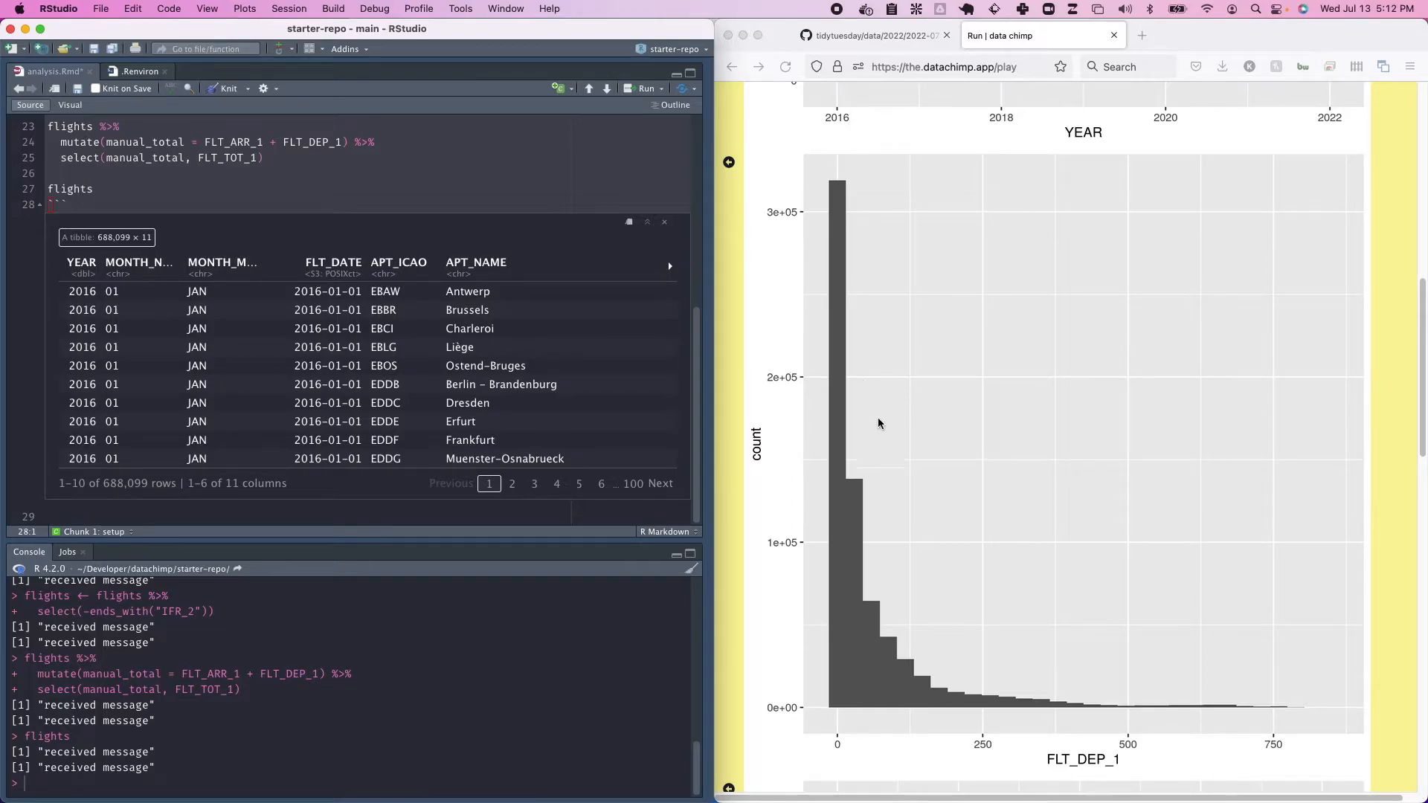
# Step: Examine data chimp's FLT_ARR_1 and FLT_TOT_1 histograms to compare their distributions with that of FLT_DEP_1
pyautogui.scroll(-10, 880, 450)
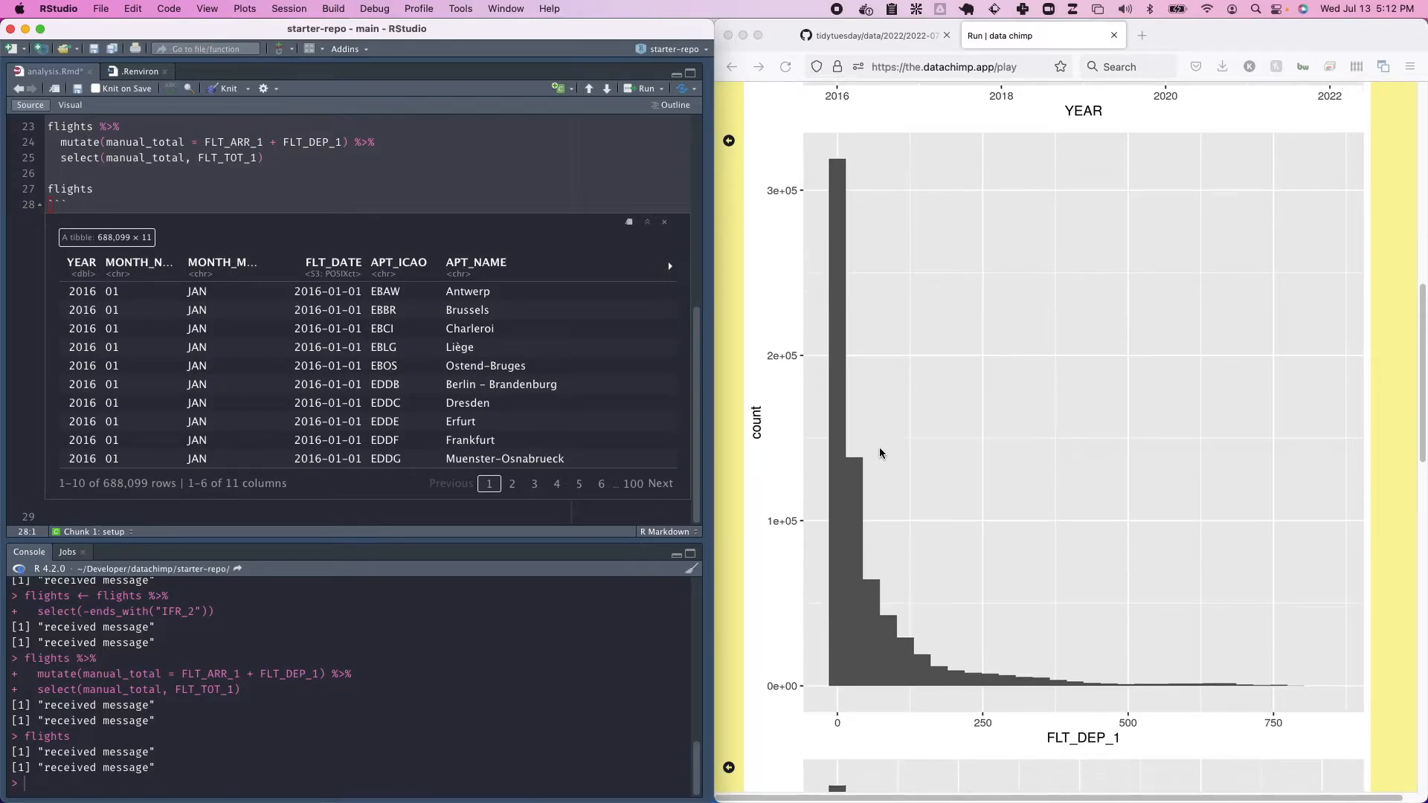
pyautogui.scroll(-5, 880, 453)
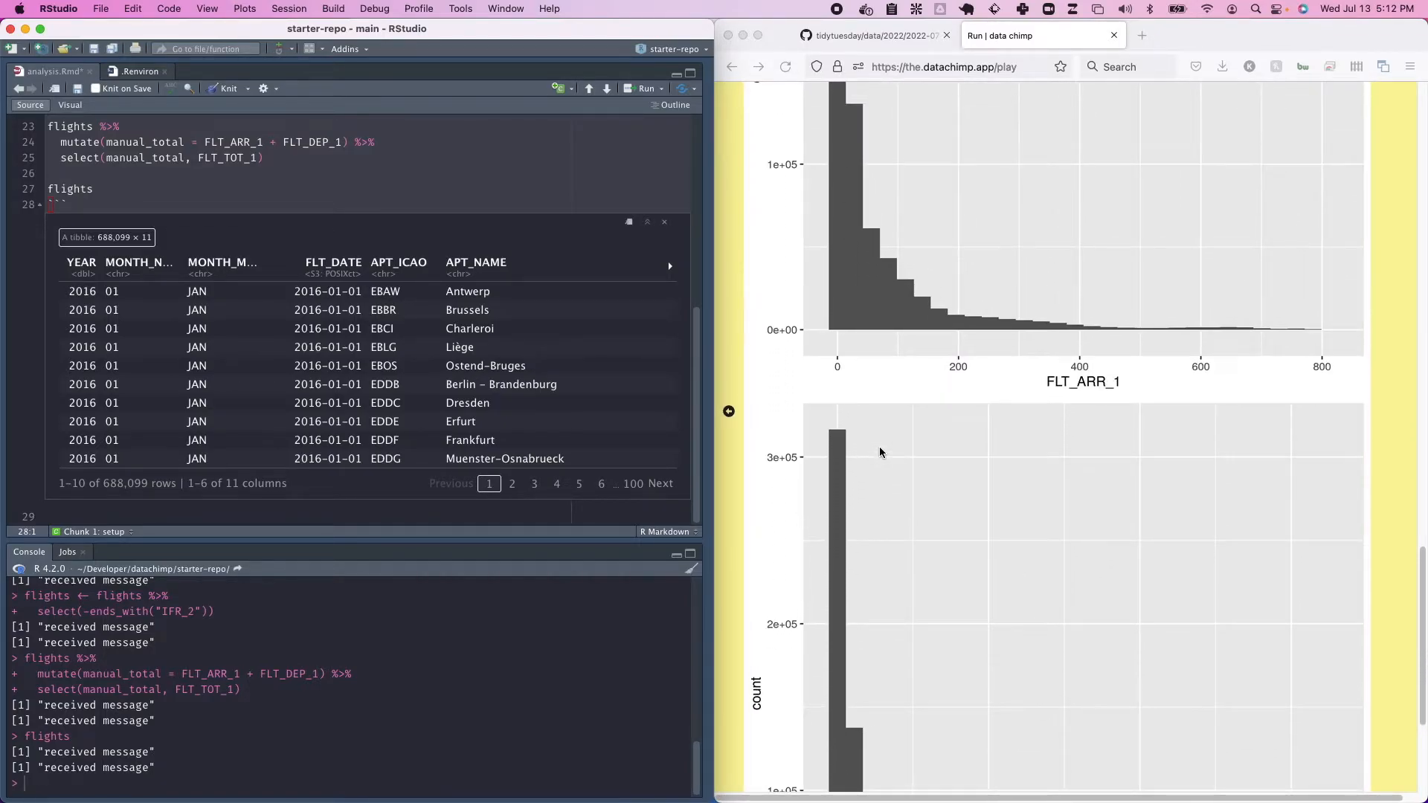
pyautogui.scroll(2, 880, 452)
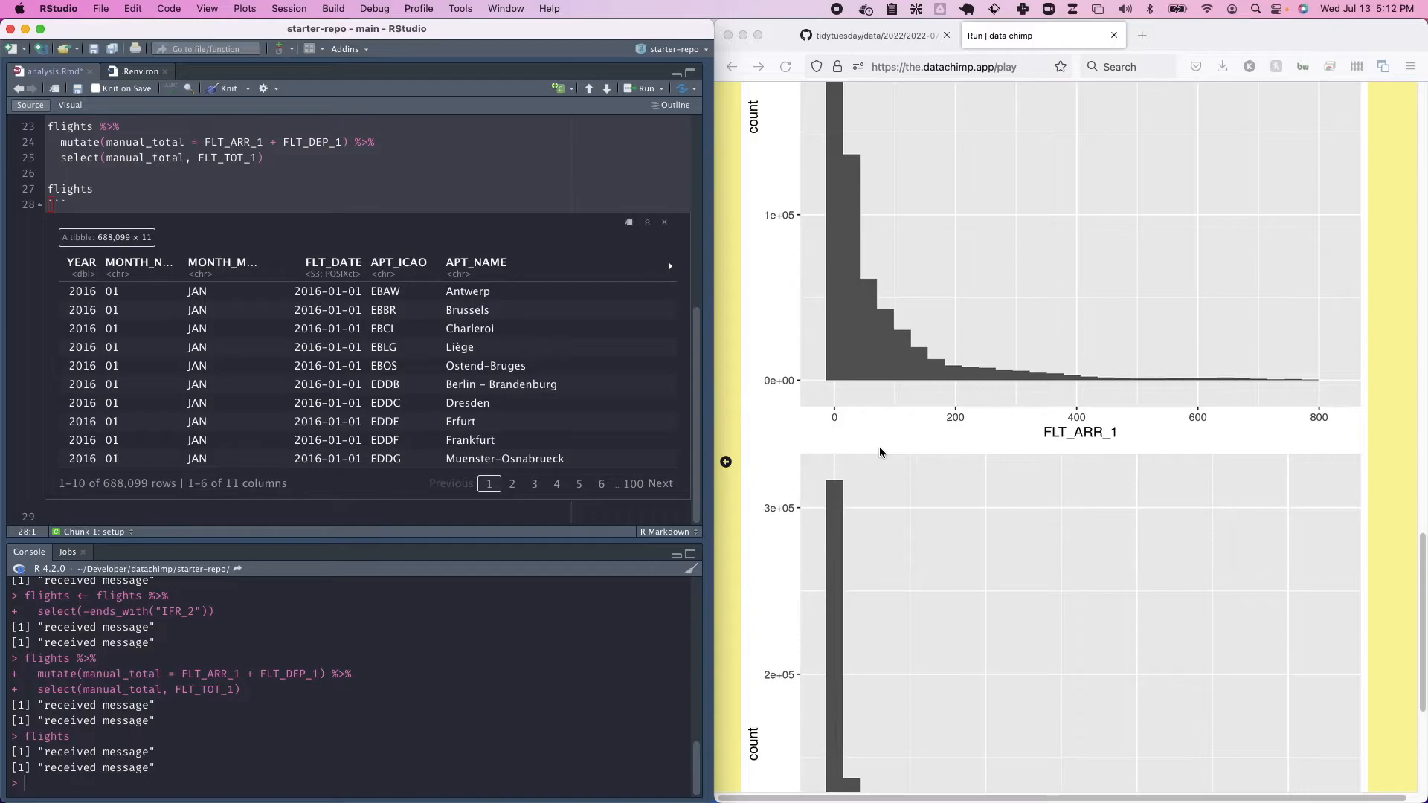
pyautogui.scroll(5, 880, 452)
pyautogui.scroll(1, 880, 452)
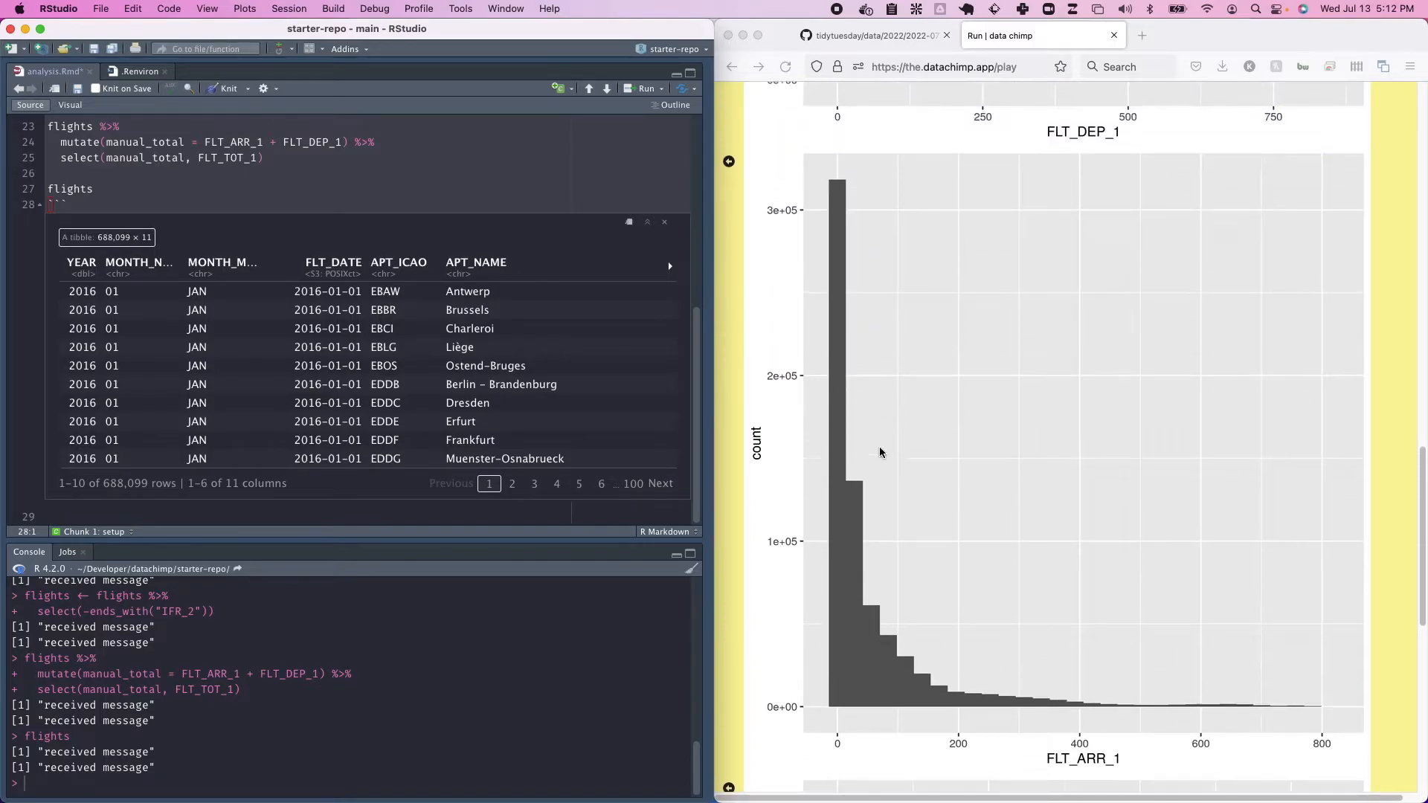
pyautogui.scroll(-4, 880, 452)
pyautogui.scroll(3, 880, 452)
pyautogui.scroll(-10, 880, 452)
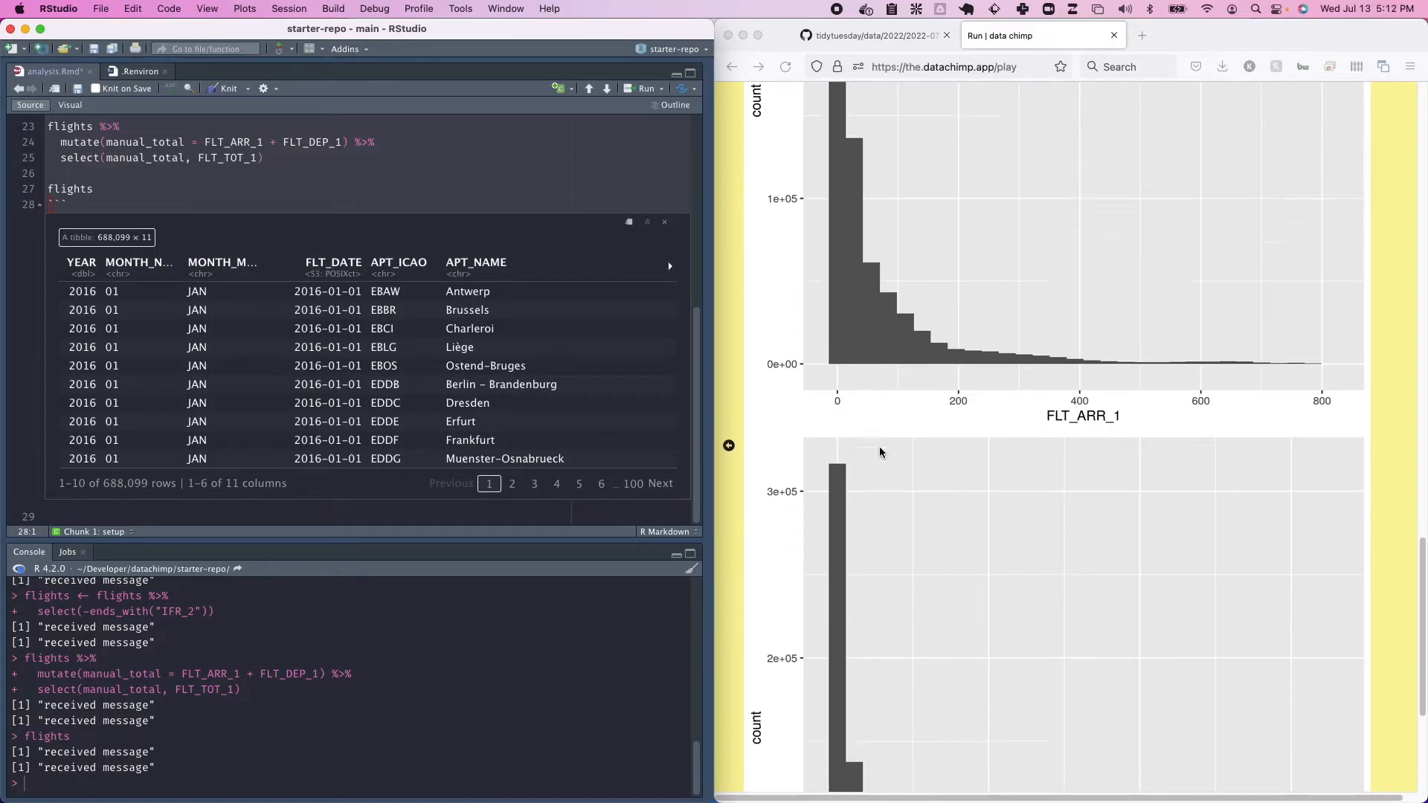
pyautogui.scroll(-9, 880, 451)
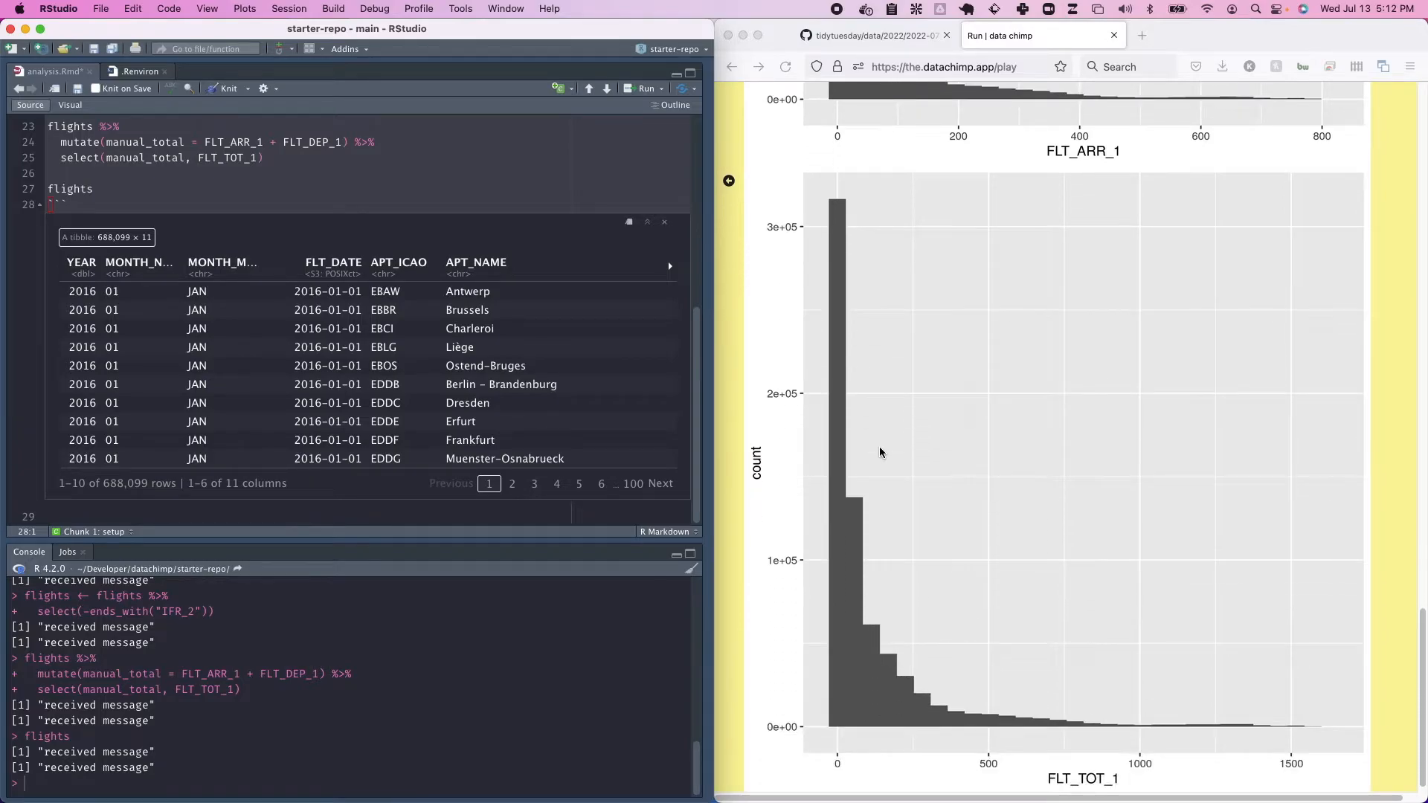
pyautogui.click(922, 371)
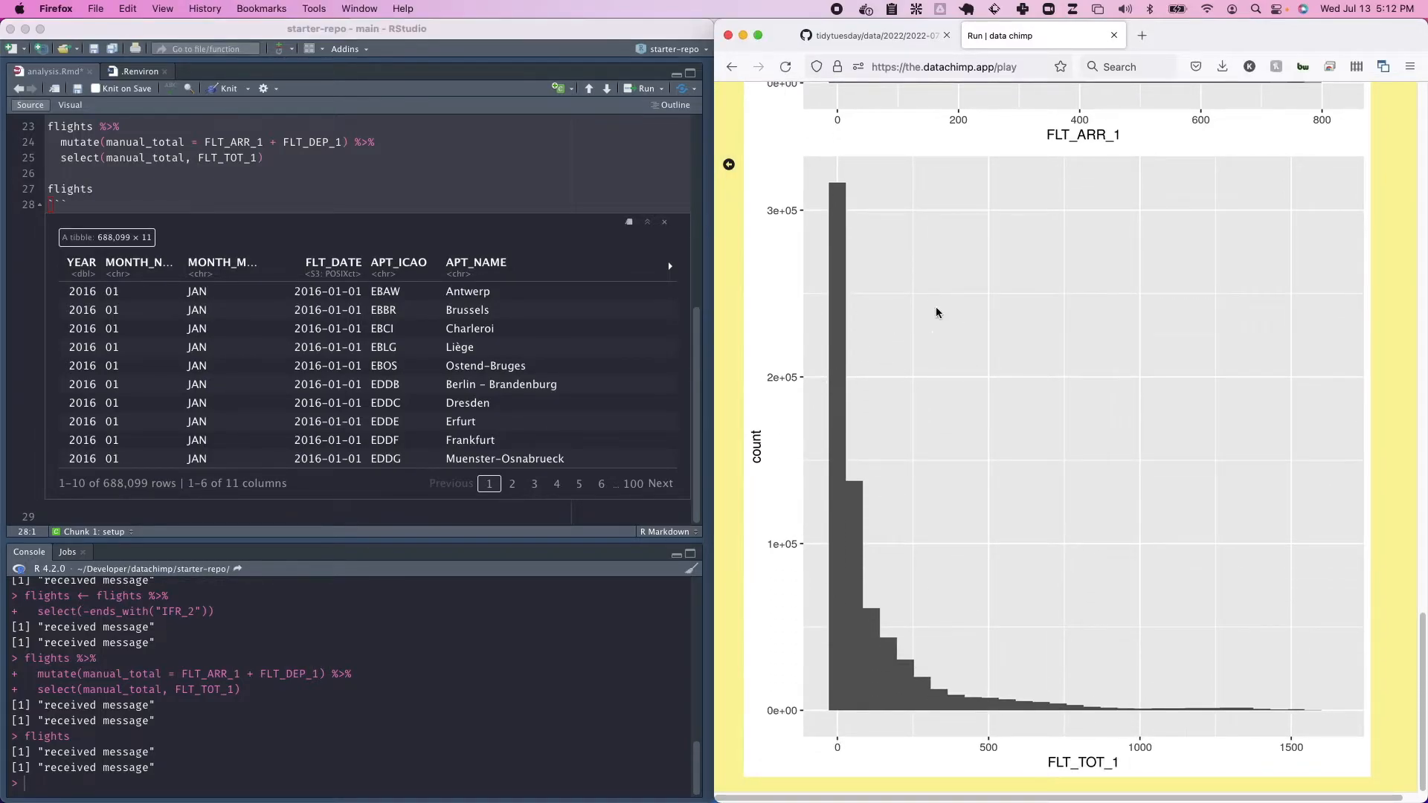
pyautogui.scroll(2, 850, 416)
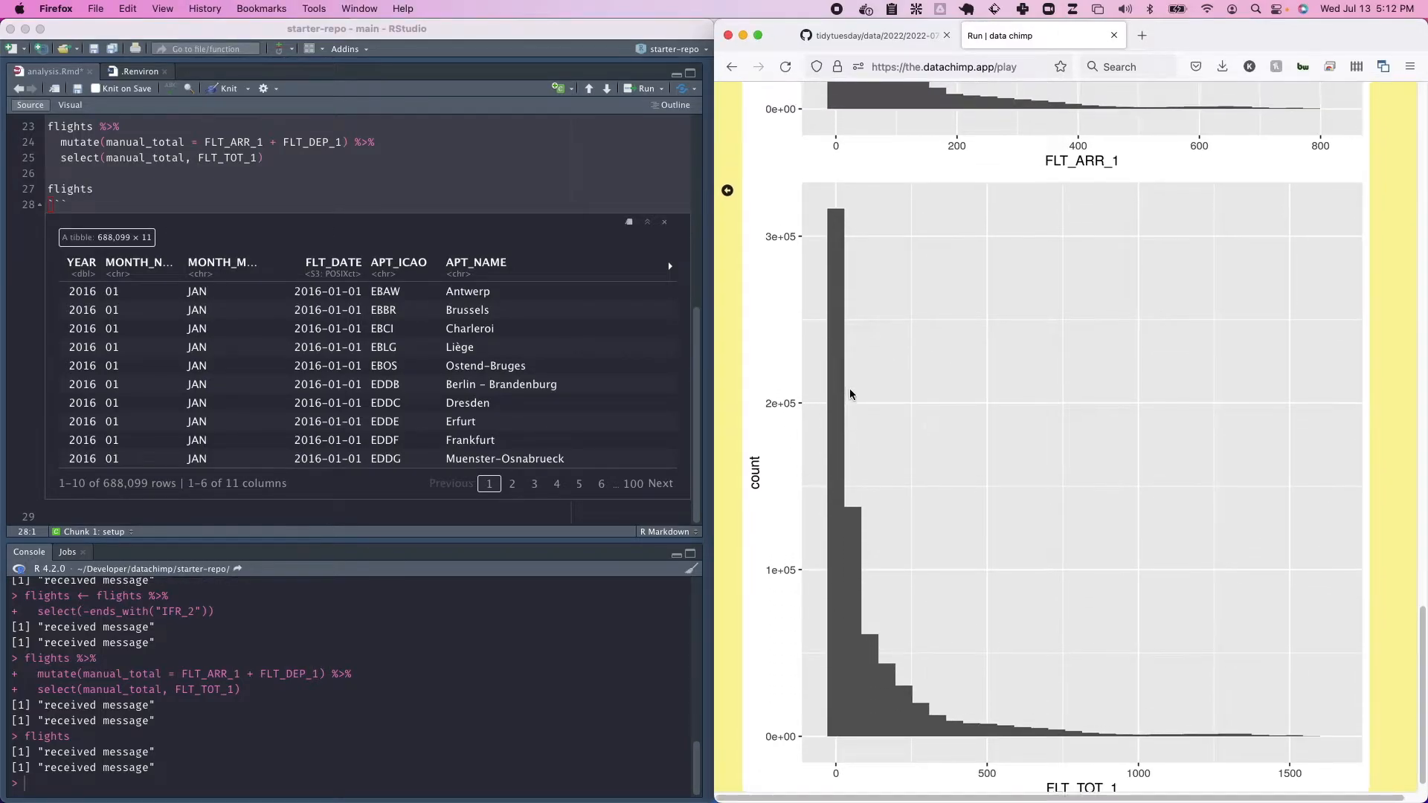
# Step: Replace the last flights line in the setup chunk with data chimp's FLT_TOT_1 histogram code and run it
pyautogui.click(272, 205)
pyautogui.click(224, 181)
pyautogui.press('super+BackSpace')
pyautogui.press('super+BackSpace')
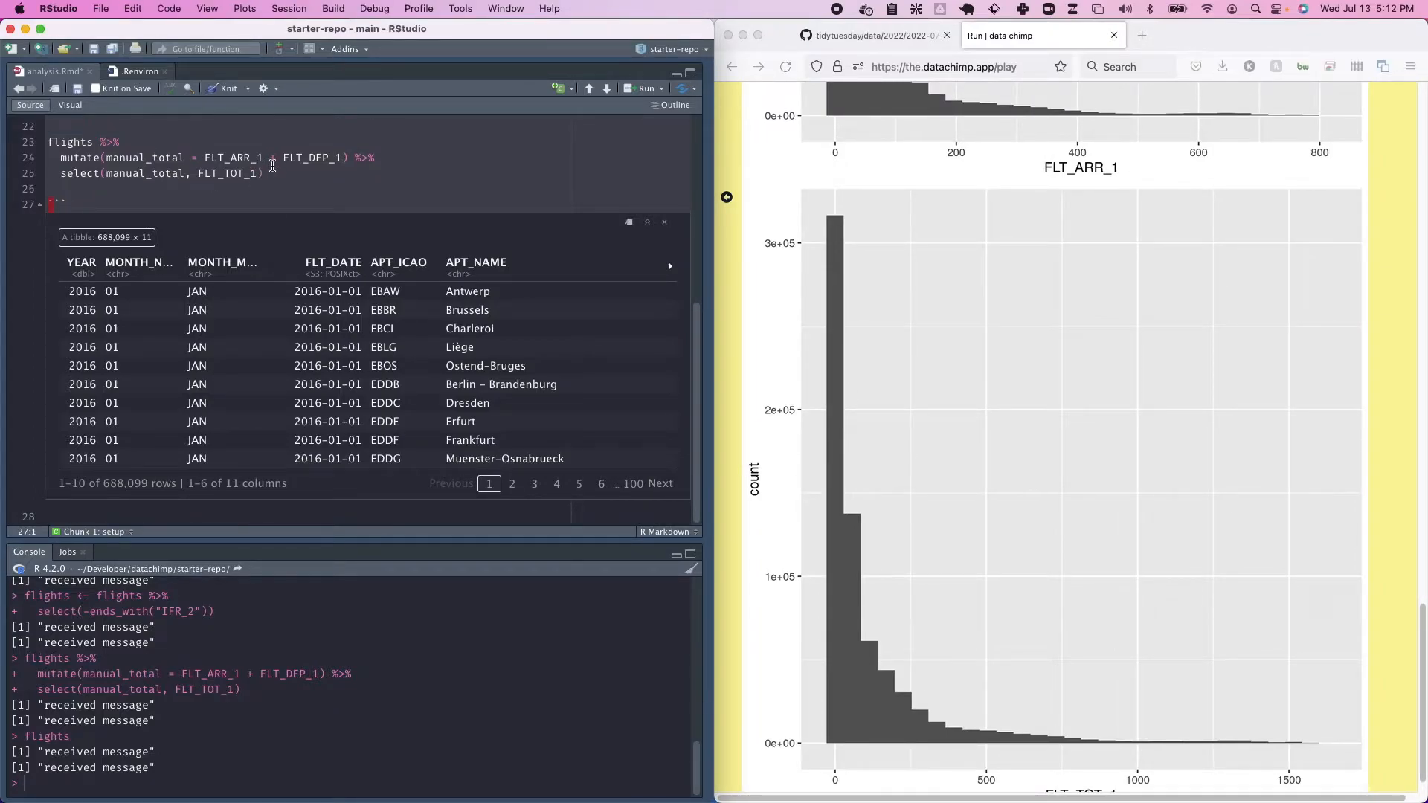
pyautogui.press('Return')
pyautogui.click(727, 197)
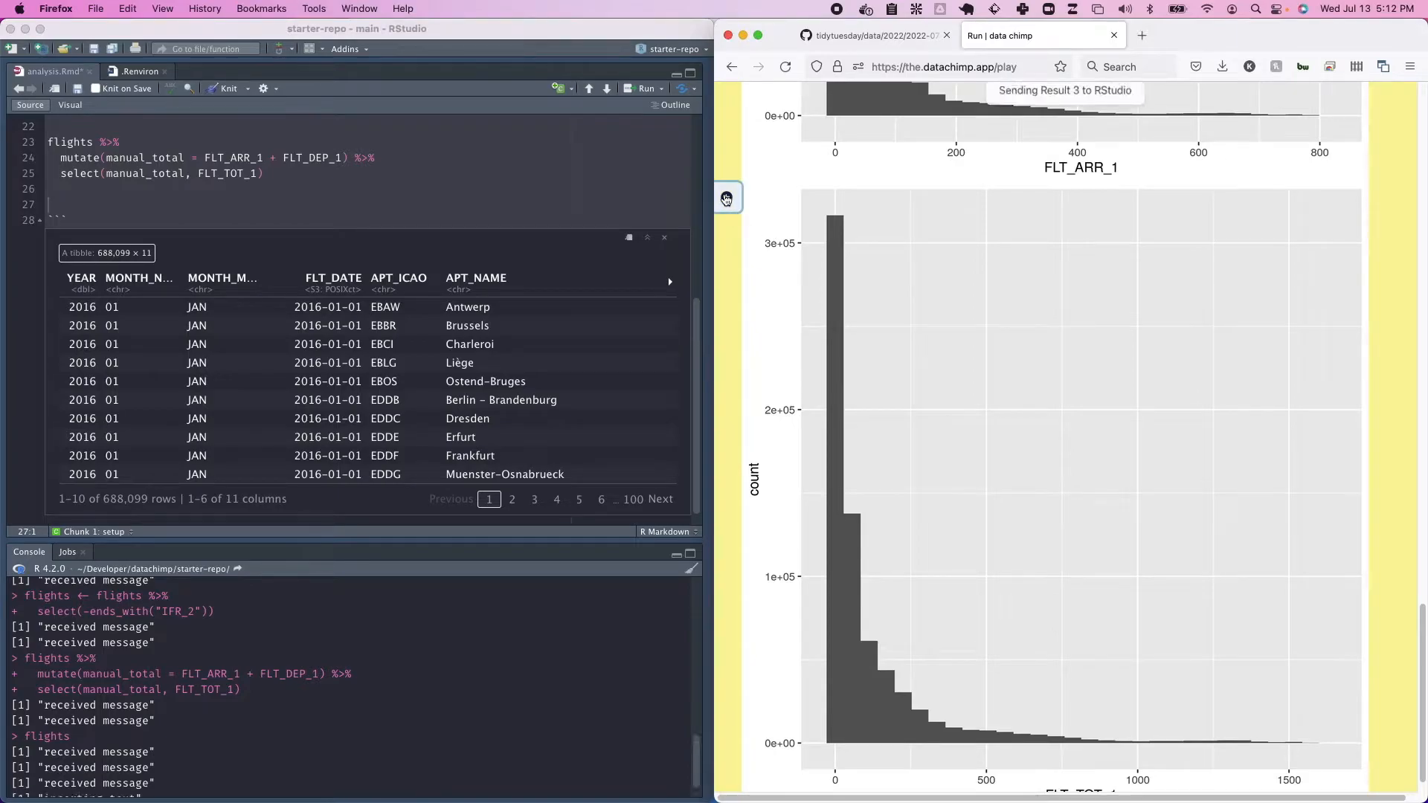
pyautogui.click(302, 204)
pyautogui.press('Escape')
pyautogui.press('0')
pyautogui.press('super+Return')
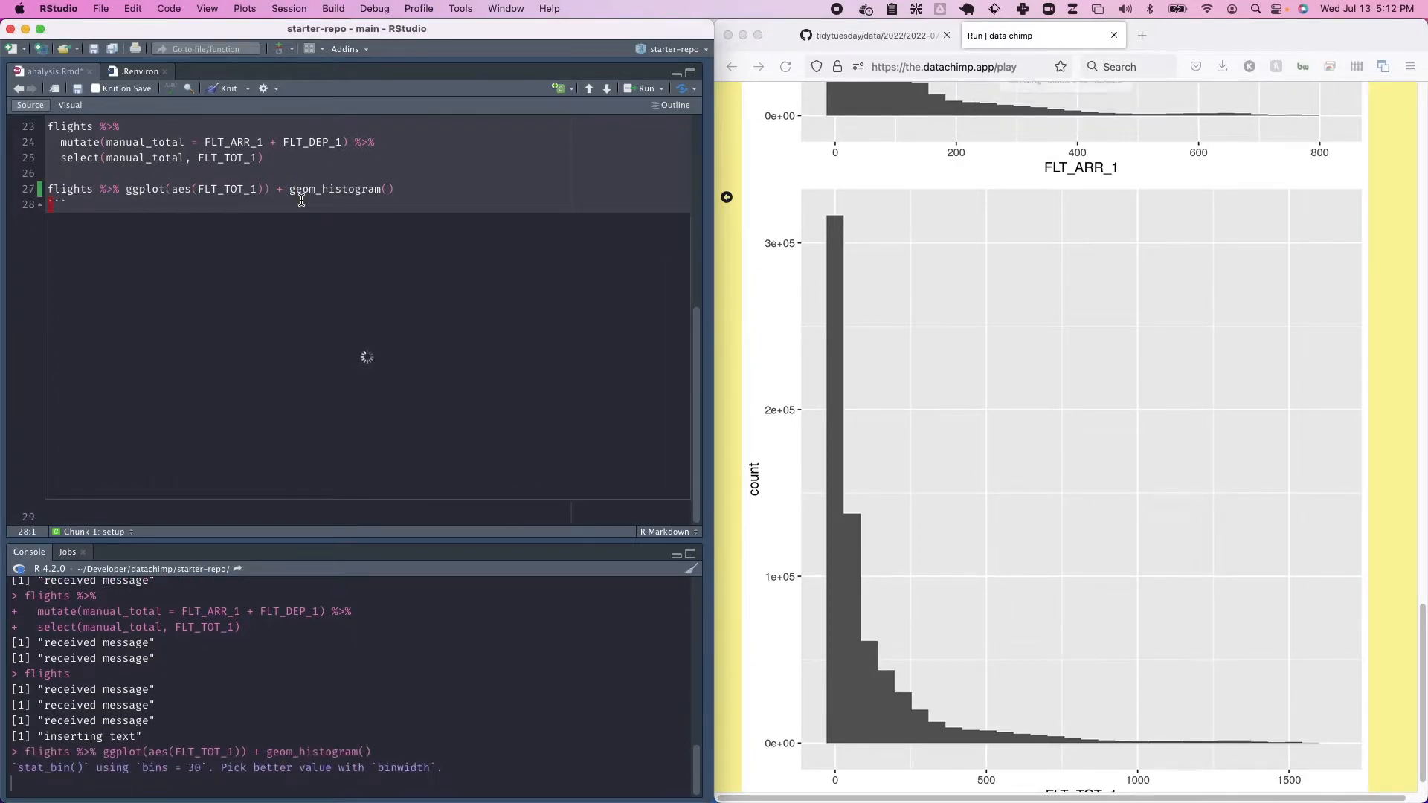
# Step: Review the inserted ggplot histogram code and its plot, along with data chimp's YEAR histogram
pyautogui.scroll(5, 266, 387)
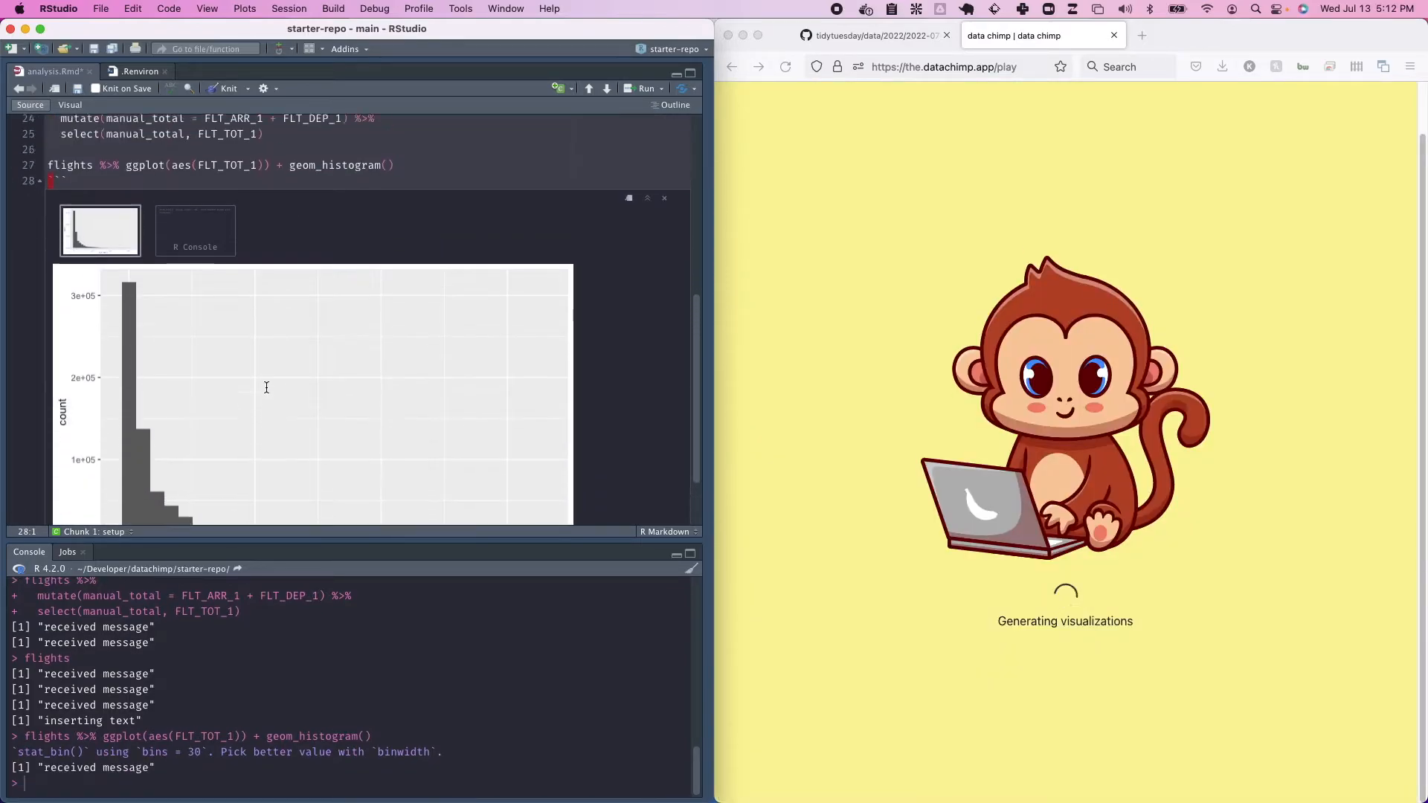
pyautogui.click(421, 254)
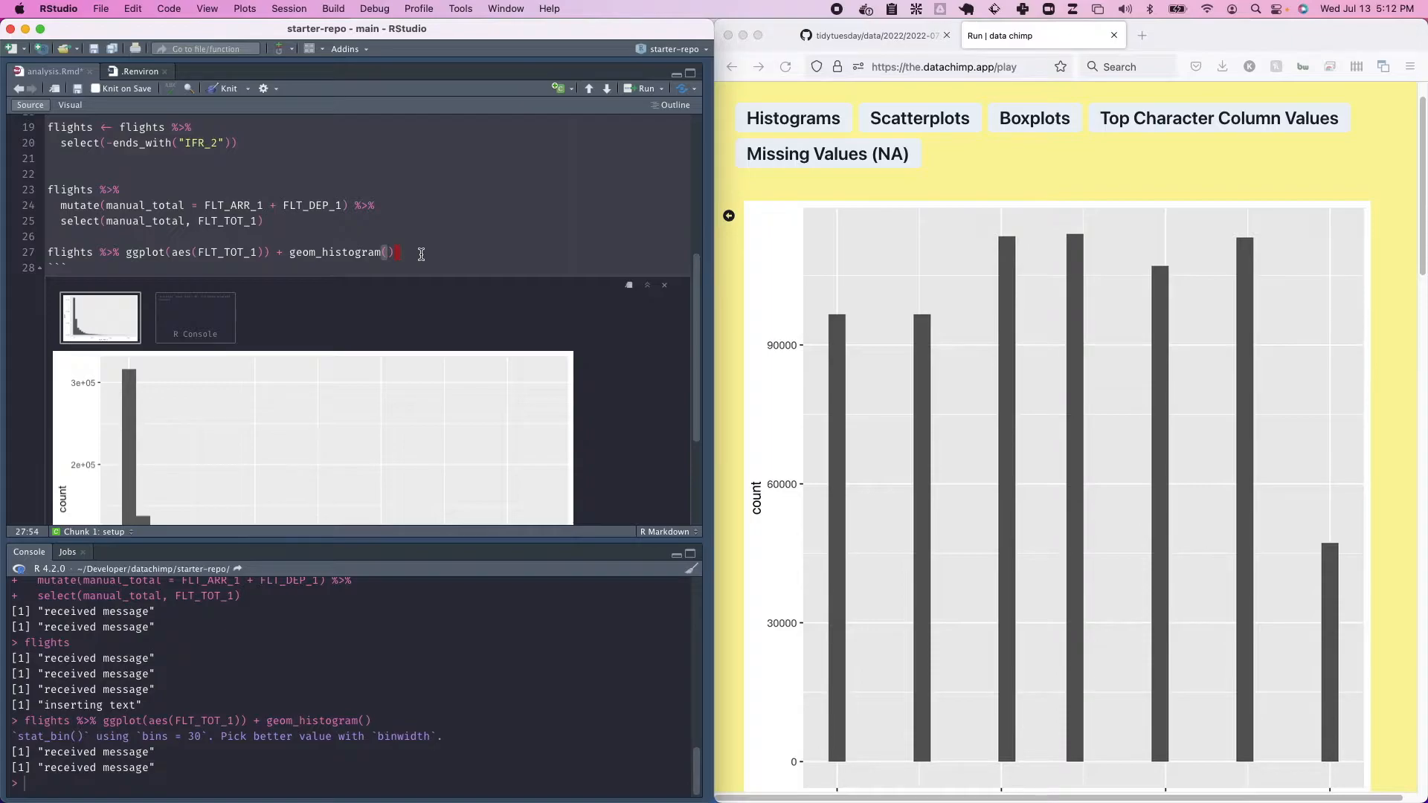
pyautogui.click(126, 254)
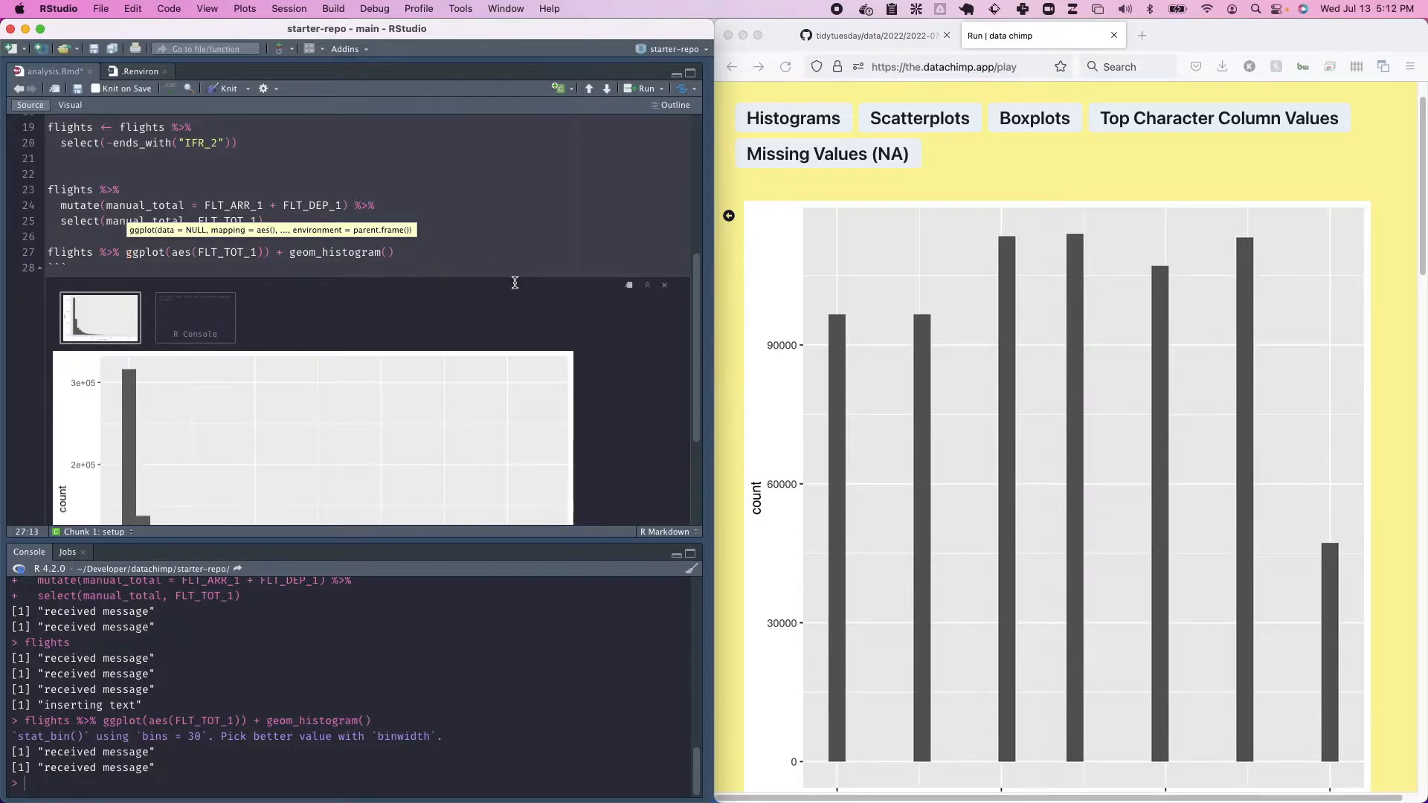
pyautogui.scroll(-5, 832, 501)
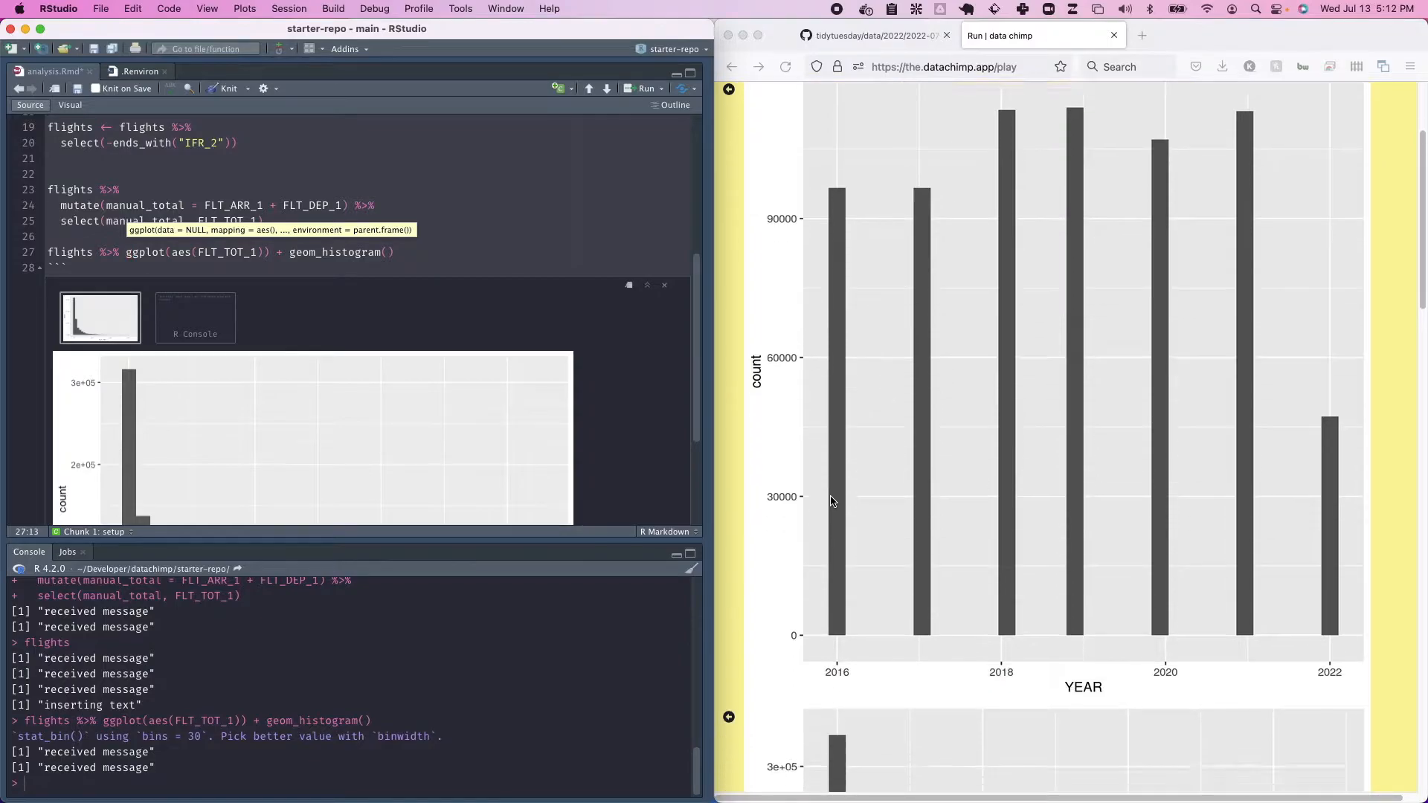
pyautogui.scroll(-3, 831, 501)
pyautogui.scroll(5, 832, 501)
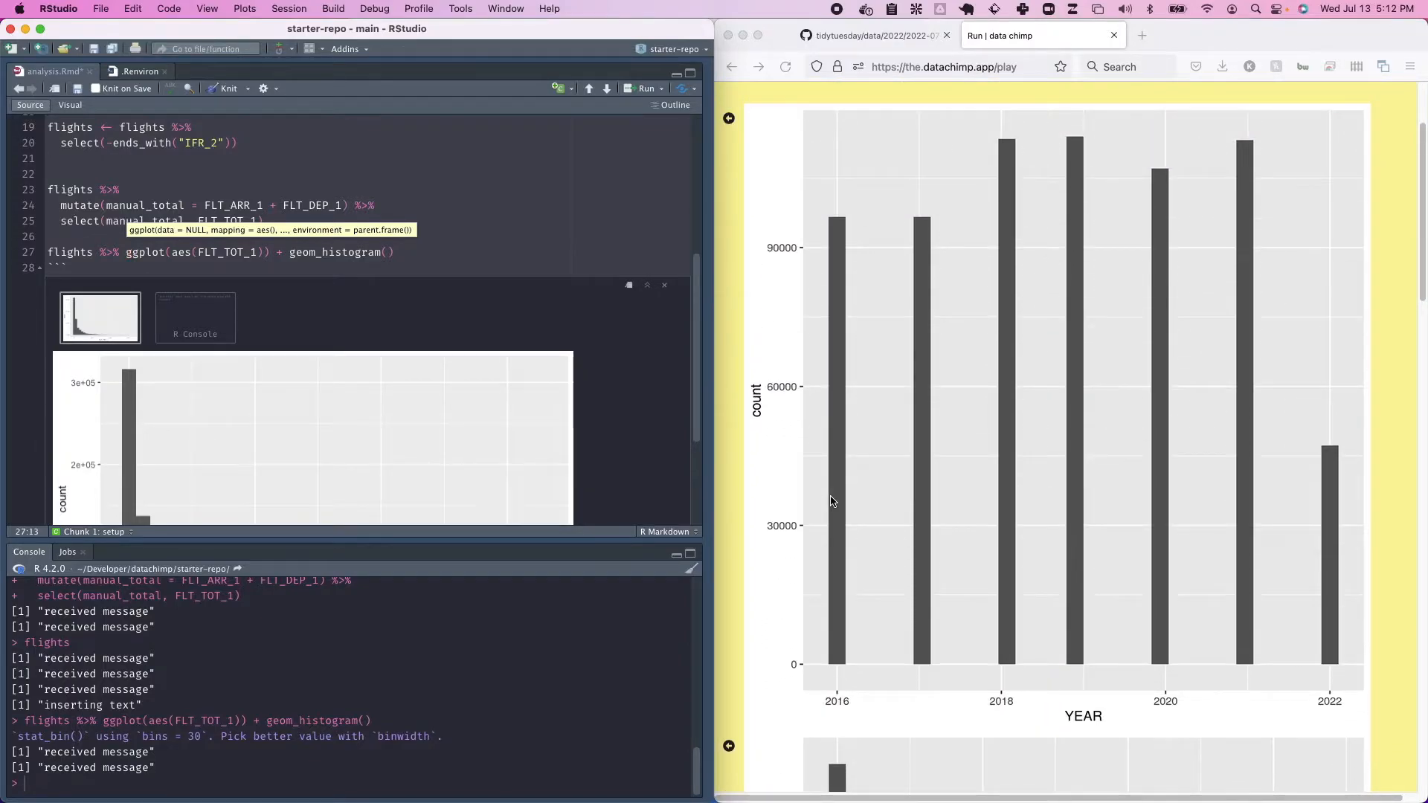
pyautogui.scroll(3, 832, 500)
pyautogui.scroll(-2, 832, 500)
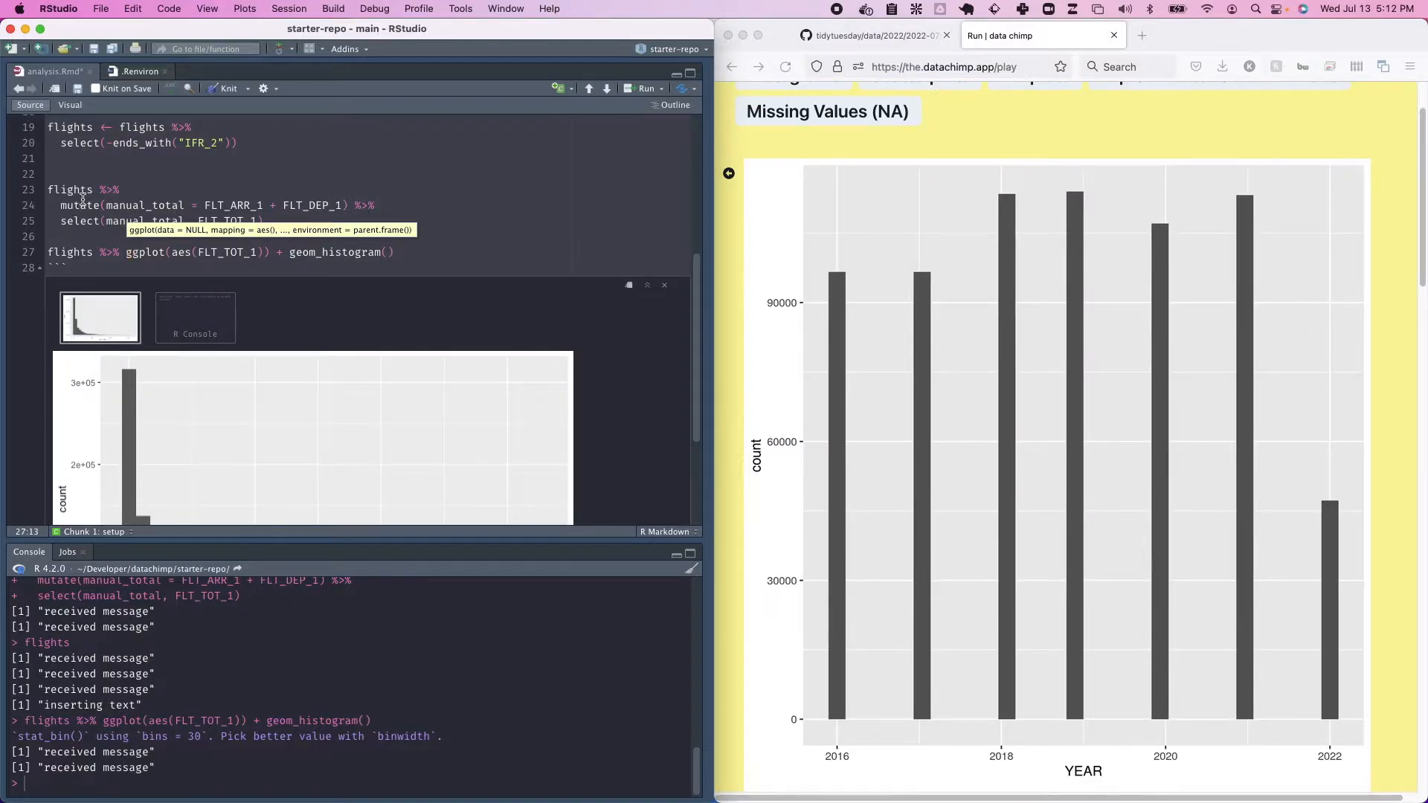
# Step: Reformat the one-line histogram pipeline so that ggplot(aes(FLT_TOT_1)) + and geom_histogram() each sit on their own line
pyautogui.click(109, 254)
pyautogui.press('a')
pyautogui.press('Return')
pyautogui.press('Escape')
pyautogui.press('w')
pyautogui.press('w')
pyautogui.press('w')
pyautogui.press('w')
pyautogui.press('w')
pyautogui.press('w')
pyautogui.press('w')
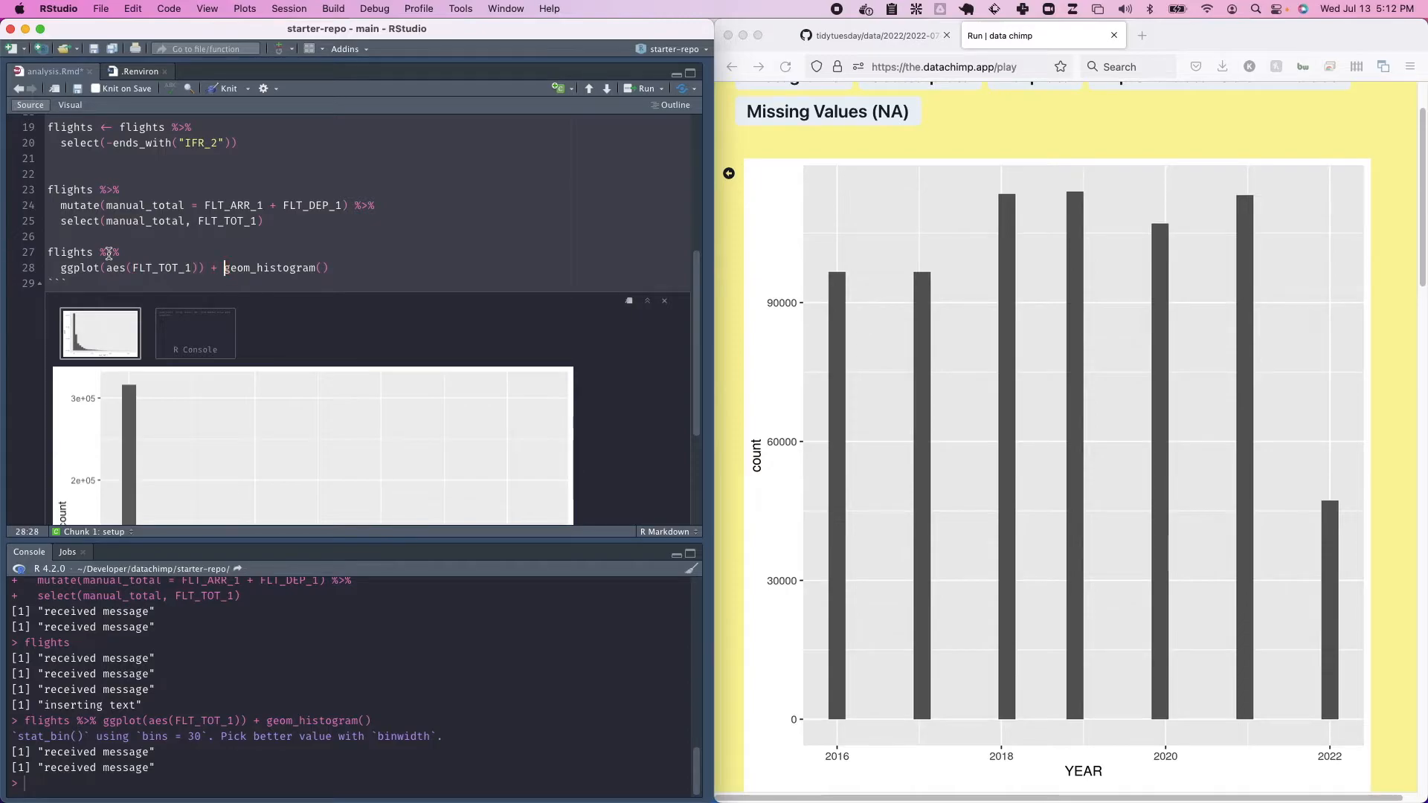
pyautogui.press('a')
pyautogui.press('Return')
pyautogui.press('Escape')
# Step: Add filter(FLT_TOT_1 == 0) %>% between flights and the ggplot call, and run the pipeline
pyautogui.write('ofilter(')
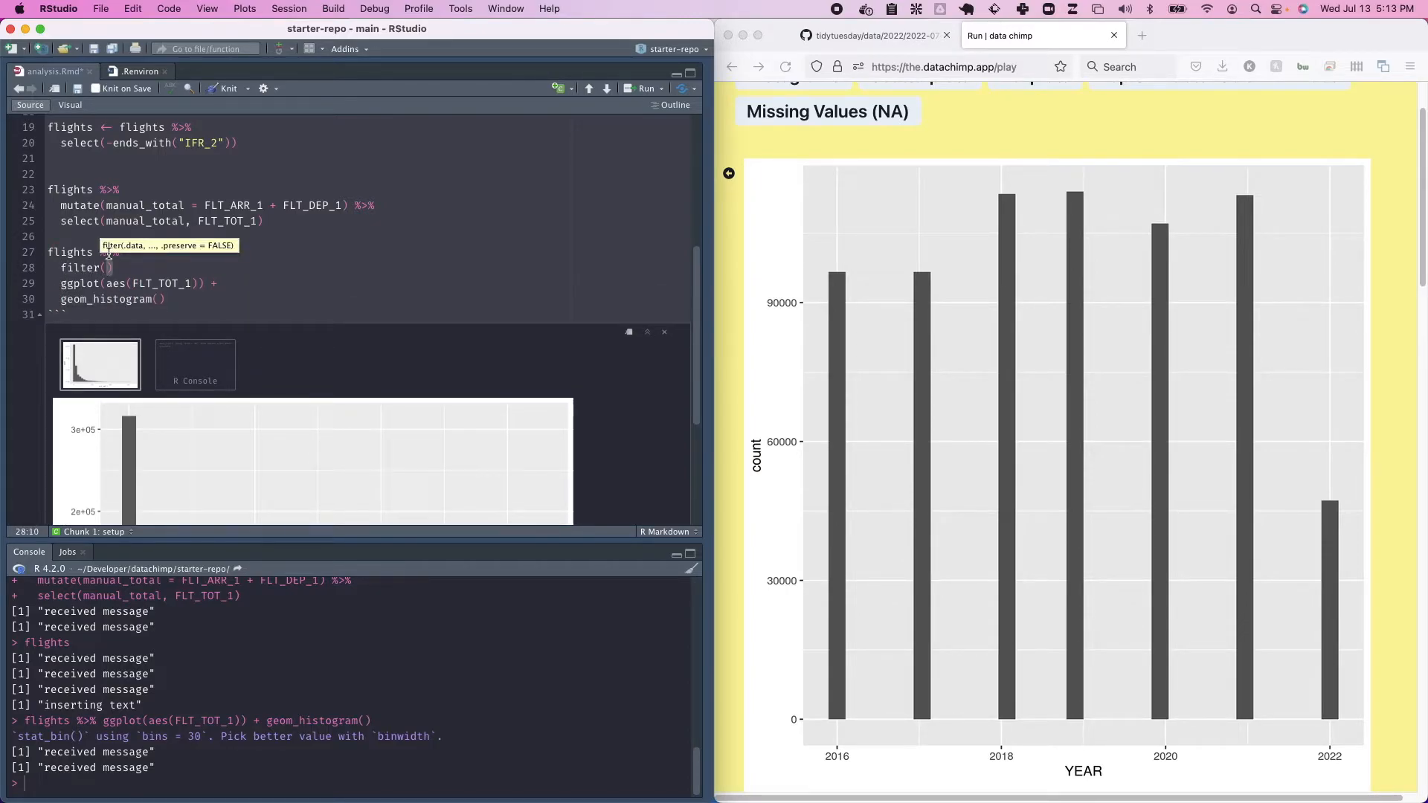
pyautogui.write('FLT_')
pyautogui.press('Down')
pyautogui.press('Down')
pyautogui.press('Down')
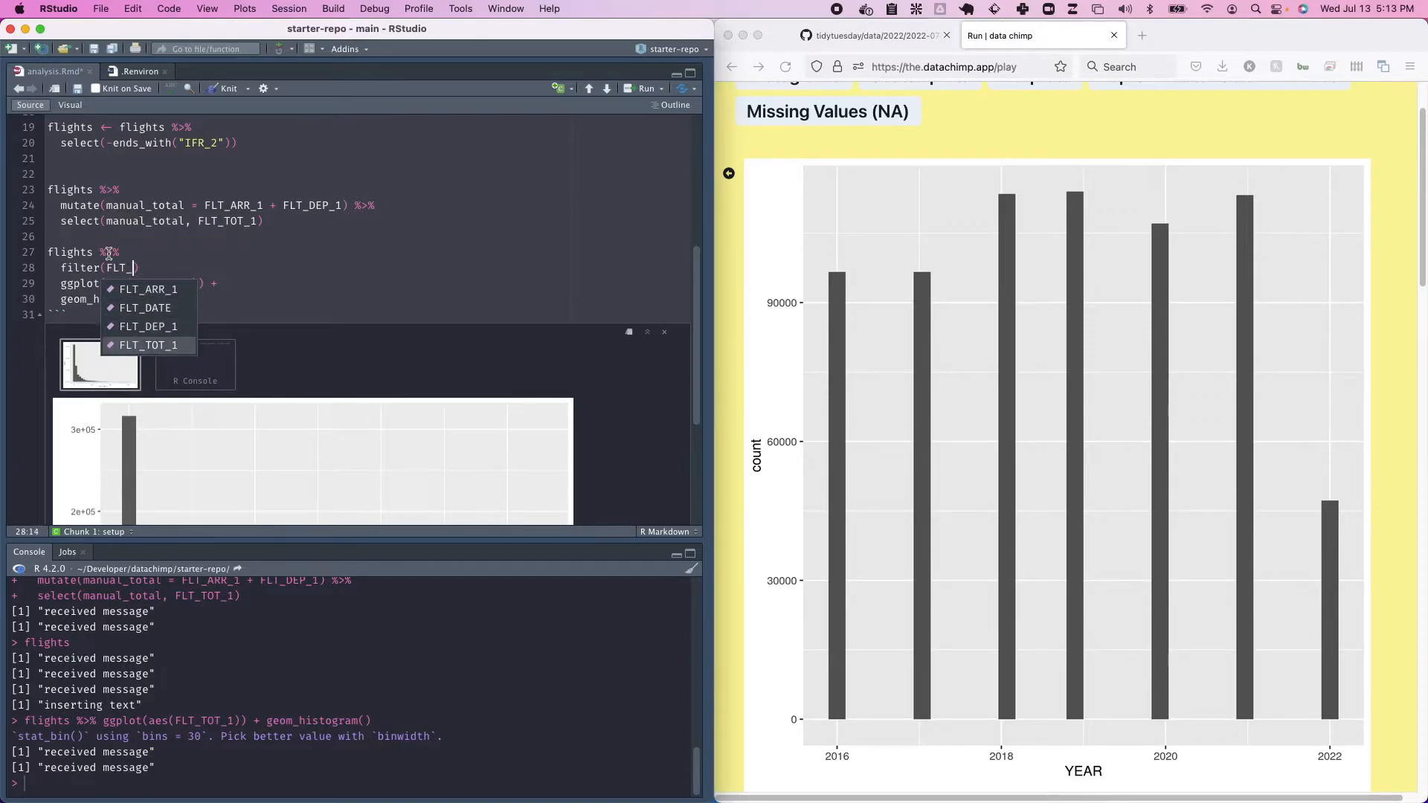
pyautogui.press('Return')
pyautogui.write('== 0) %>%')
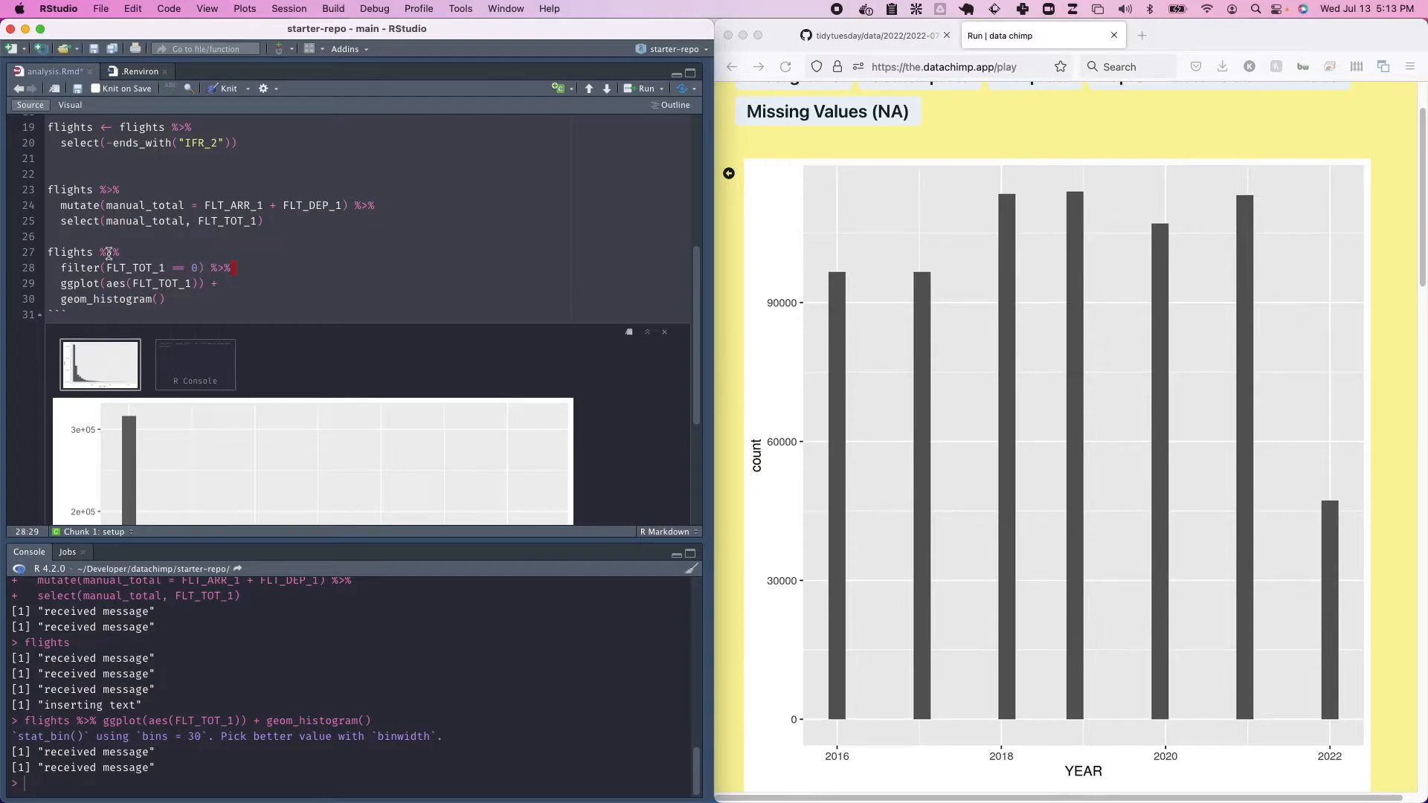
pyautogui.press('super+Return')
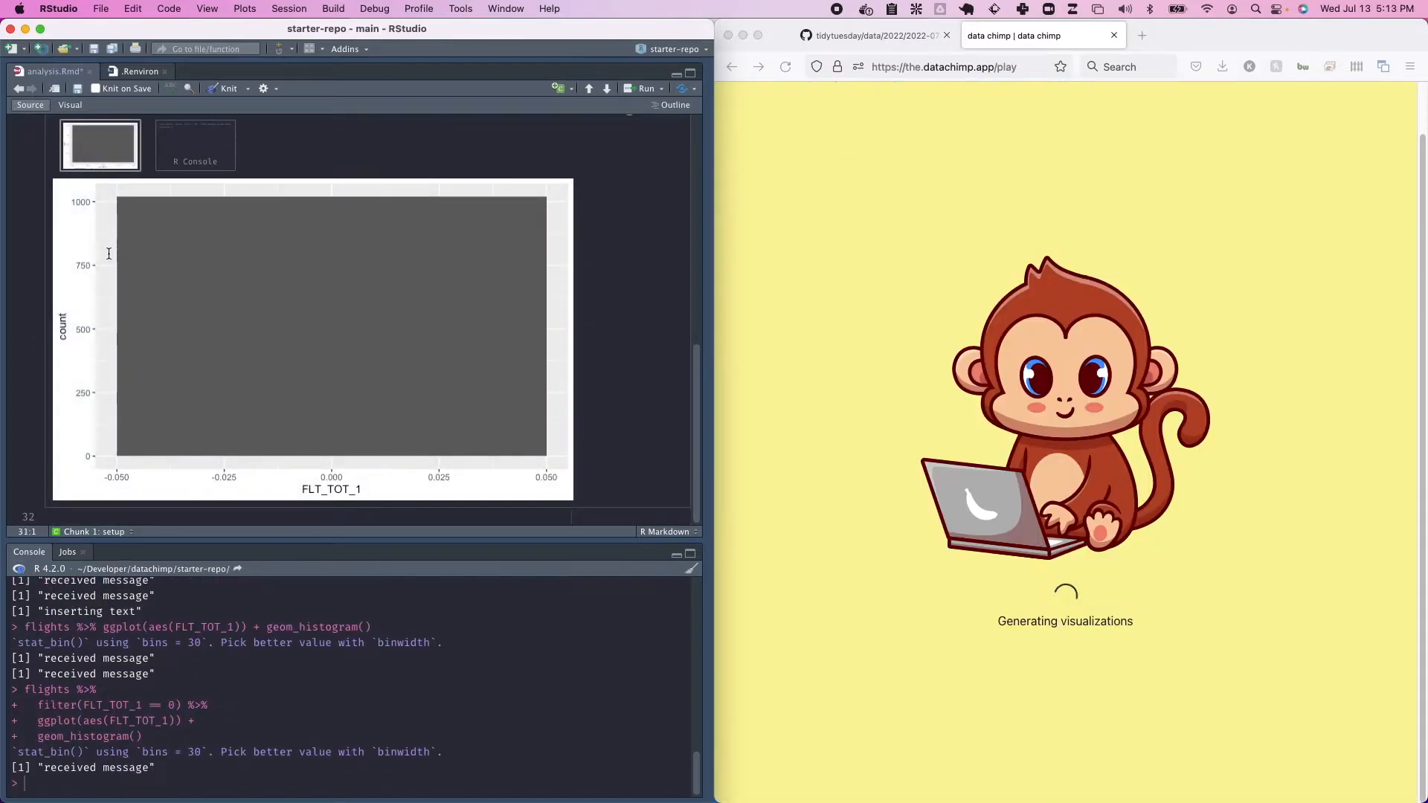
# Step: Remove the ggplot and geom_histogram lines and the pipe after filter(FLT_TOT_1 == 0), and run the filter alone
pyautogui.scroll(5, 240, 220)
pyautogui.click(170, 234)
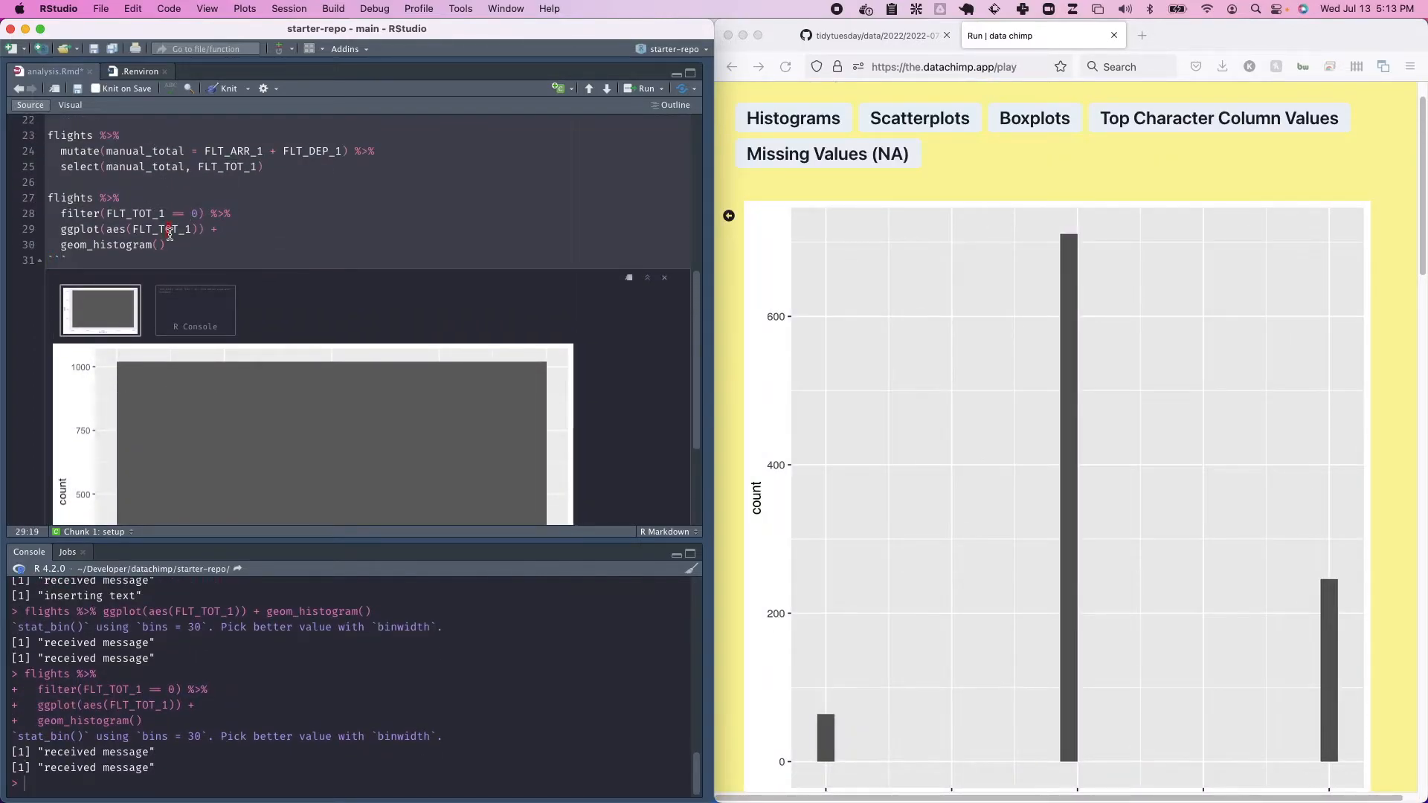
pyautogui.scroll(-3, 169, 235)
pyautogui.scroll(3, 193, 216)
pyautogui.click(214, 199)
pyautogui.hotkey('shift', 'Down')
pyautogui.hotkey('shift', 'Down')
pyautogui.press('BackSpace')
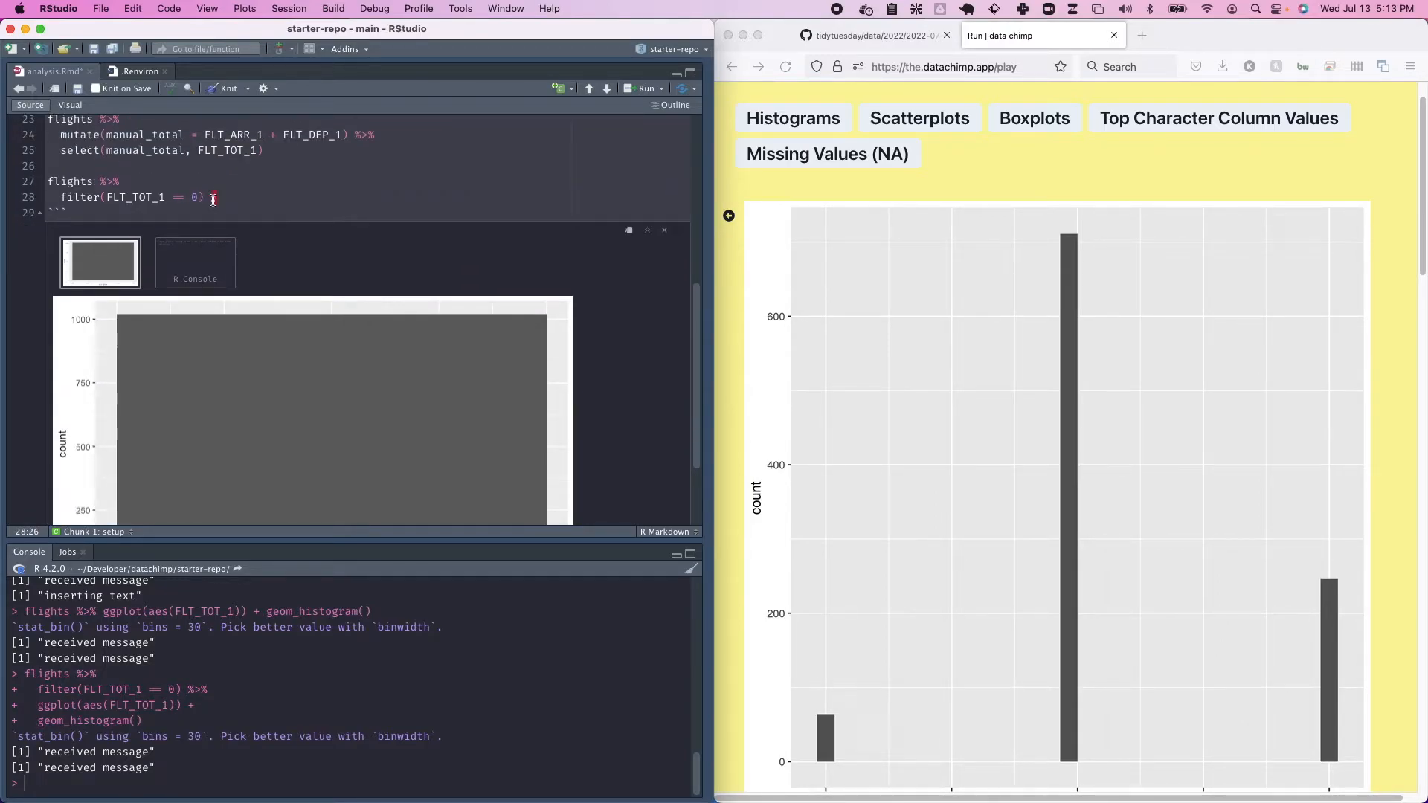
pyautogui.press('x')
pyautogui.press('super+Return')
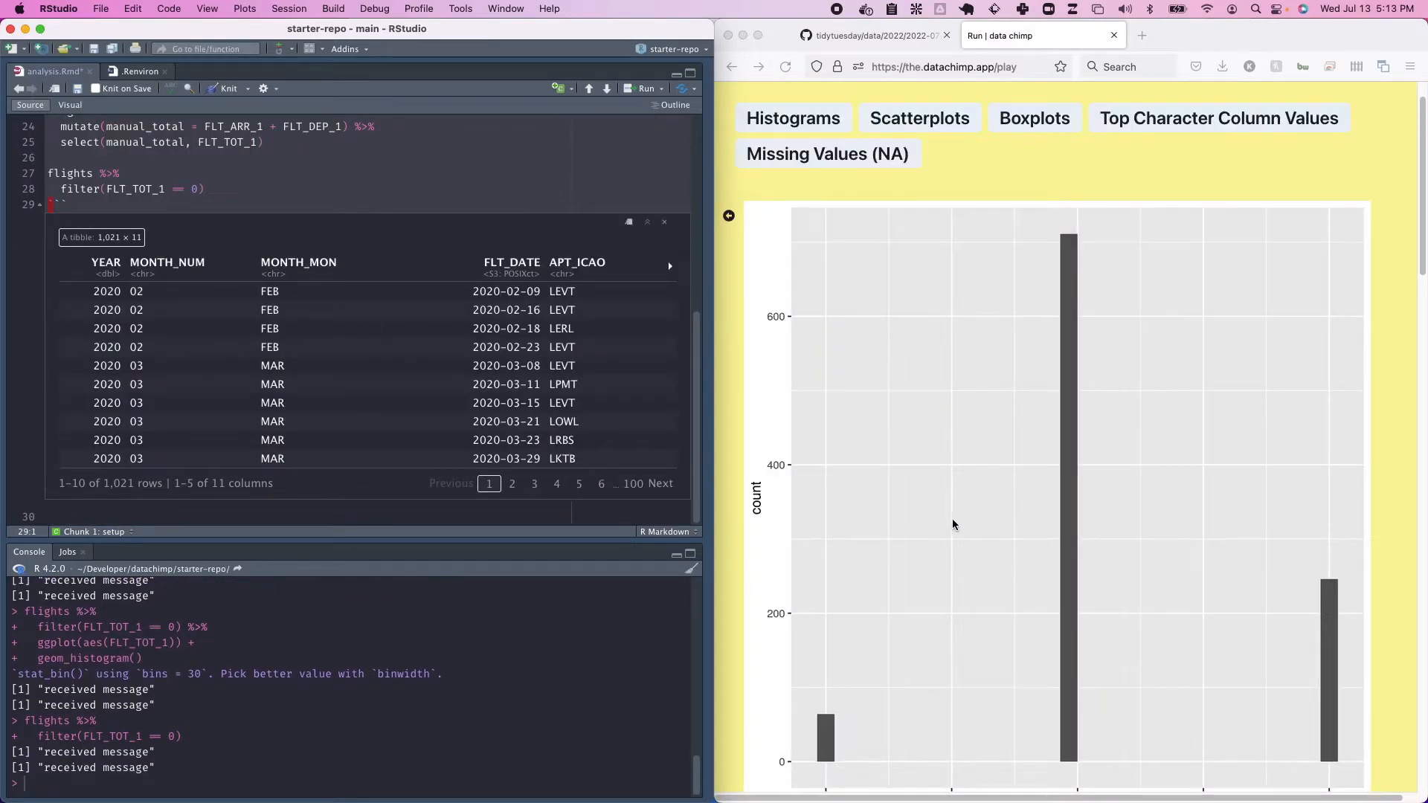
# Step: Examine data chimp's YEAR and FLT_DEP_1 histograms for the records whose total flights are zero
pyautogui.scroll(-2, 953, 524)
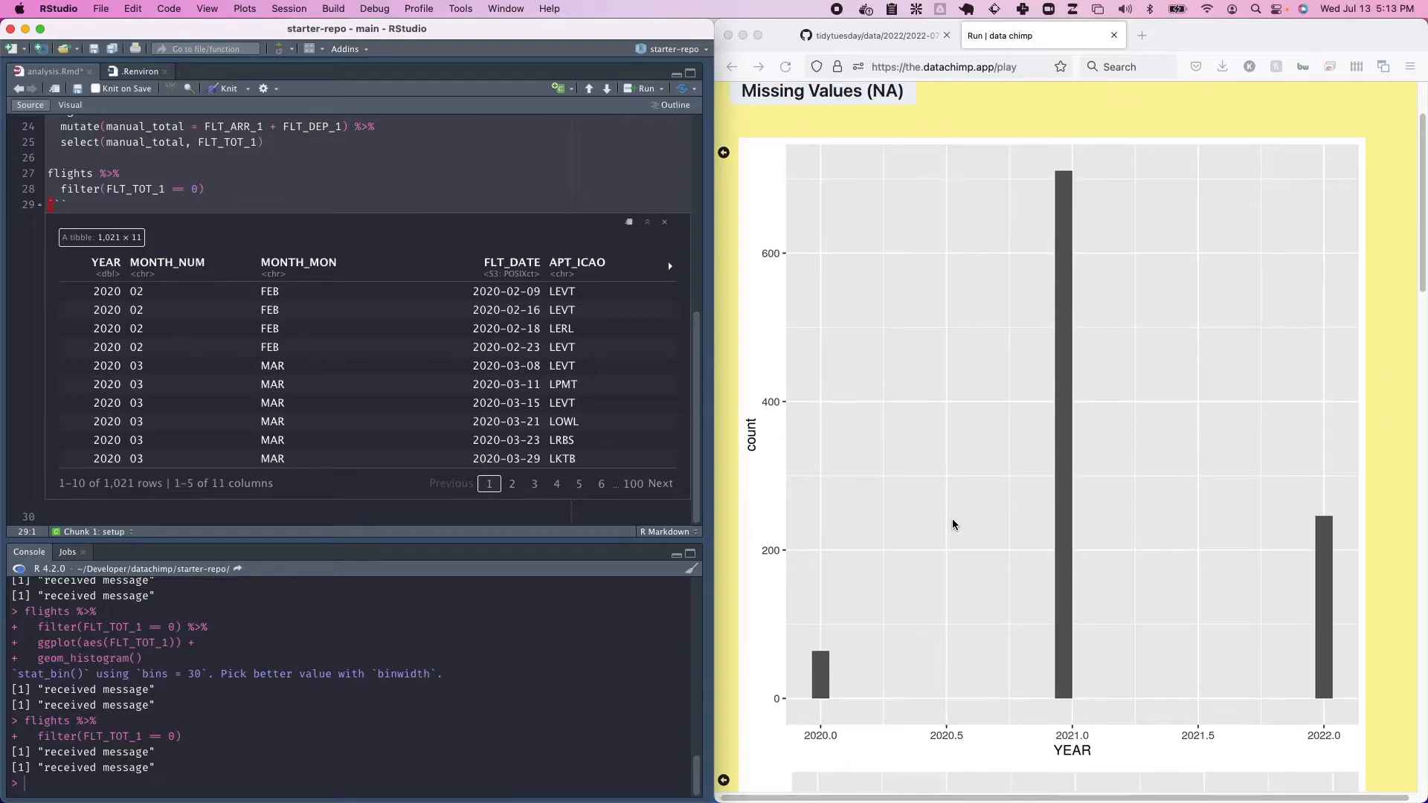
pyautogui.scroll(-4, 953, 524)
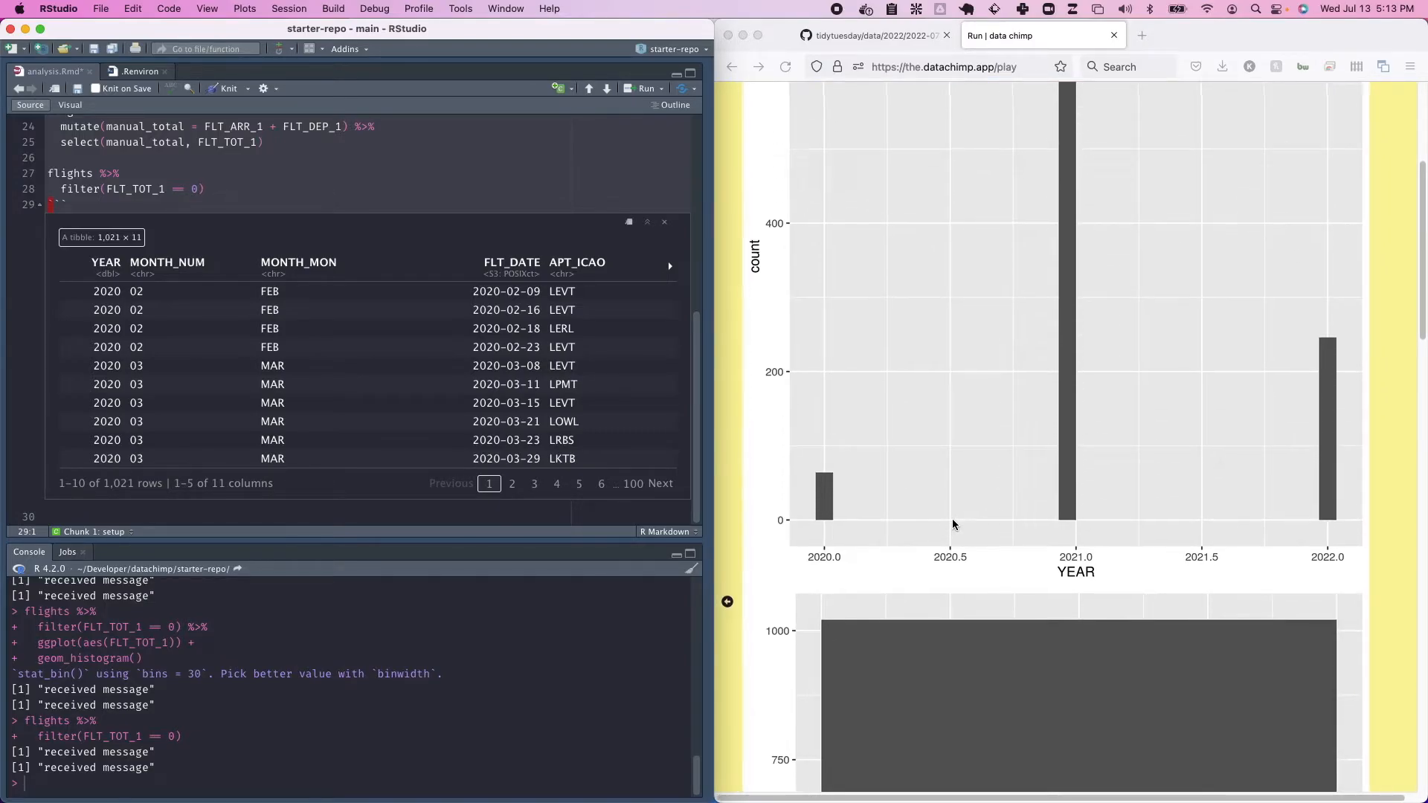
pyautogui.scroll(-7, 952, 521)
pyautogui.scroll(7, 952, 521)
pyautogui.scroll(2, 952, 521)
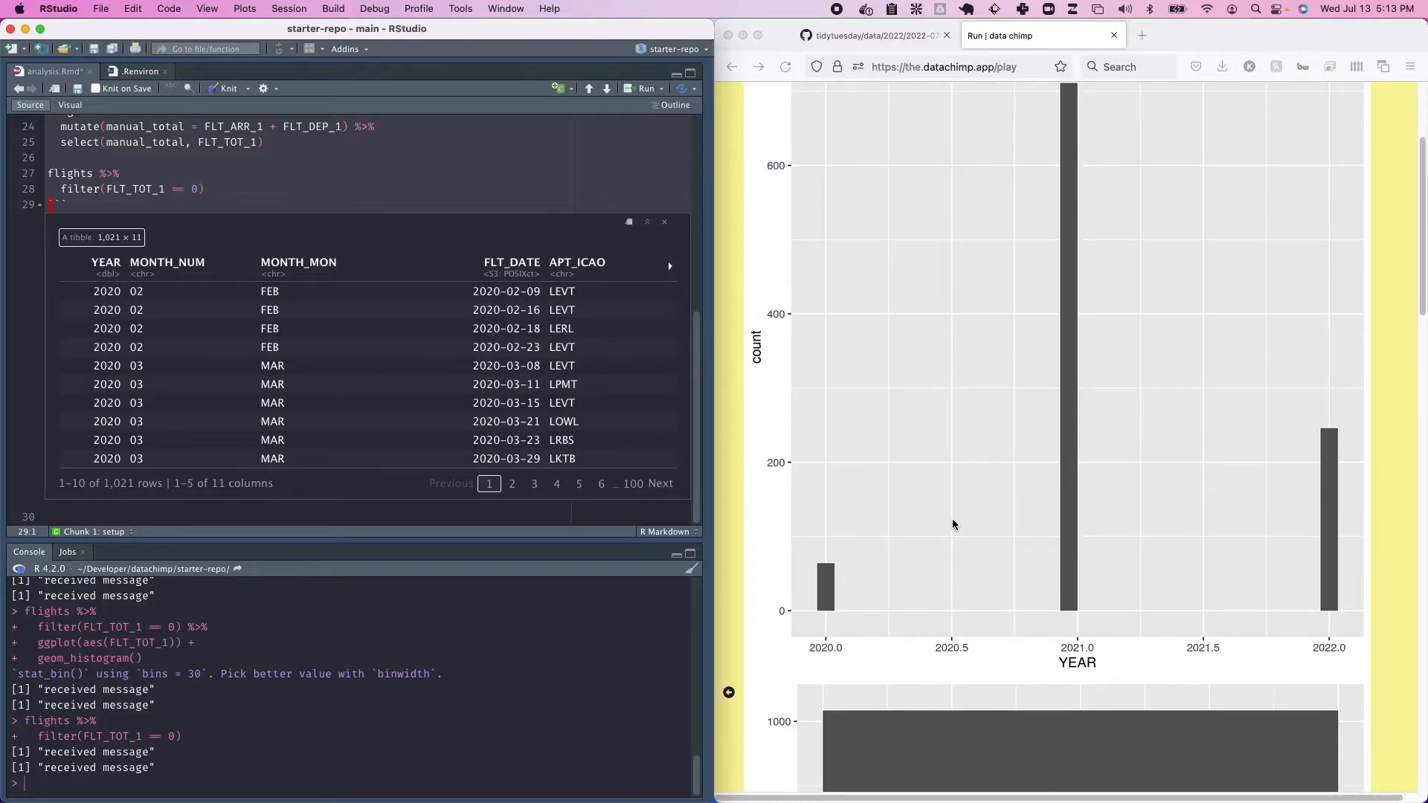
pyautogui.scroll(-14, 893, 424)
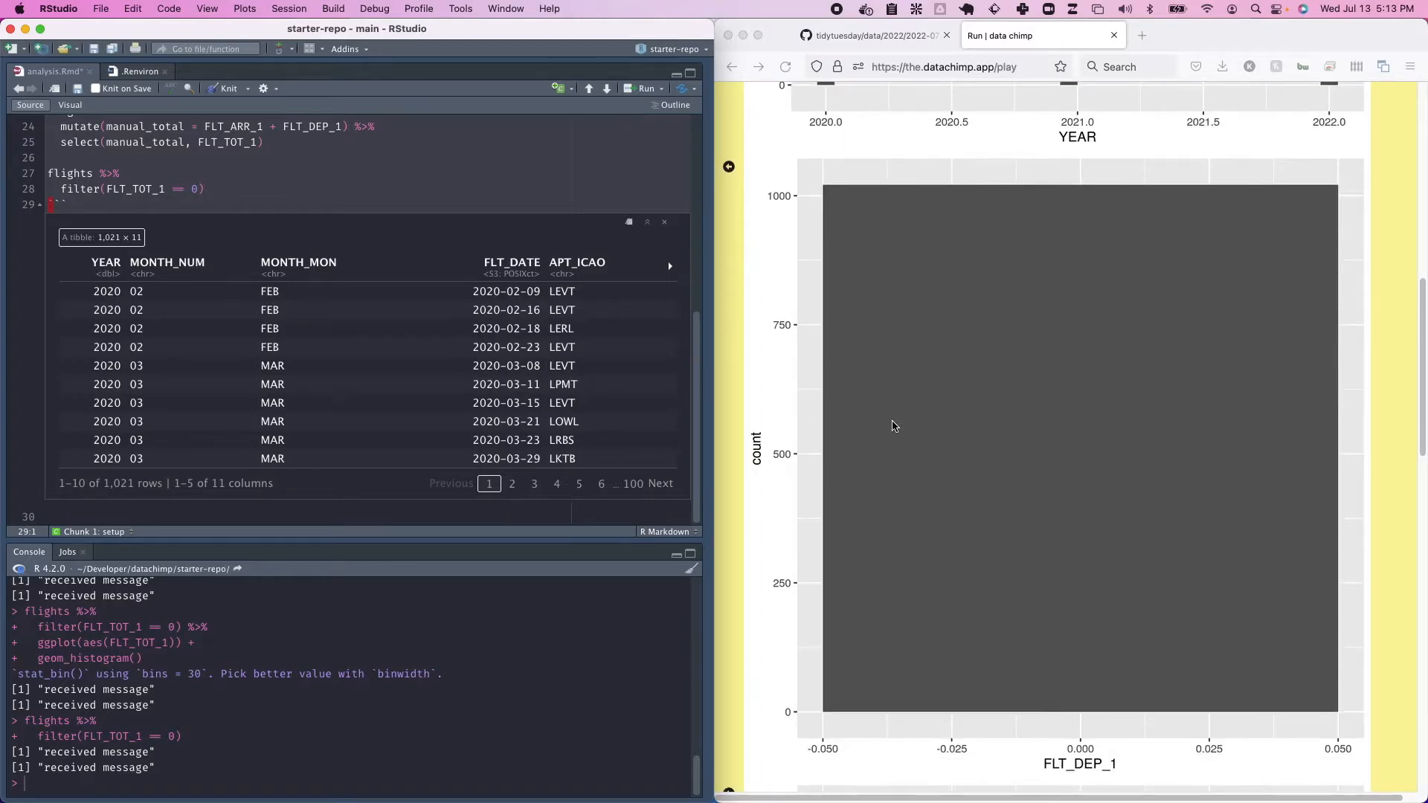
# Step: Remove the flights pipeline with filter(FLT_TOT_1 == 0) from the chunk, leaving an empty line in its place
pyautogui.scroll(18, 892, 426)
pyautogui.scroll(-1, 895, 447)
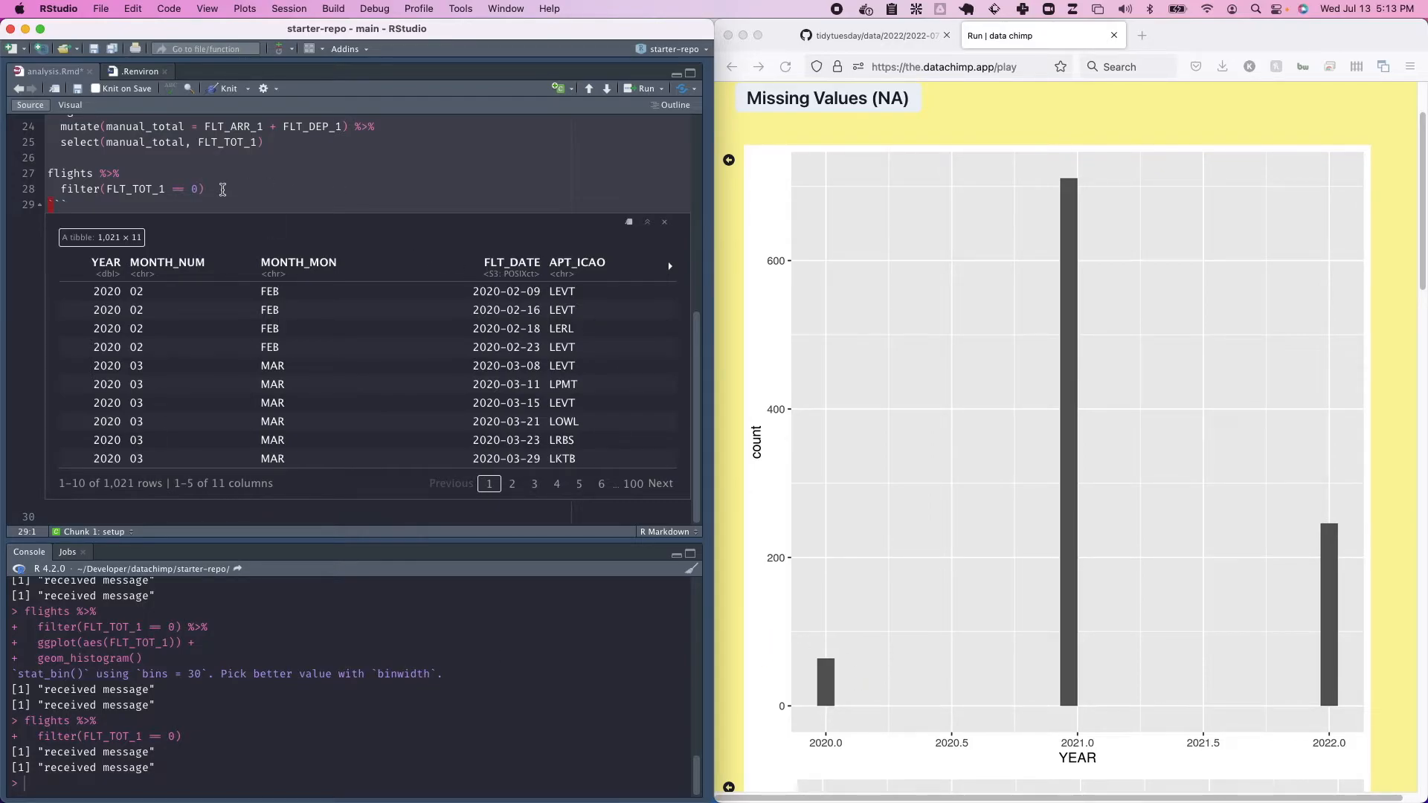
pyautogui.click(127, 188)
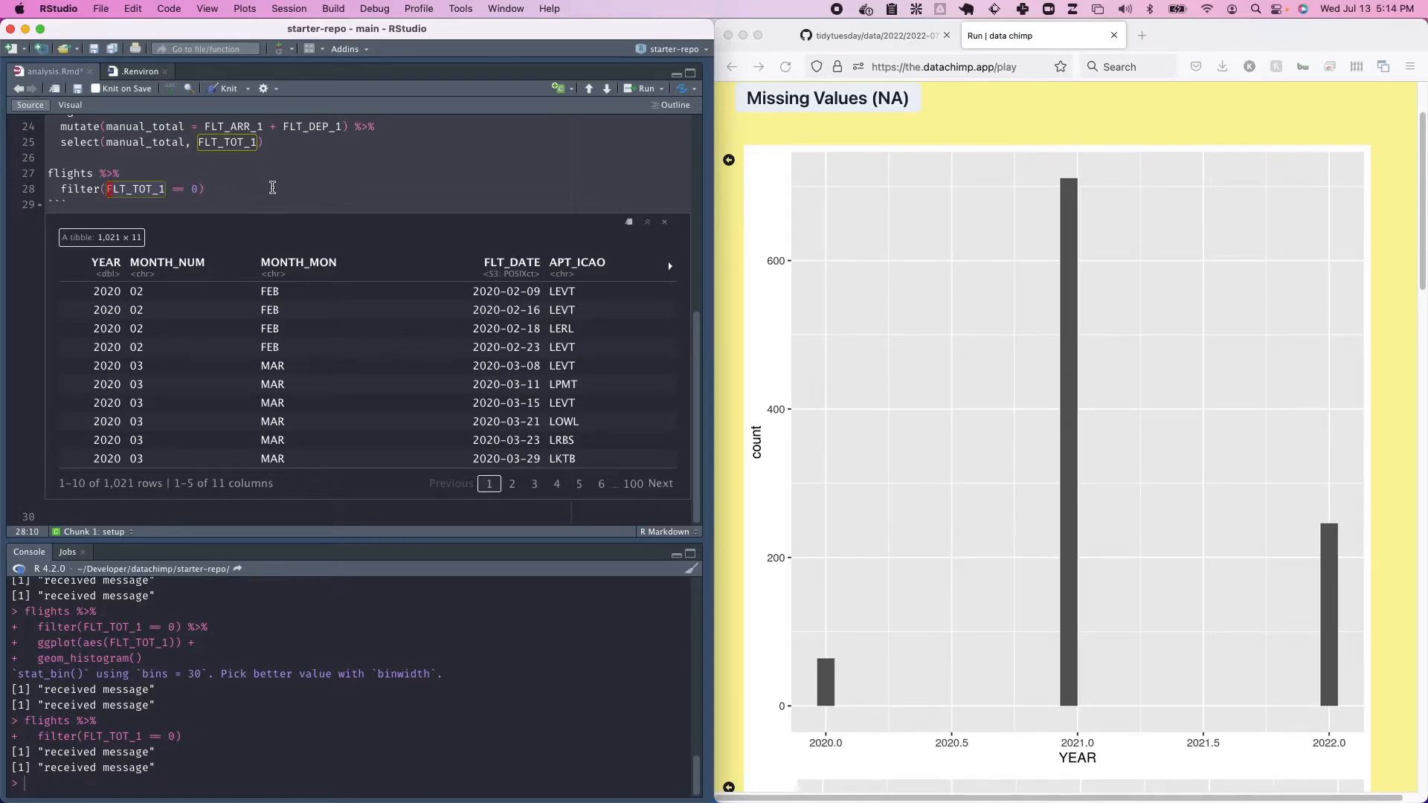
pyautogui.scroll(2, 253, 201)
pyautogui.click(232, 212)
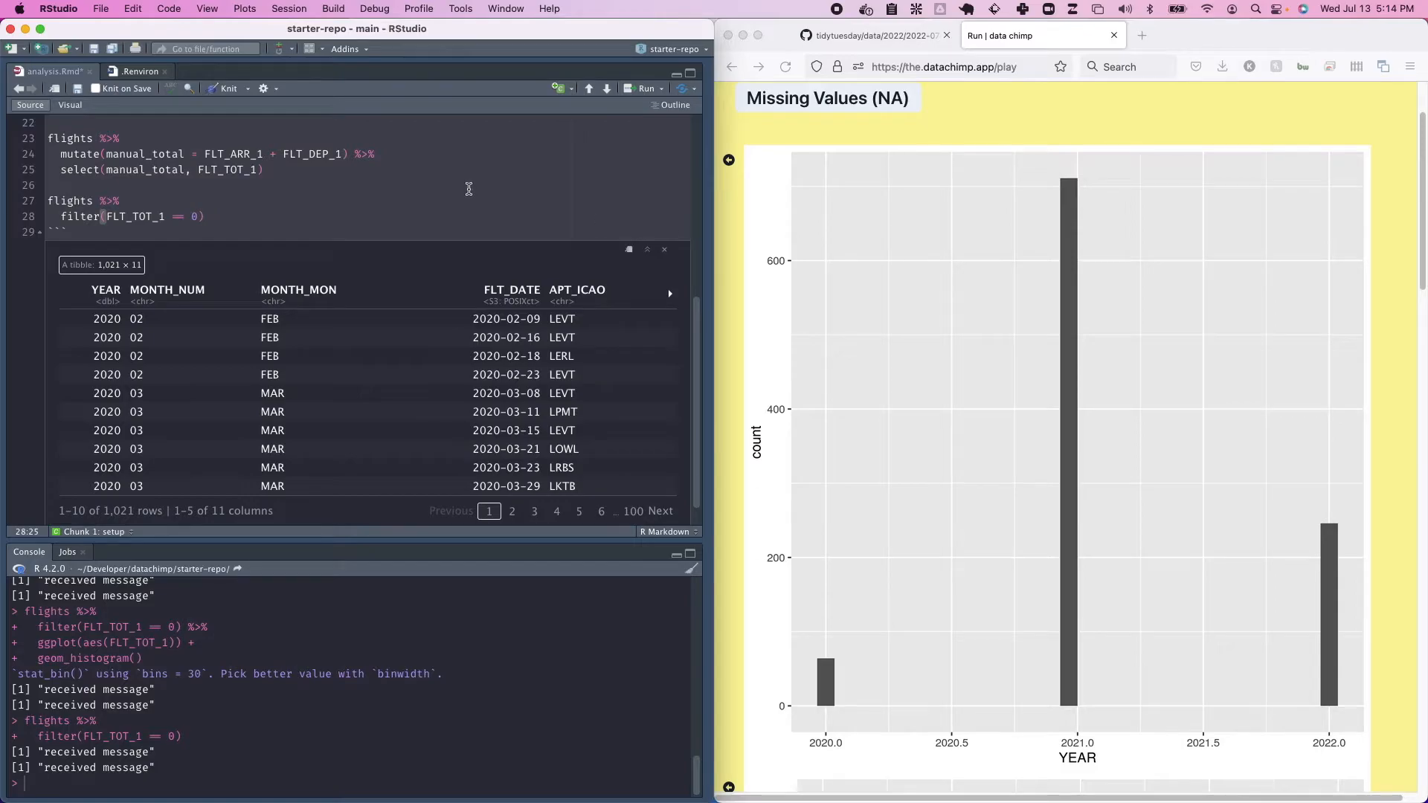
pyautogui.click(876, 192)
pyautogui.click(133, 212)
pyautogui.press('d')
pyautogui.press('d')
pyautogui.press('d')
pyautogui.press('d')
pyautogui.hotkey('shift', 'o')
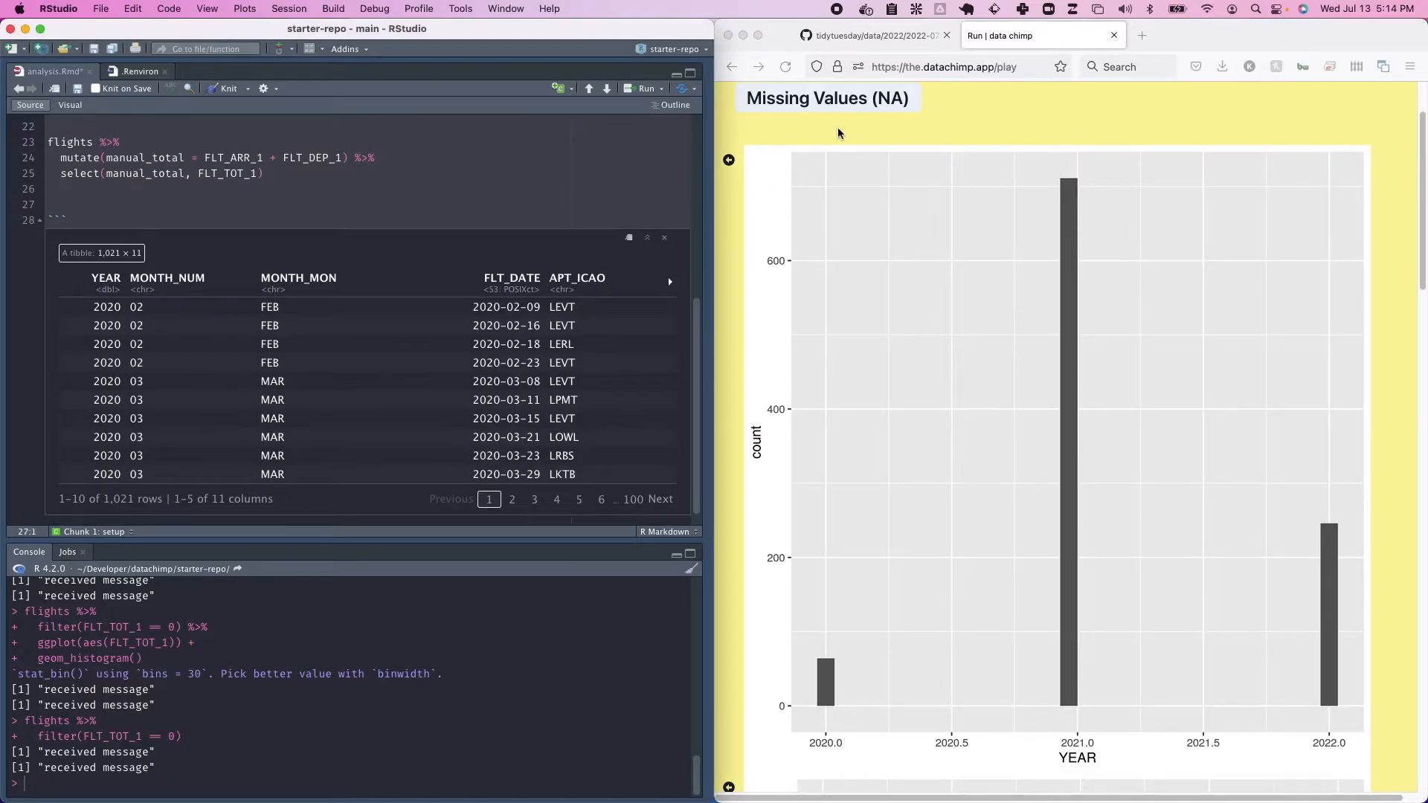
# Step: Send the code of data chimp's YEAR histogram to the empty line in the R Markdown chunk
pyautogui.click(851, 145)
pyautogui.click(238, 201)
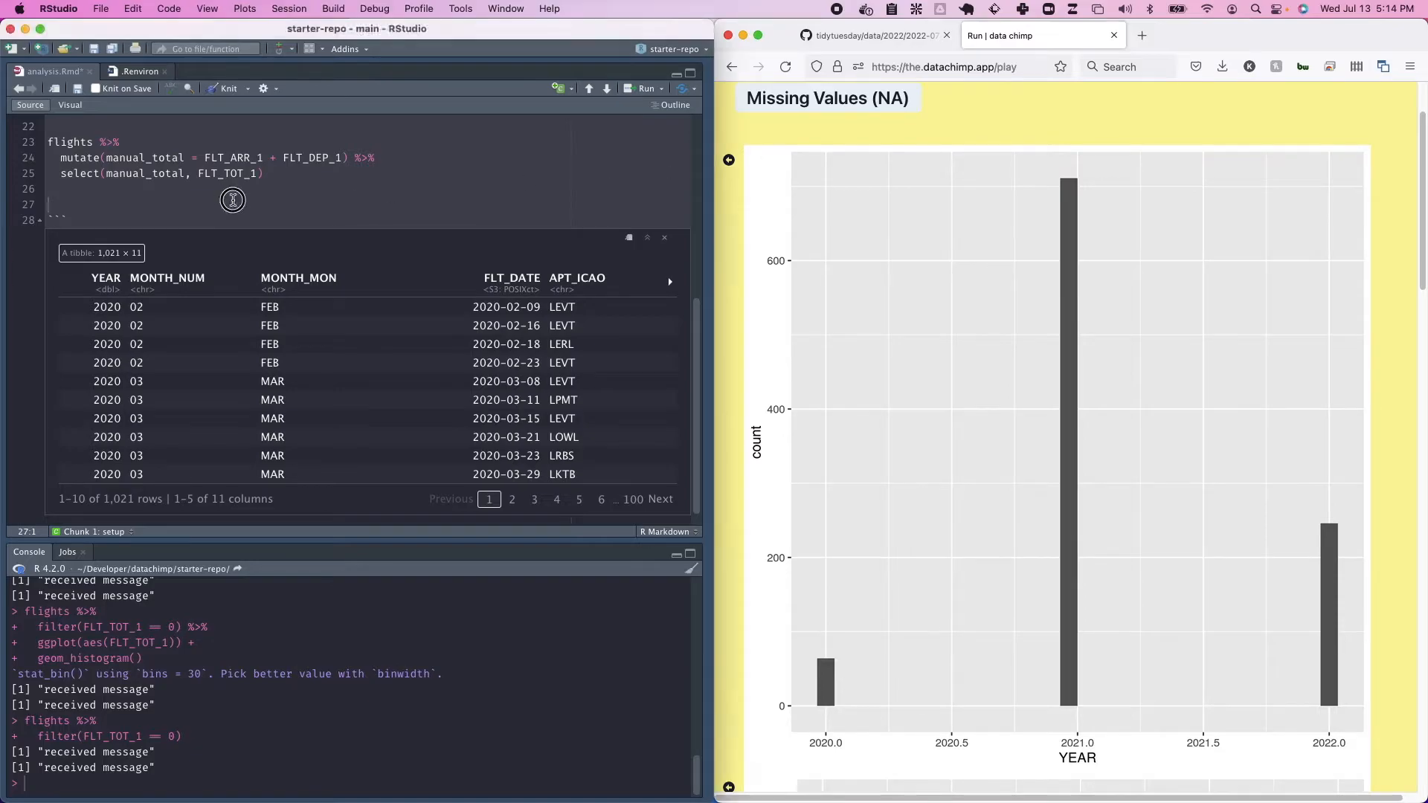
pyautogui.click(769, 158)
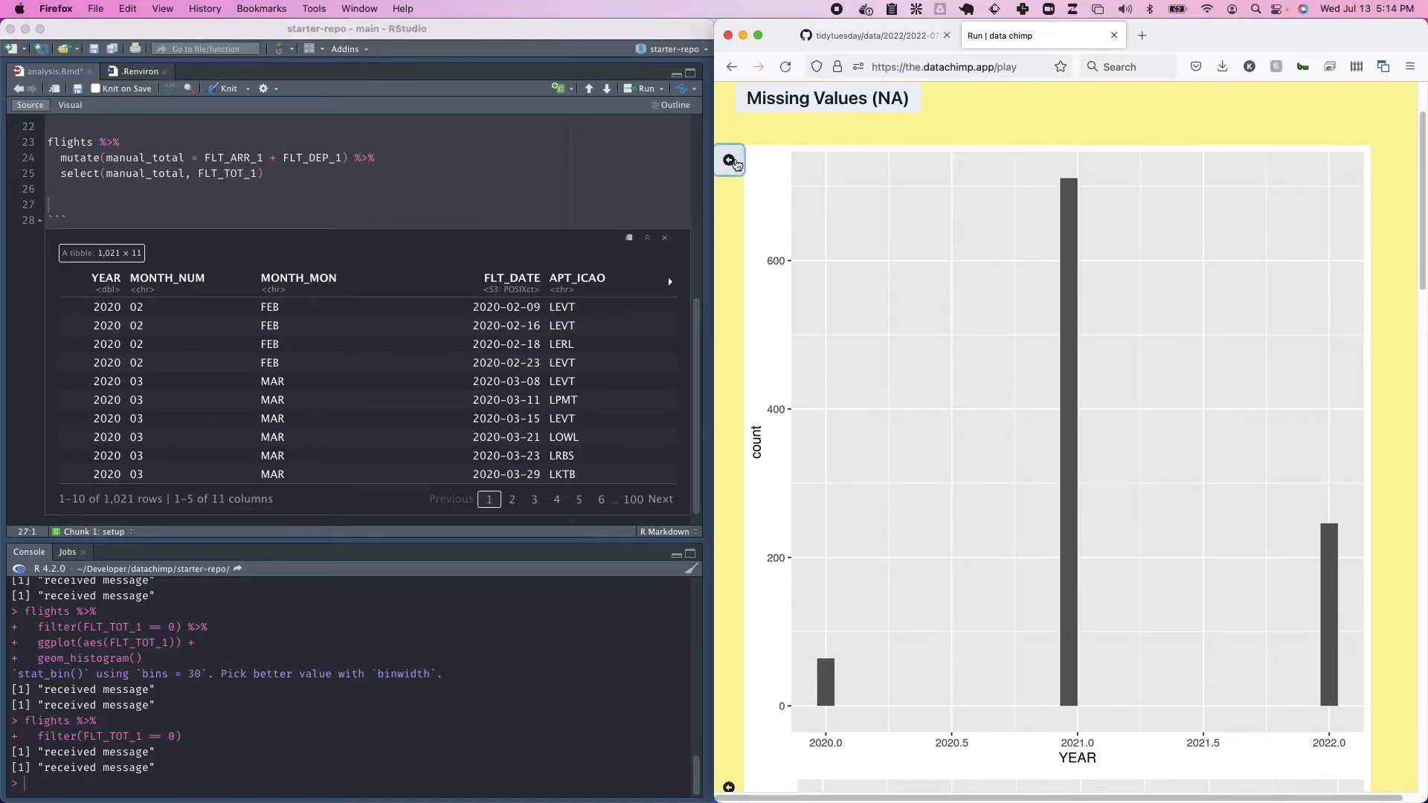
pyautogui.click(730, 161)
# Step: Break the inserted line after flights %>% so that ggplot(aes(YEAR)) starts on its own line
pyautogui.click(352, 193)
pyautogui.press('w')
pyautogui.press('w')
pyautogui.press('w')
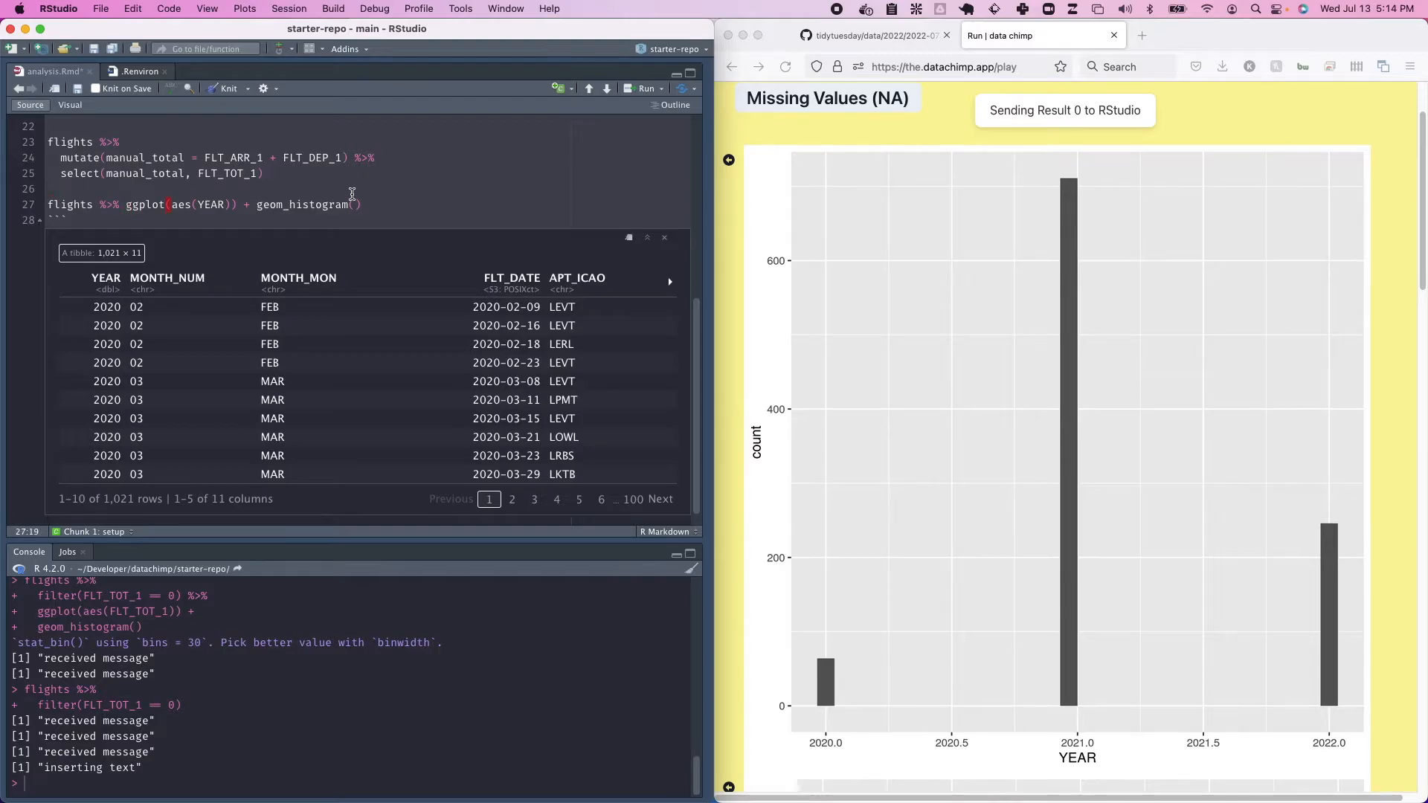
pyautogui.press('b')
pyautogui.press('b')
pyautogui.press('b')
pyautogui.press('b')
pyautogui.press('b')
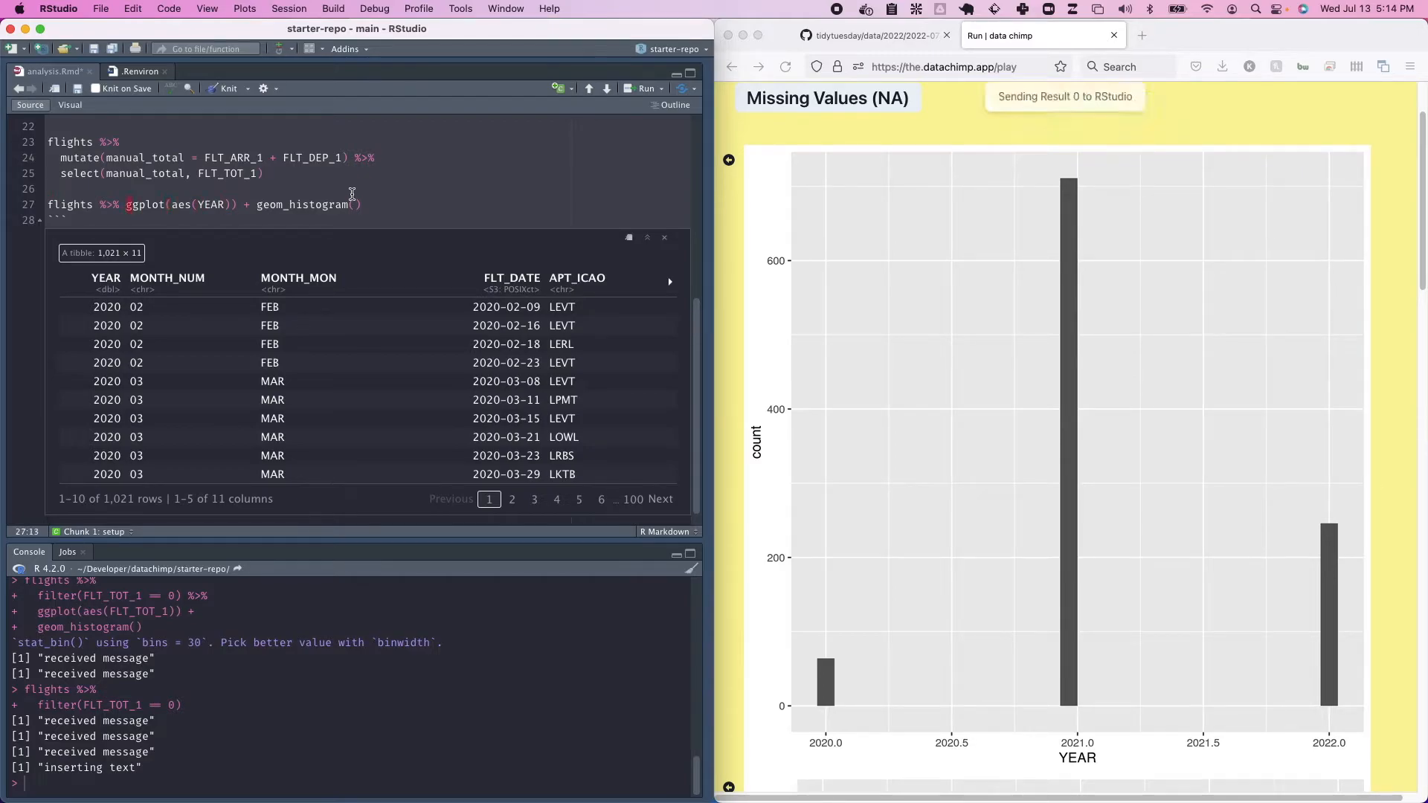
pyautogui.press('i')
pyautogui.press('Return')
pyautogui.press('Escape')
# Step: Move geom_histogram() onto its own line, save the file and run the YEAR histogram pipeline
pyautogui.press('w')
pyautogui.press('w')
pyautogui.press('w')
pyautogui.press('w')
pyautogui.press('w')
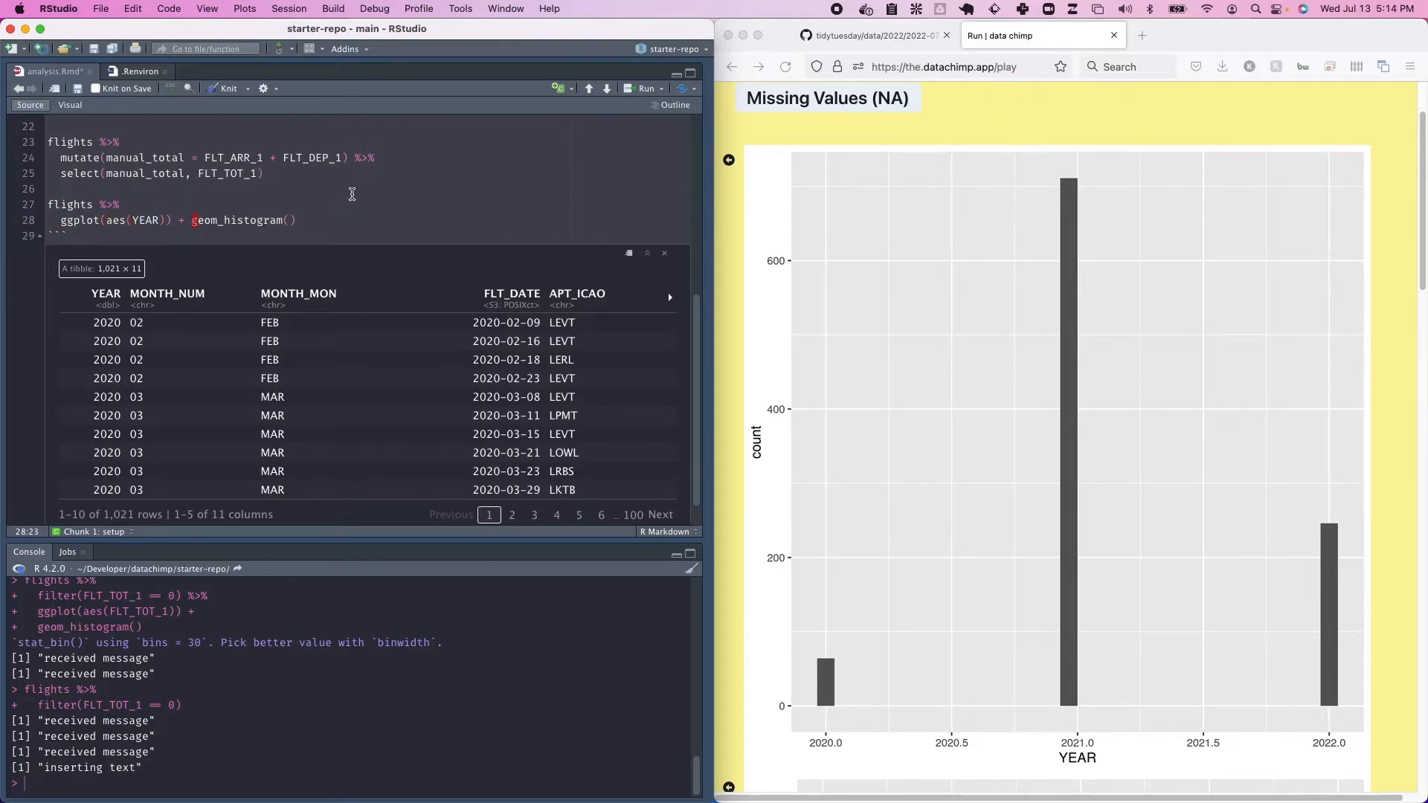
pyautogui.press('i')
pyautogui.press('Return')
pyautogui.press('super+s')
pyautogui.press('super+Return')
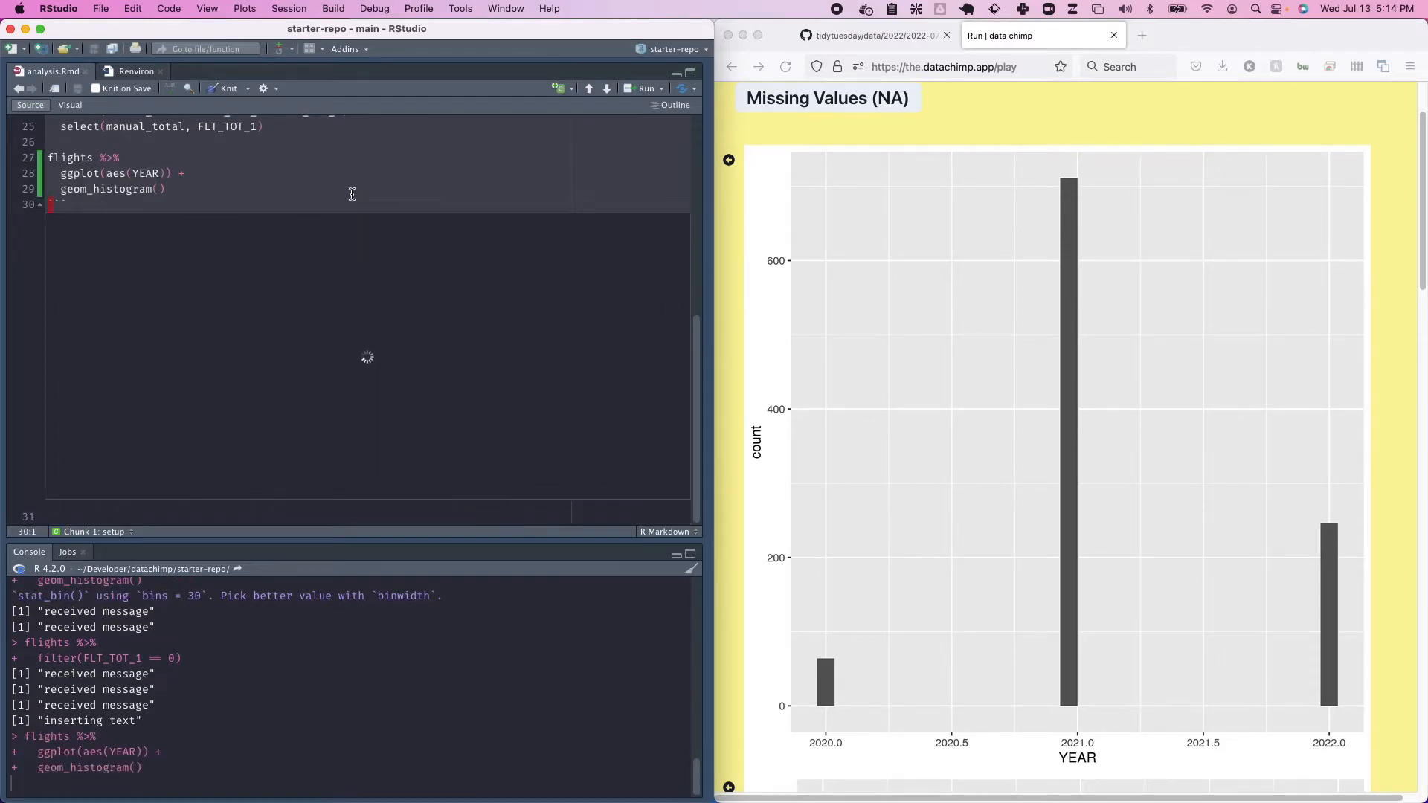
# Step: Examine the YEAR histogram for how many records each year contains
pyautogui.scroll(-3, 346, 397)
pyautogui.scroll(2, 346, 397)
pyautogui.scroll(2, 297, 298)
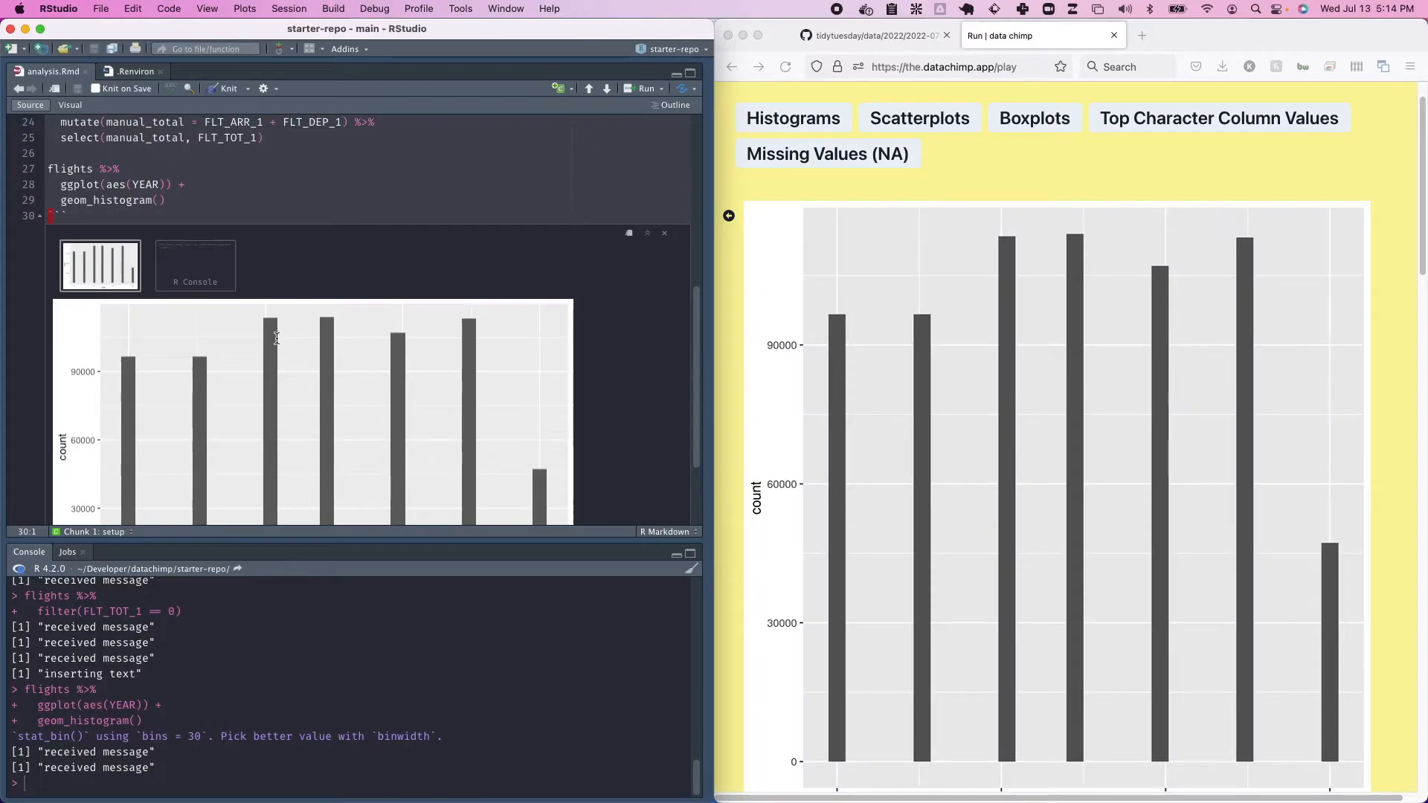
pyautogui.scroll(-1, 250, 190)
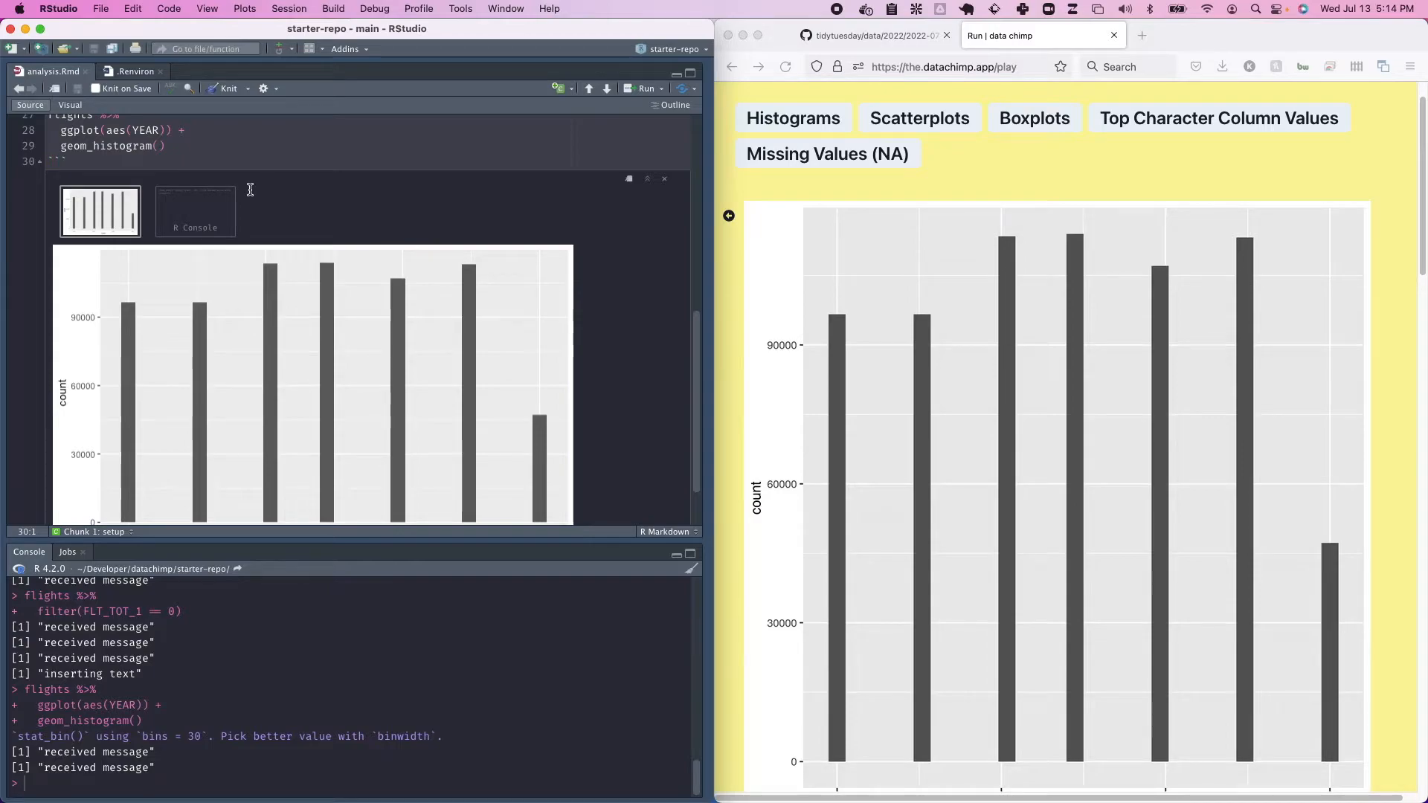
pyautogui.scroll(2, 147, 161)
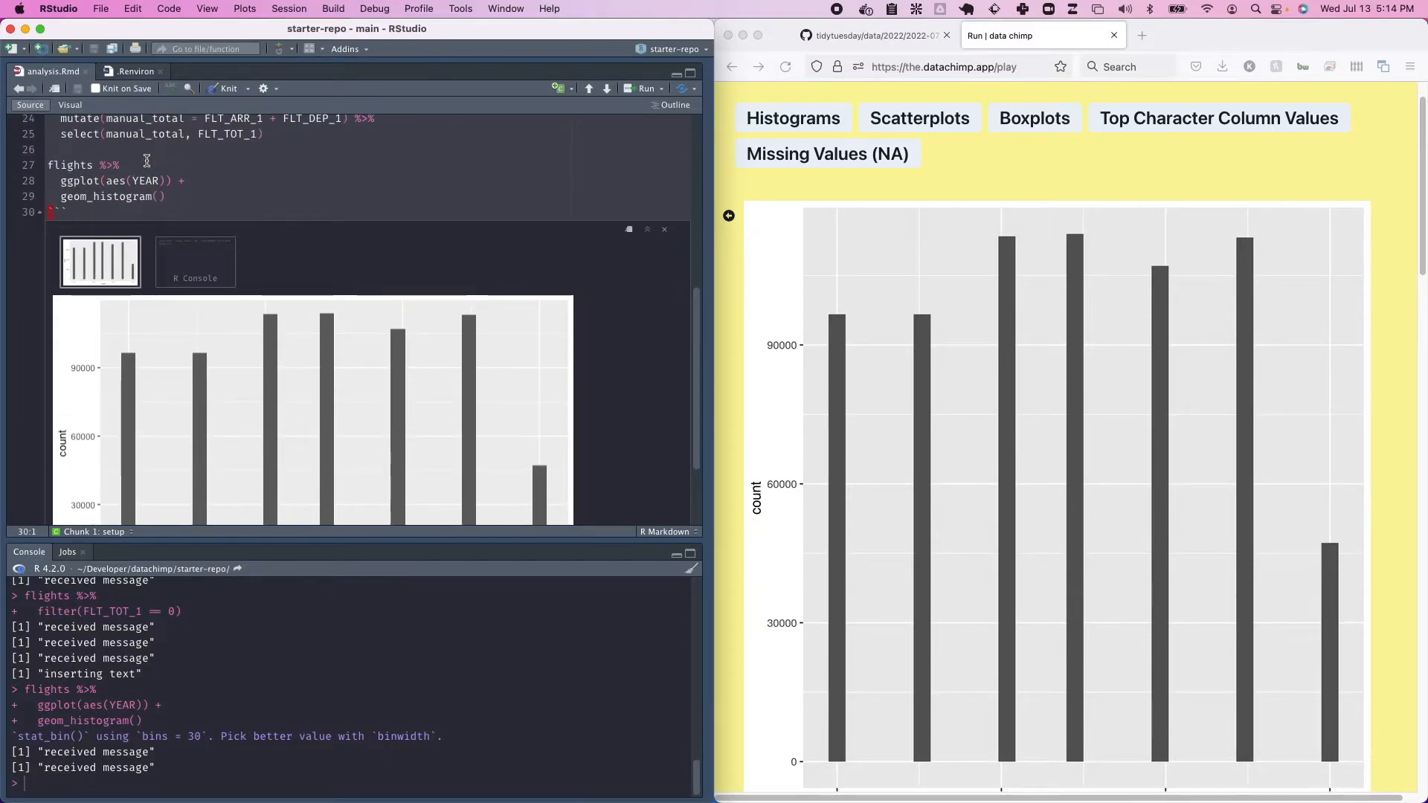
pyautogui.scroll(1, 147, 161)
# Step: Add group_by(YEAR) %>% on a new line between flights %>% and the ggplot call
pyautogui.click(145, 176)
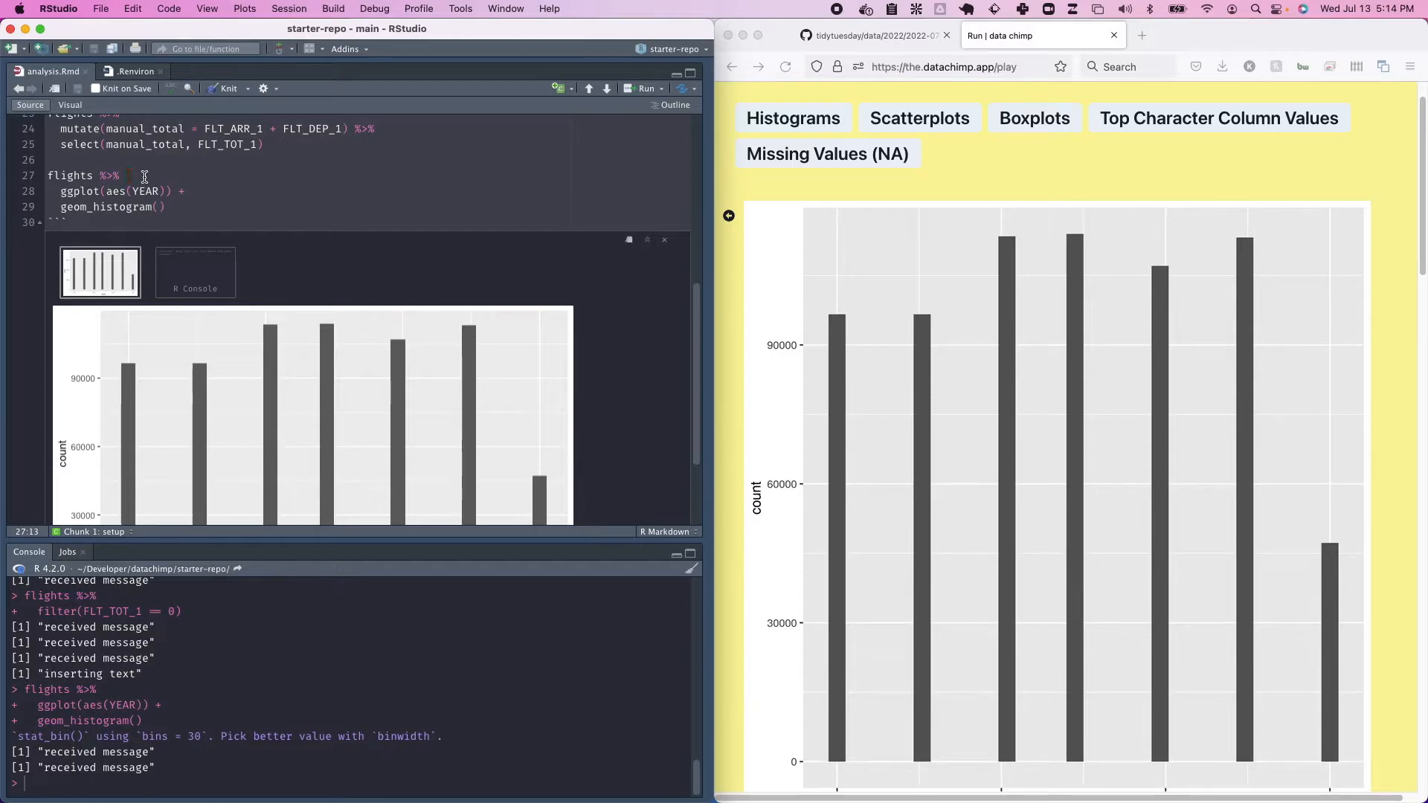
pyautogui.scroll(1, 124, 200)
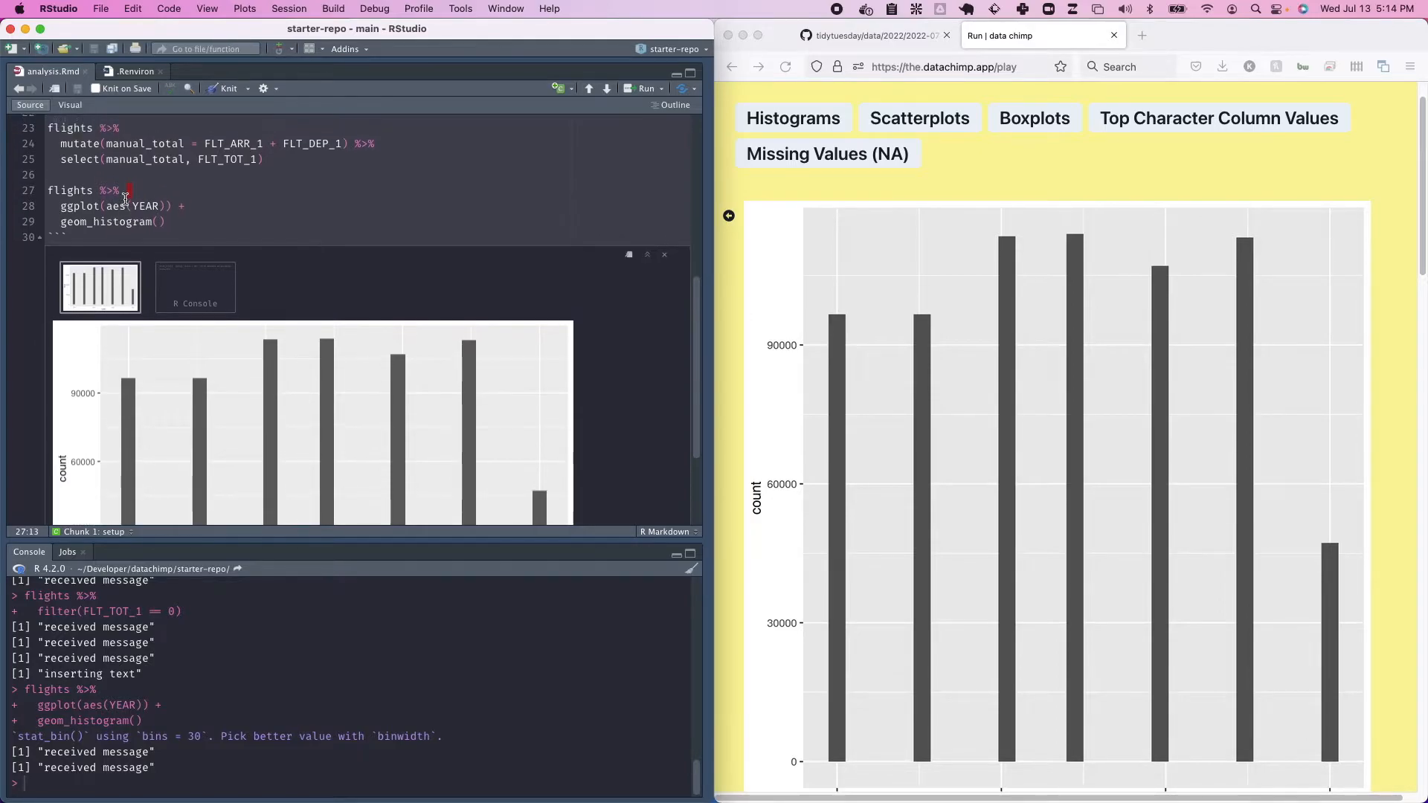
pyautogui.click(221, 205)
pyautogui.press('BackSpace')
pyautogui.press('BackSpace')
pyautogui.press('Return')
pyautogui.write('group_by(YEAR) %>%')
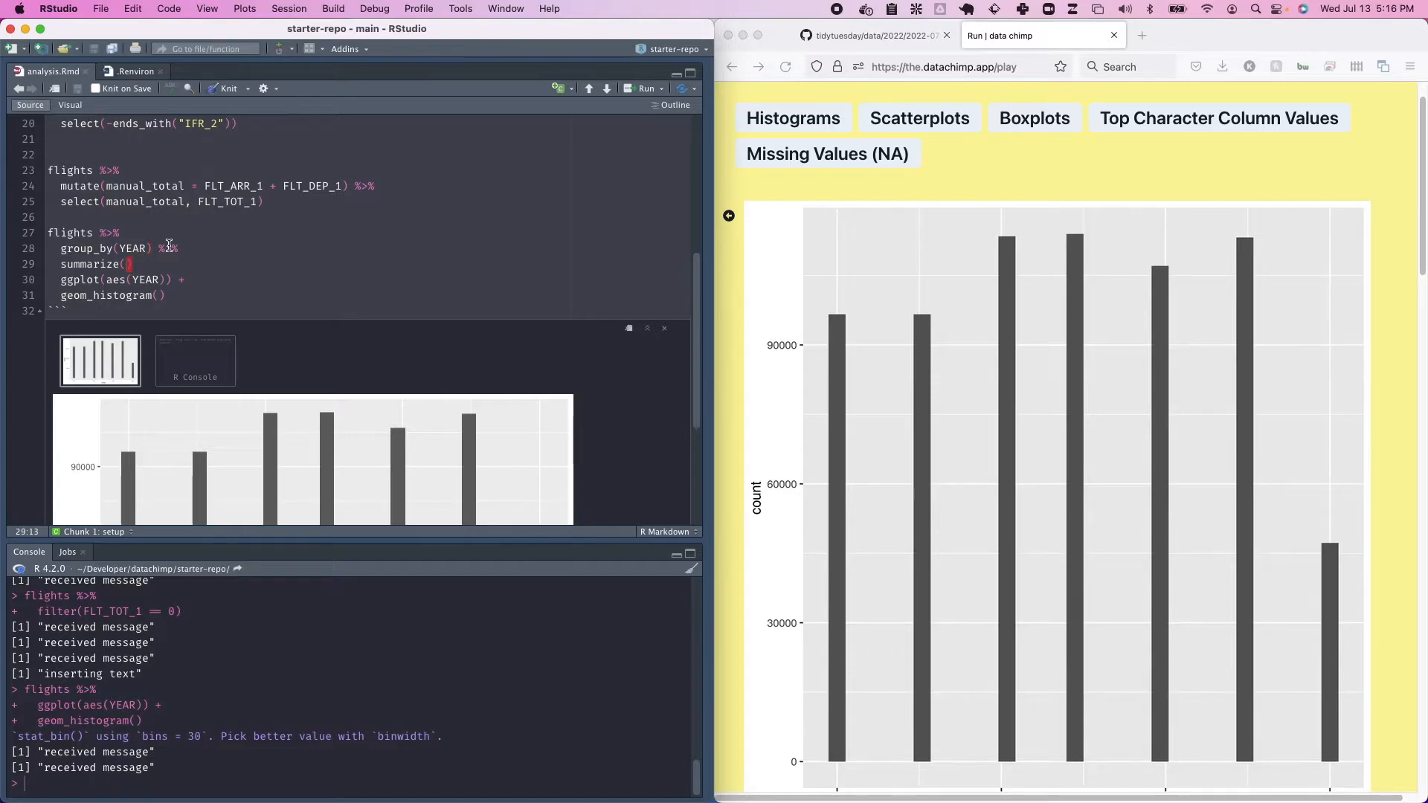
# Step: Fill the summarize call below group_by(YEAR) with total = sum(FLT_TOT_1)
pyautogui.press('Left')
pyautogui.write('total ')
pyautogui.write('= sum(FLT_')
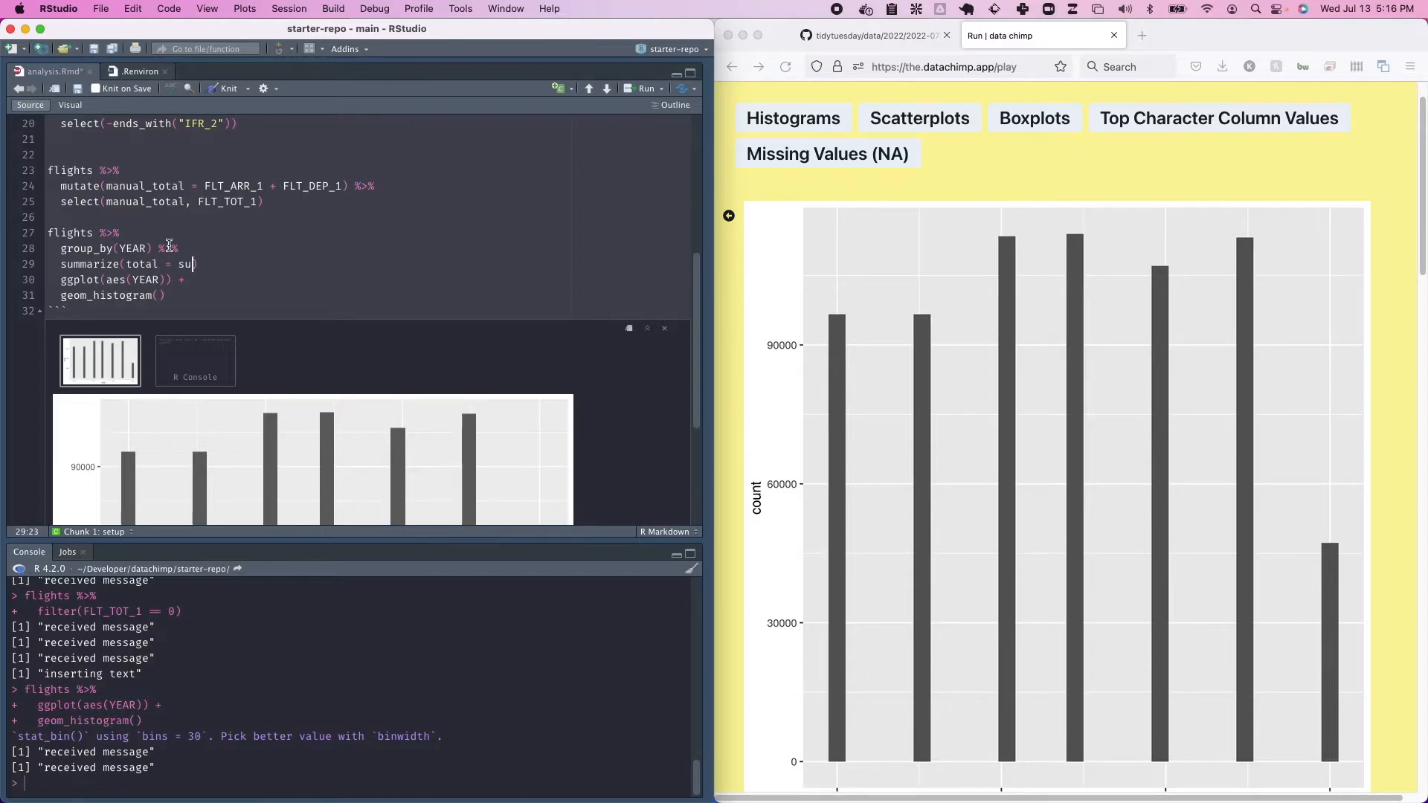
pyautogui.press('Down')
pyautogui.press('Down')
pyautogui.press('Down')
pyautogui.press('Return')
# Step: Replace summarize with mutate, end that line with %>% and save the file
pyautogui.write('bcwmtuat')
pyautogui.press('BackSpace')
pyautogui.press('BackSpace')
pyautogui.press('BackSpace')
pyautogui.press('BackSpace')
pyautogui.write('utate')
pyautogui.press('Escape')
pyautogui.write('AR) %>%')
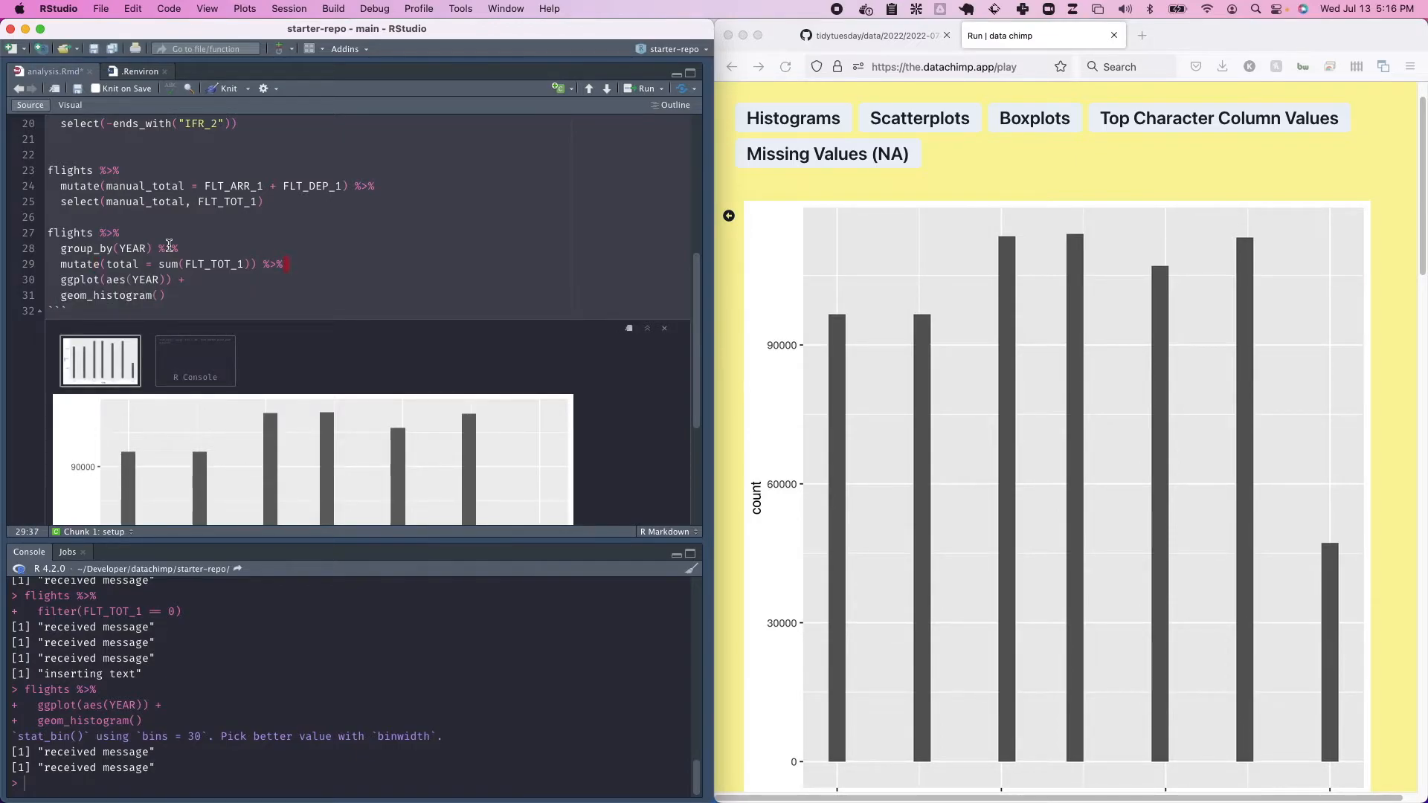
pyautogui.press('super+s')
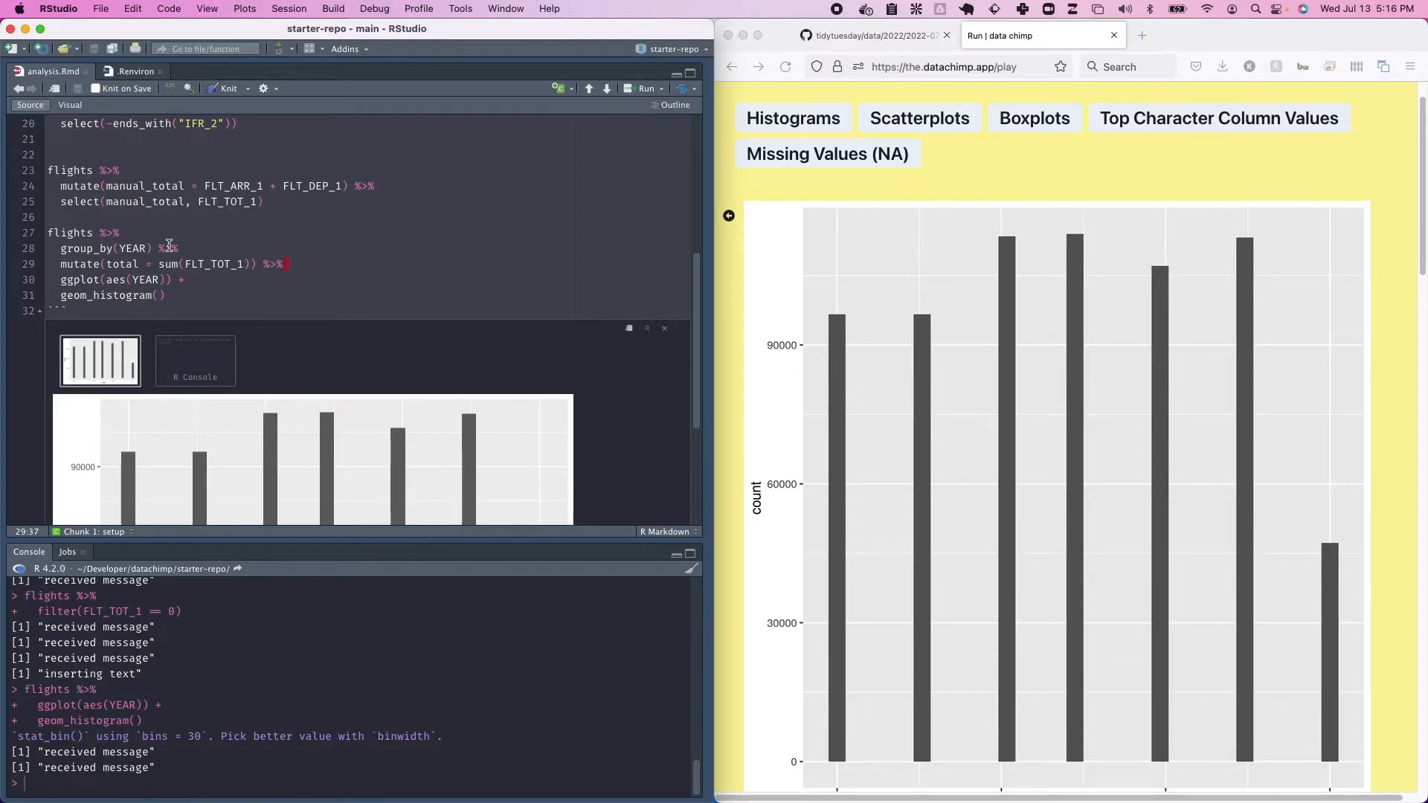
# Step: Change geom_histogram() to geom_col() in the last line of the pipeline
pyautogui.press('Escape')
pyautogui.scroll(-5, 169, 245)
pyautogui.scroll(2, 168, 245)
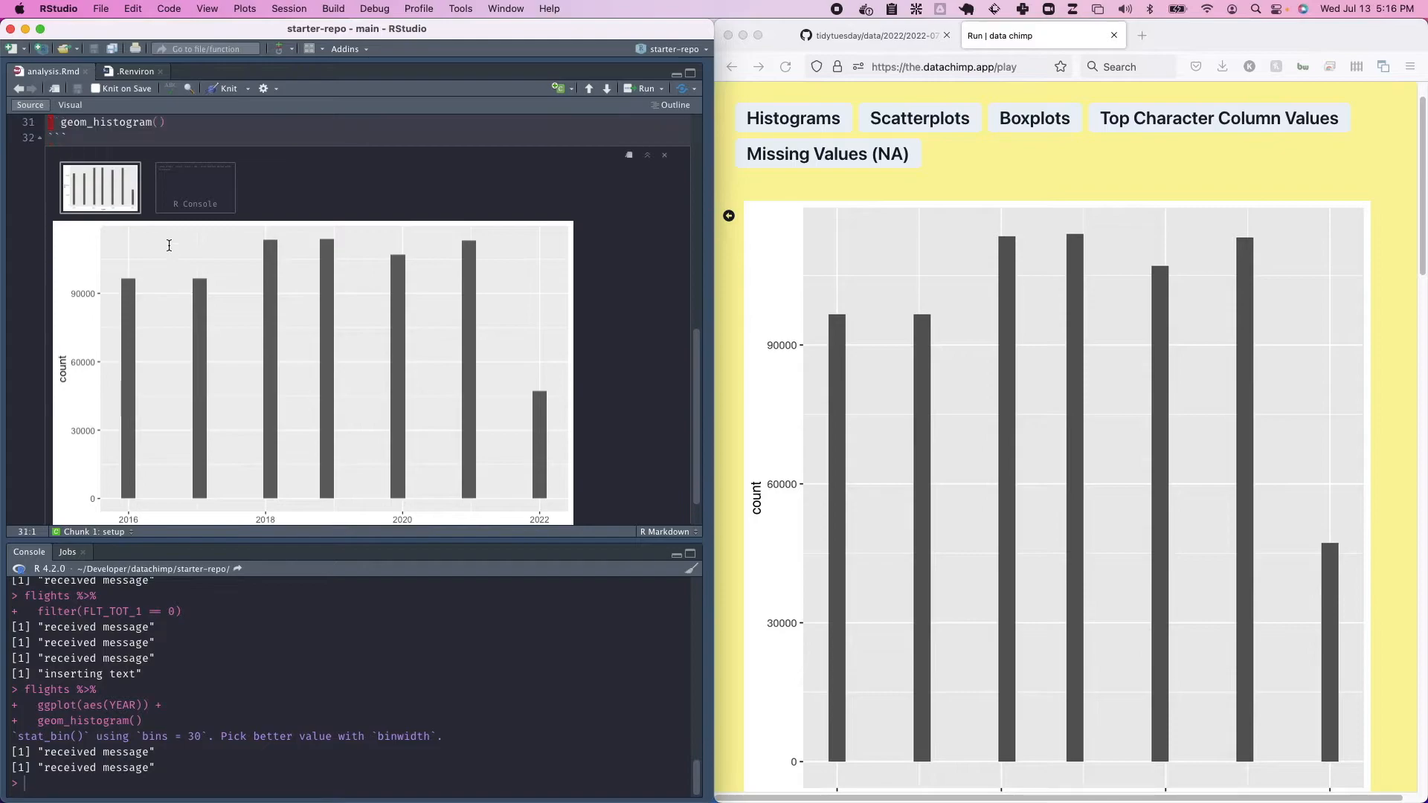
pyautogui.press('h')
pyautogui.press('h')
pyautogui.press('h')
pyautogui.press('h')
pyautogui.press('h')
pyautogui.press('h')
pyautogui.press('x')
pyautogui.press('x')
pyautogui.press('x')
pyautogui.press('x')
pyautogui.press('x')
pyautogui.press('x')
pyautogui.press('x')
pyautogui.press('x')
pyautogui.press('x')
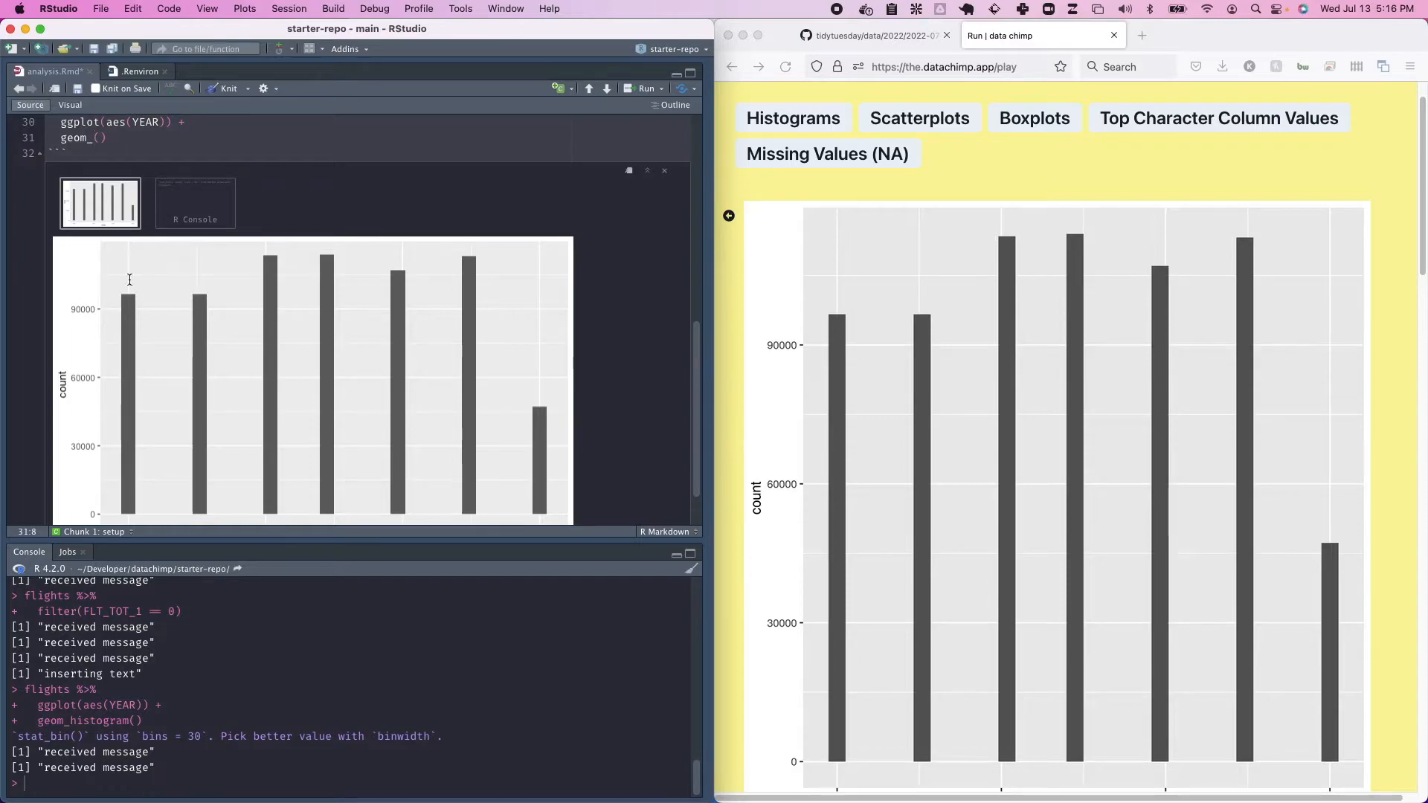
pyautogui.write('i')
pyautogui.write('ba')
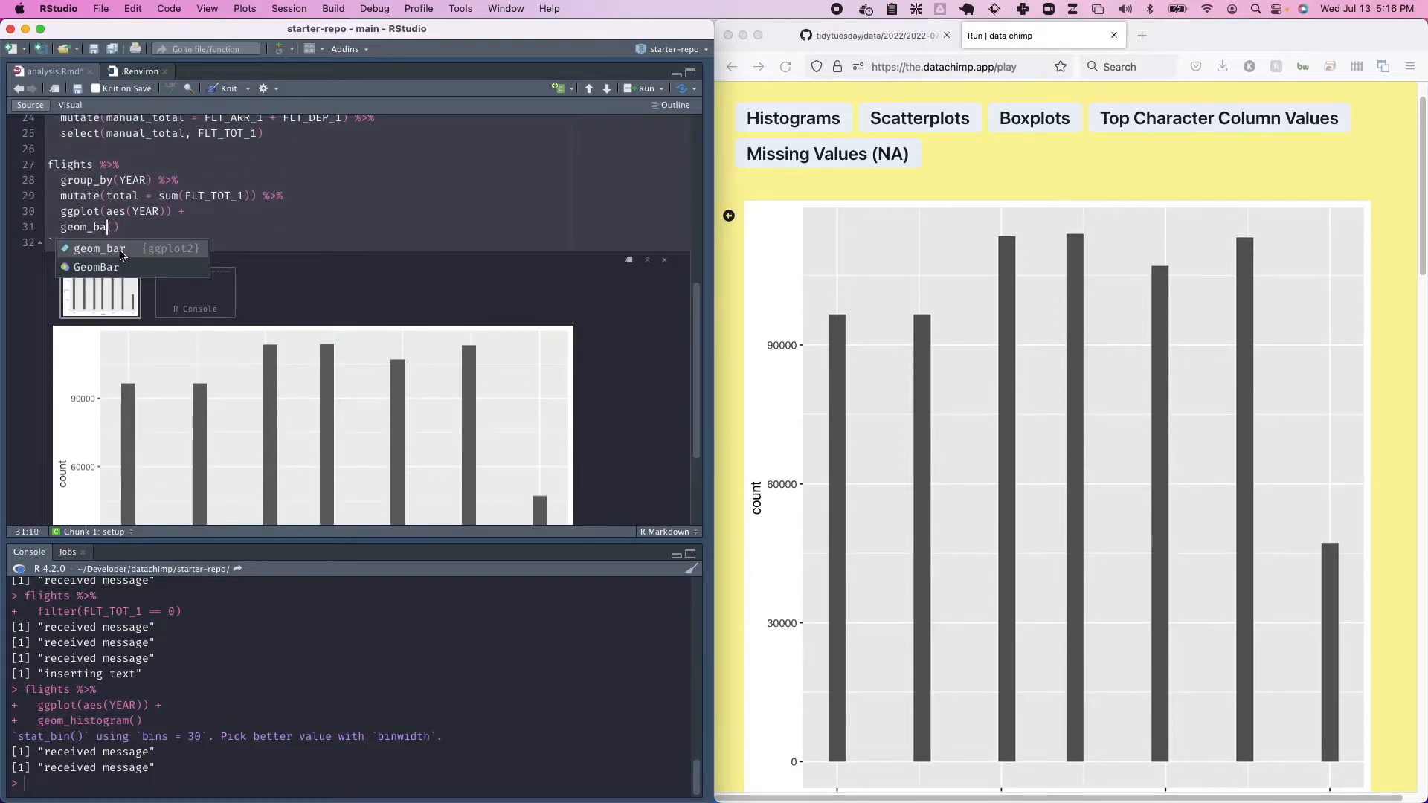
pyautogui.press('BackSpace')
pyautogui.press('BackSpace')
pyautogui.write('col')
pyautogui.press('Escape')
# Step: Add total as the second aesthetic, giving aes(YEAR, total), and run the pipeline
pyautogui.press('k')
pyautogui.press('w')
pyautogui.press('w')
pyautogui.write(', total')
pyautogui.press('Escape')
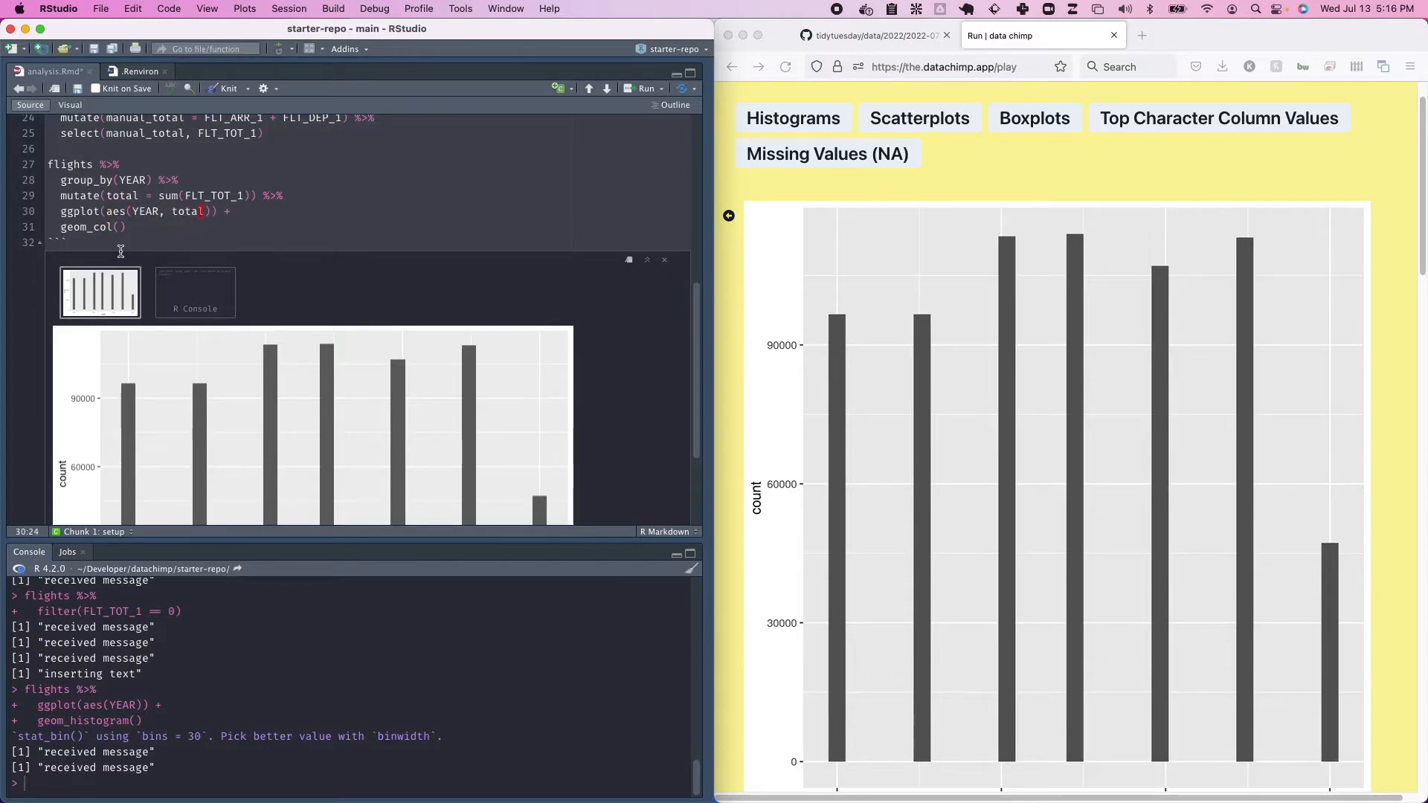
pyautogui.press('super+shift+Return')
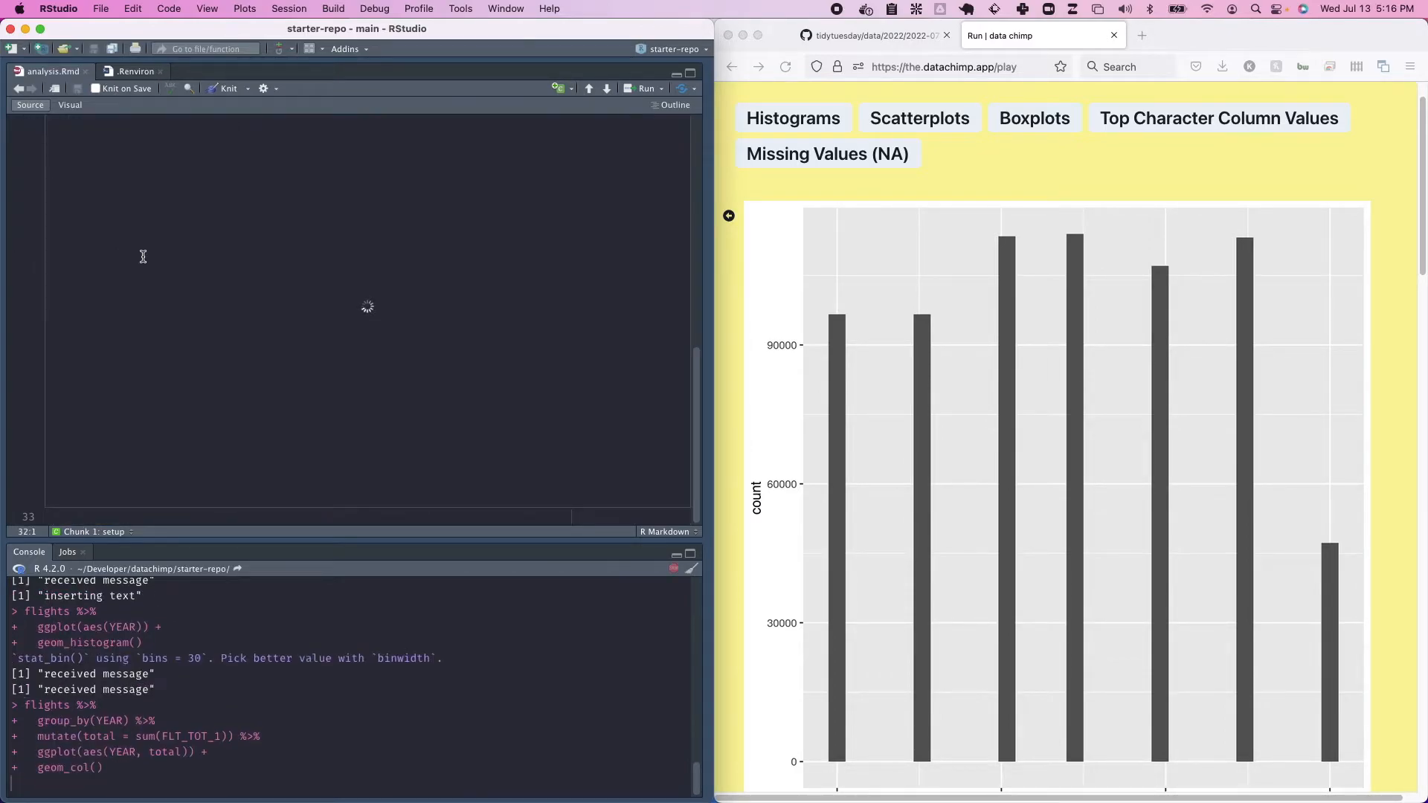
# Step: Examine the column chart of total flights per year against its pipeline code, and check the code for errors
pyautogui.scroll(4, 170, 255)
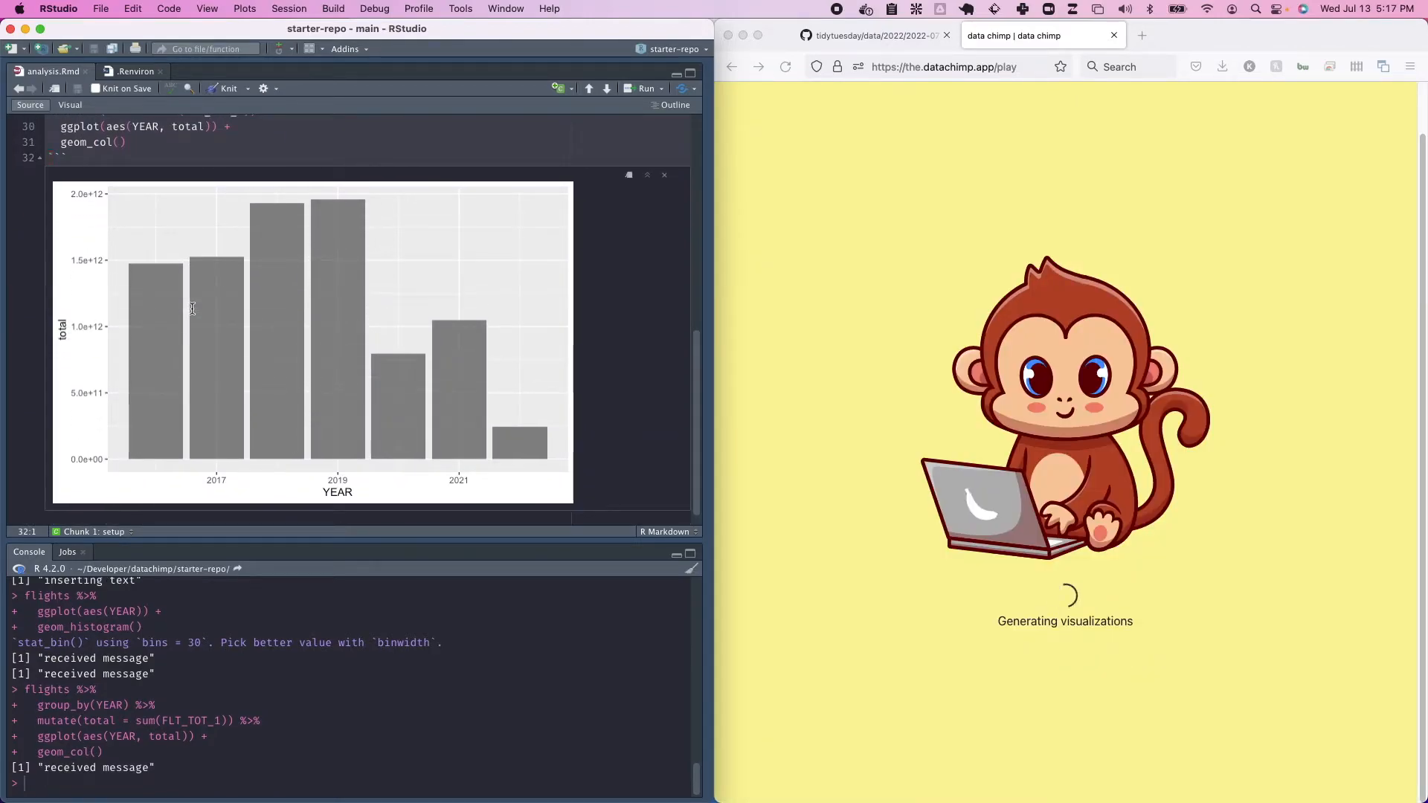
pyautogui.scroll(1, 192, 305)
pyautogui.scroll(2, 195, 296)
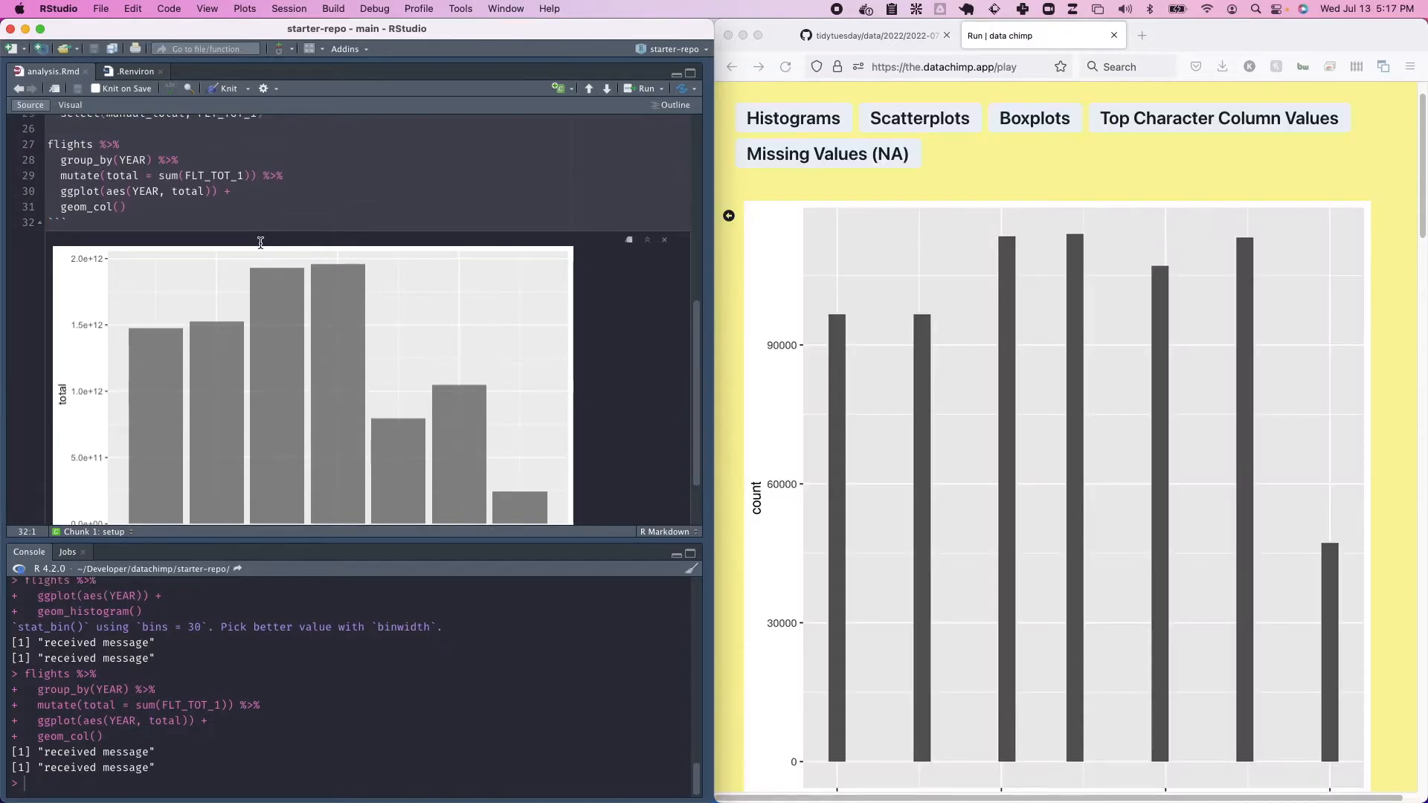
pyautogui.scroll(-3, 279, 312)
pyautogui.scroll(3, 310, 320)
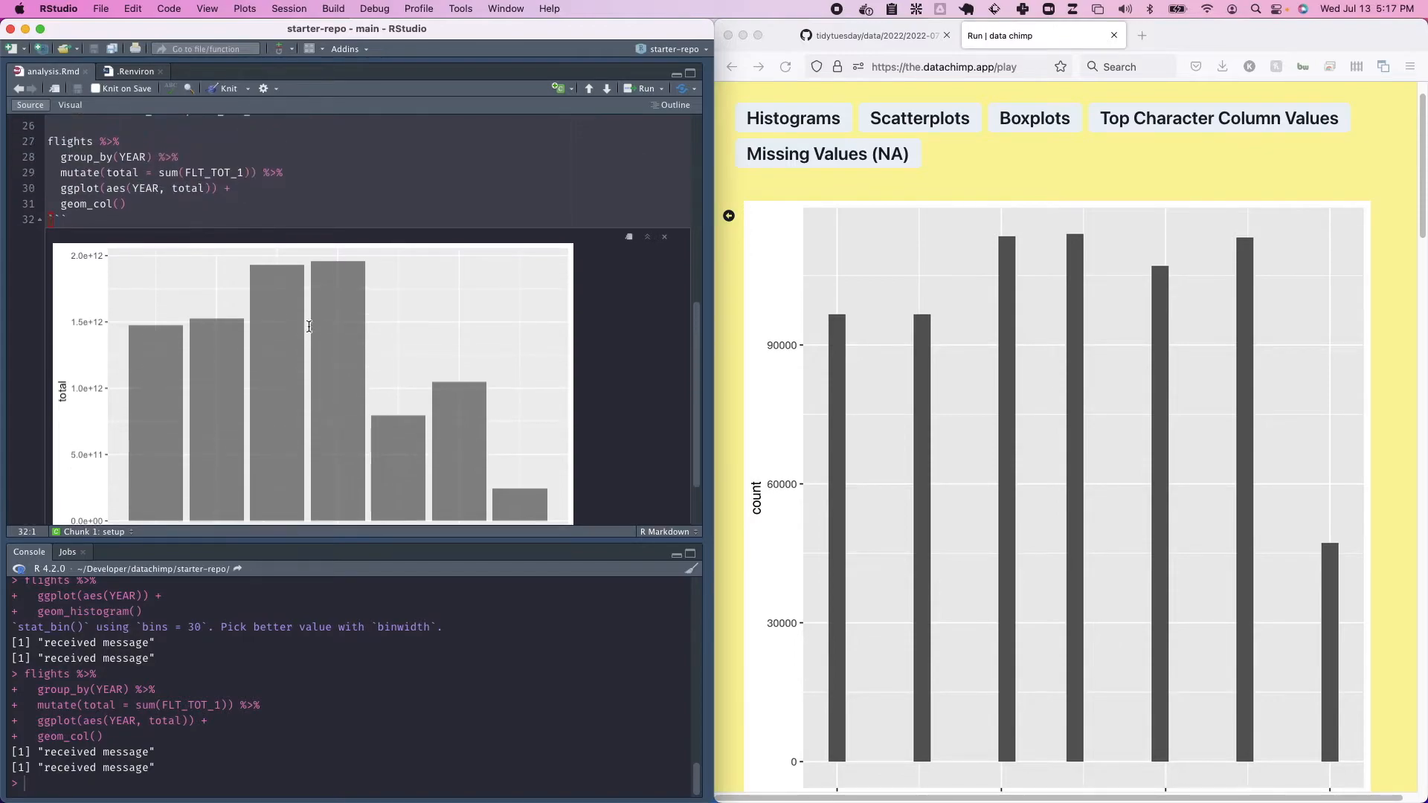
pyautogui.scroll(-3, 314, 348)
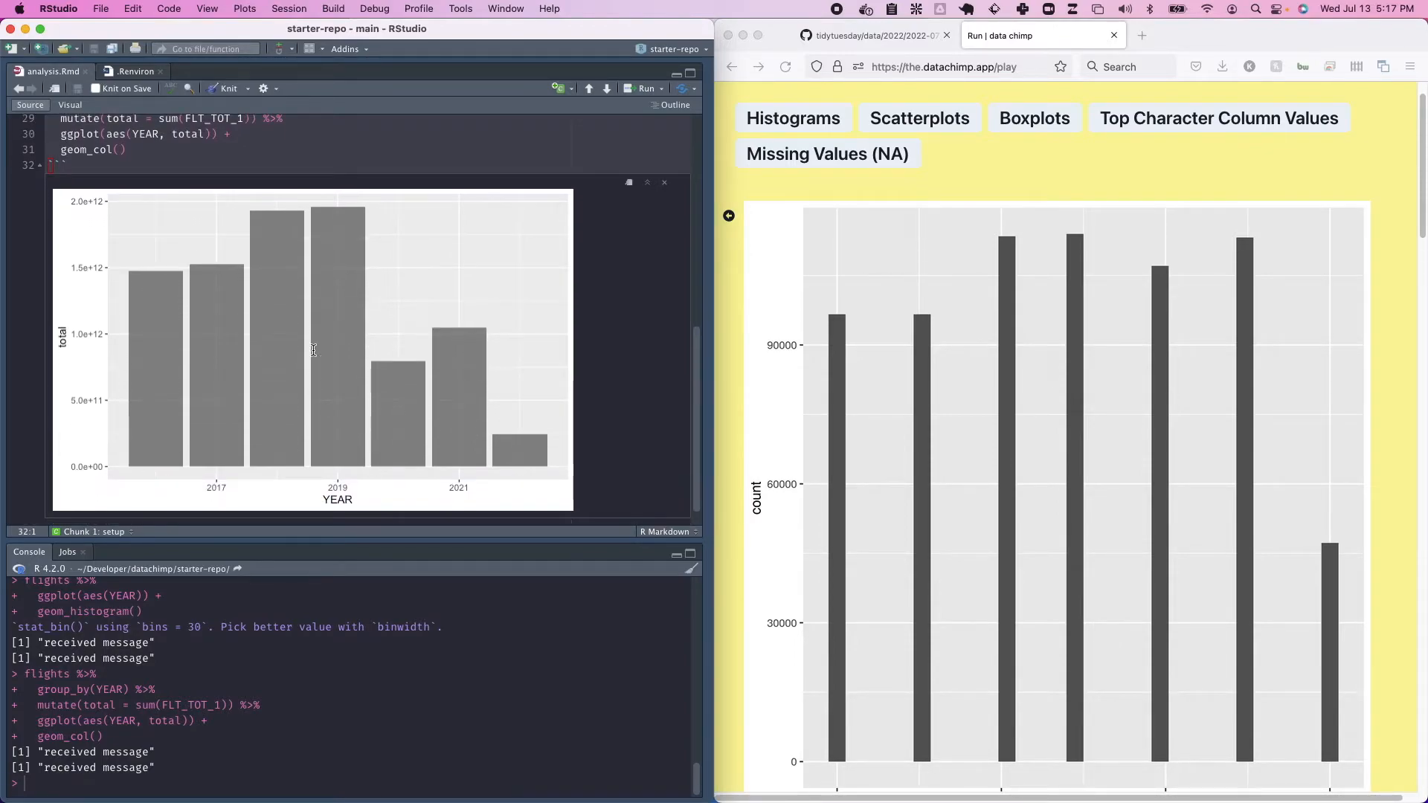
pyautogui.scroll(5, 313, 351)
pyautogui.click(225, 215)
pyautogui.scroll(2, 225, 216)
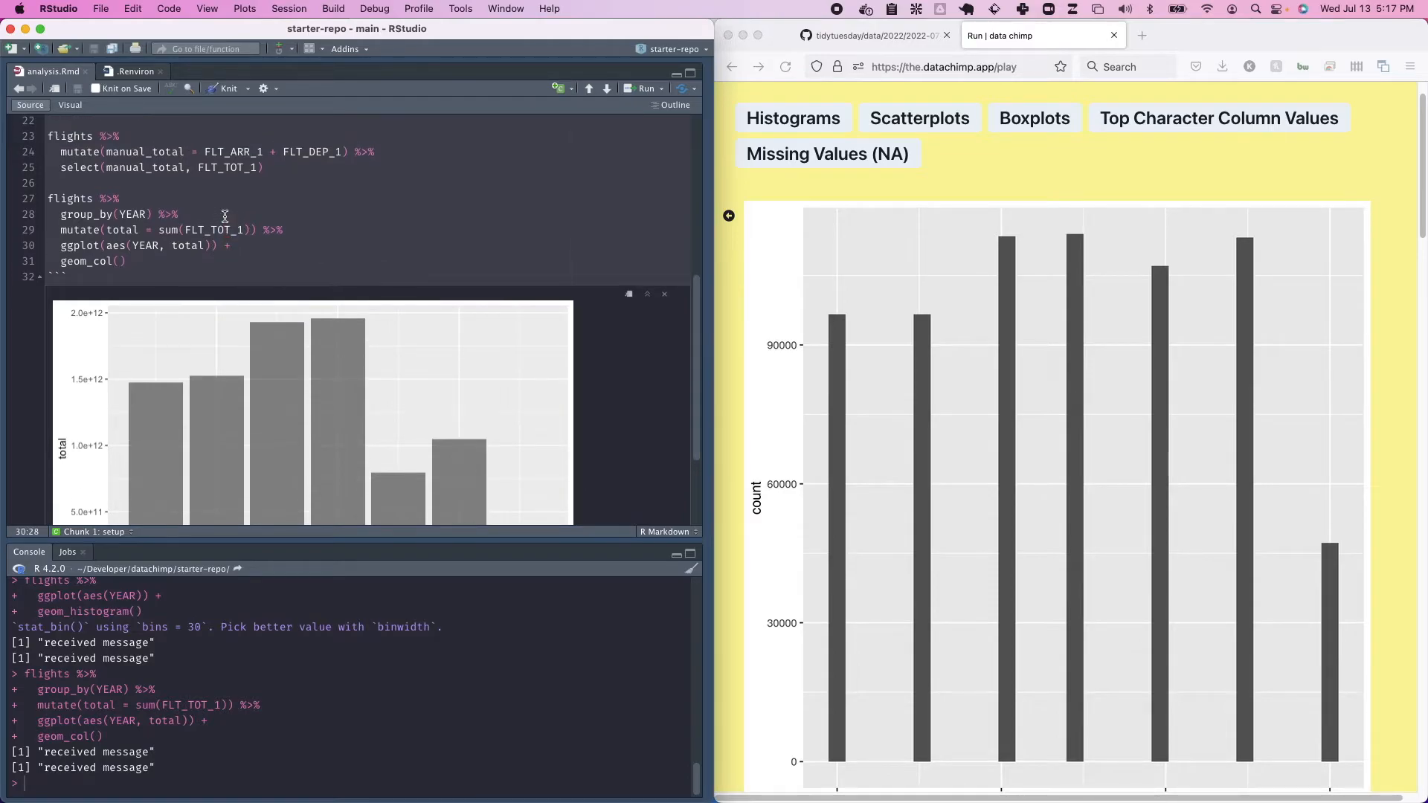
pyautogui.click(228, 234)
pyautogui.scroll(-1, 228, 234)
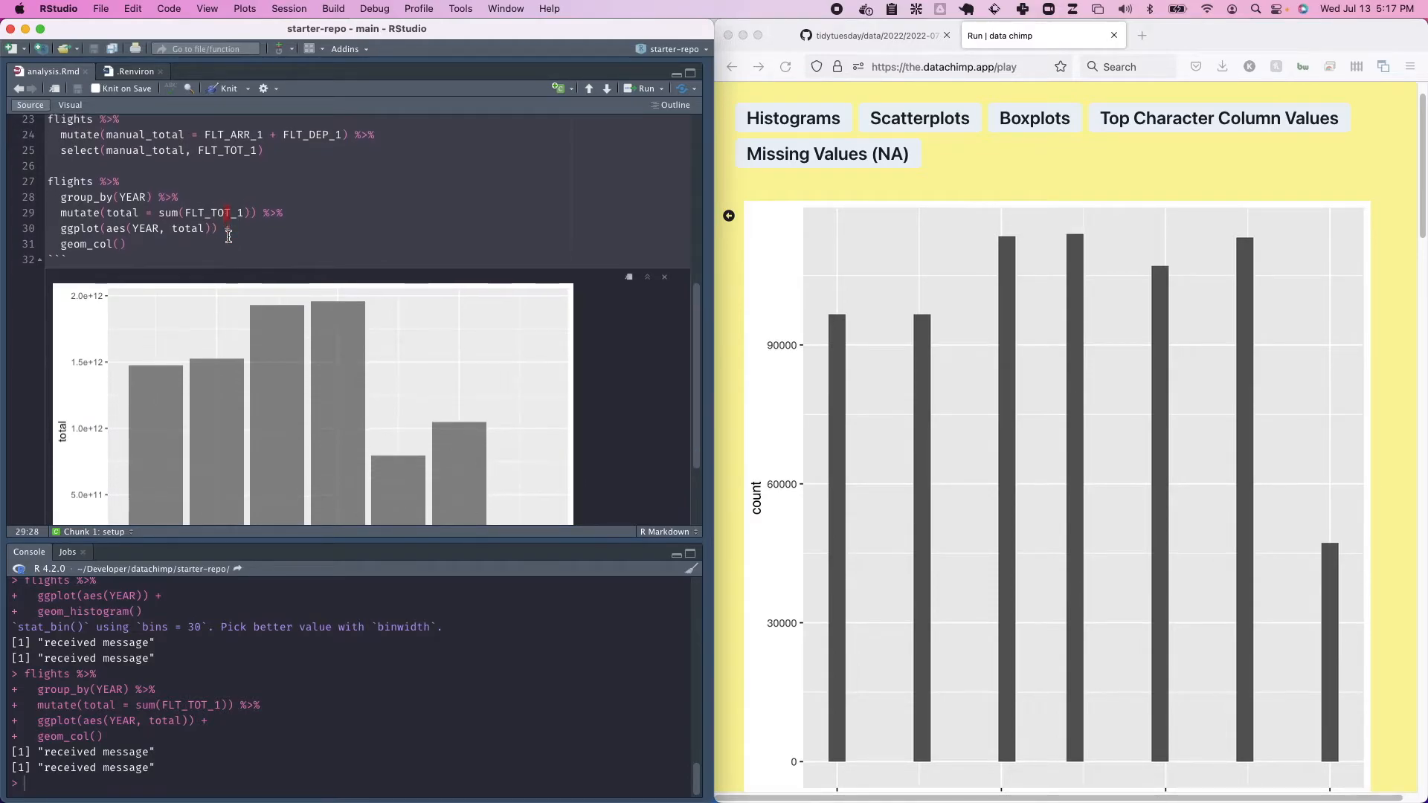
pyautogui.click(728, 215)
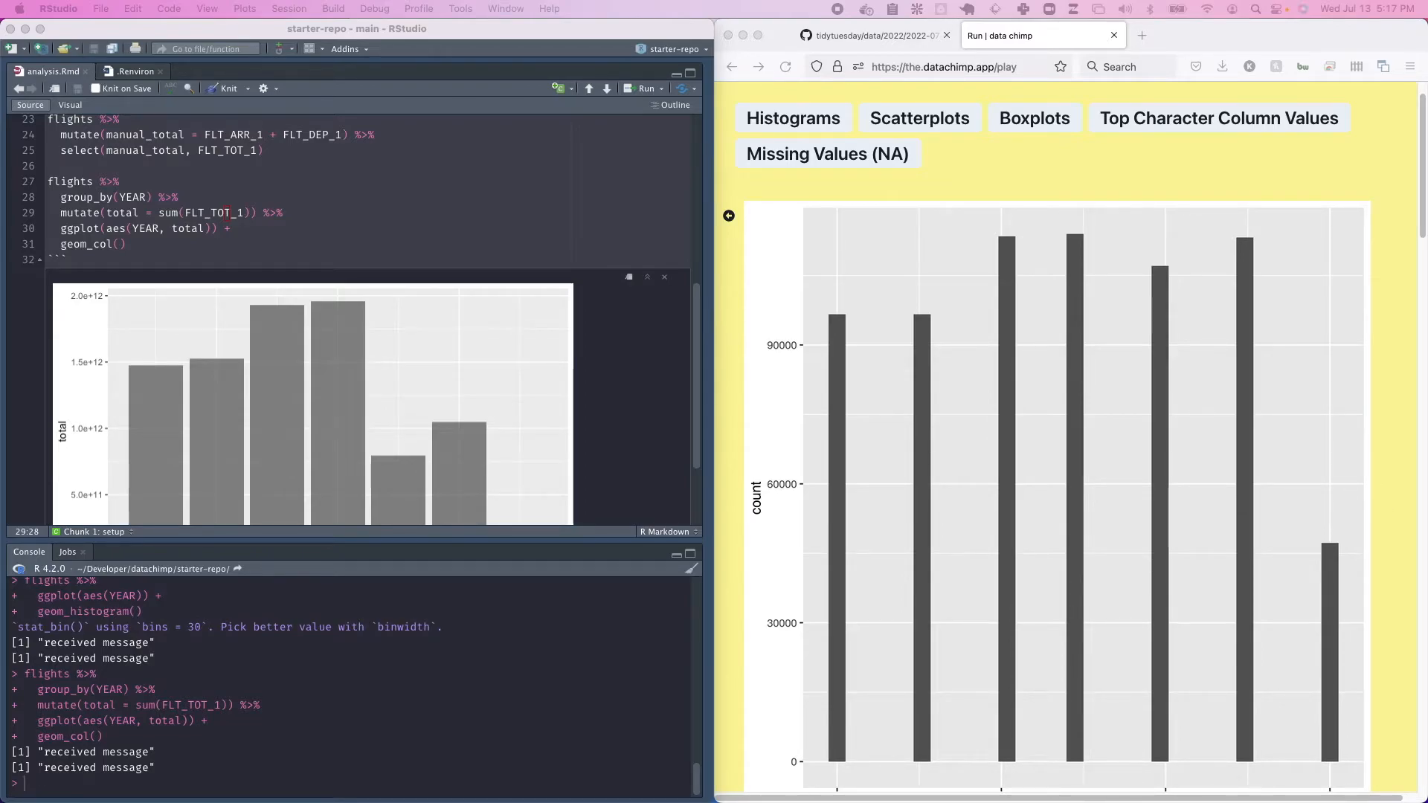
pyautogui.click(264, 229)
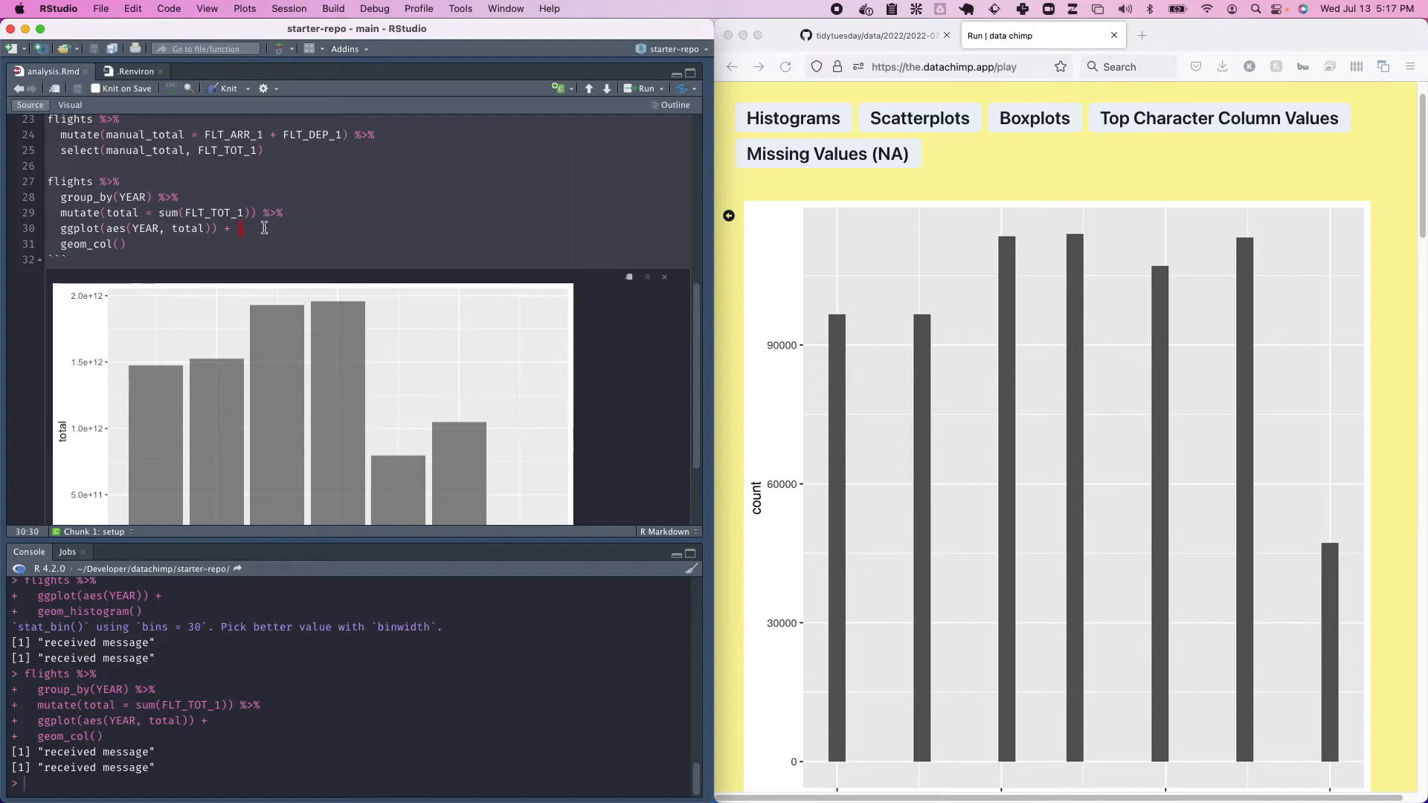
pyautogui.scroll(-2, 264, 228)
pyautogui.scroll(-1, 264, 230)
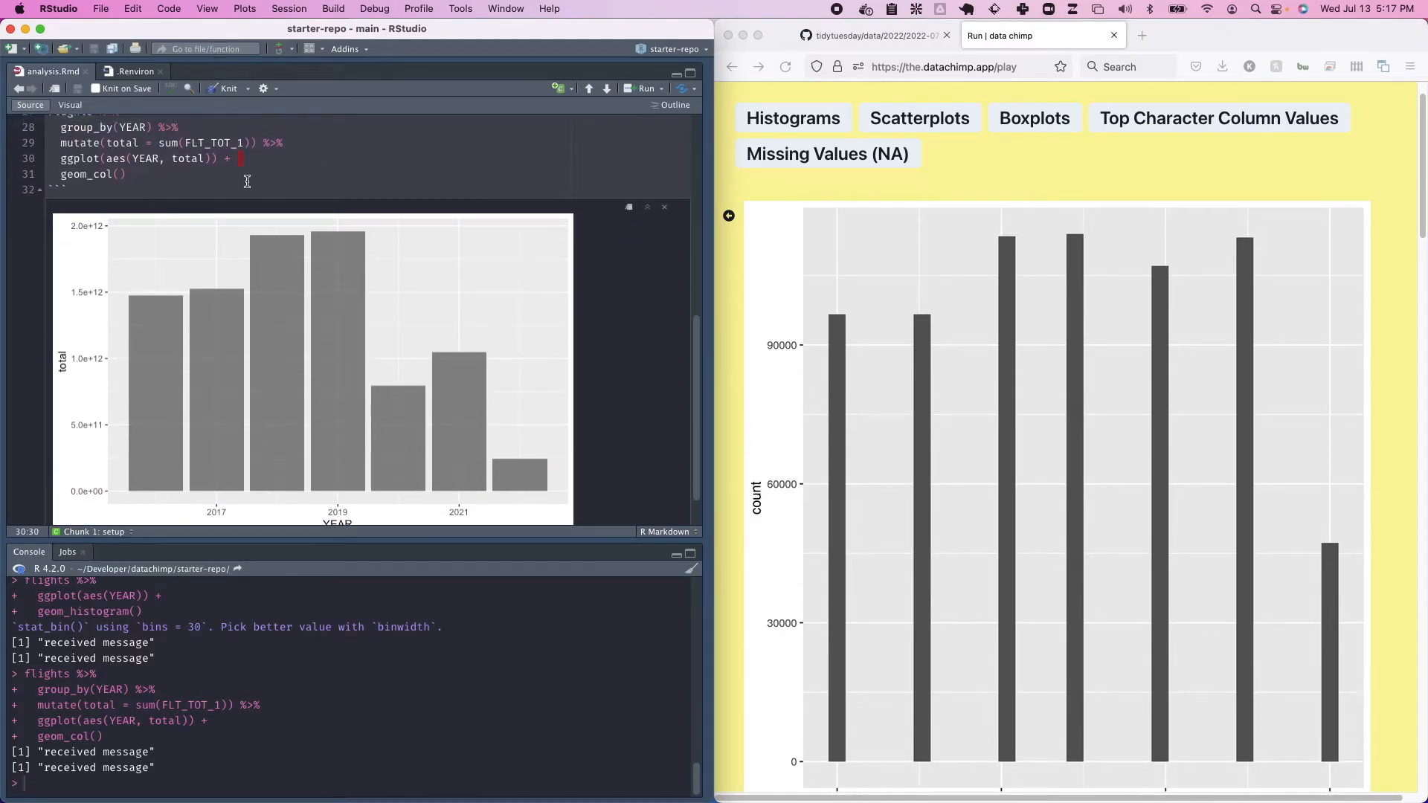
pyautogui.scroll(2, 280, 261)
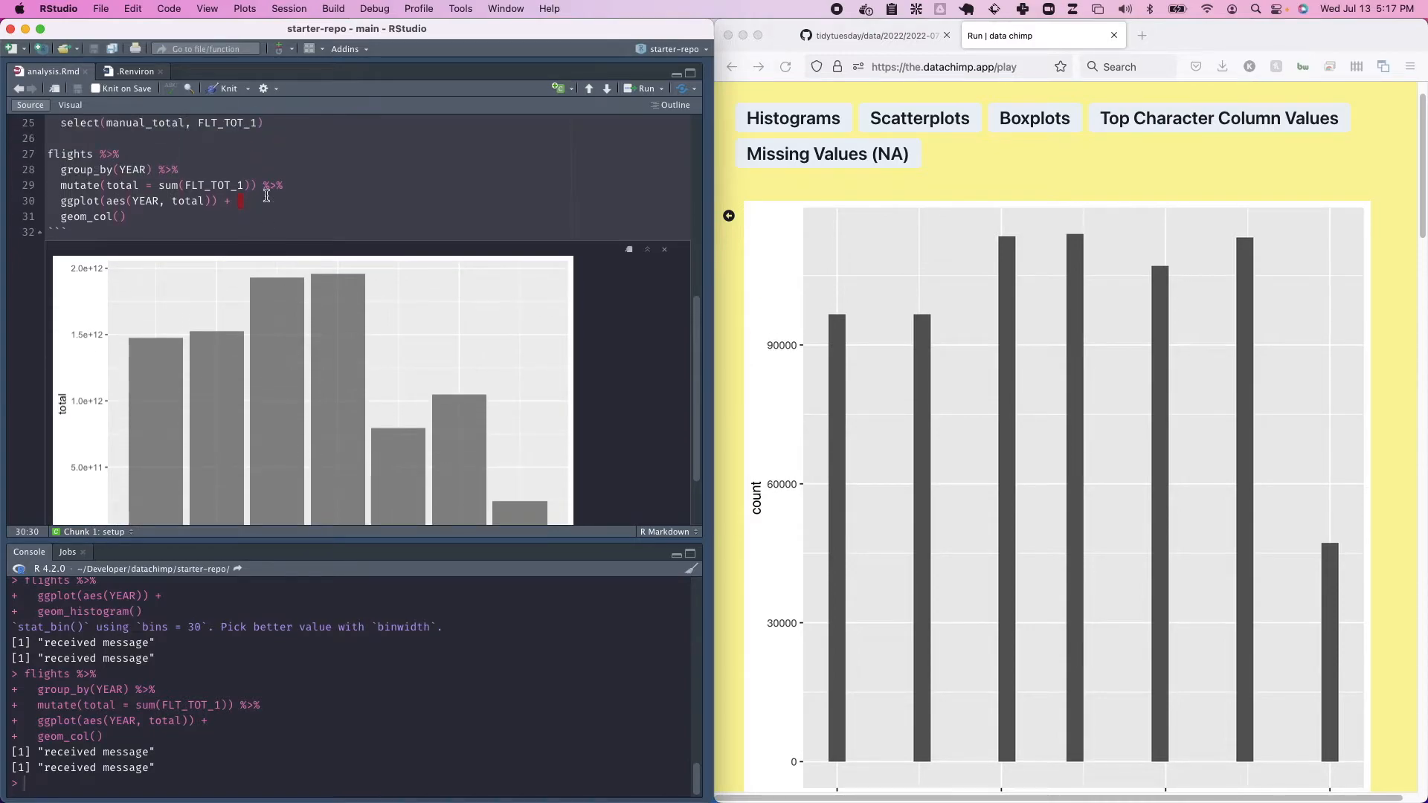
pyautogui.press('F4')
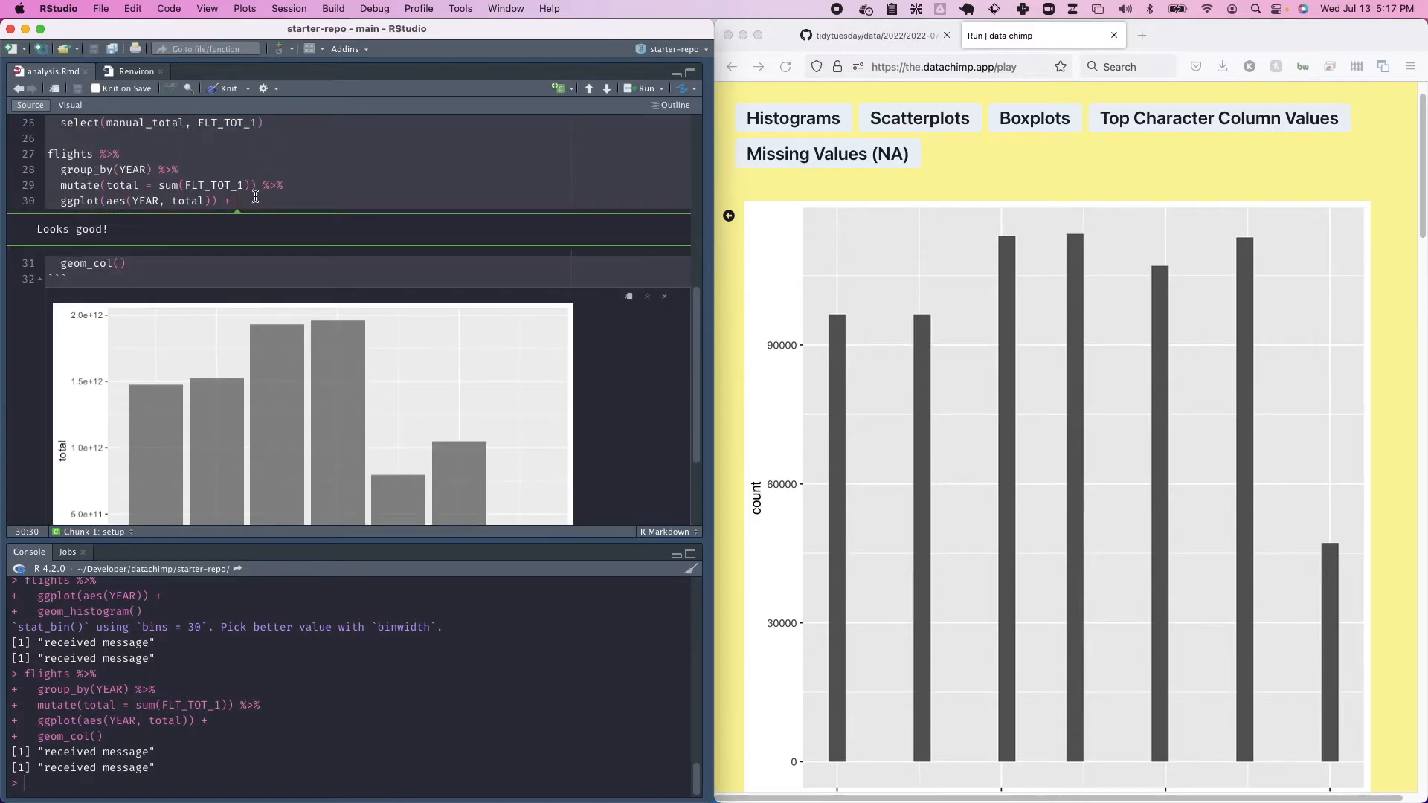
# Step: Insert the line filter(year > ) %>% below group_by(YEAR) in the total flights pipeline
pyautogui.click(250, 185)
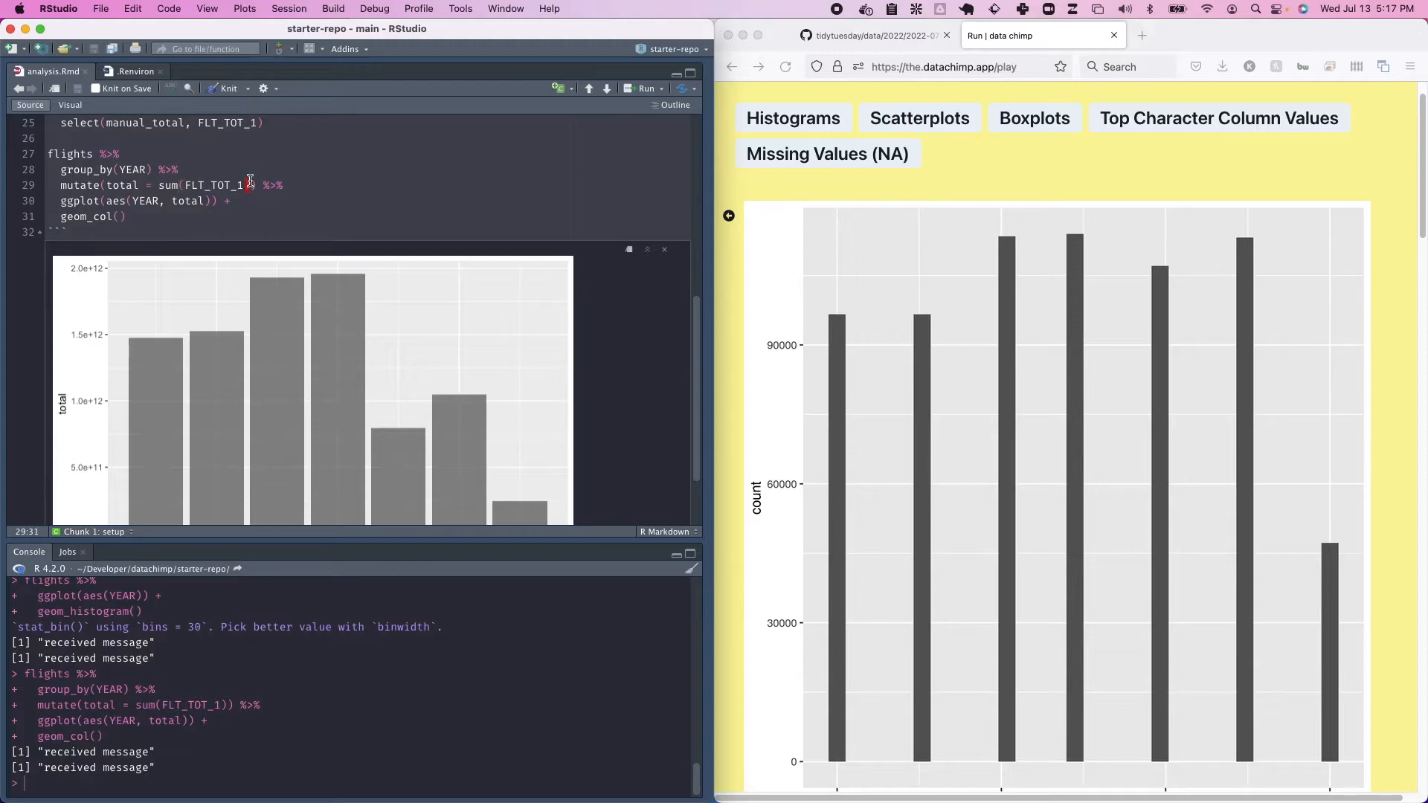
pyautogui.press('Left')
pyautogui.press('Up')
pyautogui.press('Return')
pyautogui.write('filter(year > ) %>%')
# Step: Complete the filter condition as YEAR > 2018, save the file and run the pipeline
pyautogui.scroll(-5, 250, 181)
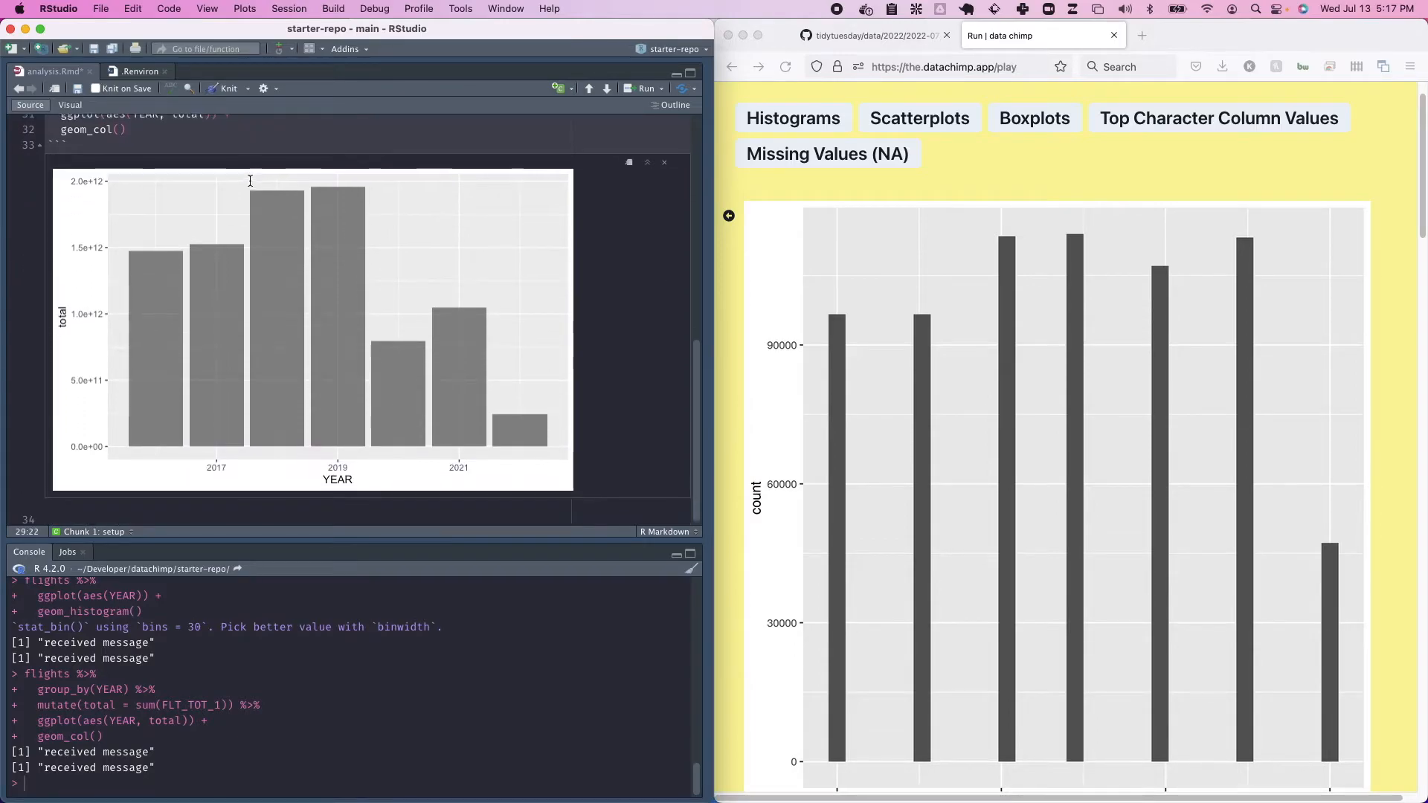
pyautogui.scroll(3, 250, 181)
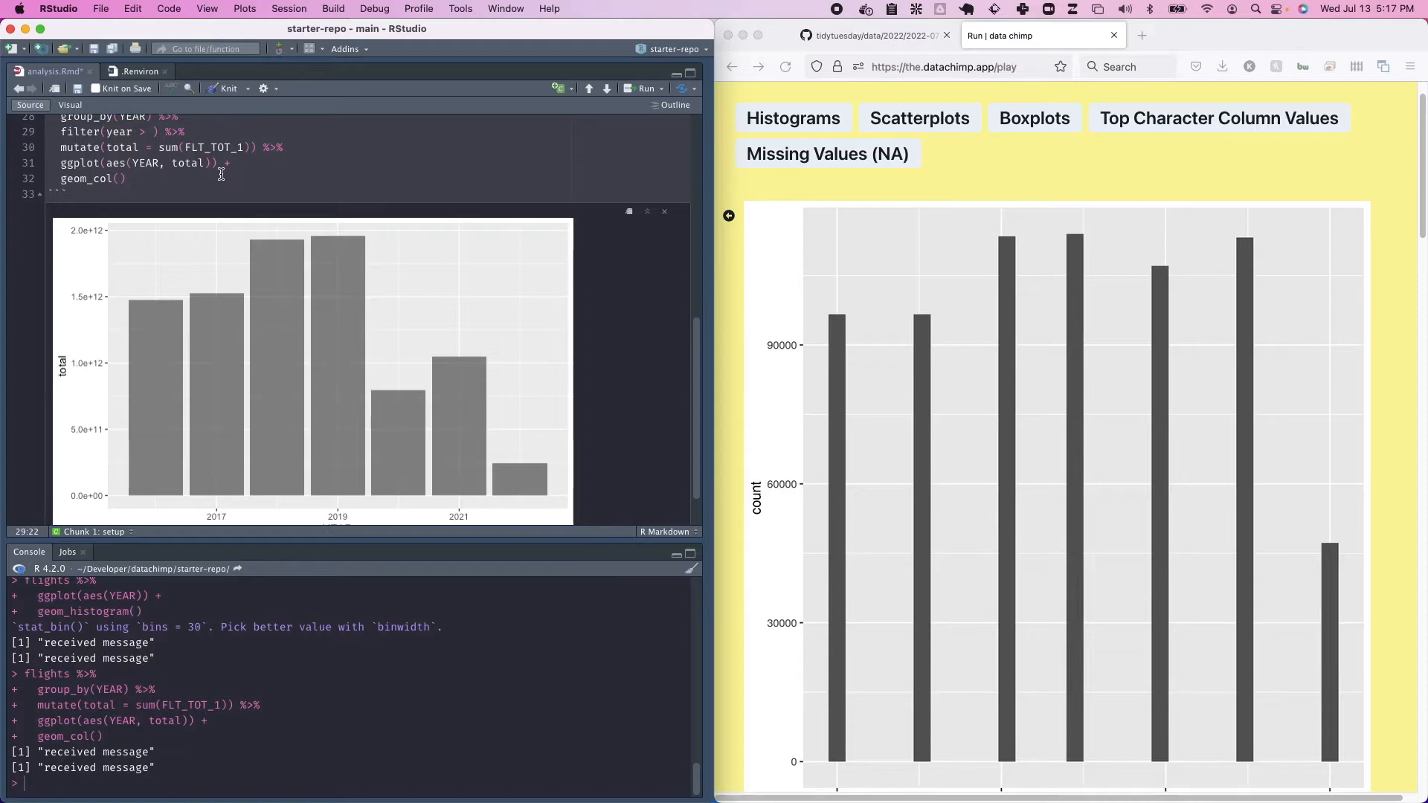
pyautogui.click(146, 134)
pyautogui.write('2018')
pyautogui.press('Escape')
pyautogui.press('b')
pyautogui.press('b')
pyautogui.press('b')
pyautogui.write('cwYEAR')
pyautogui.press('super+shift+Return')
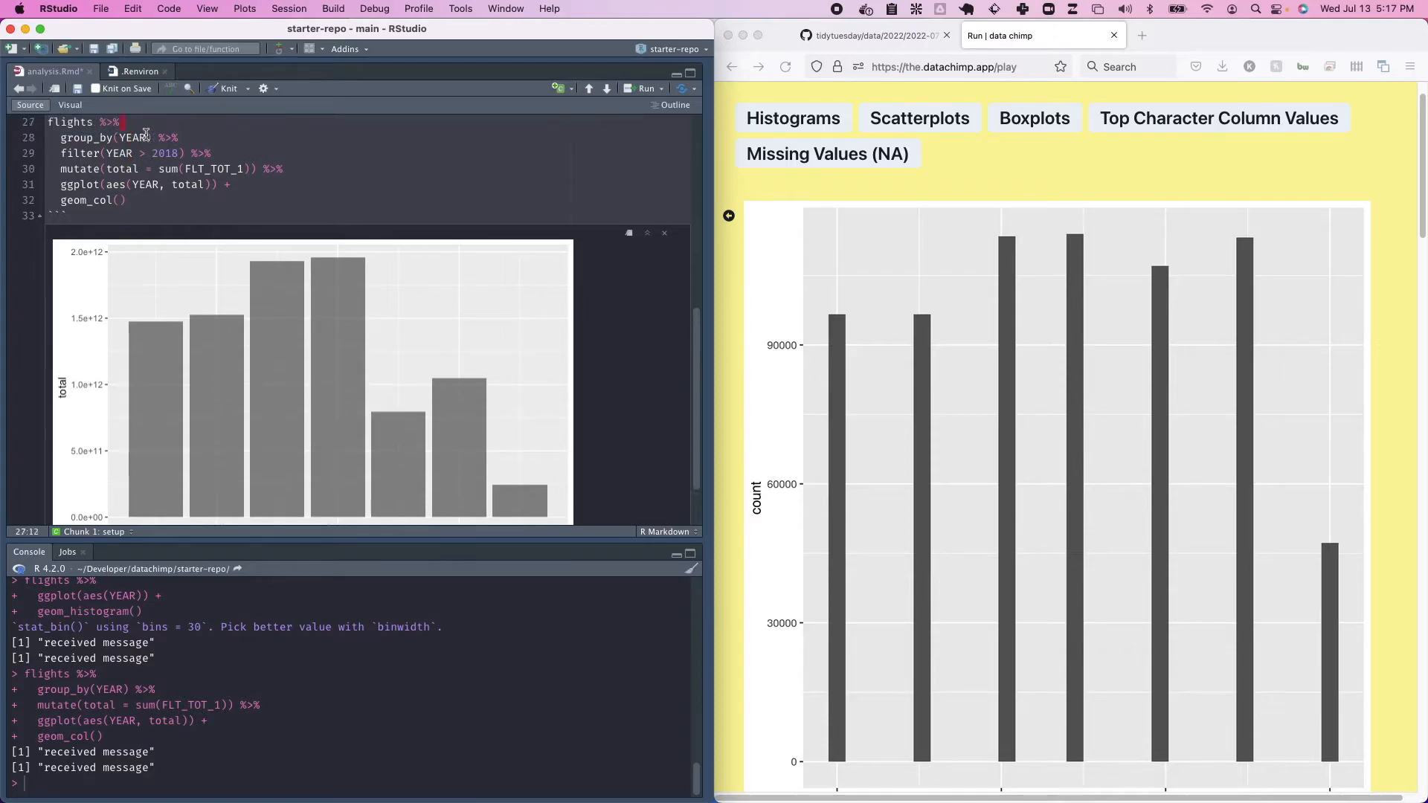
pyautogui.press('super+s')
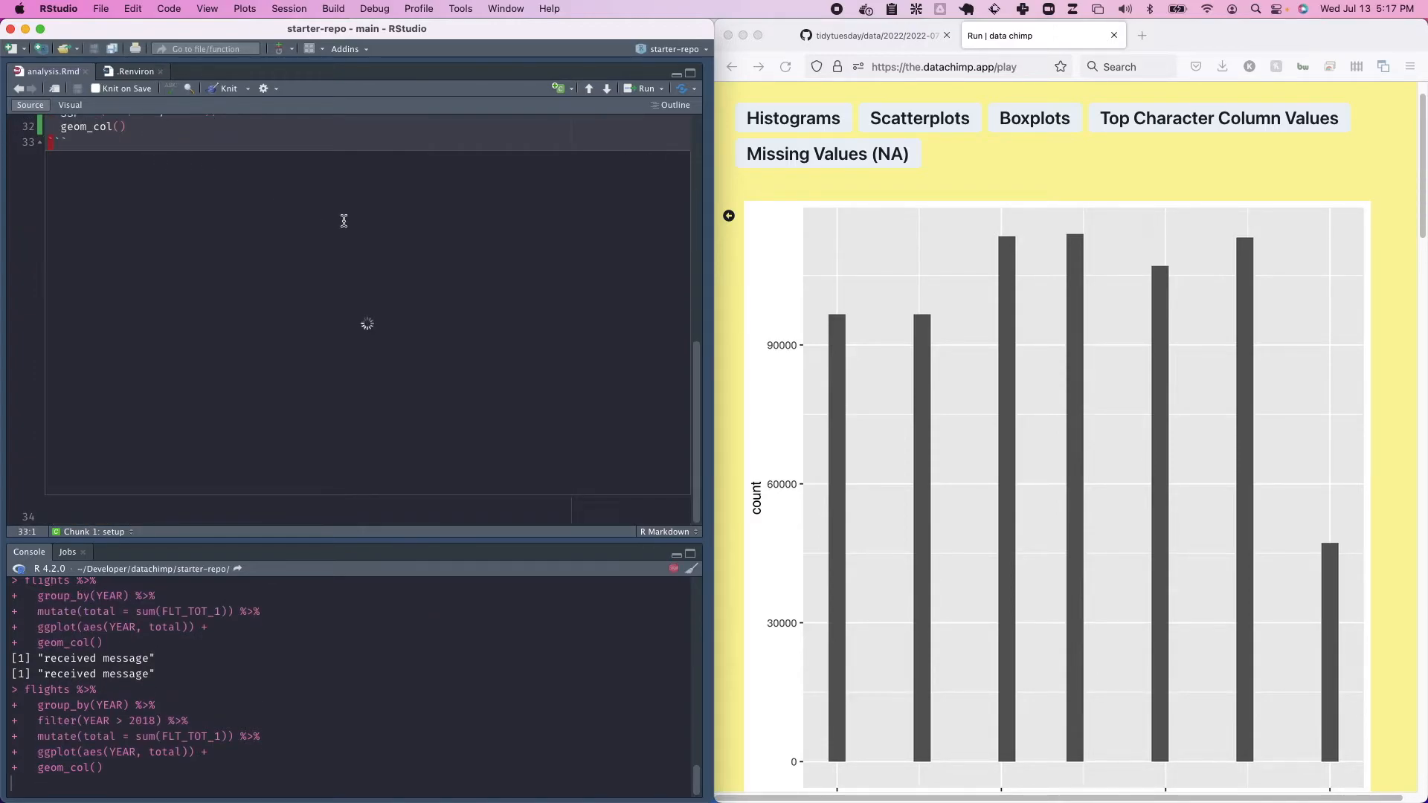
# Step: Change the year in the filter condition to 2017
pyautogui.scroll(2, 332, 264)
pyautogui.scroll(1, 331, 265)
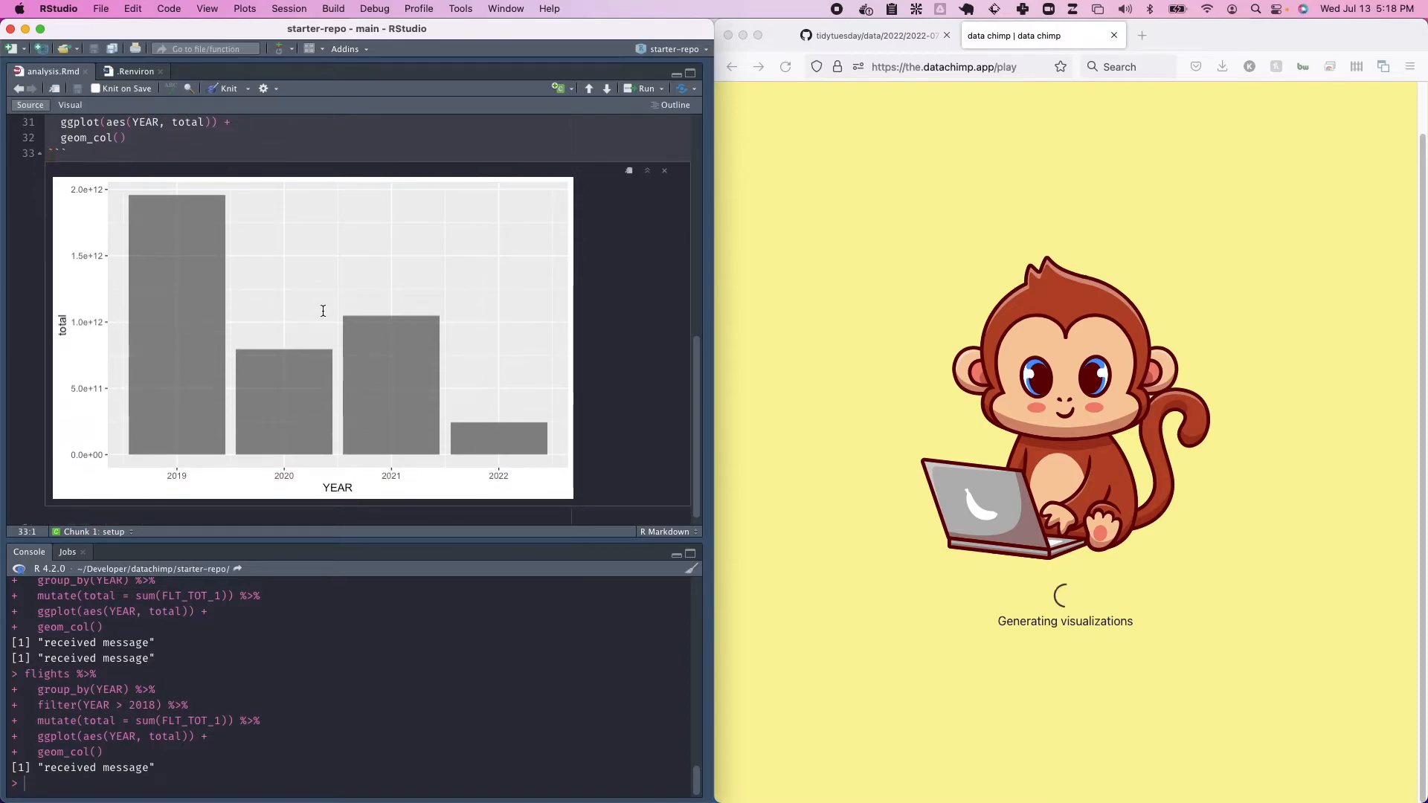
pyautogui.scroll(2, 323, 319)
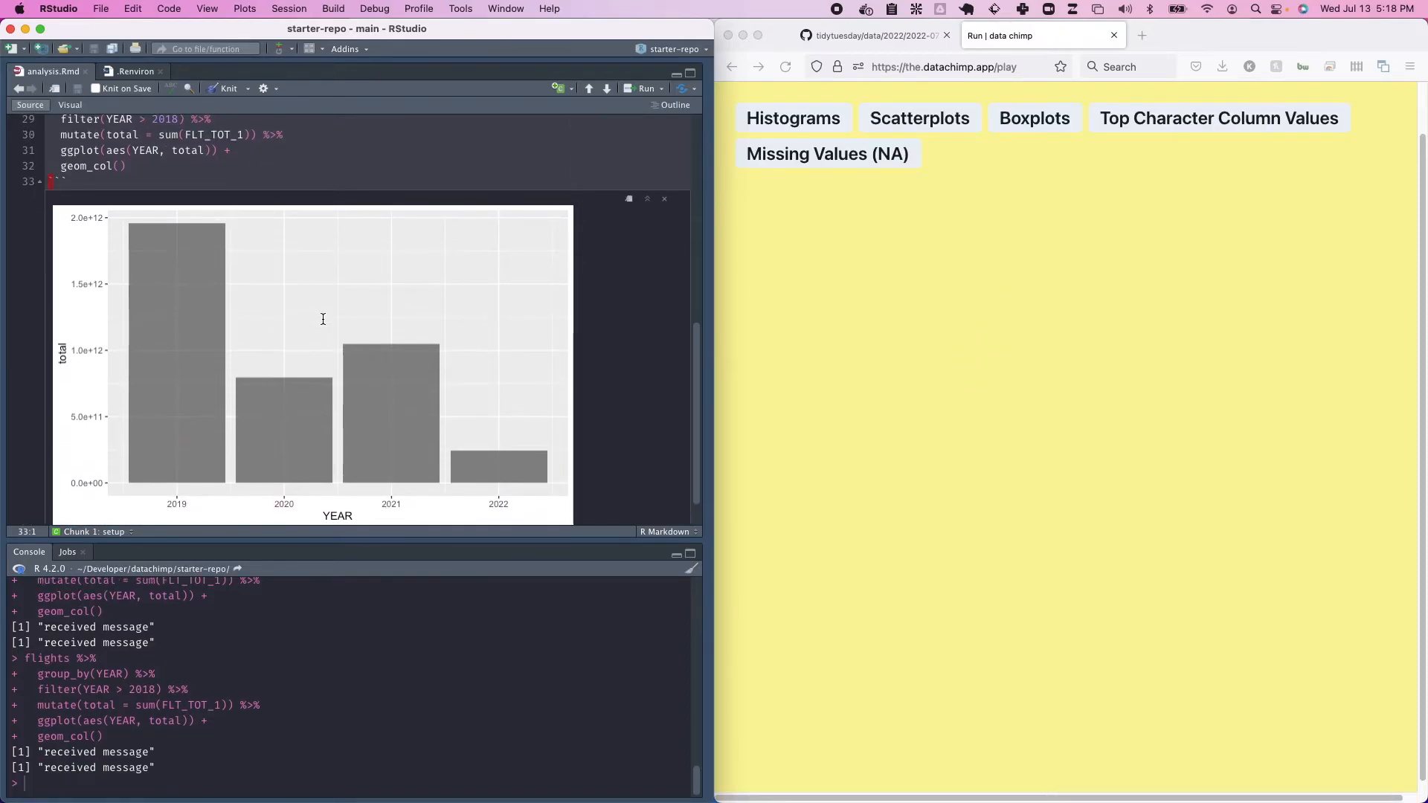
pyautogui.scroll(-3, 323, 319)
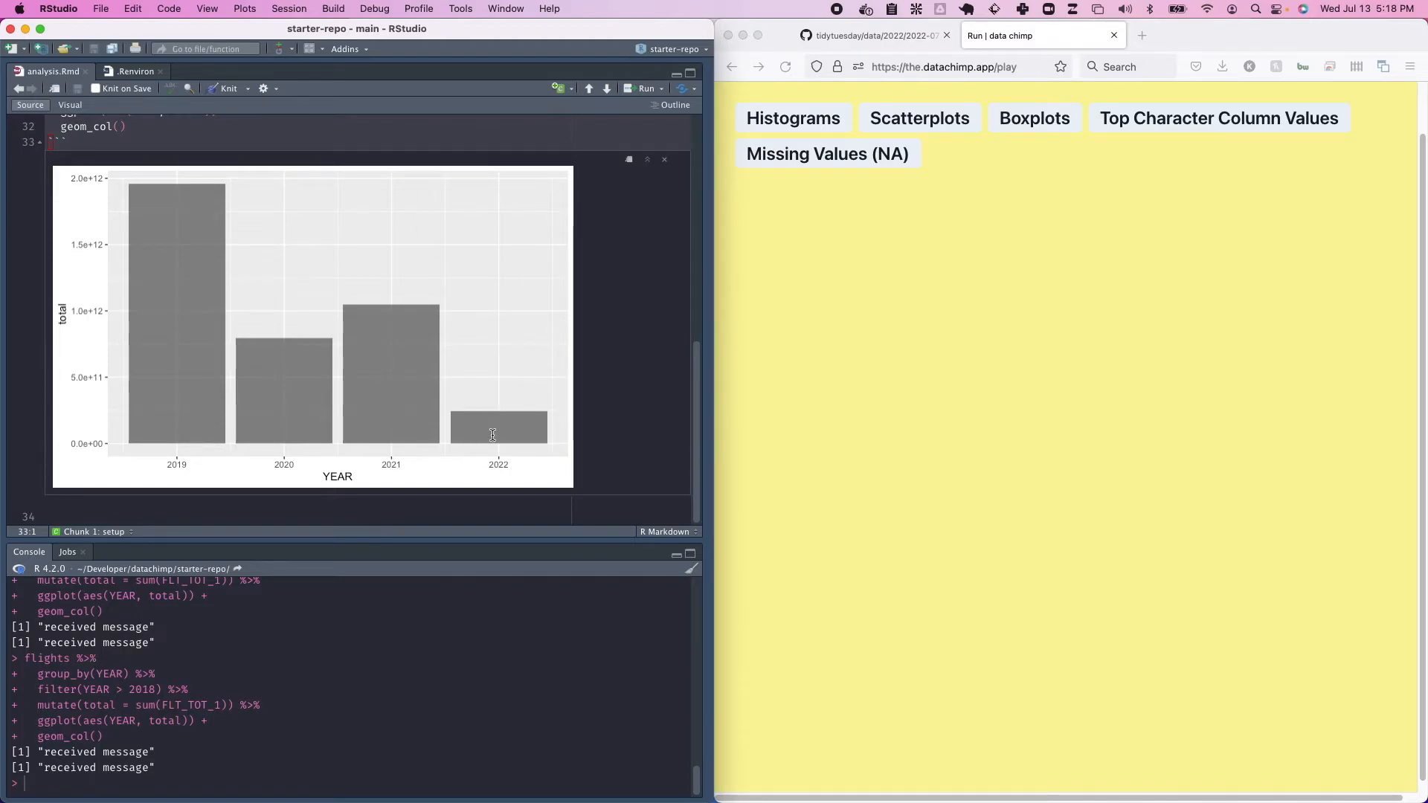
pyautogui.scroll(3, 423, 369)
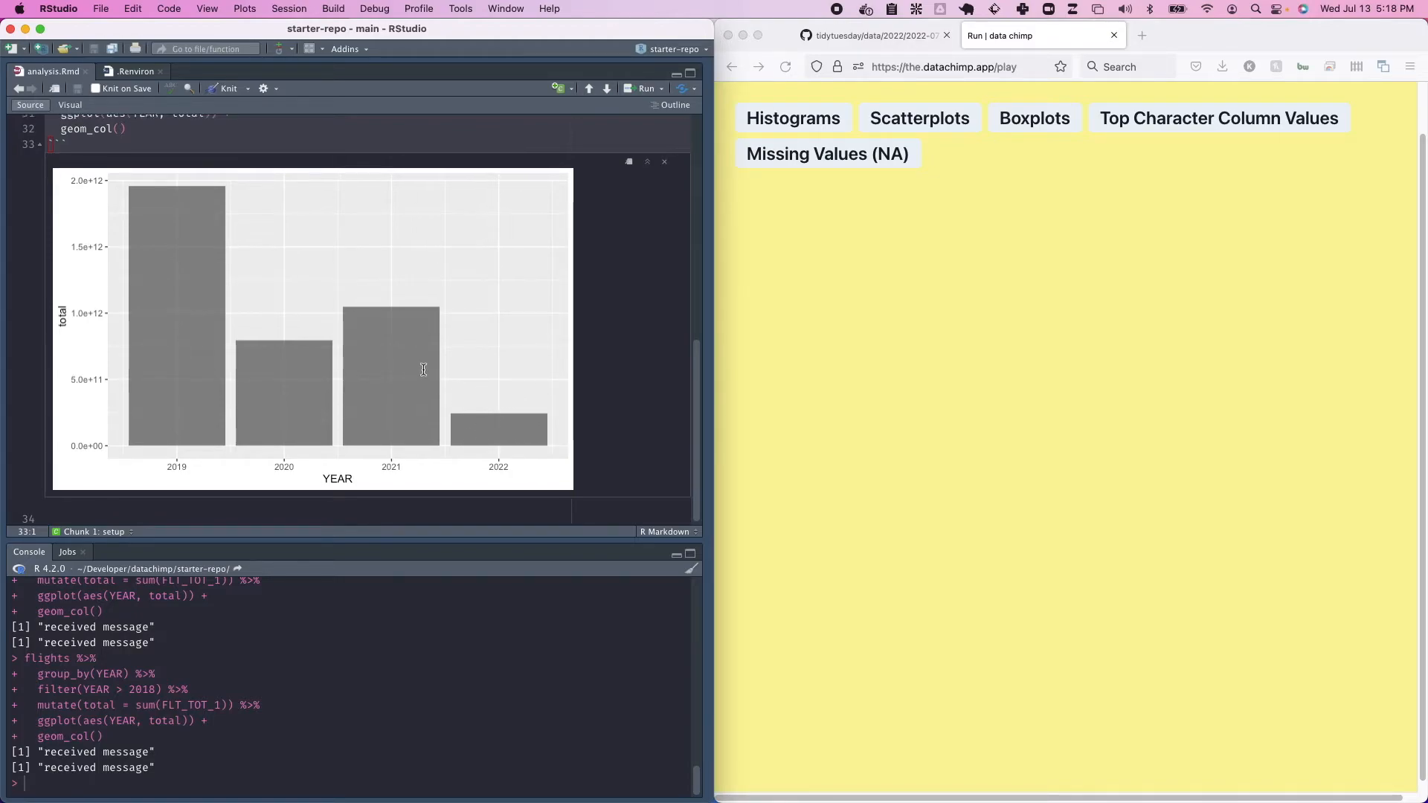
pyautogui.scroll(5, 423, 370)
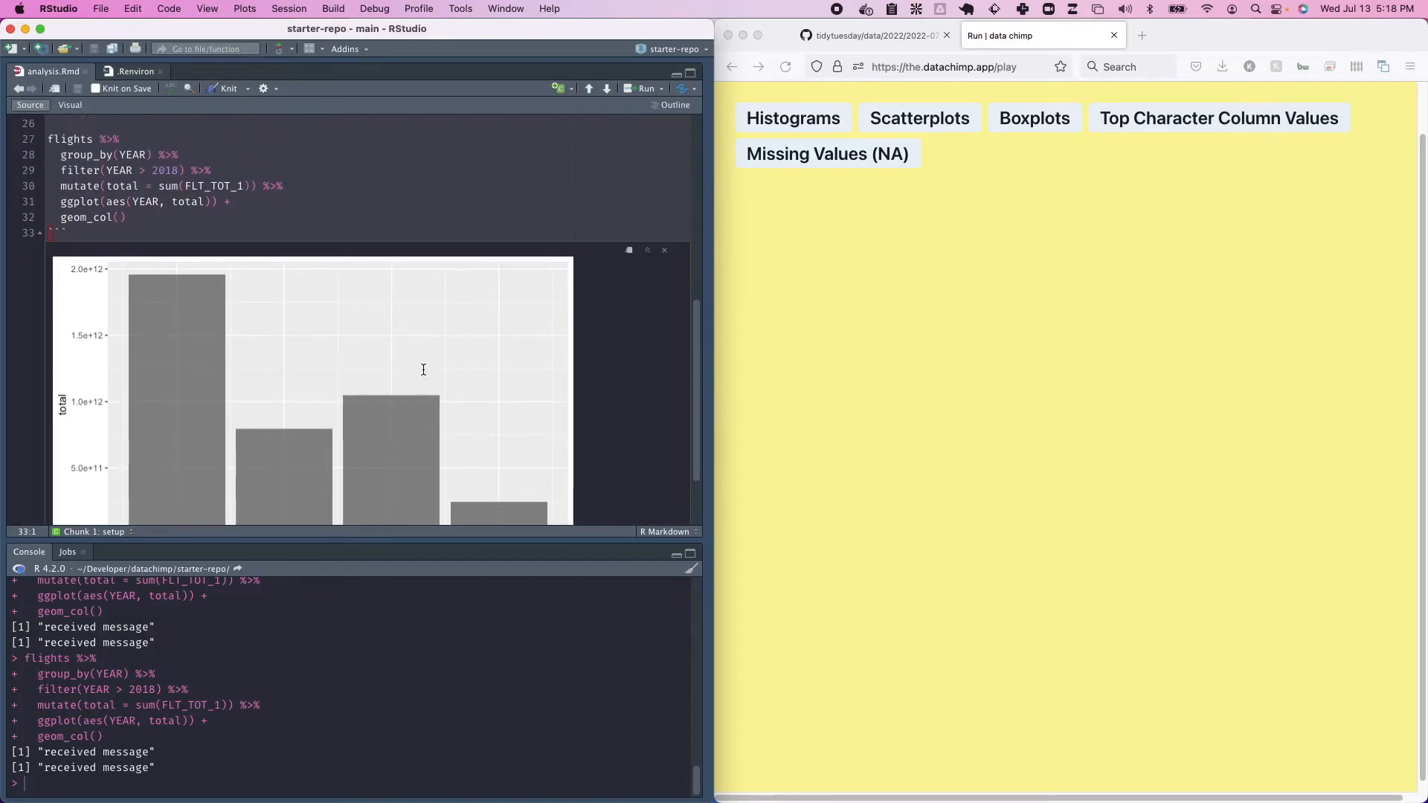
pyautogui.click(167, 249)
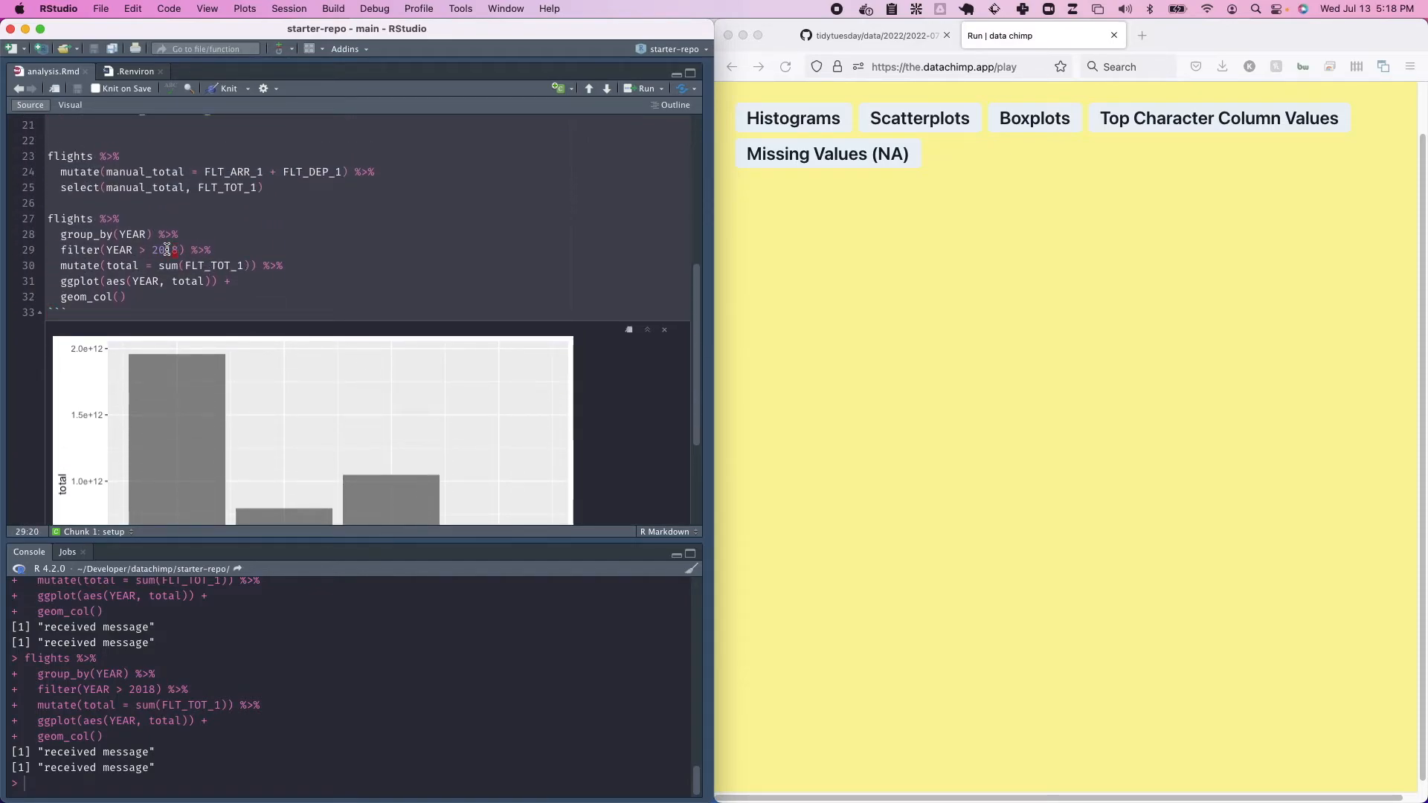
pyautogui.write('7')
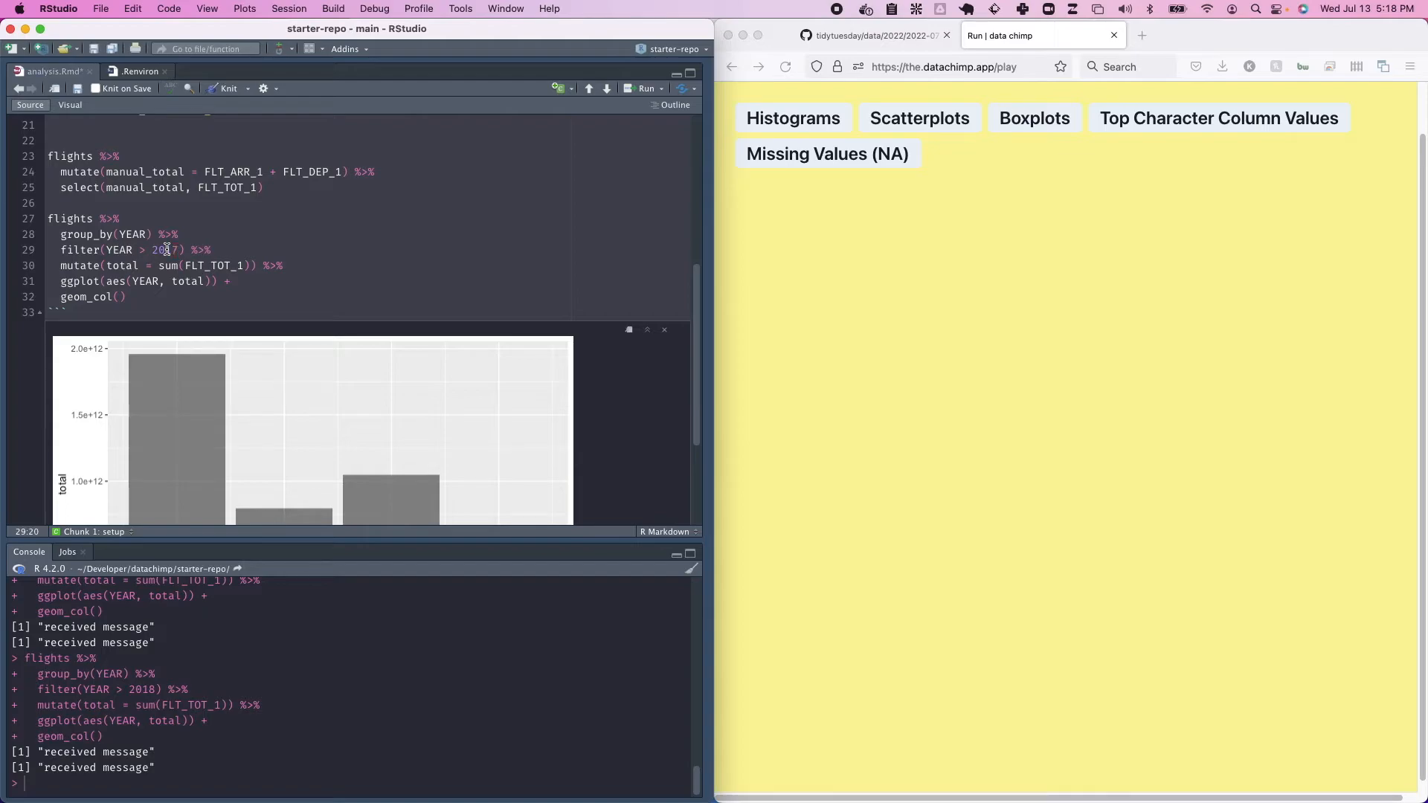
pyautogui.press('Delete')
pyautogui.write('%between%')
pyautogui.press('BackSpace')
pyautogui.press('BackSpace')
pyautogui.press('BackSpace')
pyautogui.press('BackSpace')
pyautogui.press('BackSpace')
pyautogui.press('BackSpace')
pyautogui.press('BackSpace')
pyautogui.press('BackSpace')
pyautogui.press('BackSpace')
# Step: Rewrite the filter condition as a between() call with YEAR as the first argument, keeping 2017 as the lower bound
pyautogui.press('BackSpace')
pyautogui.press('BackSpace')
pyautogui.press('BackSpace')
pyautogui.press('BackSpace')
pyautogui.press('BackSpace')
pyautogui.write('between()')
pyautogui.press('BackSpace')
pyautogui.press('Delete')
pyautogui.write('YEAR,')
pyautogui.press('Right')
pyautogui.press('Right')
pyautogui.press('Right')
# Step: Add 2021 as the upper bound, giving filter(between(YEAR, 2017, 2021)), save the file and run the pipeline
pyautogui.write(', 2011')
pyautogui.press('BackSpace')
pyautogui.press('BackSpace')
pyautogui.write('21(')
pyautogui.press('Delete')
pyautogui.press('super+s')
pyautogui.press('super+Return')
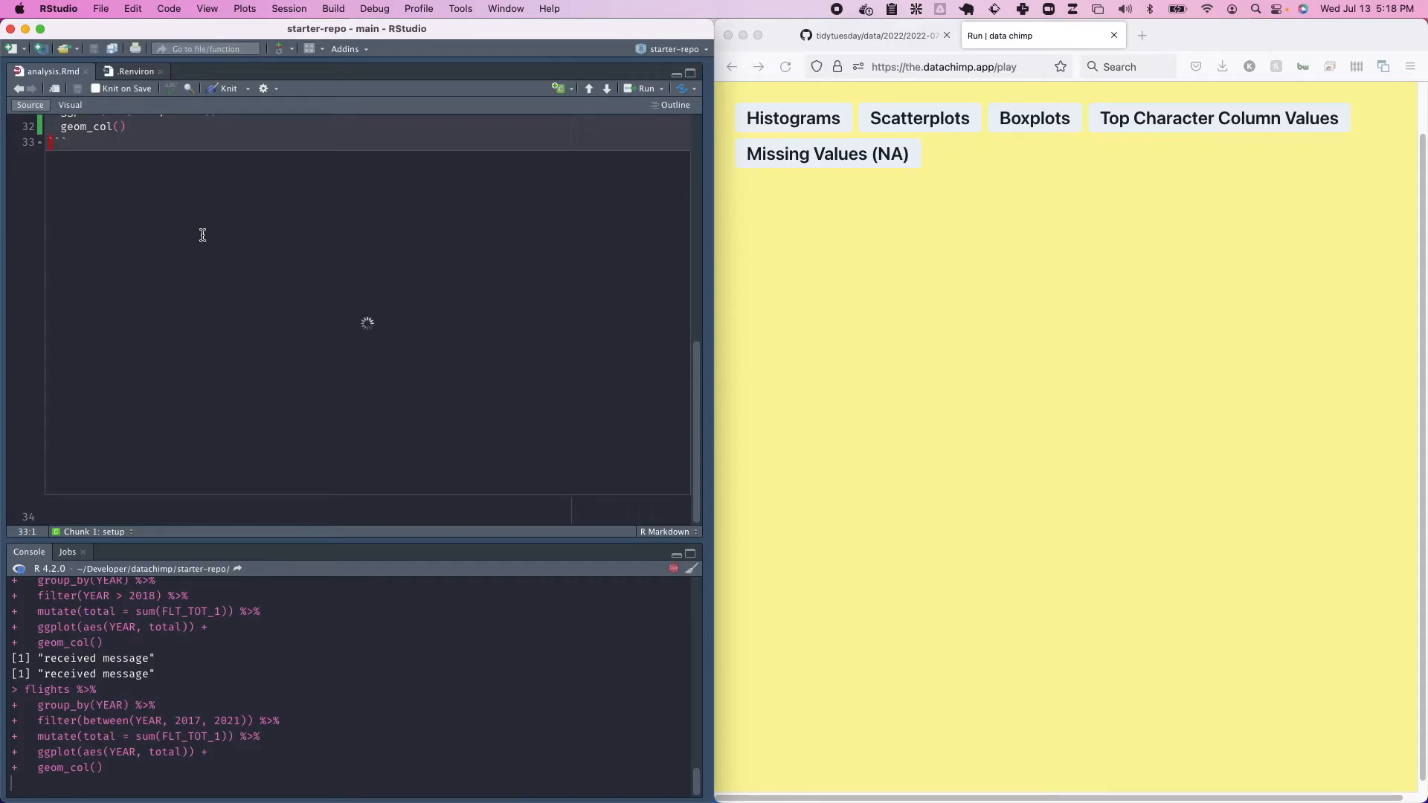
# Step: Examine the column chart of total flights for 2017 to 2021 alongside its pipeline code
pyautogui.scroll(5, 202, 235)
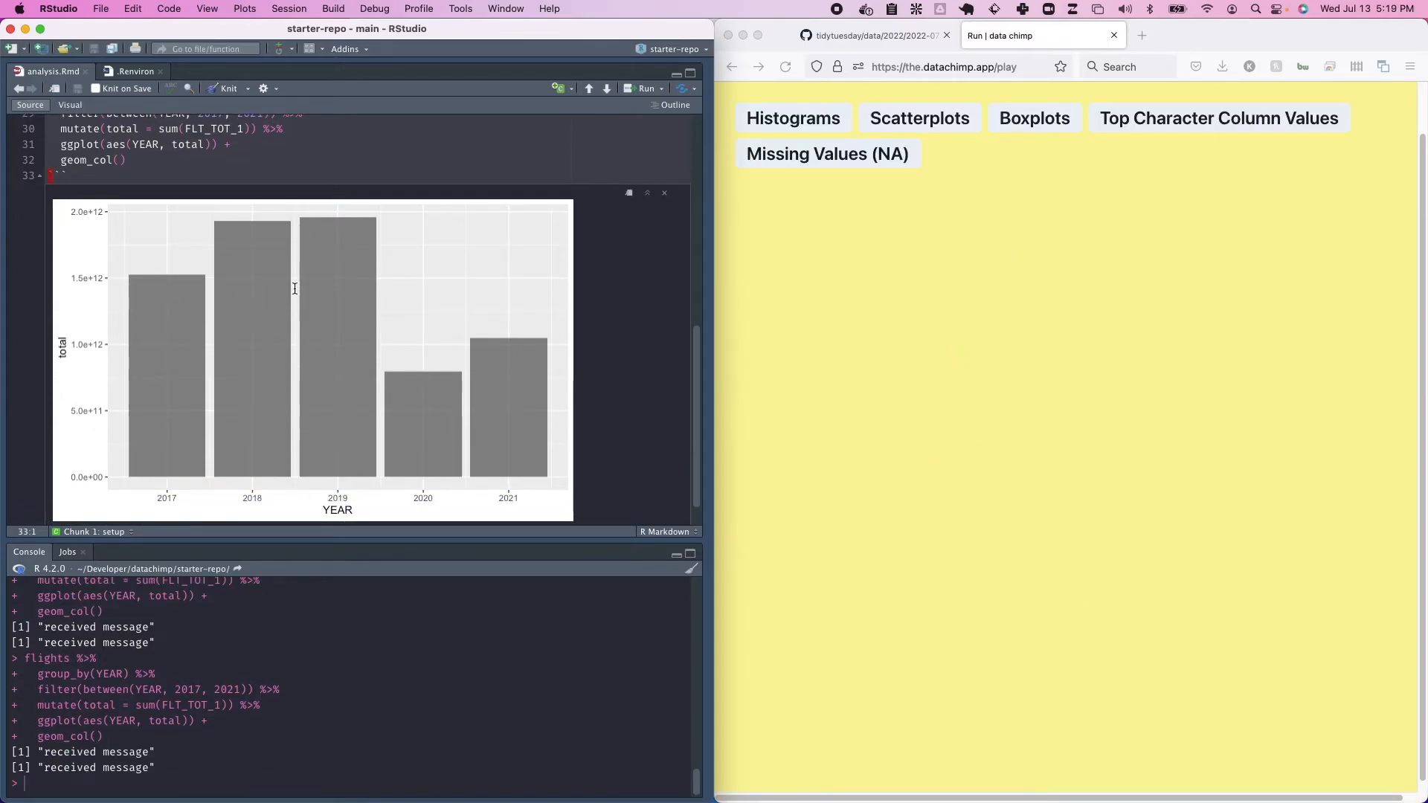
pyautogui.scroll(2, 290, 286)
pyautogui.click(223, 232)
pyautogui.scroll(-1, 225, 237)
pyautogui.click(221, 213)
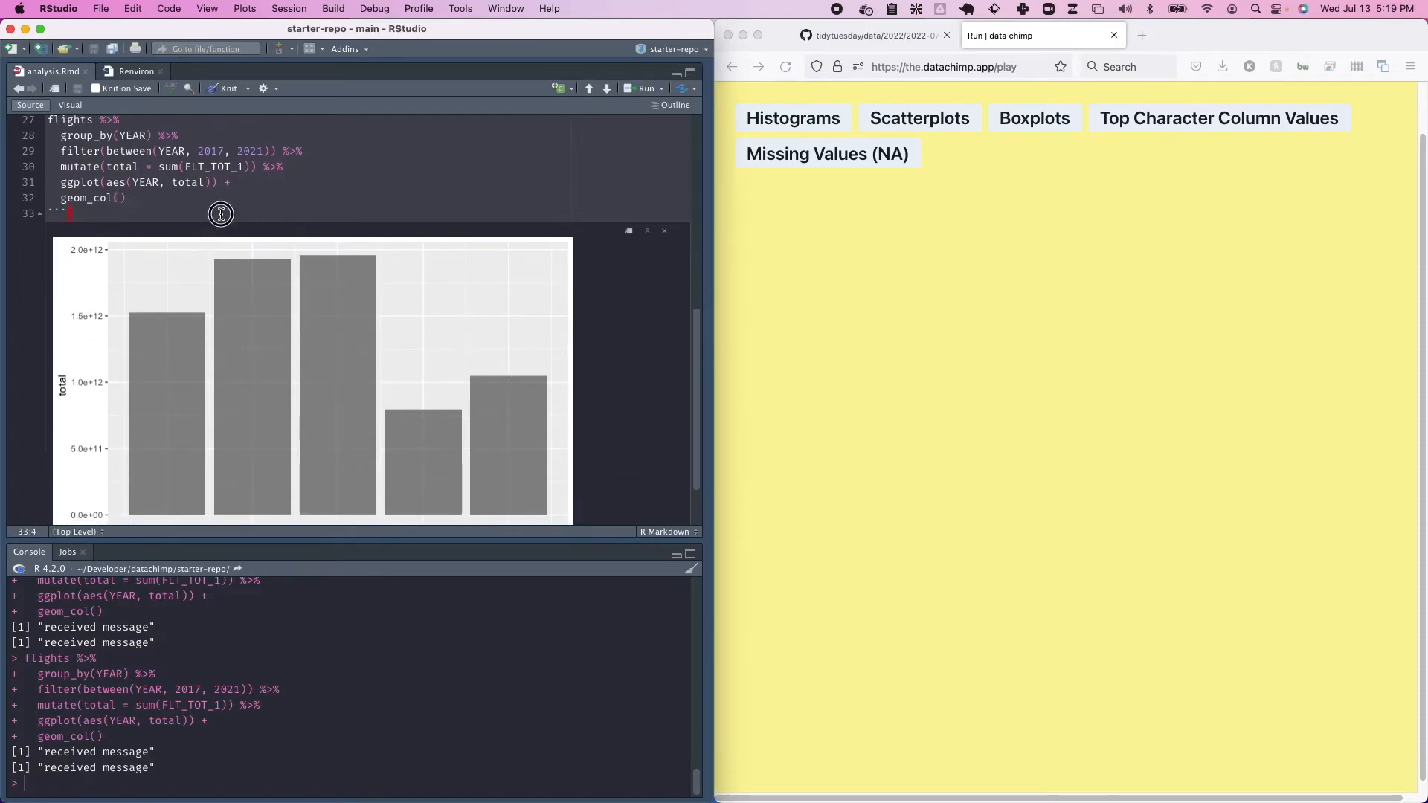
pyautogui.scroll(-2, 221, 213)
pyautogui.scroll(1, 221, 214)
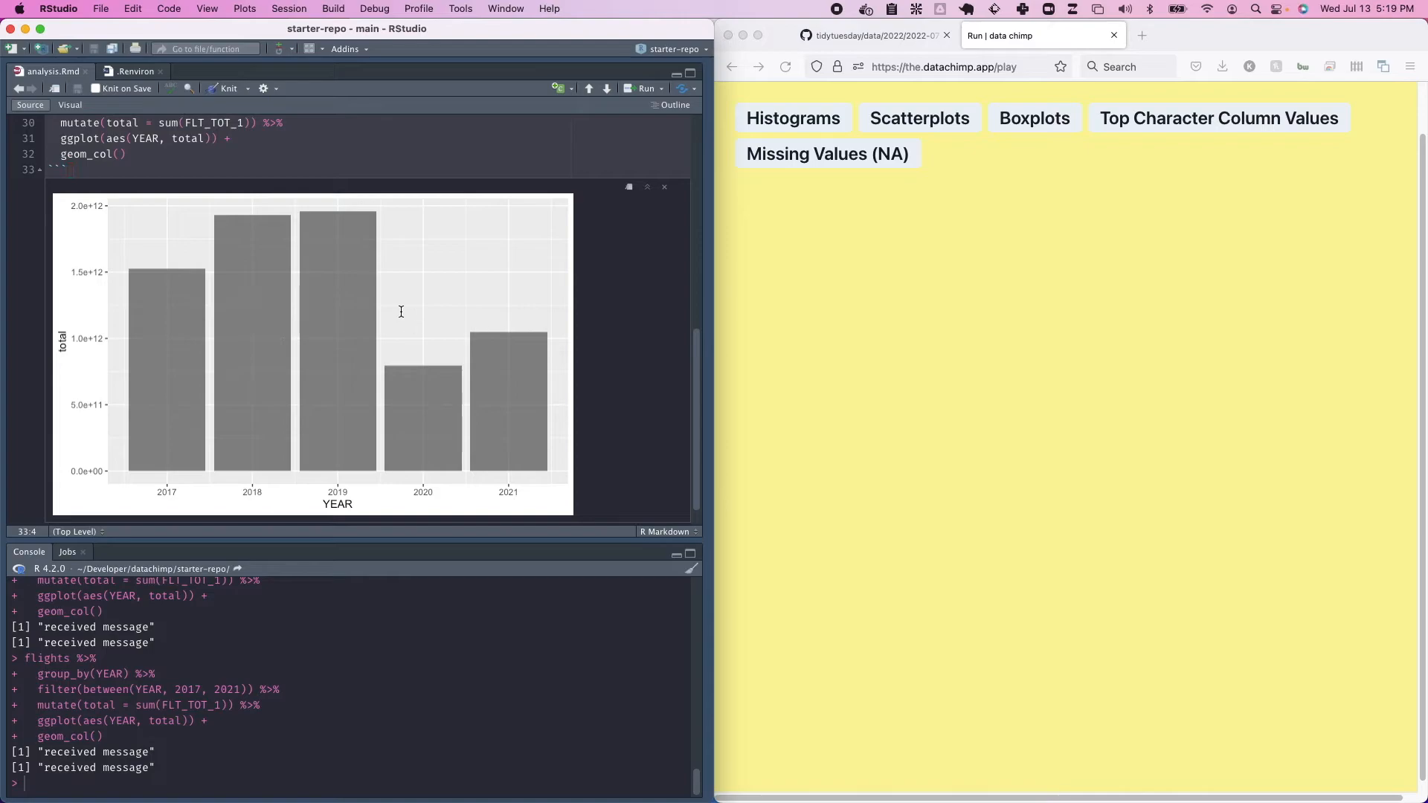
pyautogui.scroll(1, 344, 169)
pyautogui.click(344, 171)
pyautogui.click(341, 187)
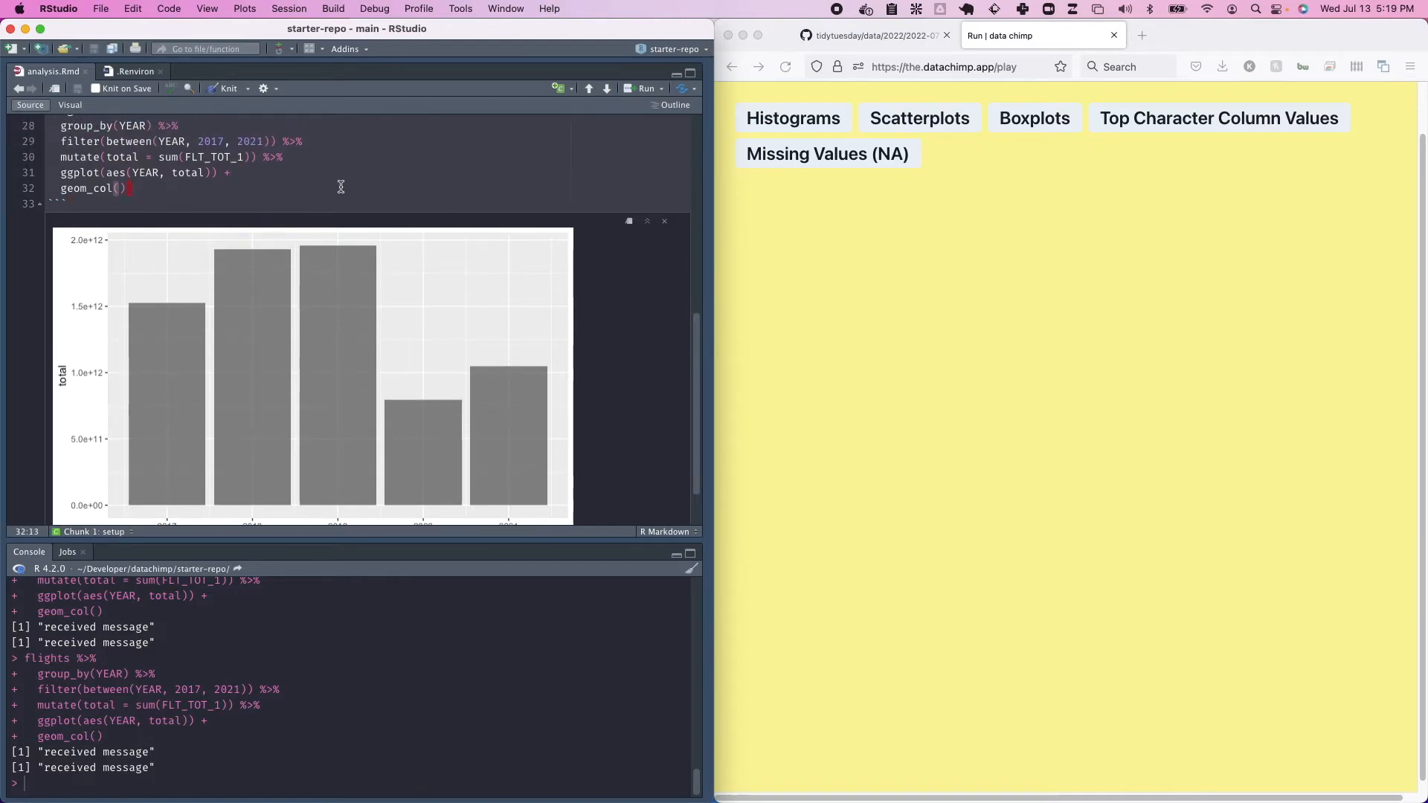
pyautogui.scroll(-1, 339, 183)
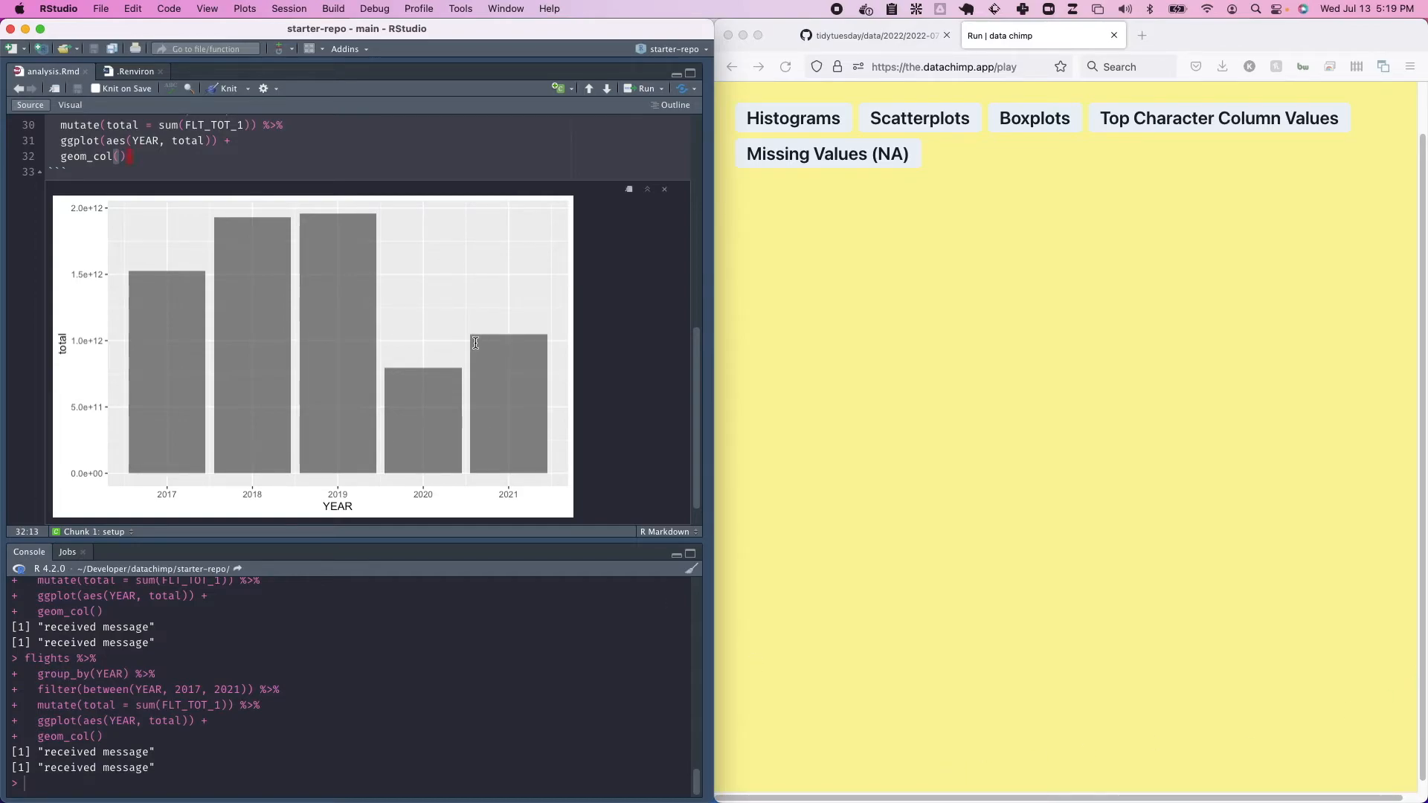
pyautogui.scroll(2, 212, 286)
pyautogui.click(204, 192)
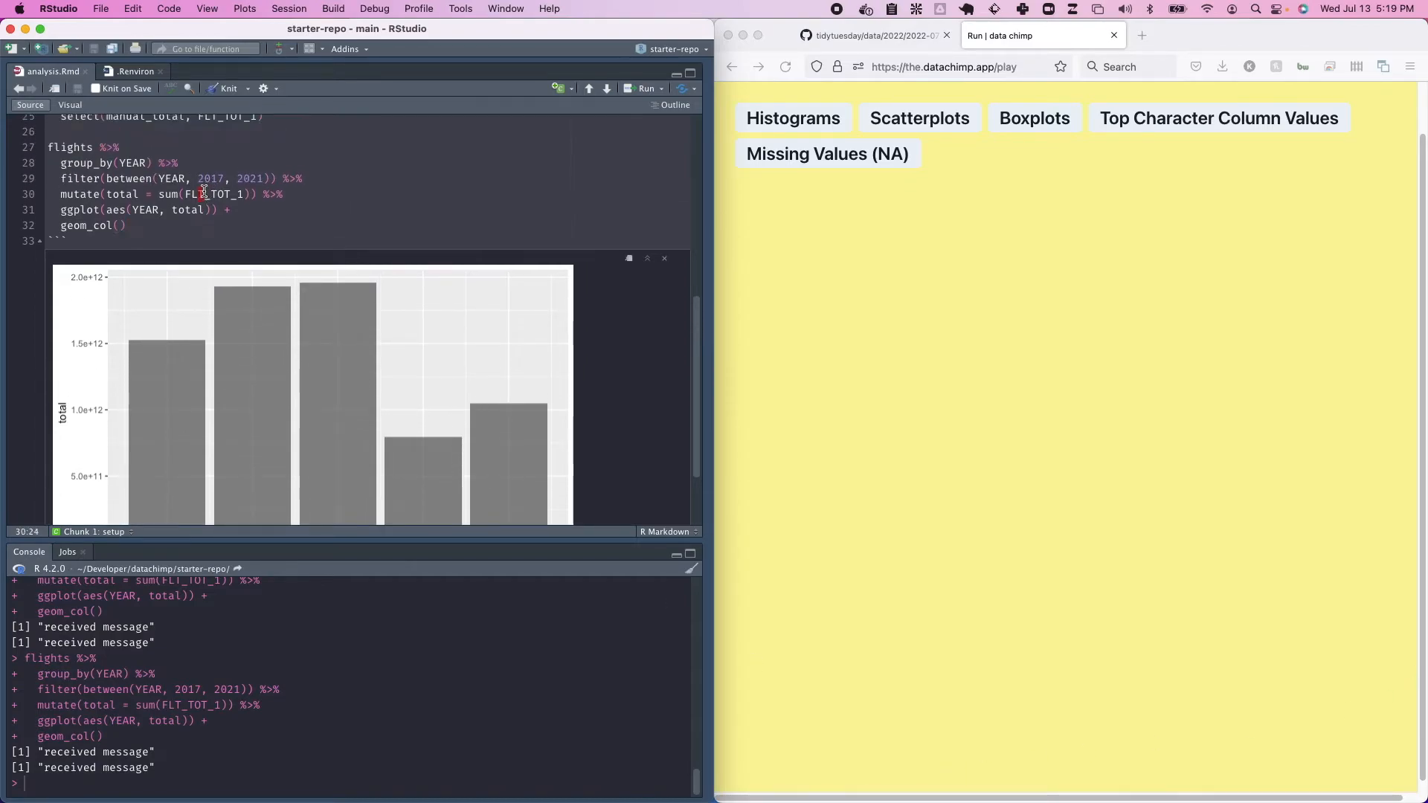
pyautogui.scroll(1, 204, 192)
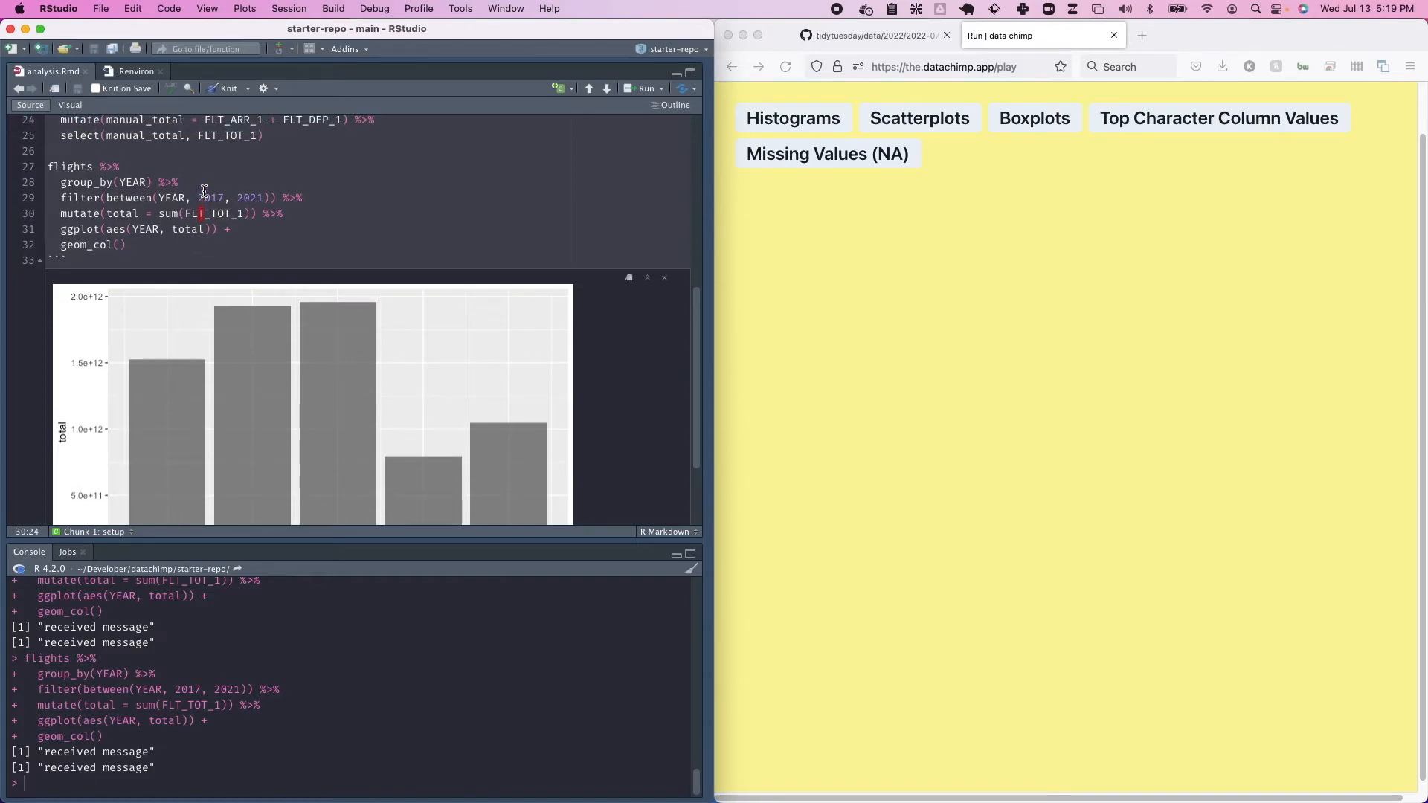
pyautogui.scroll(1, 181, 168)
pyautogui.click(181, 168)
# Step: Switch data chimp in the browser to Top Character Column Values mode and run only flights in RStudio
pyautogui.click(1115, 213)
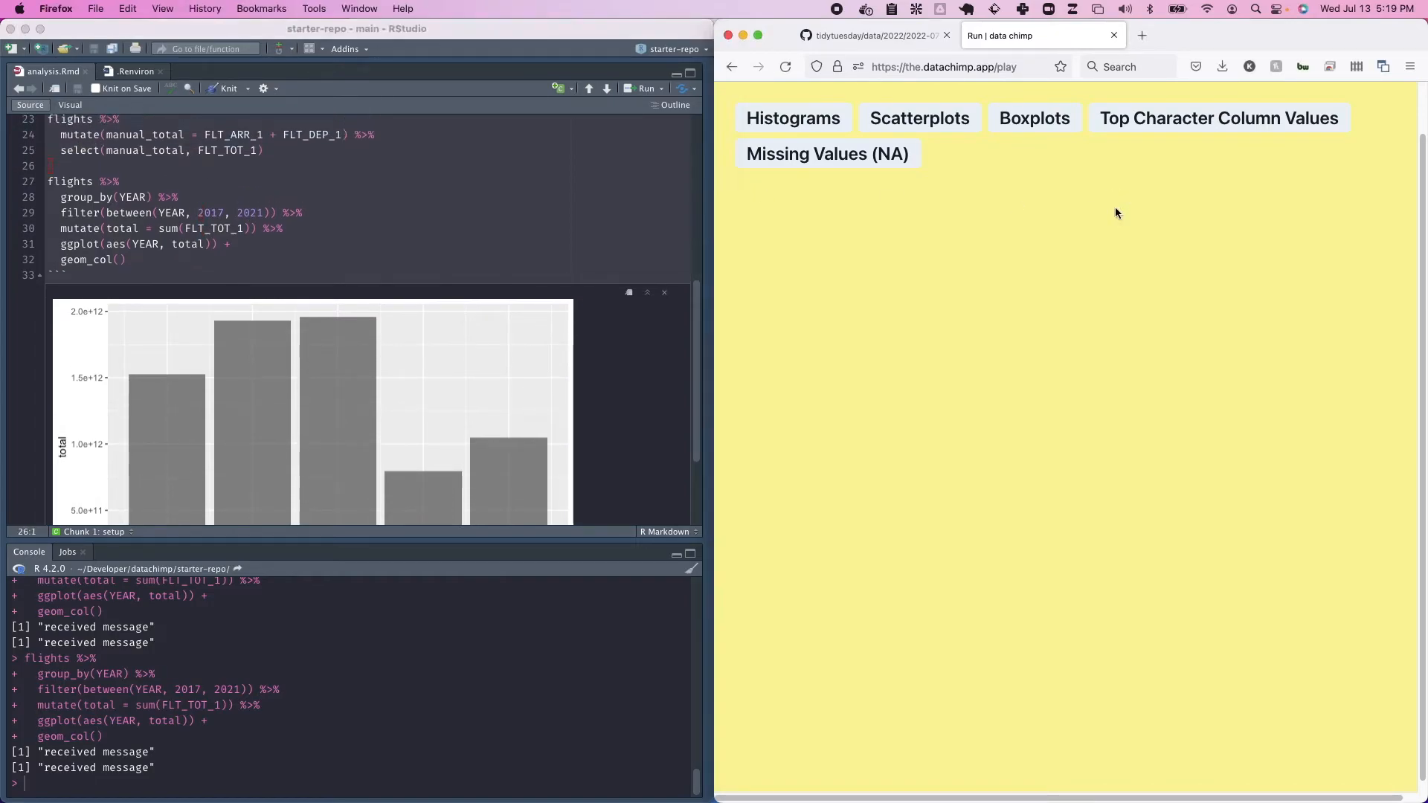
pyautogui.click(1220, 118)
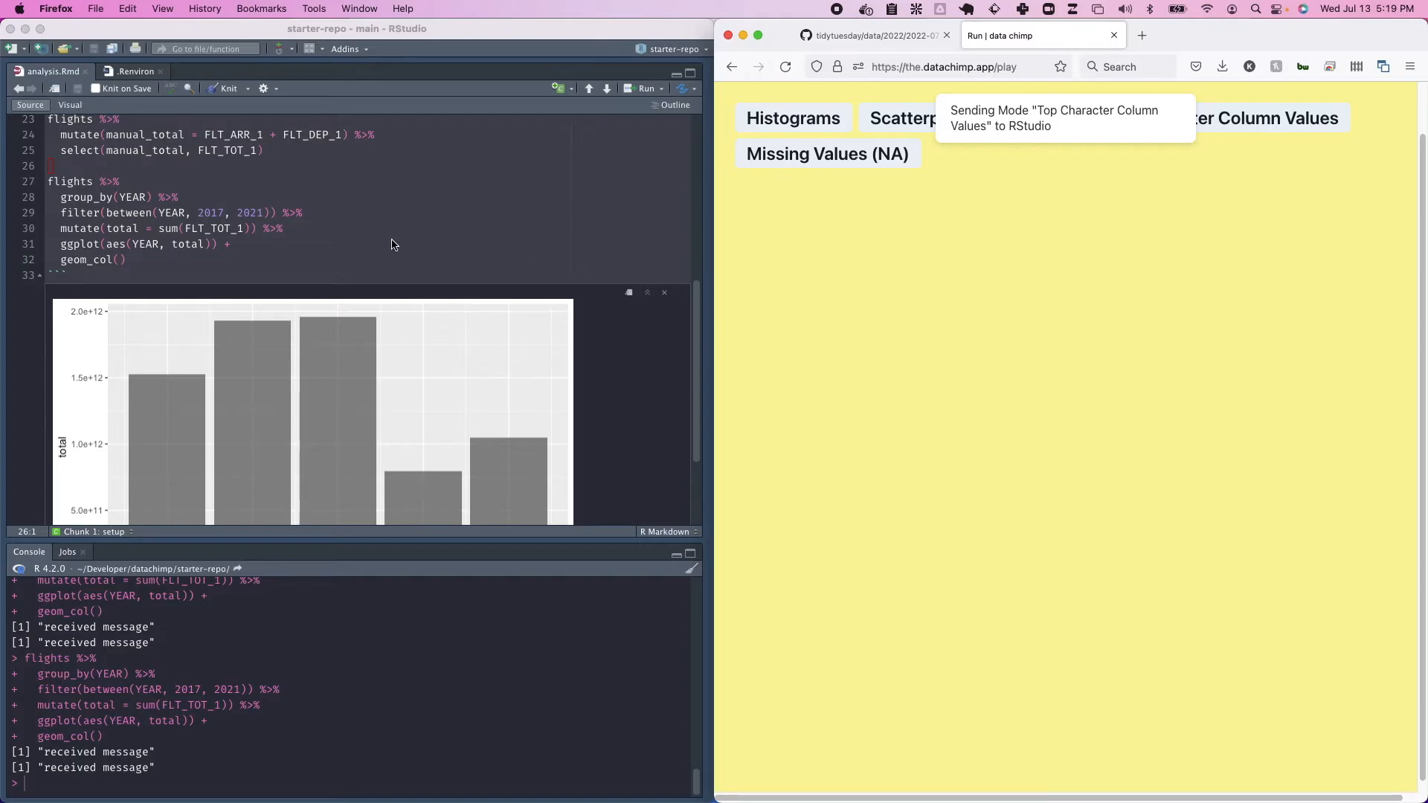
pyautogui.click(105, 183)
pyautogui.doubleClick(105, 183)
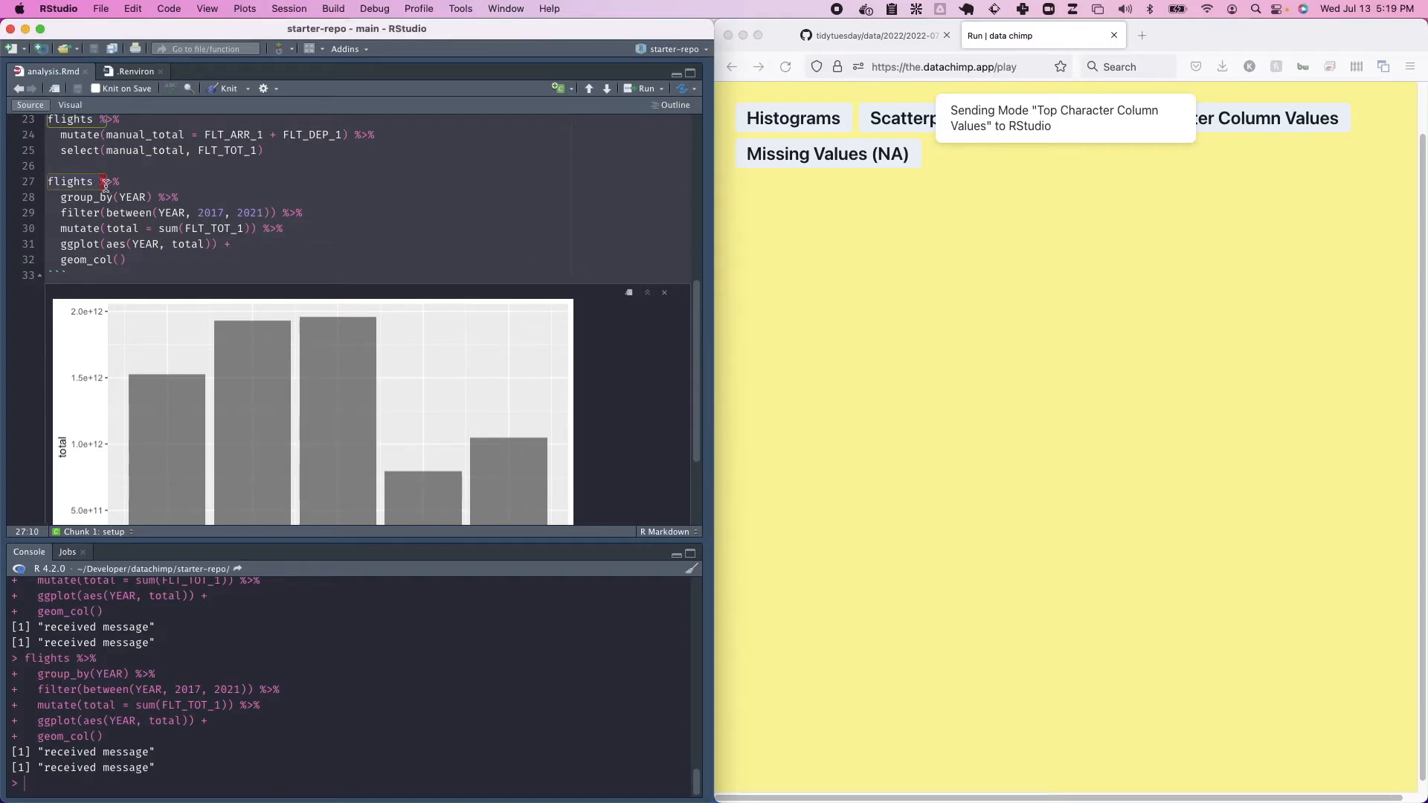
pyautogui.press('super+Return')
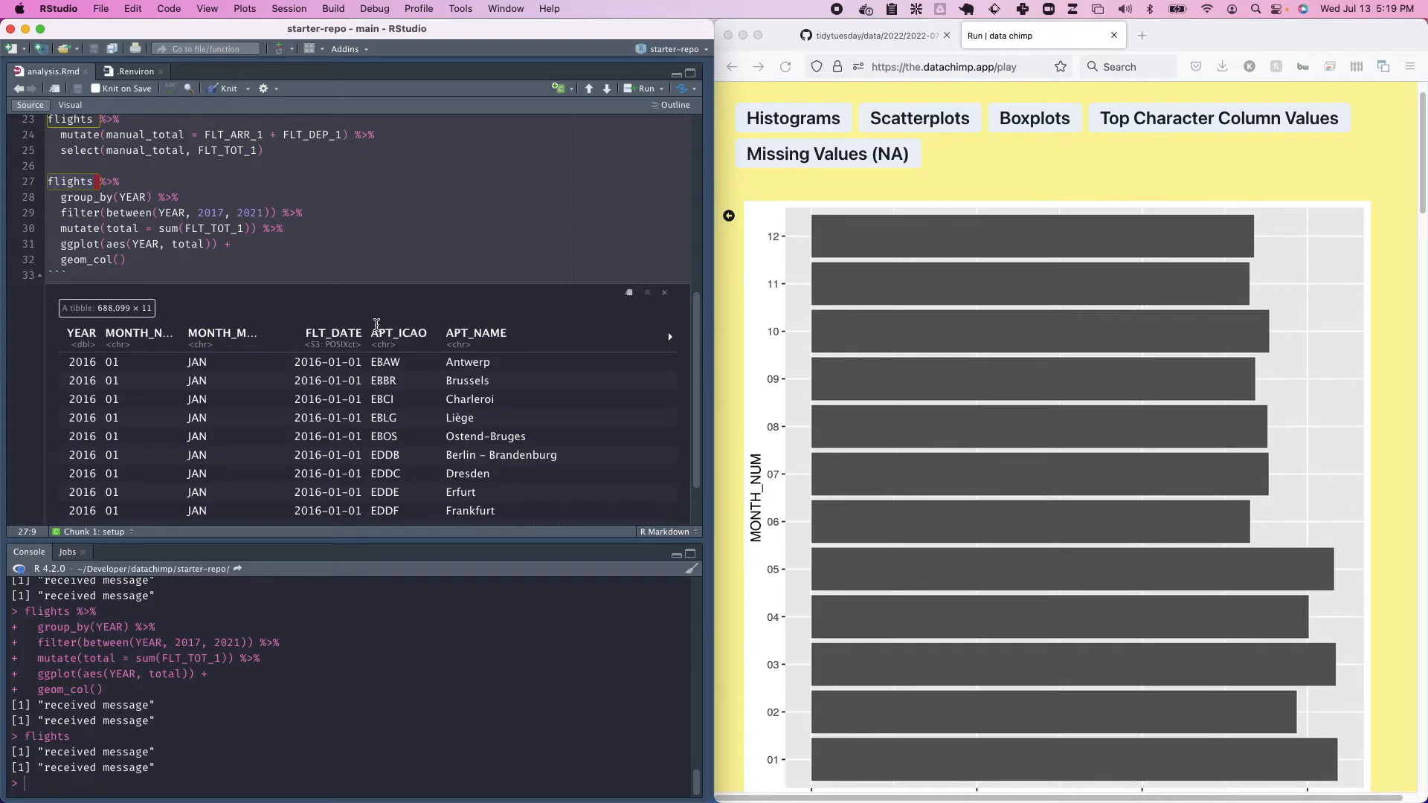
# Step: Extend the flights assignment with %>% after select(-ends_with("IFR_2")) and start a mutate() call on a new line
pyautogui.scroll(-2, 956, 424)
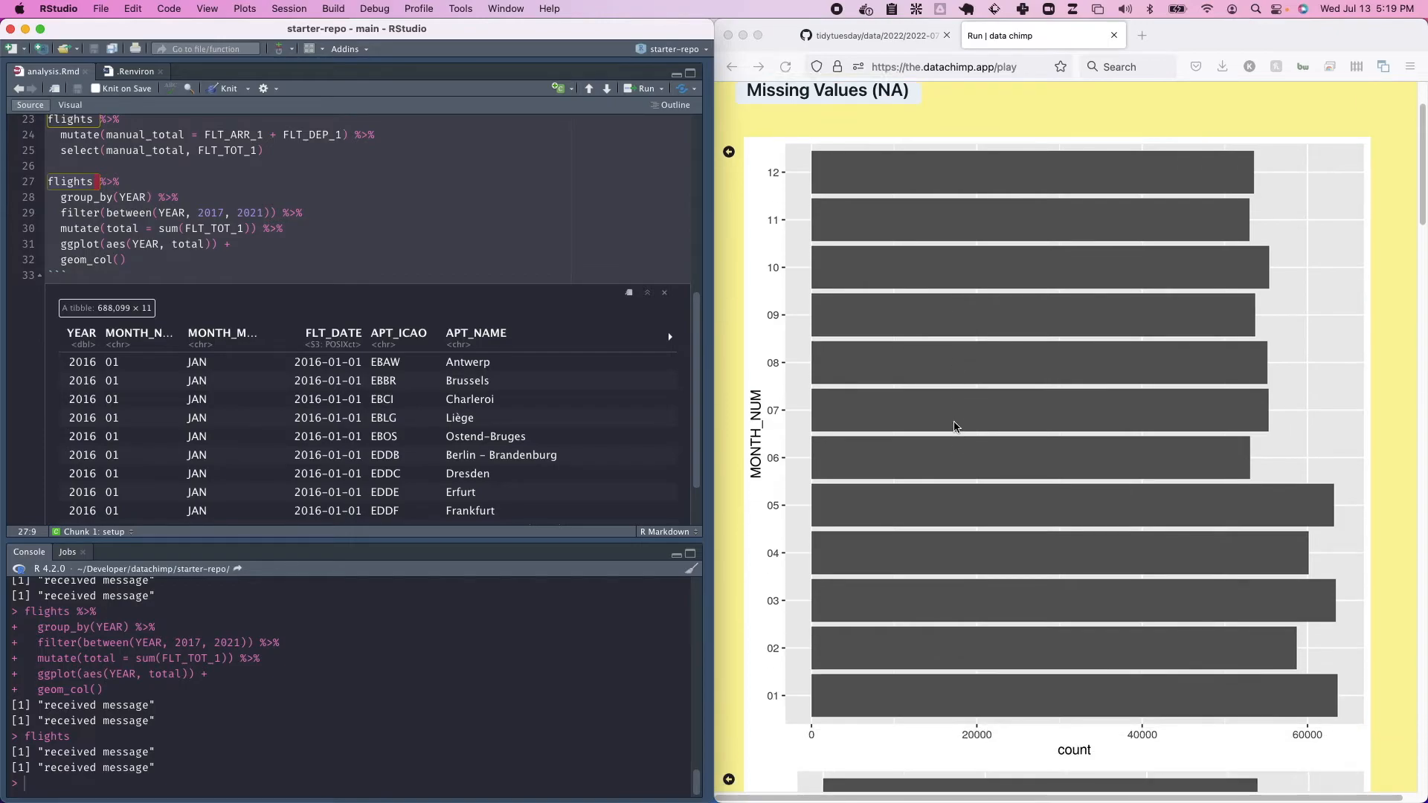
pyautogui.scroll(1, 956, 427)
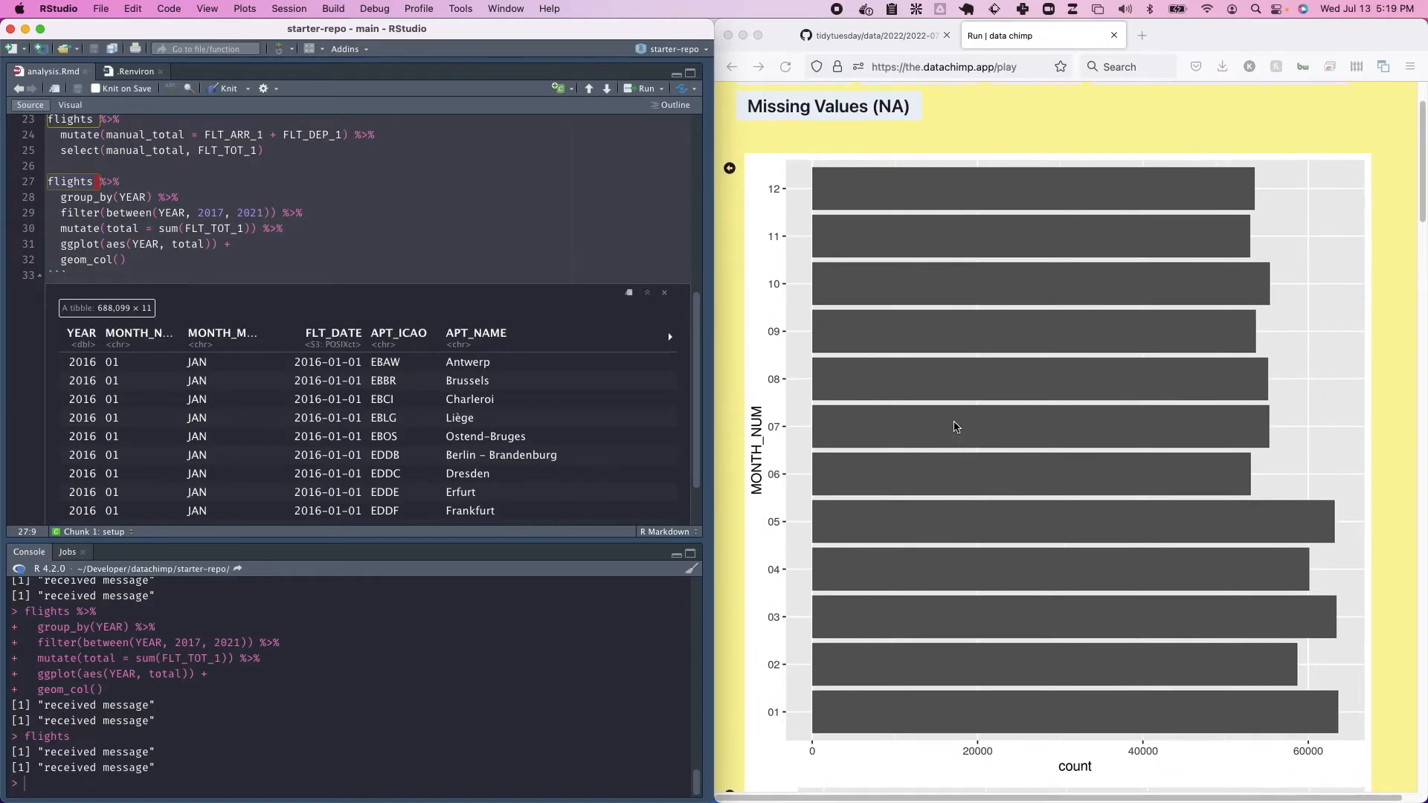
pyautogui.scroll(-1, 956, 426)
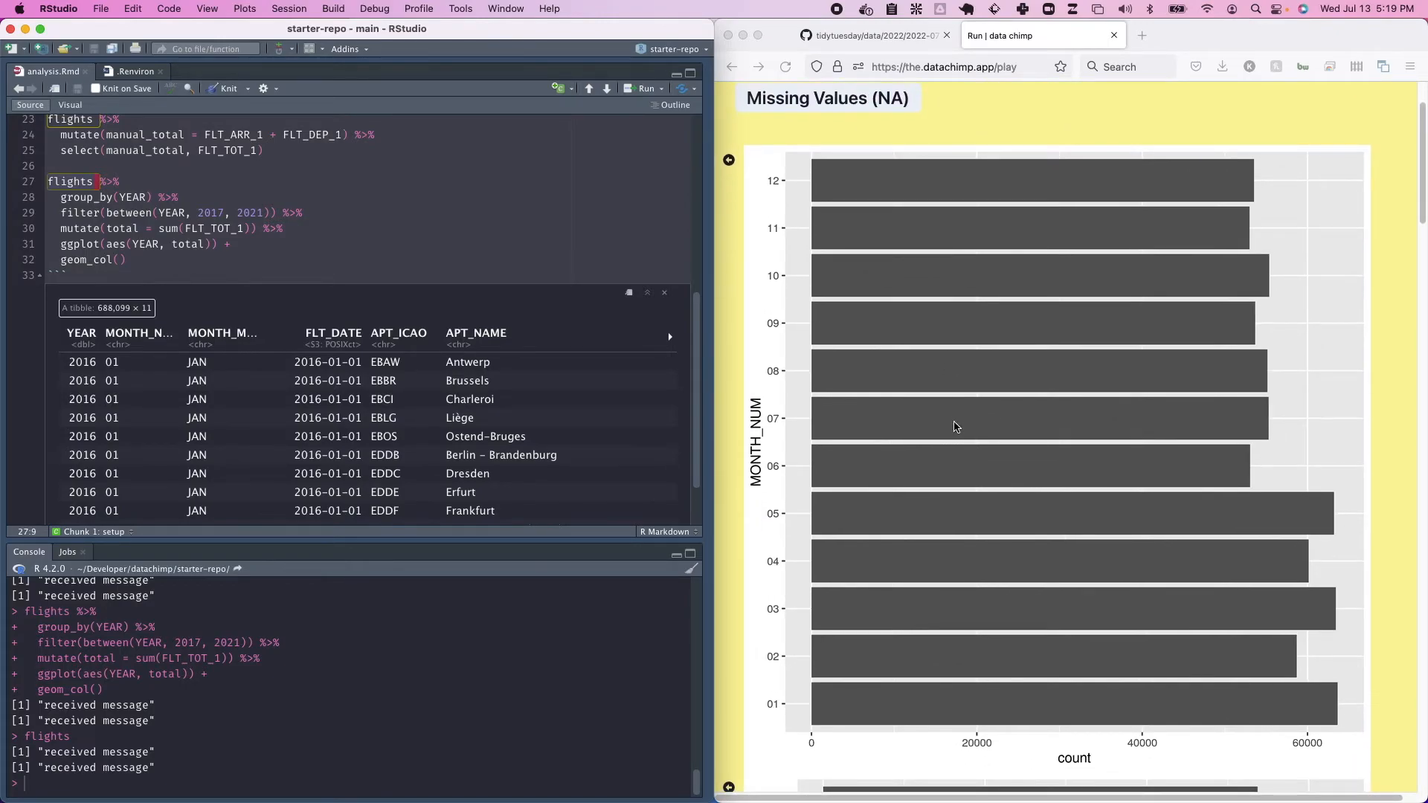
pyautogui.doubleClick(197, 362)
pyautogui.scroll(2, 189, 354)
pyautogui.scroll(3, 187, 346)
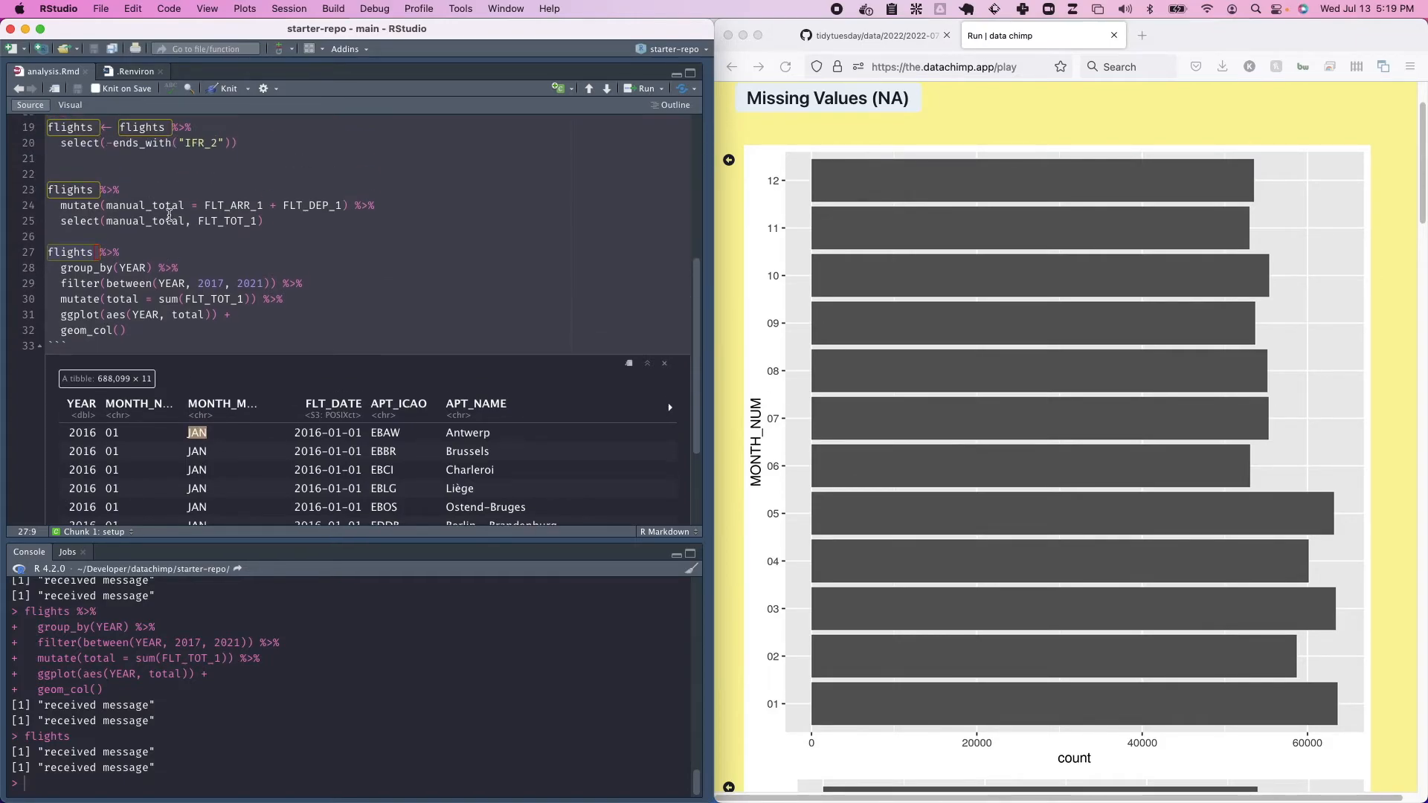
pyautogui.click(184, 177)
pyautogui.press('super+Right')
pyautogui.press('super+shift+m')
pyautogui.press('Return')
pyautogui.write('mutate(')
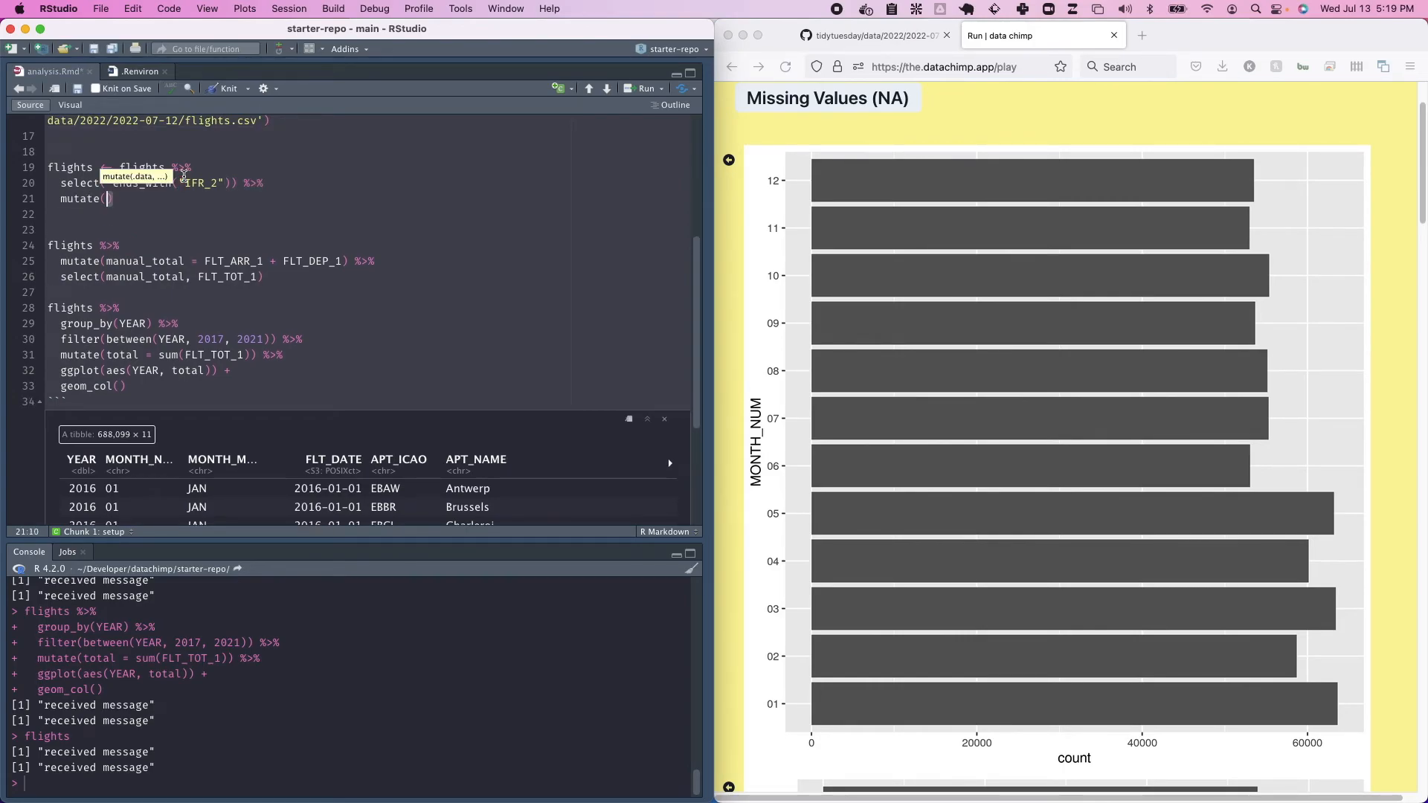
# Step: Fill in the mutate call with MONTH_NUM = as.numeric(MONTH_NUM), save the file and run the assignment
pyautogui.write('MONTH_NUM = as.numeric(N')
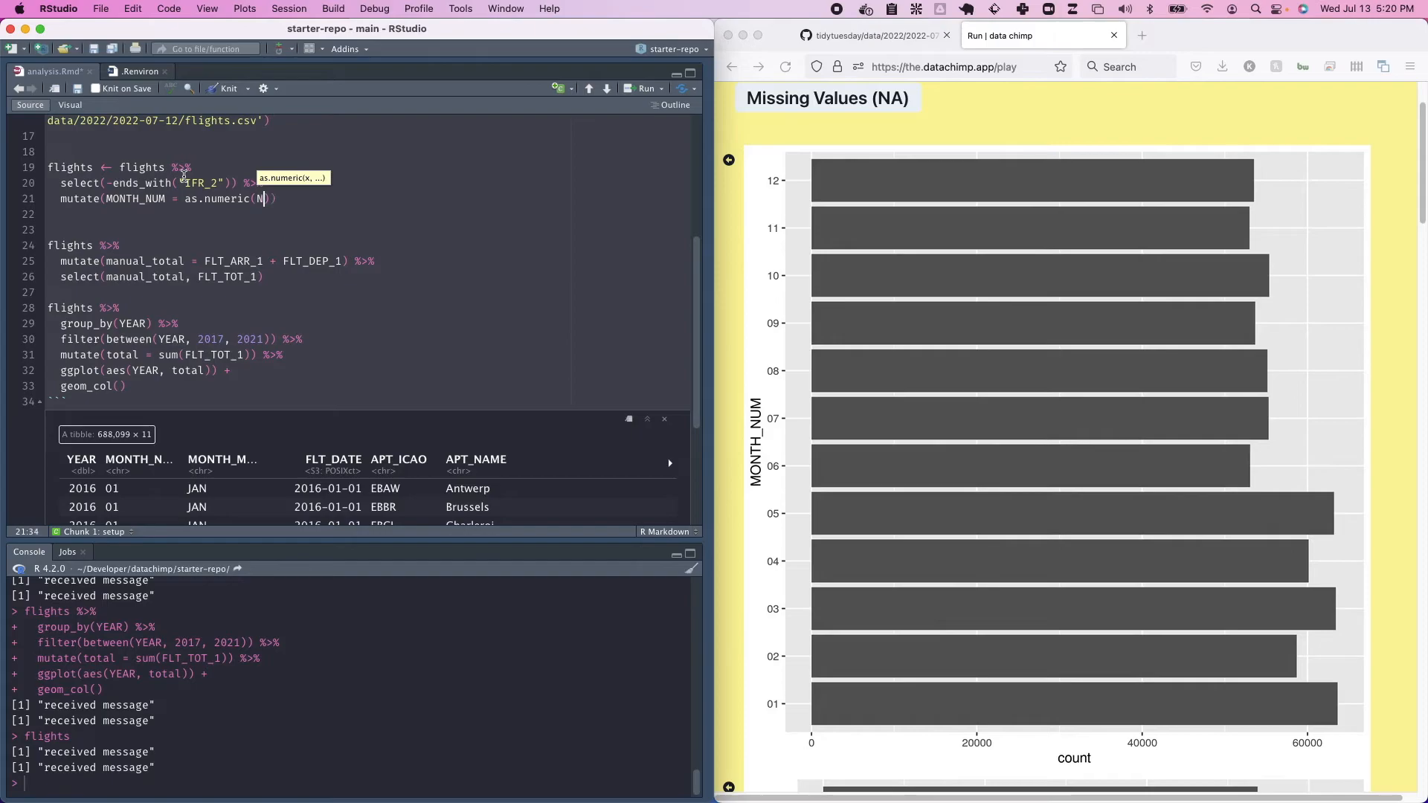
pyautogui.write('MONTH_NUM')
pyautogui.press('super+s')
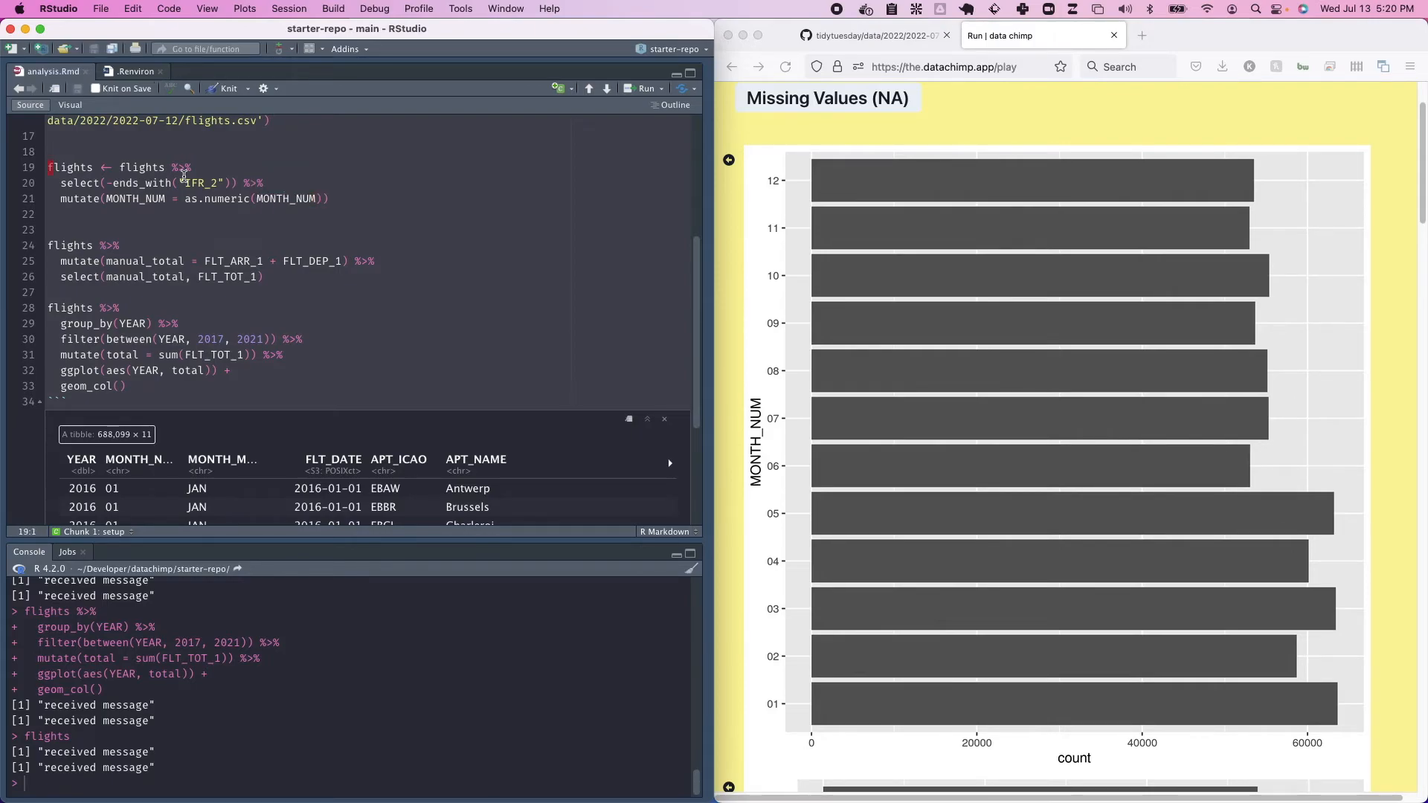
pyautogui.press('super+Return')
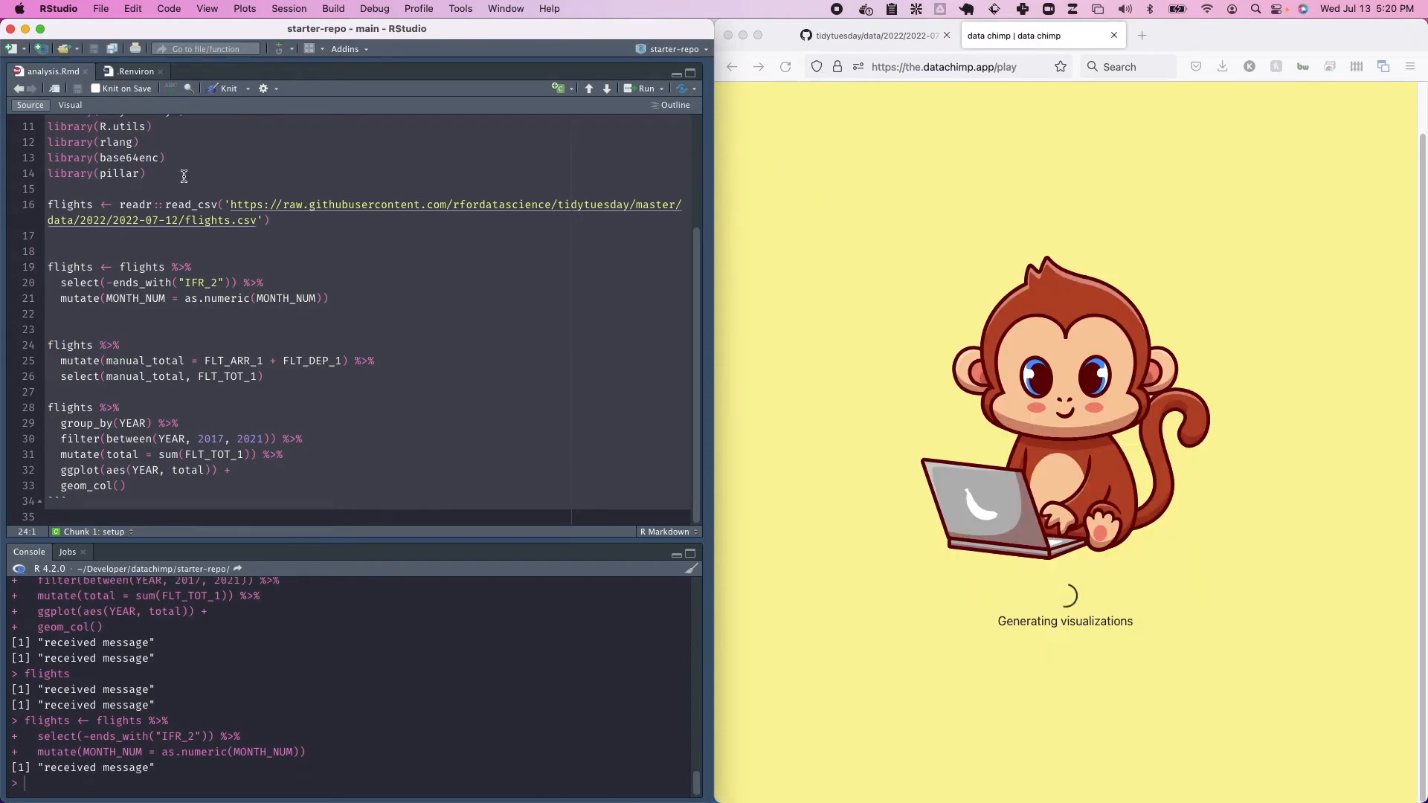
# Step: Examine the bar chart of MONTH_MON values generated in data chimp
pyautogui.press('j')
pyautogui.press('j')
pyautogui.press('j')
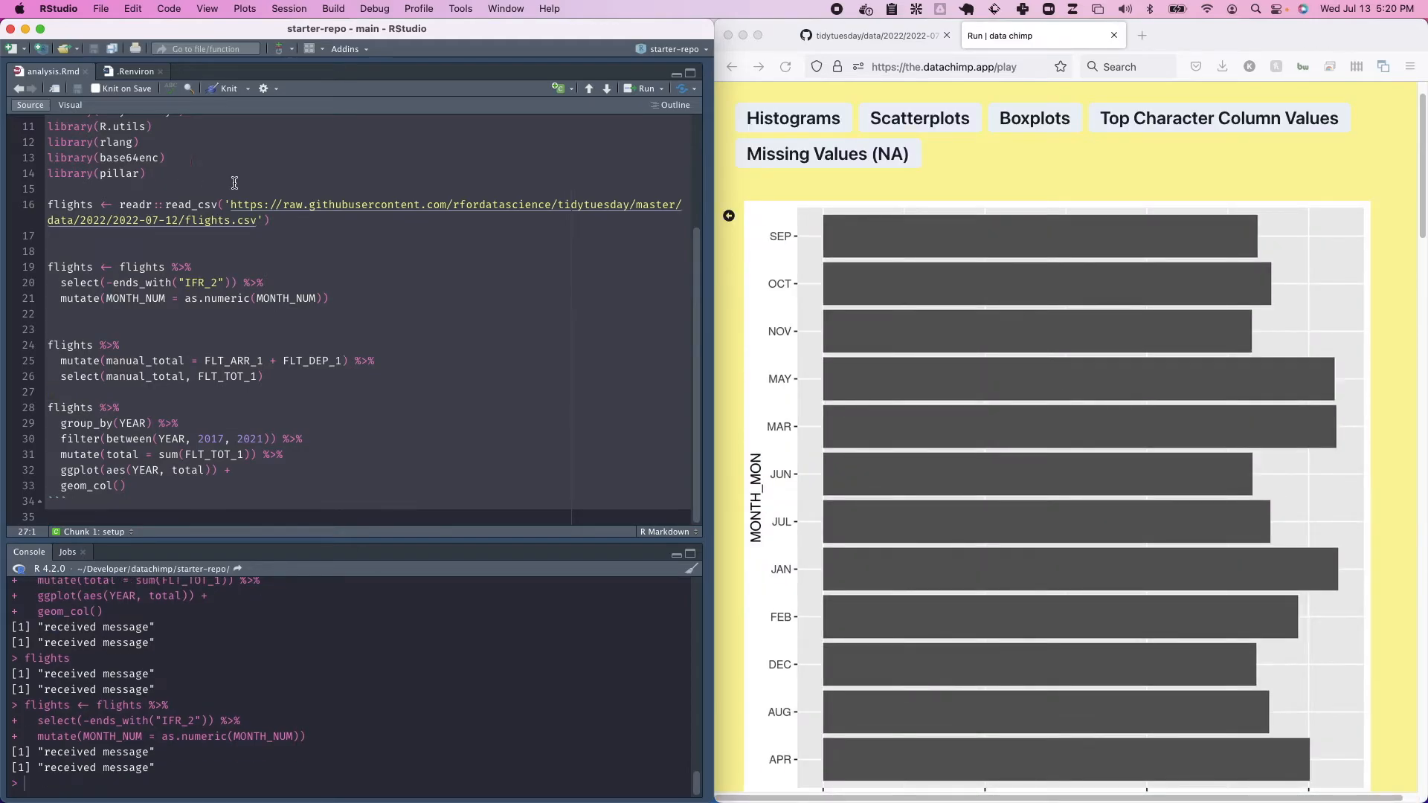
pyautogui.scroll(-2, 902, 439)
pyautogui.scroll(4, 903, 446)
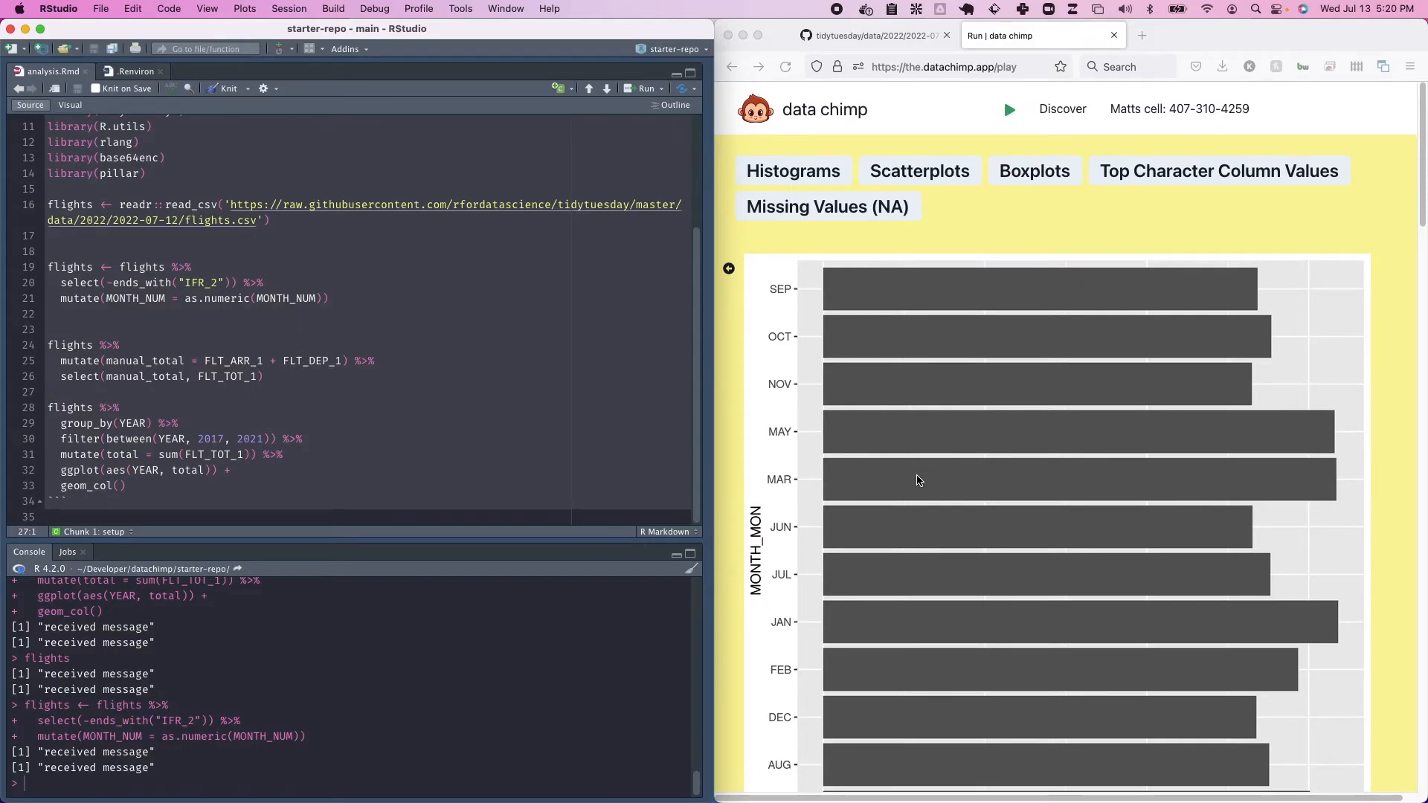
pyautogui.scroll(-1, 915, 526)
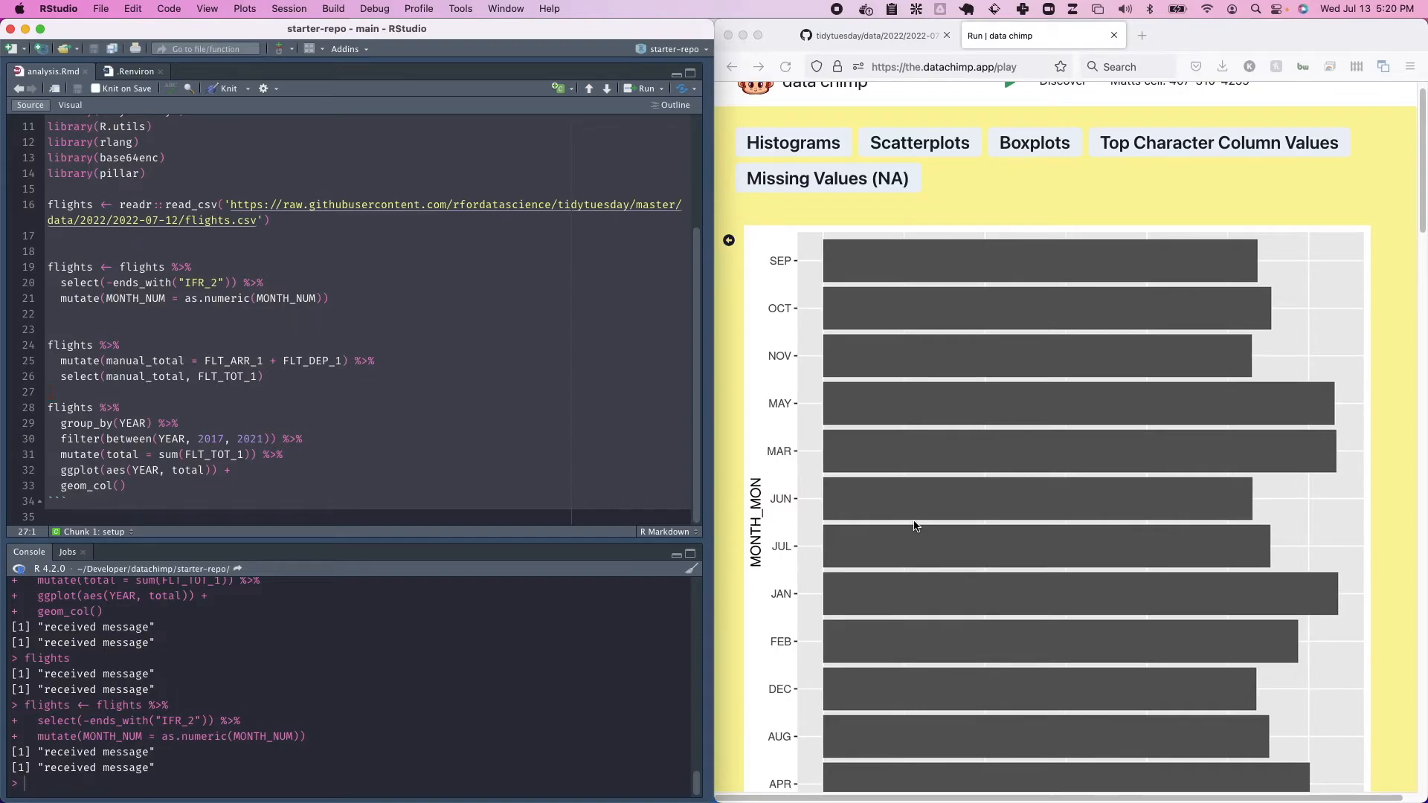
# Step: Examine the data chimp bar charts of MONTH_MON, APT_ICAO, APT_NAME and STATE_NAME values
pyautogui.scroll(-5, 915, 526)
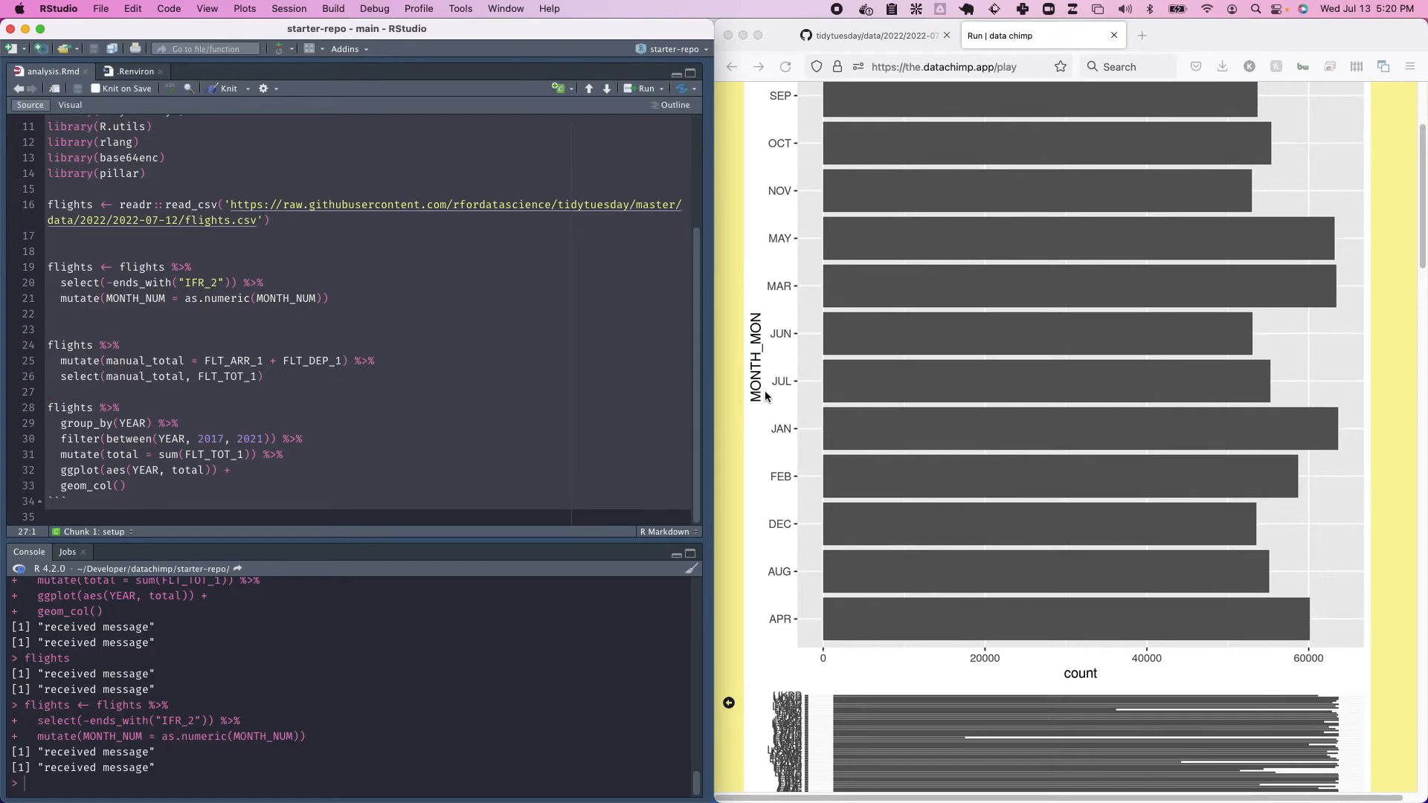
pyautogui.scroll(-15, 763, 416)
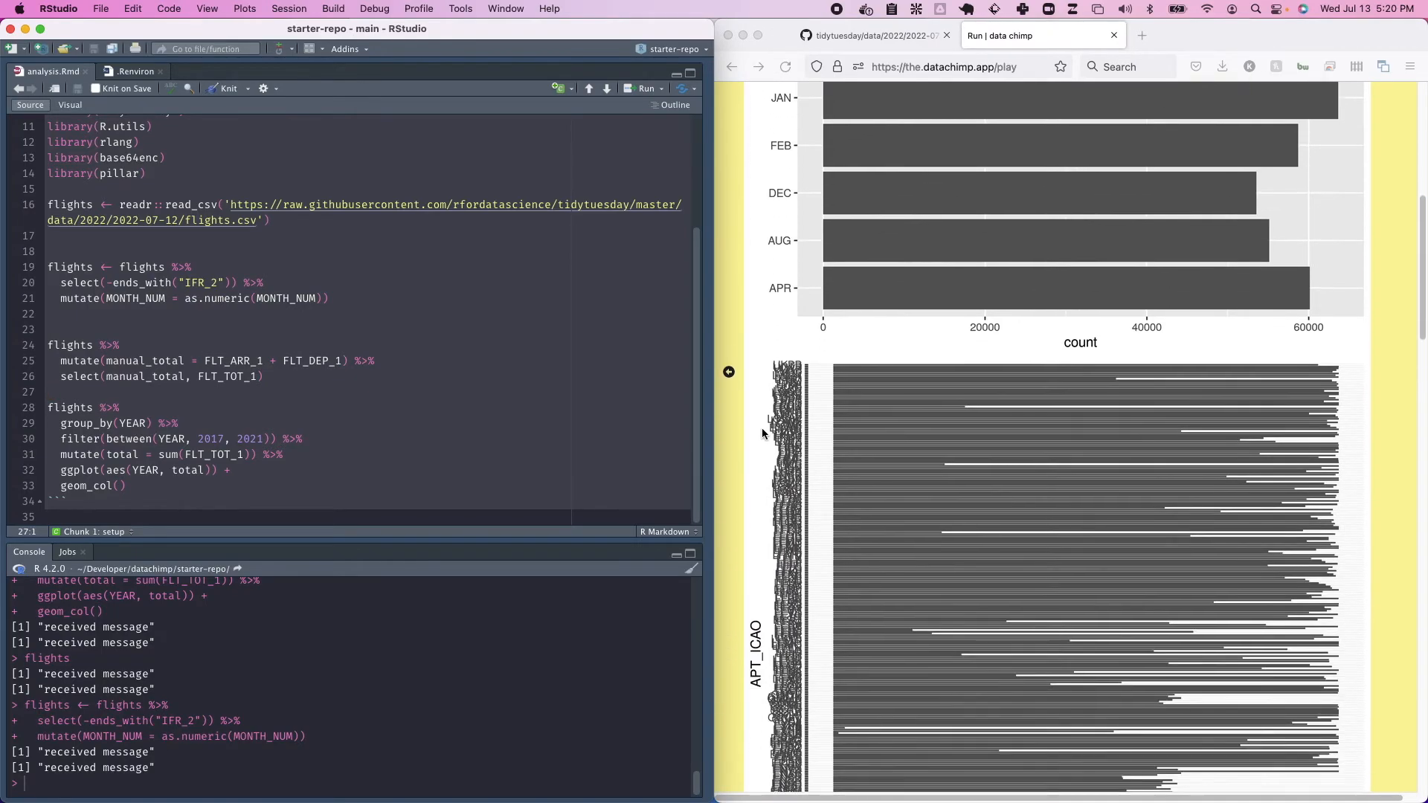
pyautogui.scroll(-2, 762, 430)
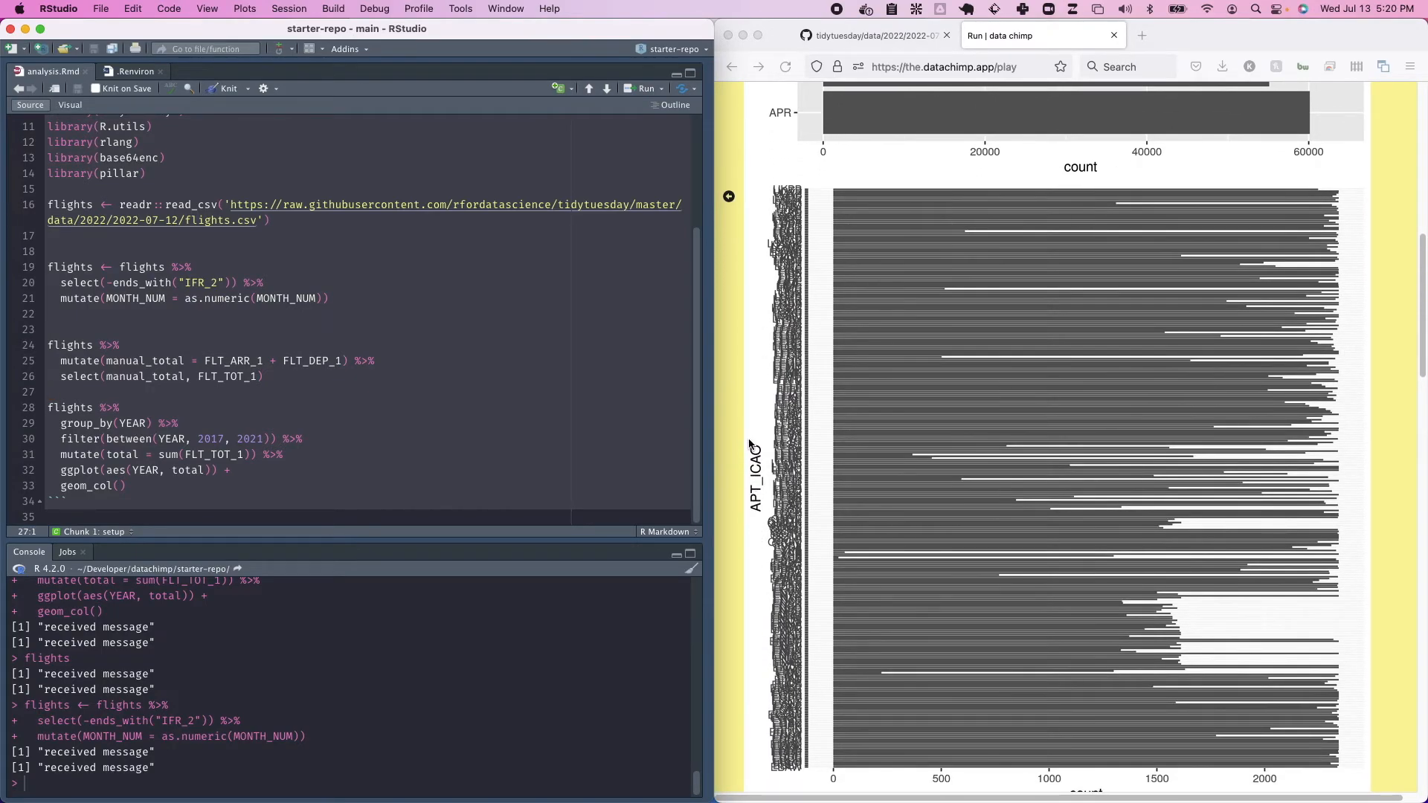
pyautogui.scroll(-2, 758, 502)
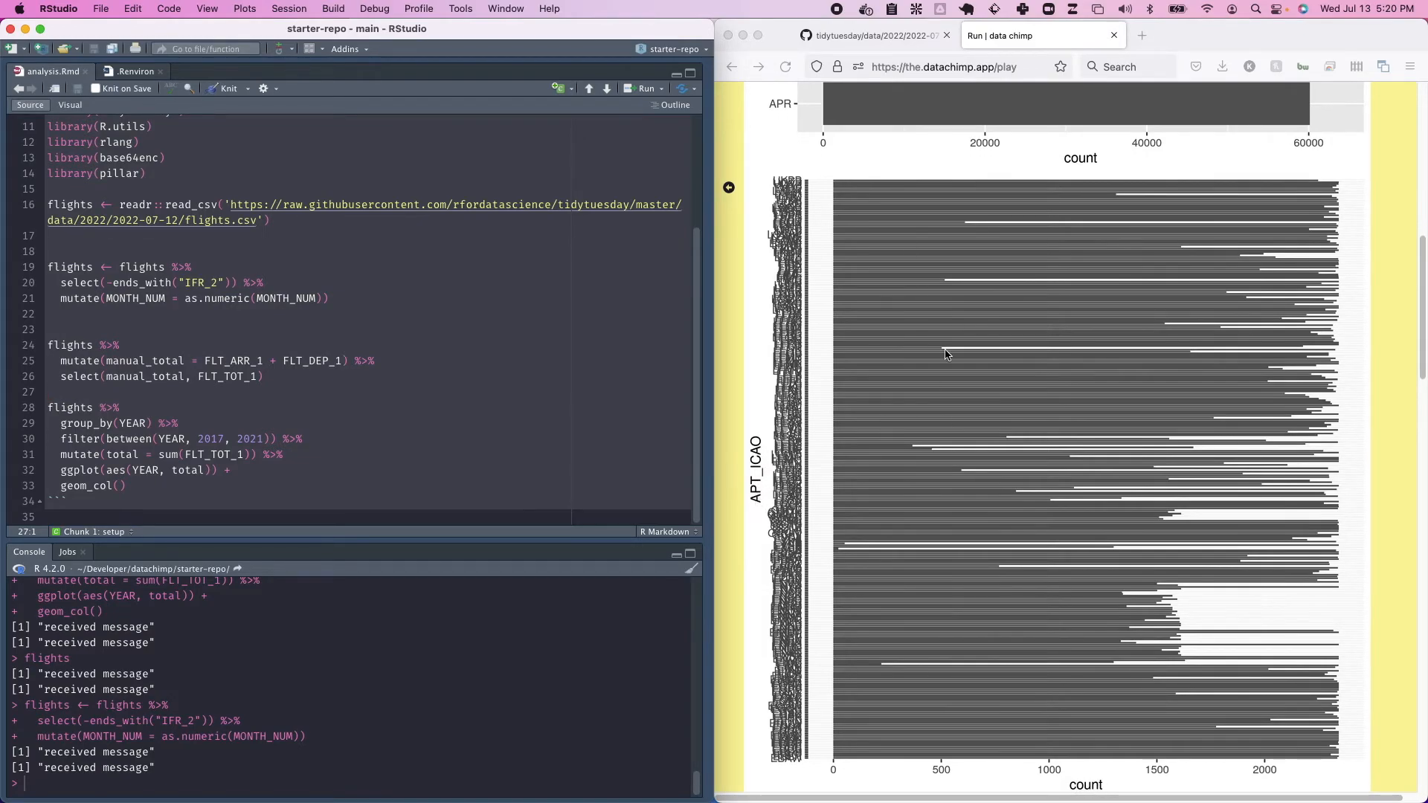
pyautogui.scroll(-20, 896, 467)
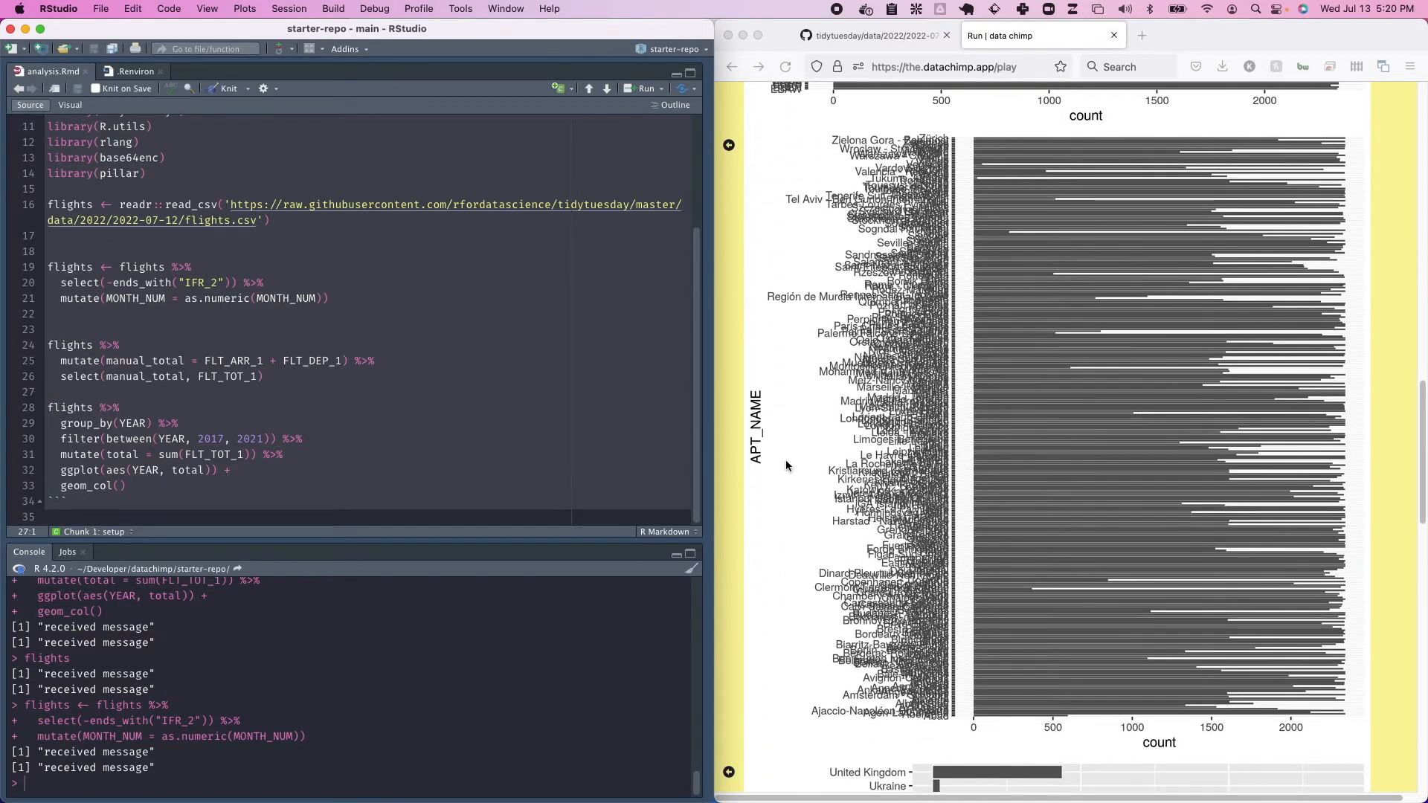
pyautogui.scroll(-15, 787, 491)
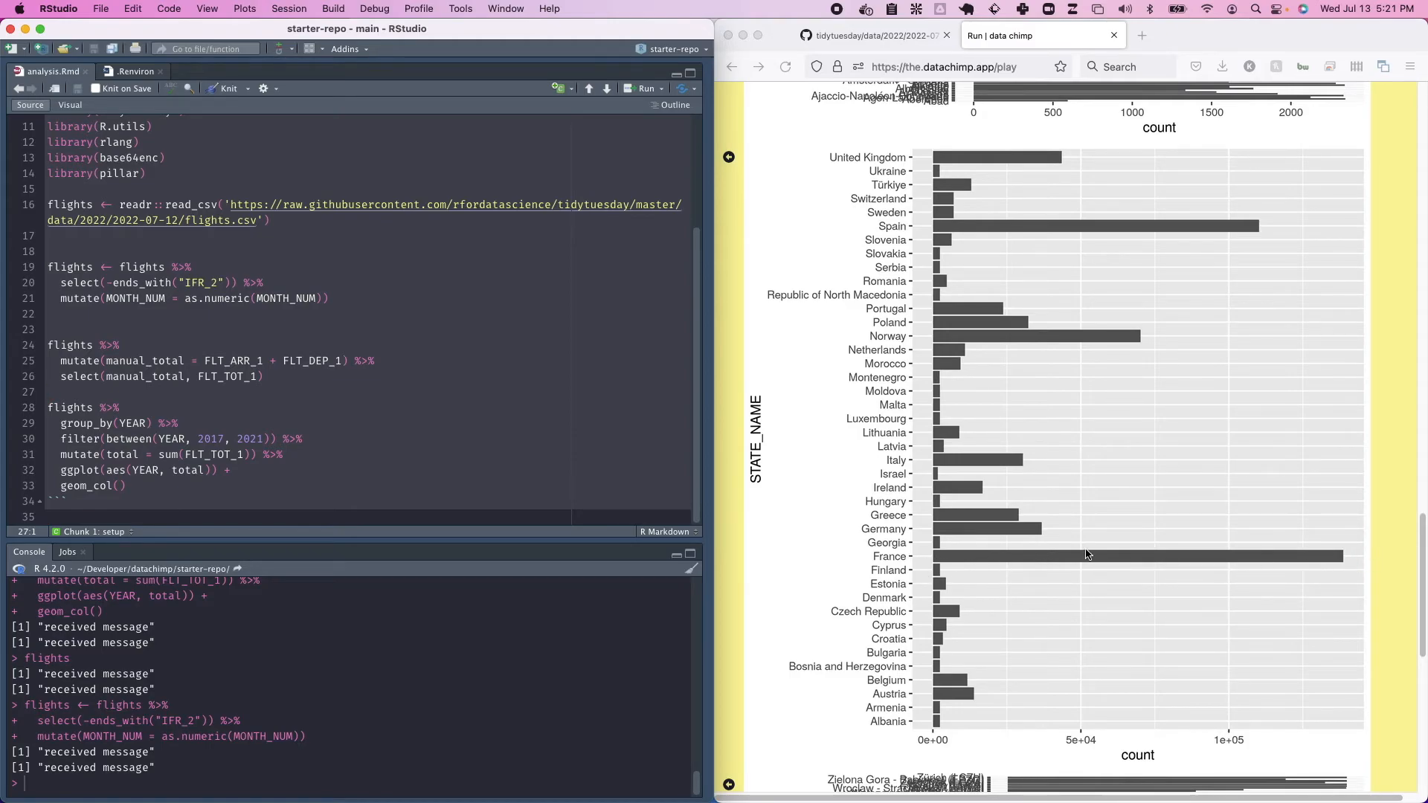
pyautogui.scroll(-2, 955, 307)
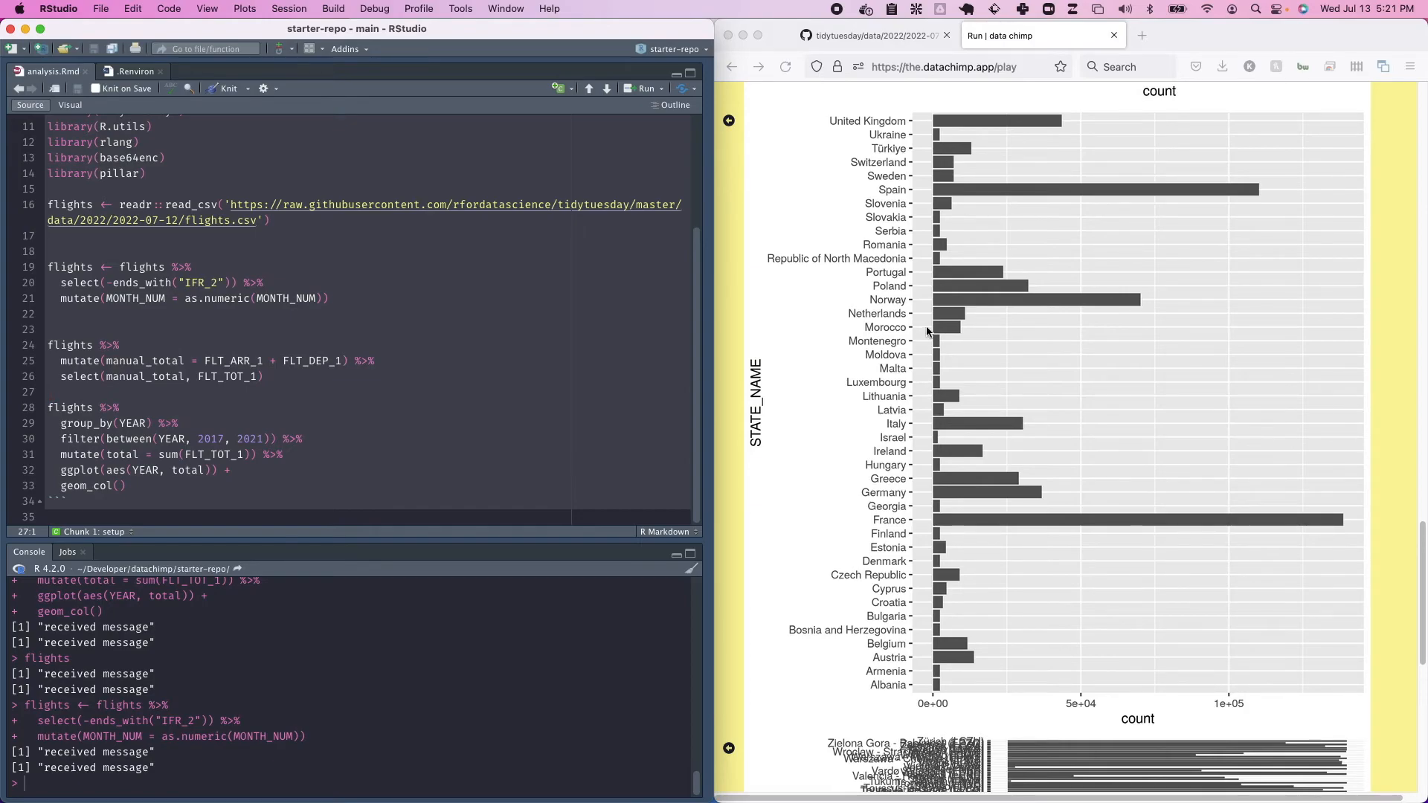
# Step: Search Google for france airports in a new browser tab, look through Wikipedia's List of airports in France and return to the search results
pyautogui.click(1143, 36)
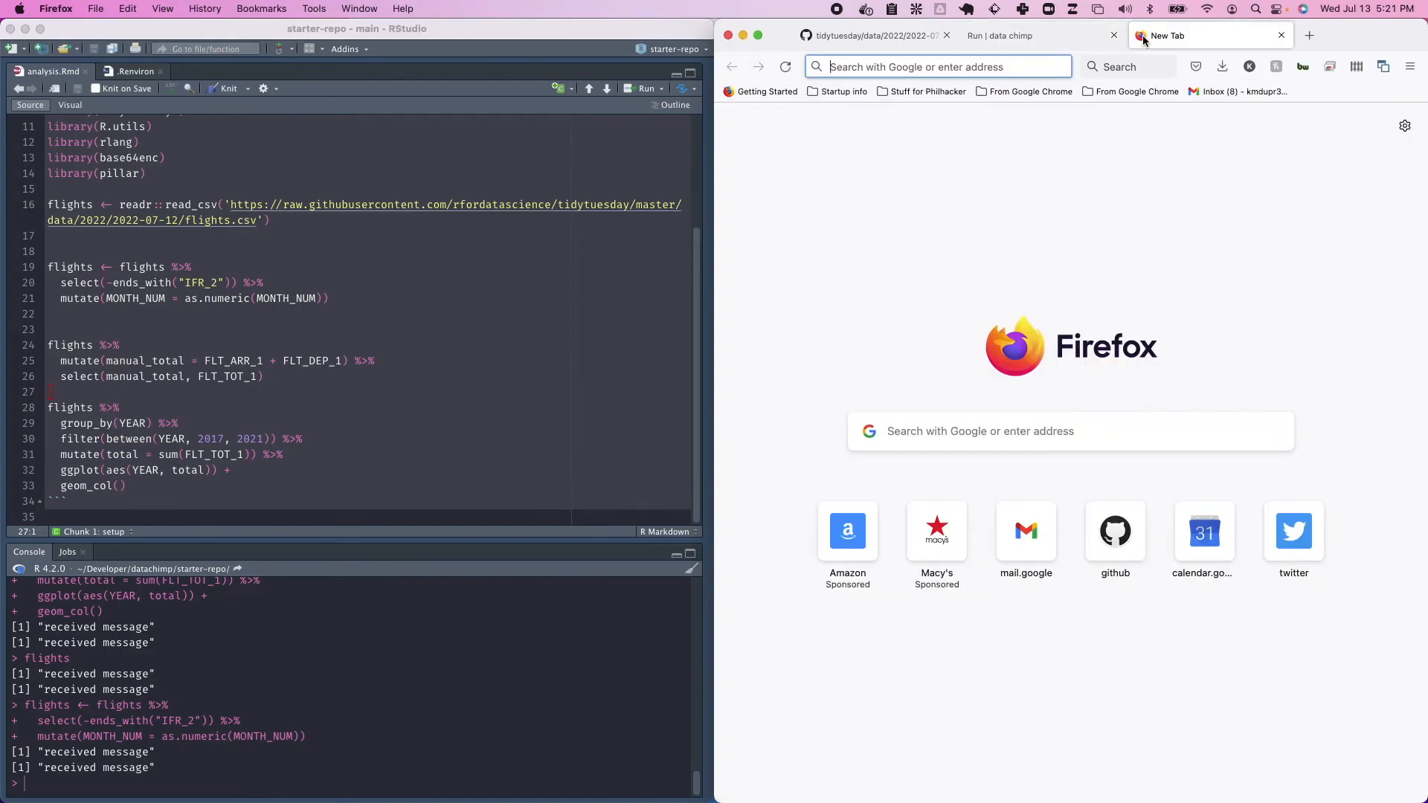
pyautogui.write('france ')
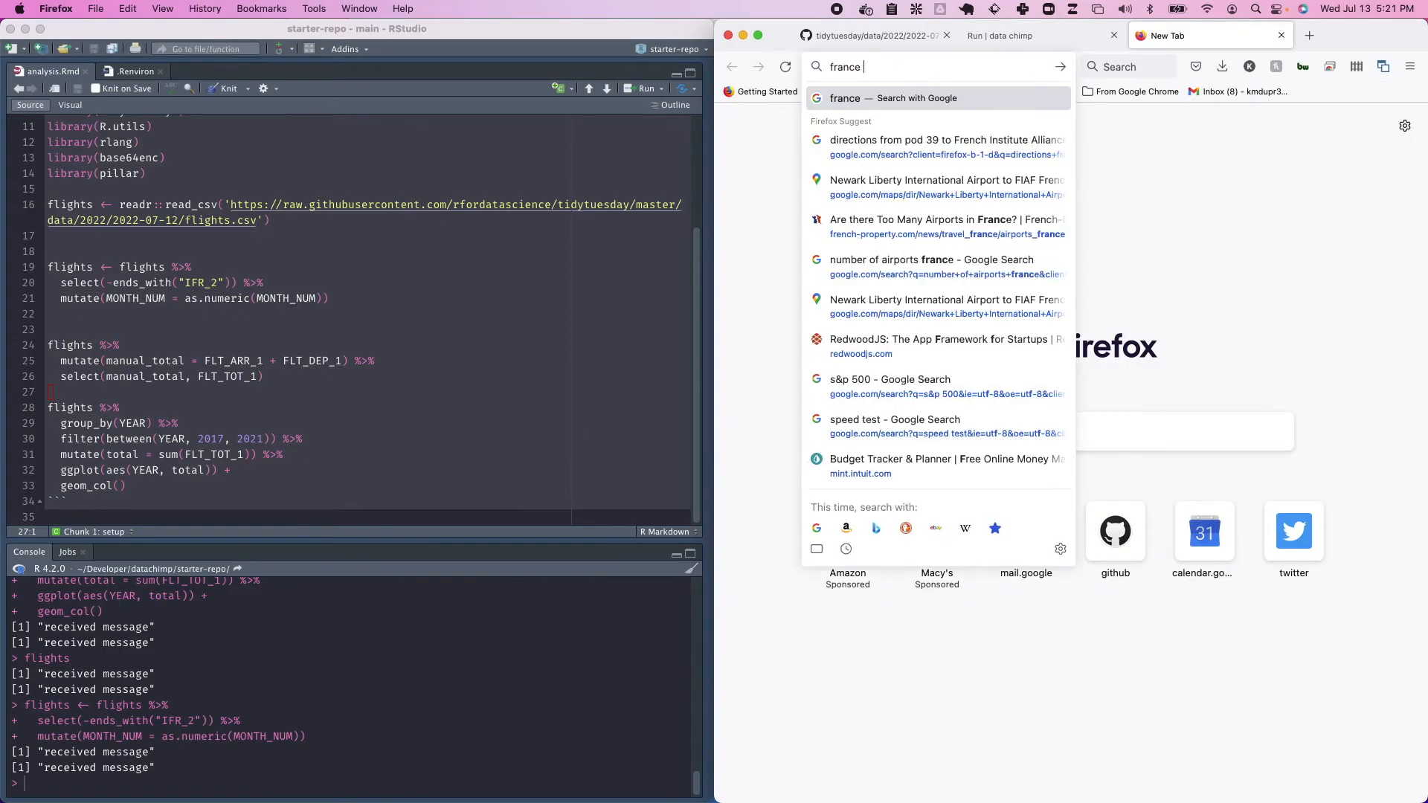
pyautogui.write('airports')
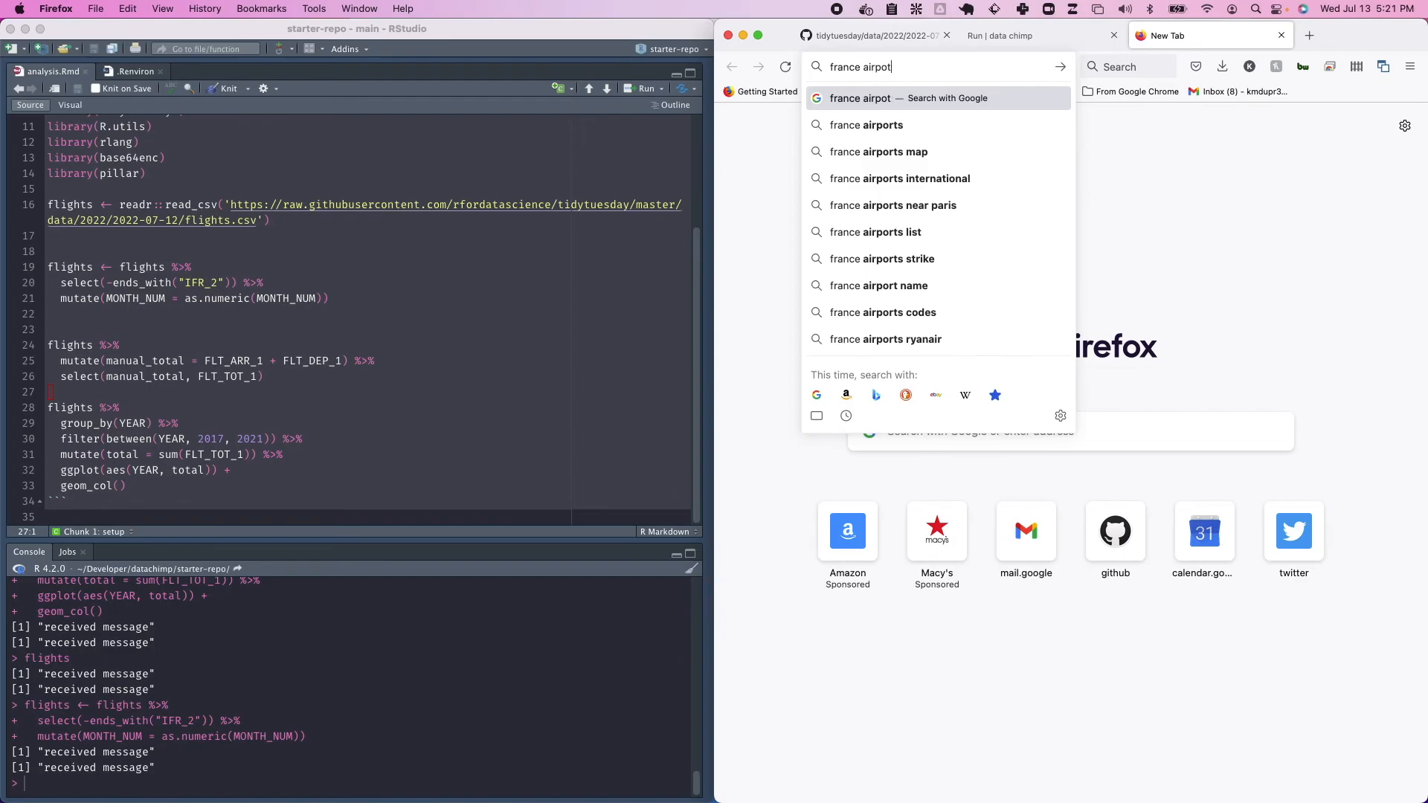
pyautogui.press('Return')
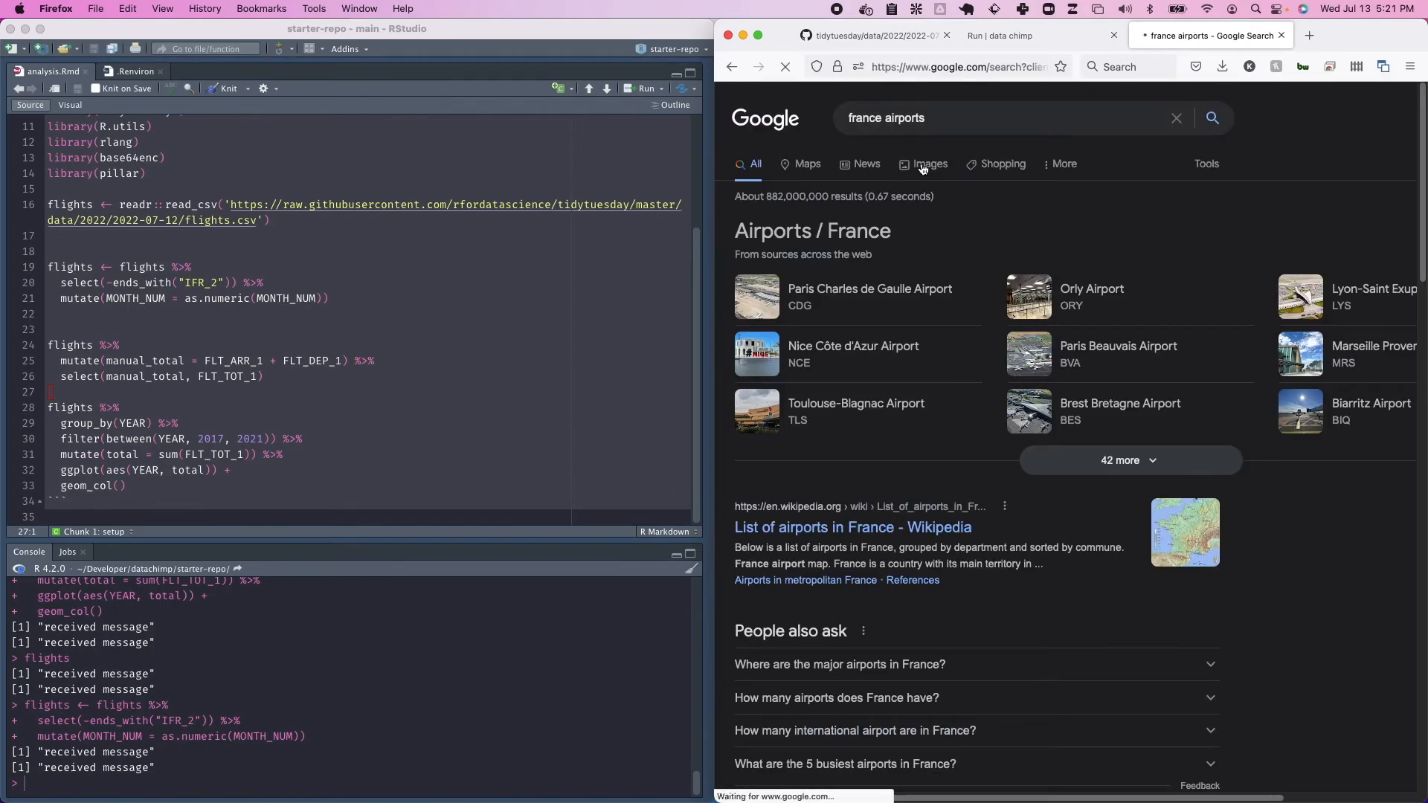
pyautogui.click(851, 527)
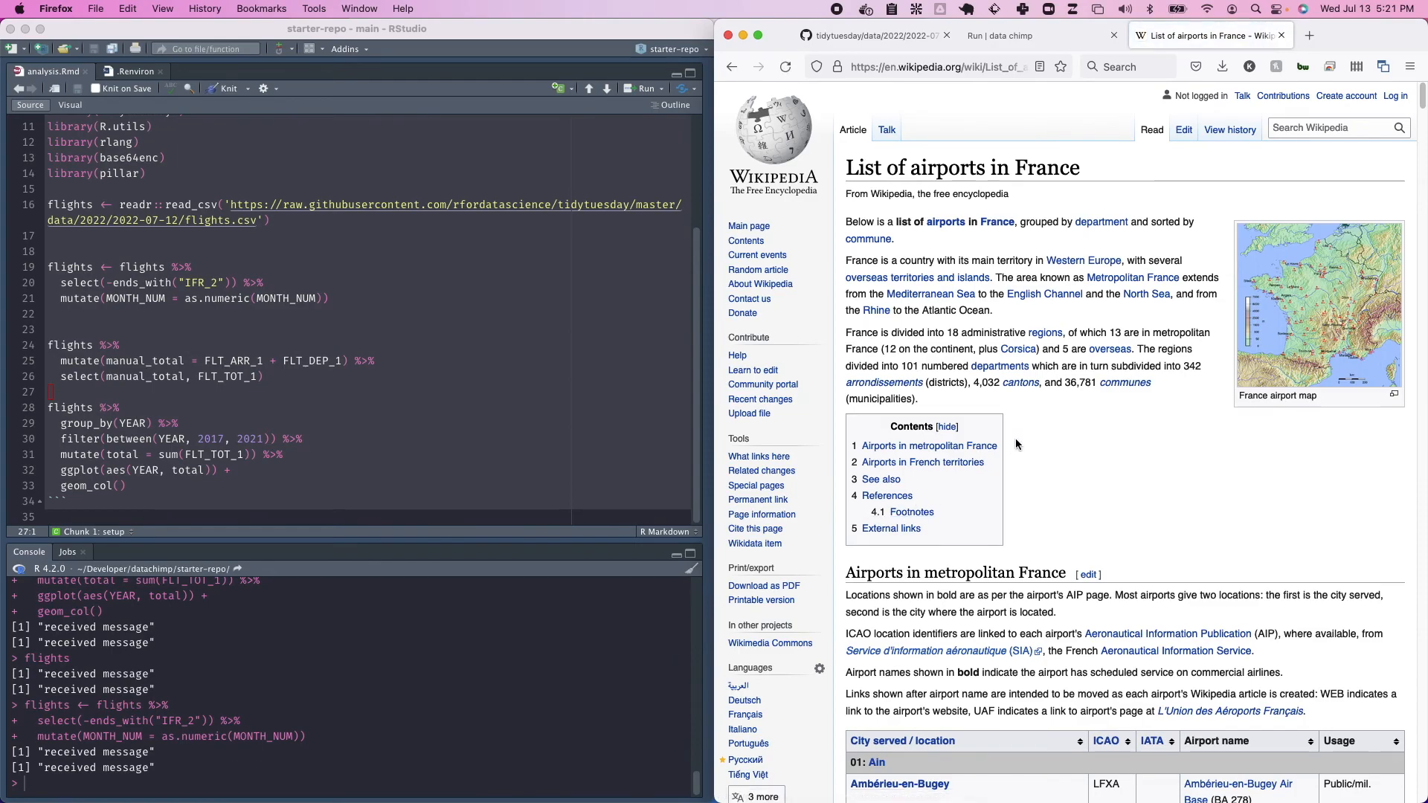
pyautogui.scroll(-5, 1006, 482)
pyautogui.scroll(-10, 1006, 485)
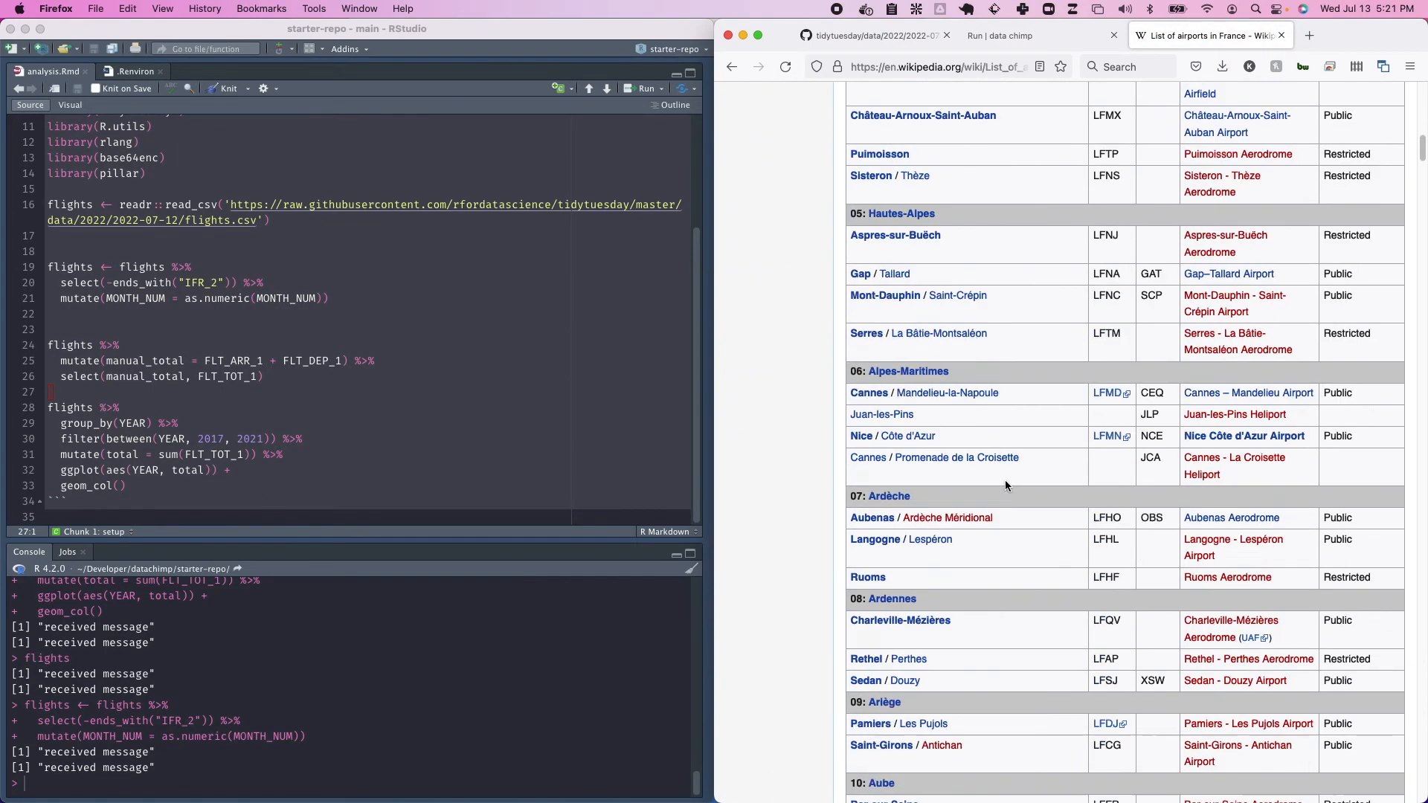
pyautogui.hscroll(-5, 866, 421)
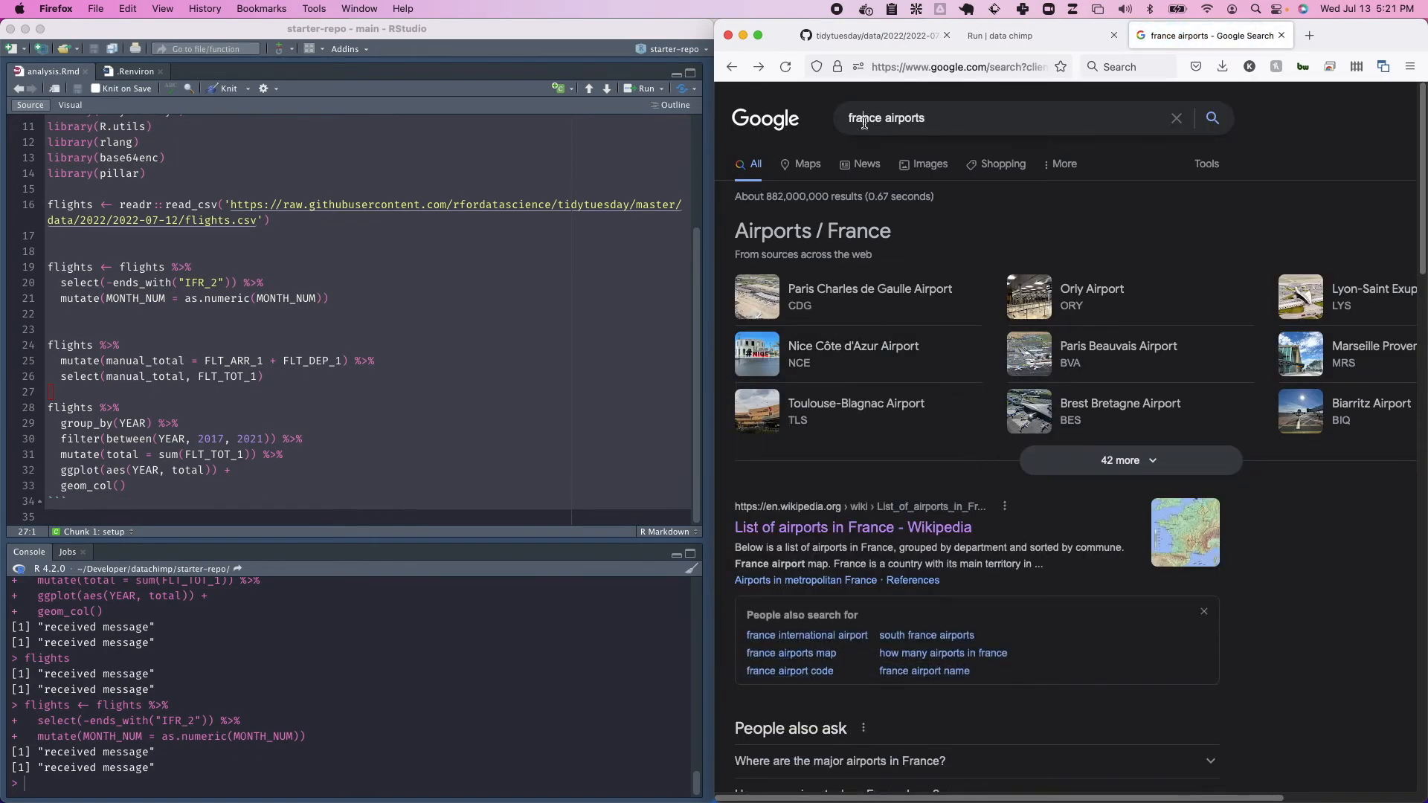
# Step: Search Google for number of airports france and highlight the airport count in the featured answer
pyautogui.click(864, 119)
pyautogui.press('super+a')
pyautogui.write('number')
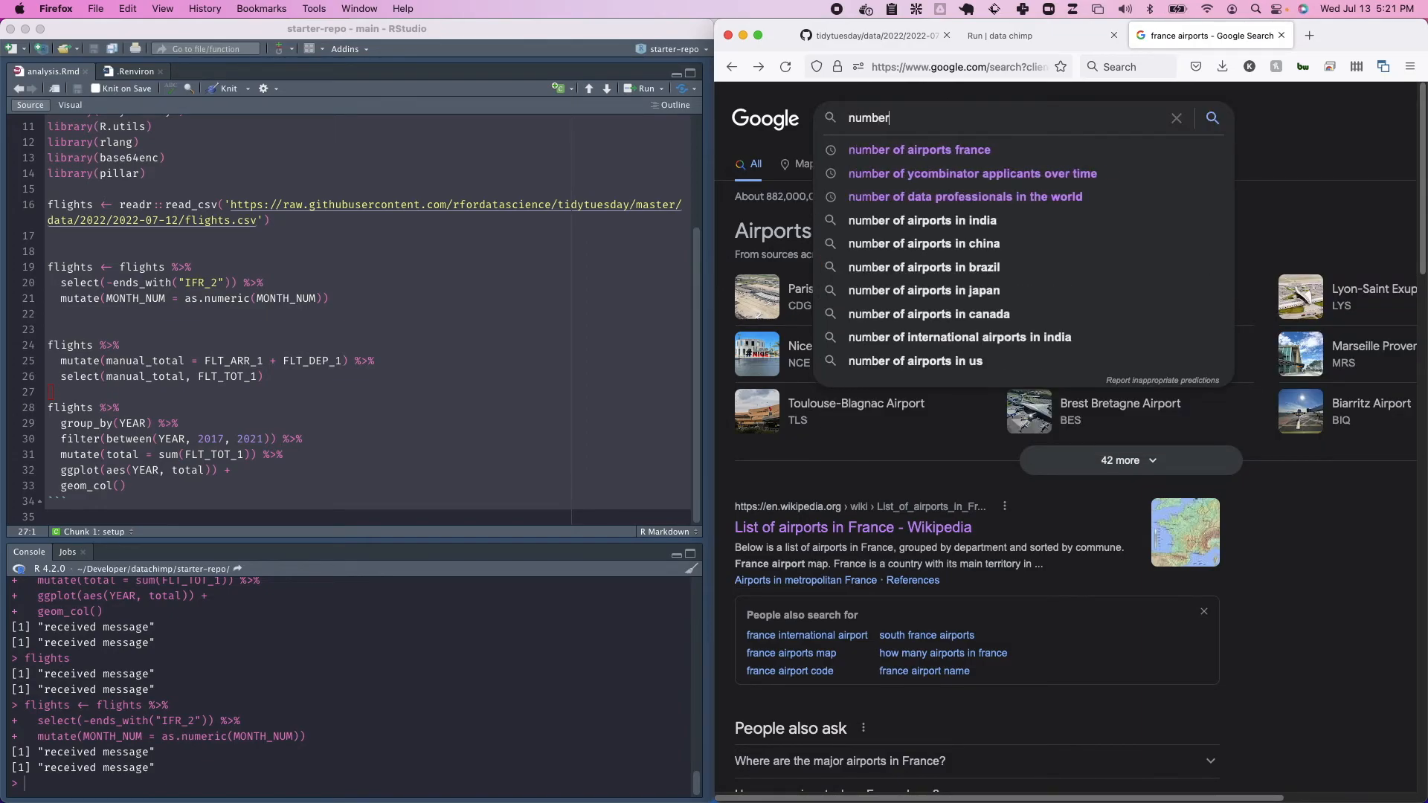
pyautogui.press('Down')
pyautogui.press('Return')
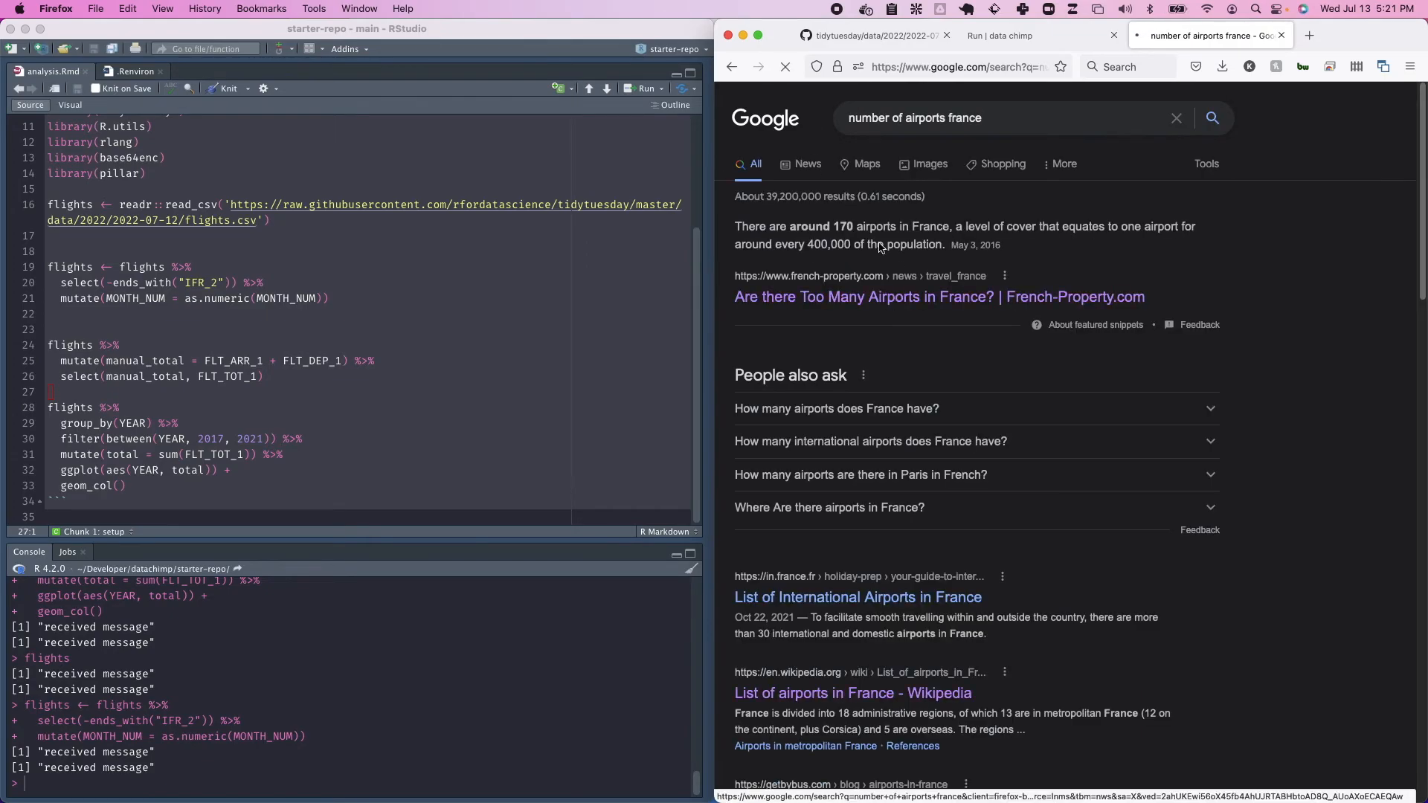
pyautogui.moveTo(834, 227); pyautogui.dragTo(877, 227)
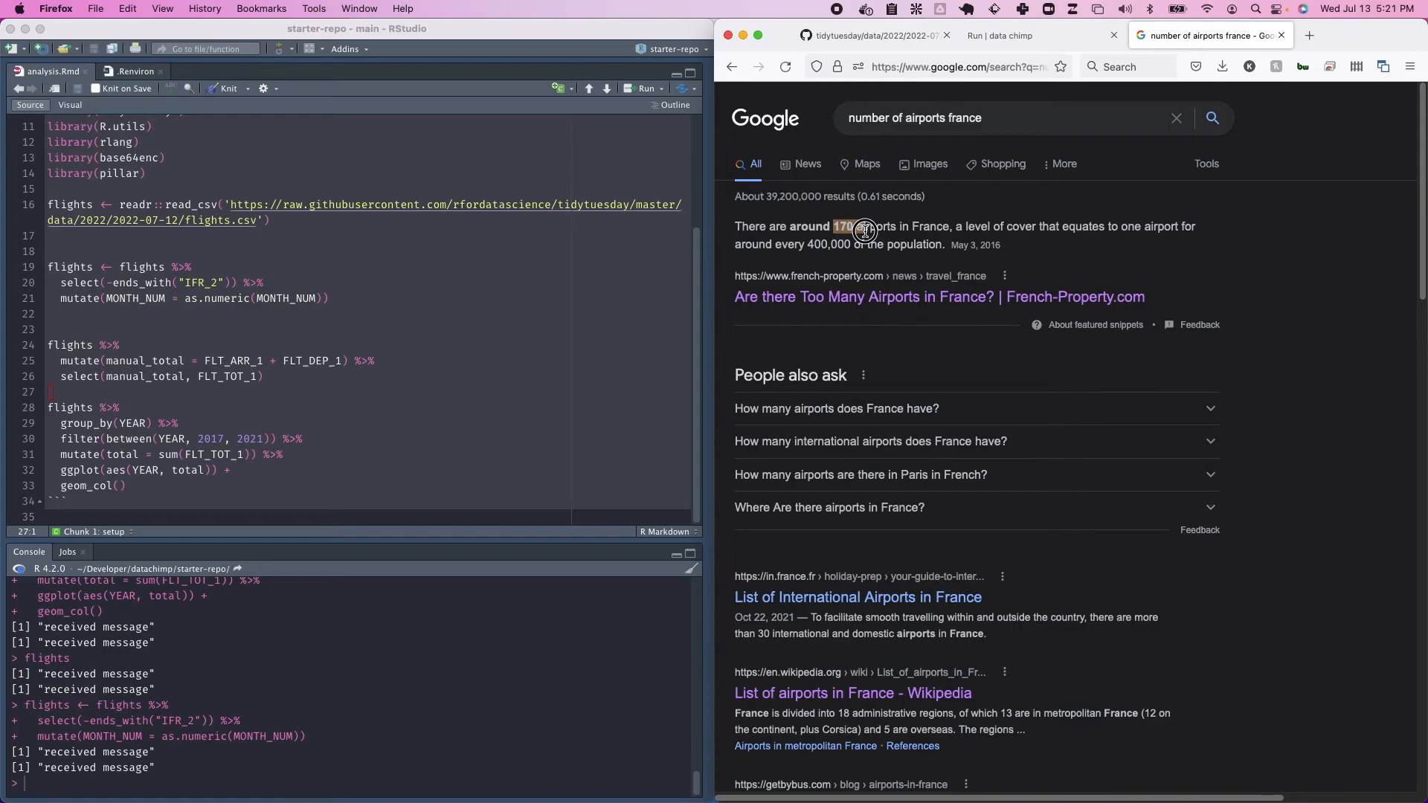
# Step: Search Google for number of airports uk, check the featured answer and go back to the France results
pyautogui.tripleClick(923, 126)
pyautogui.write('n')
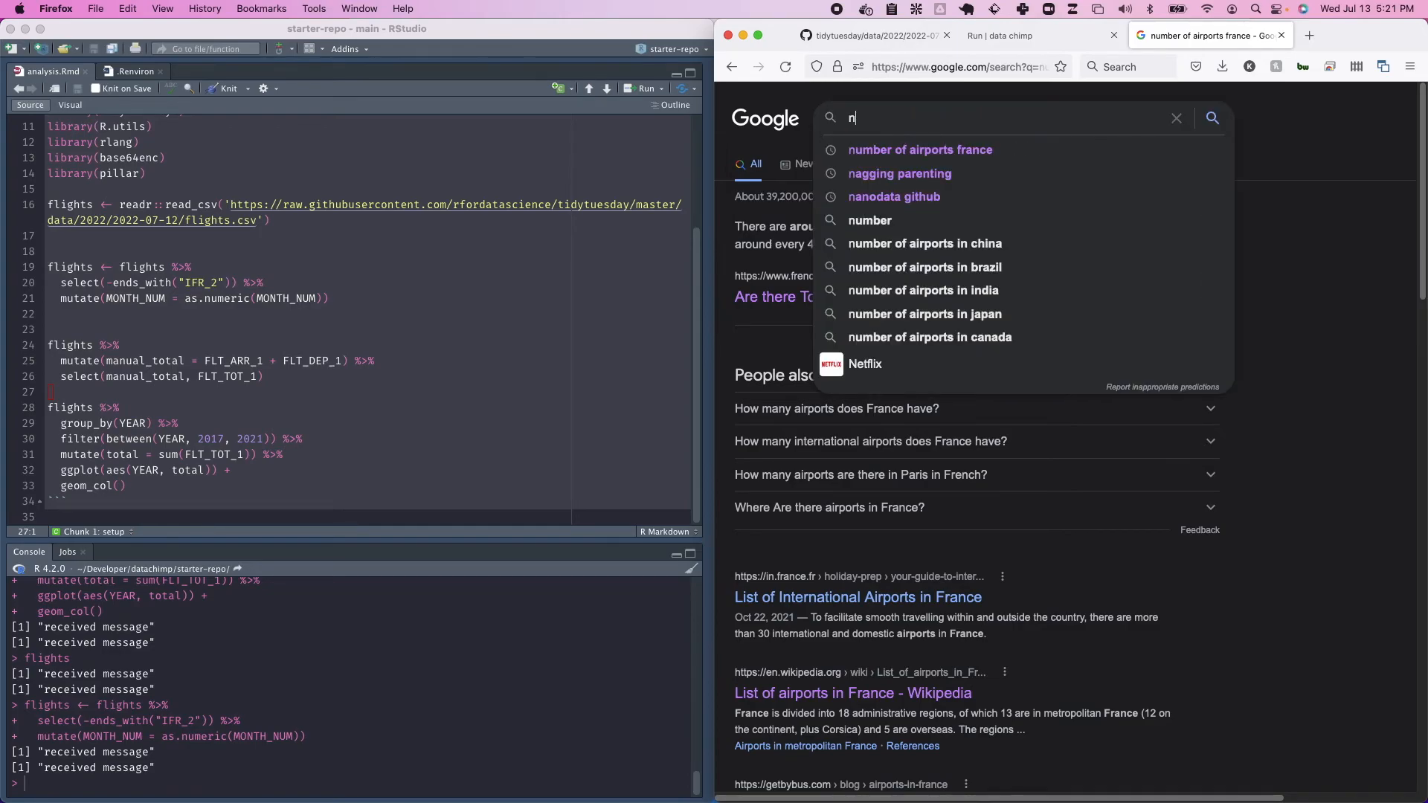
pyautogui.write('umber of airpots')
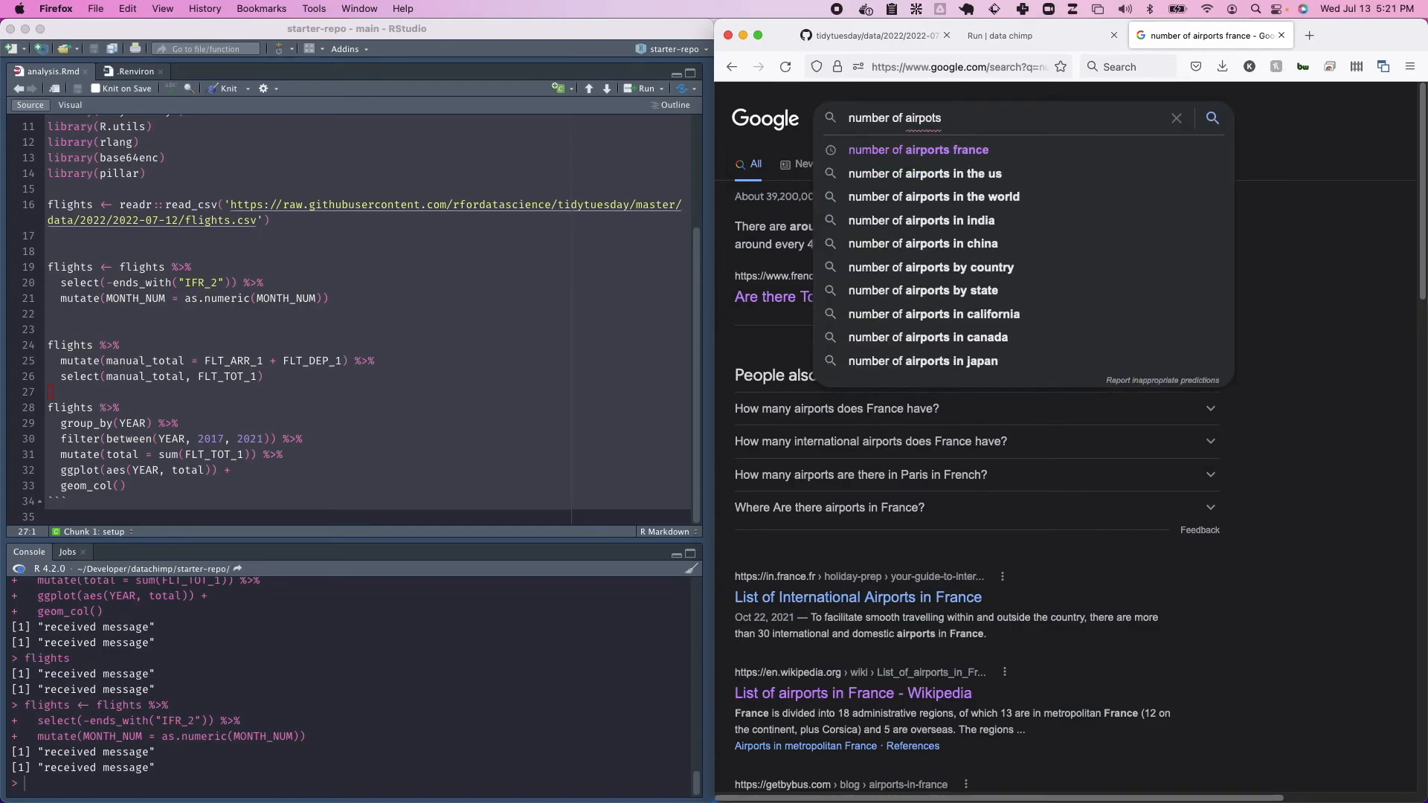
pyautogui.write(' uk')
pyautogui.press('Return')
pyautogui.click(941, 226)
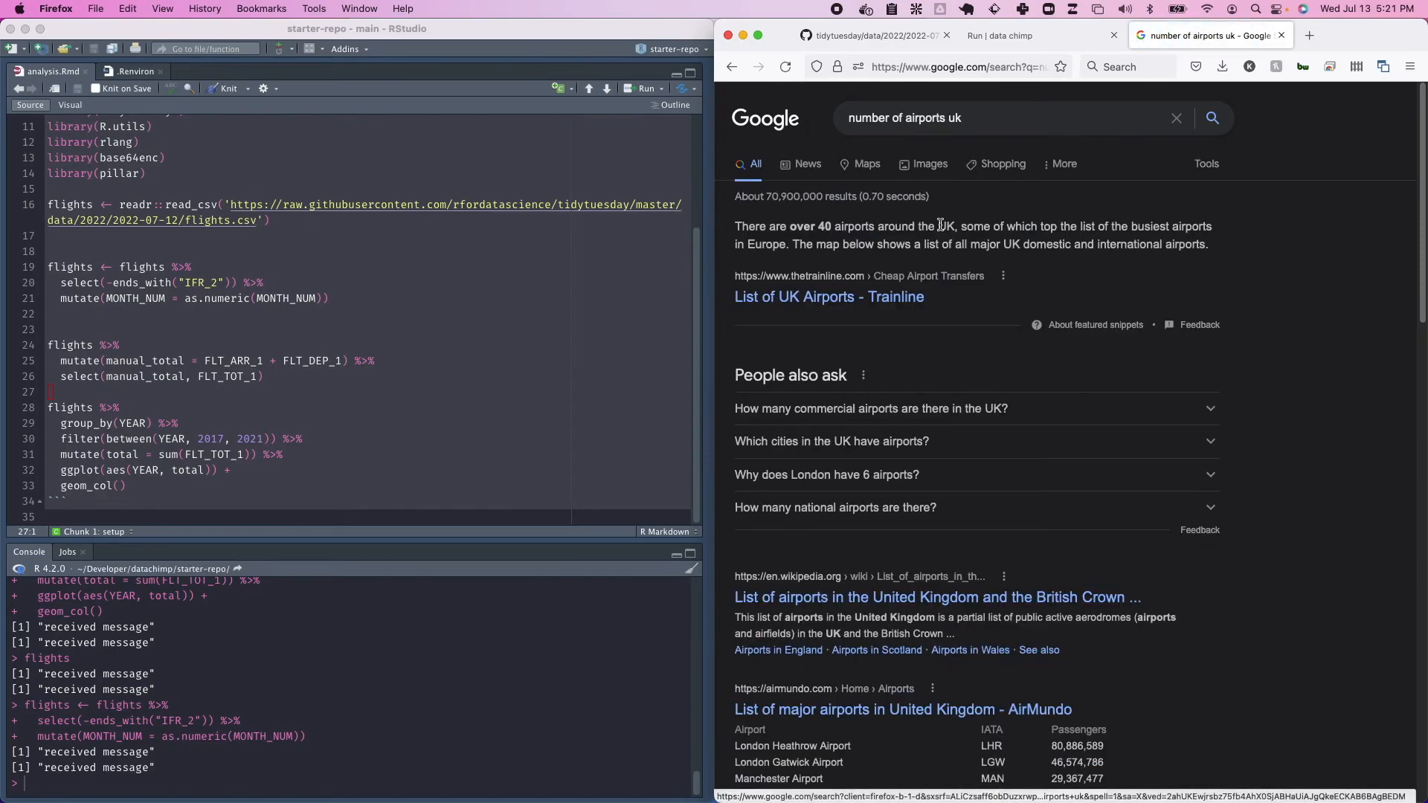
pyautogui.doubleClick(830, 230)
pyautogui.hscroll(-5, 831, 229)
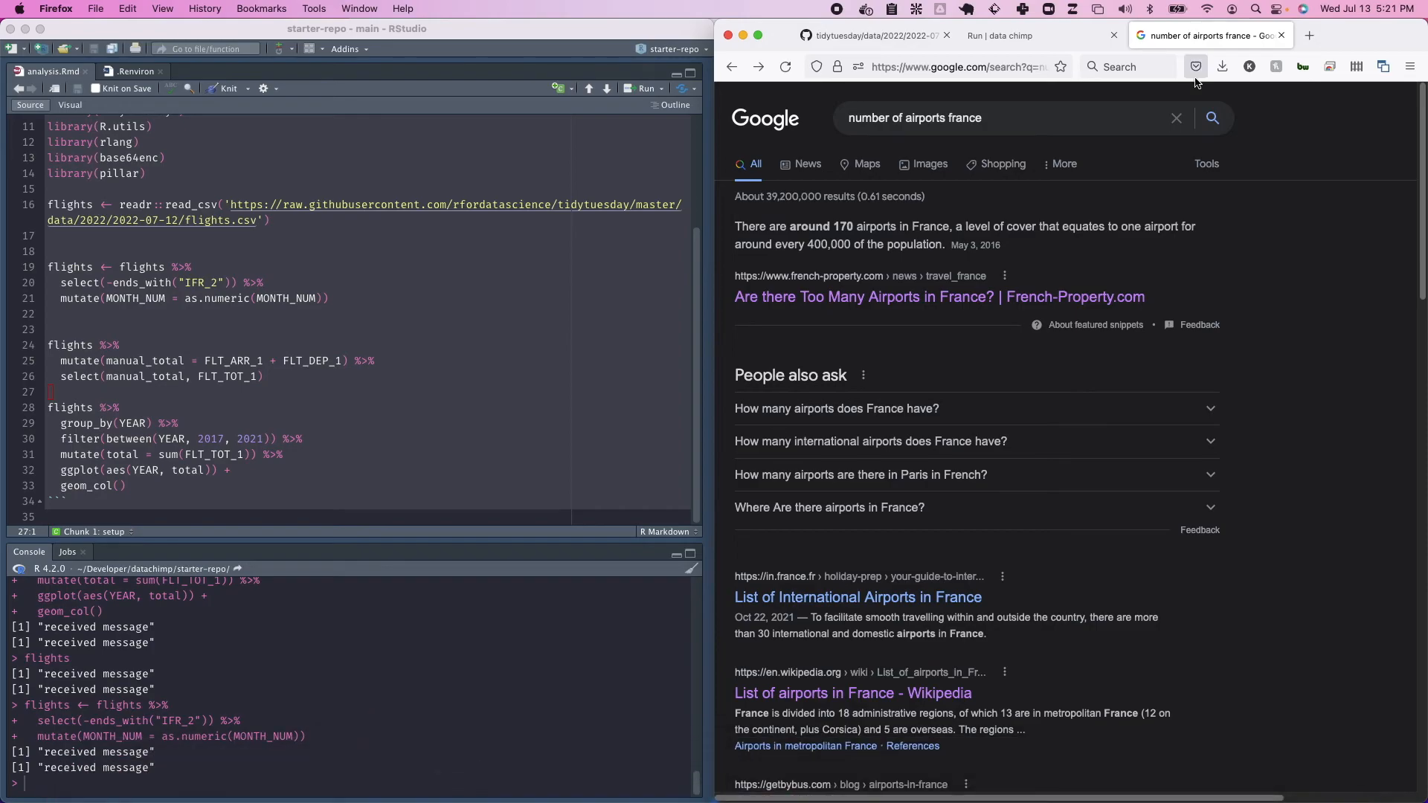
# Step: Return to the data chimp page and compare the countries in the STATE_NAME bar chart
pyautogui.click(1033, 46)
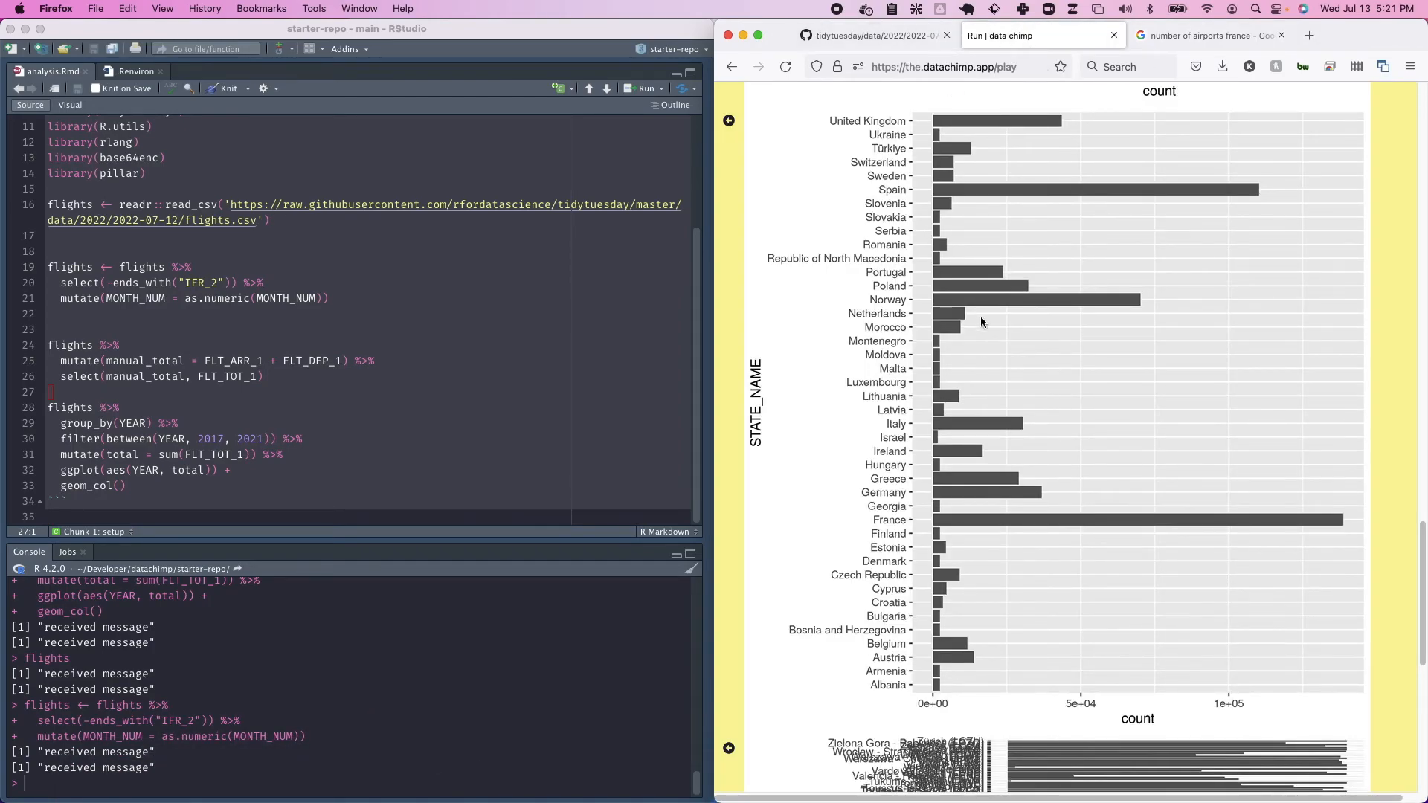
pyautogui.scroll(1, 980, 316)
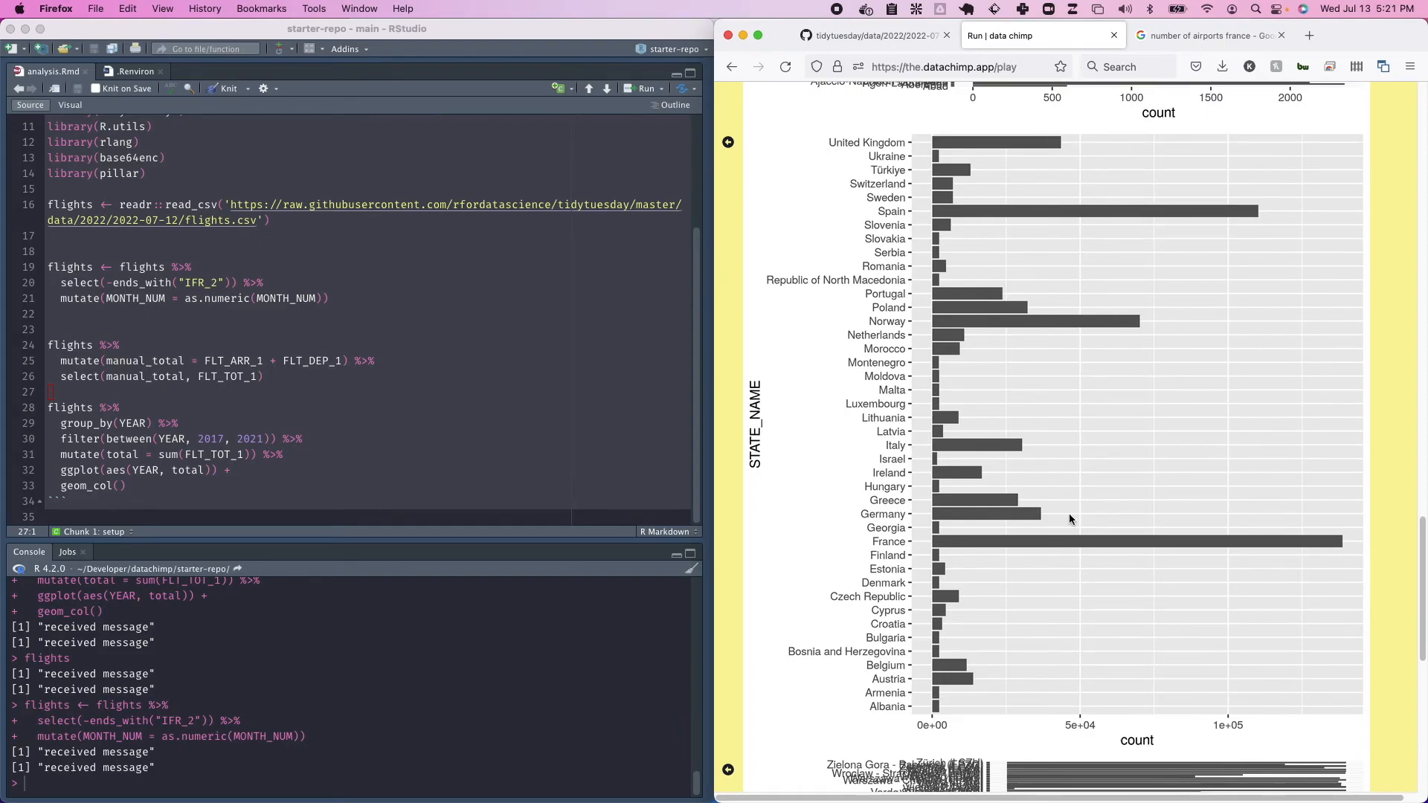
pyautogui.scroll(2, 1109, 534)
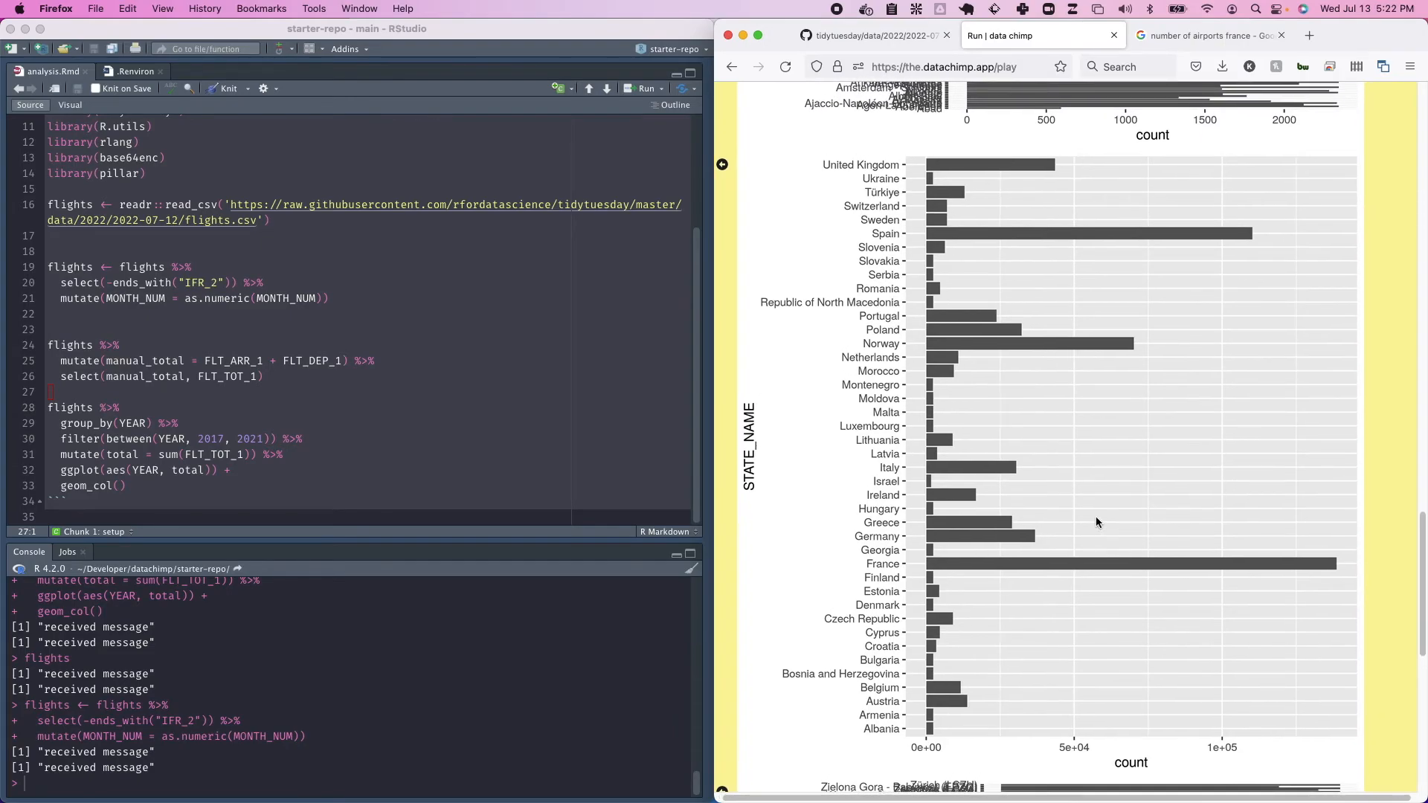
pyautogui.scroll(-1, 1096, 522)
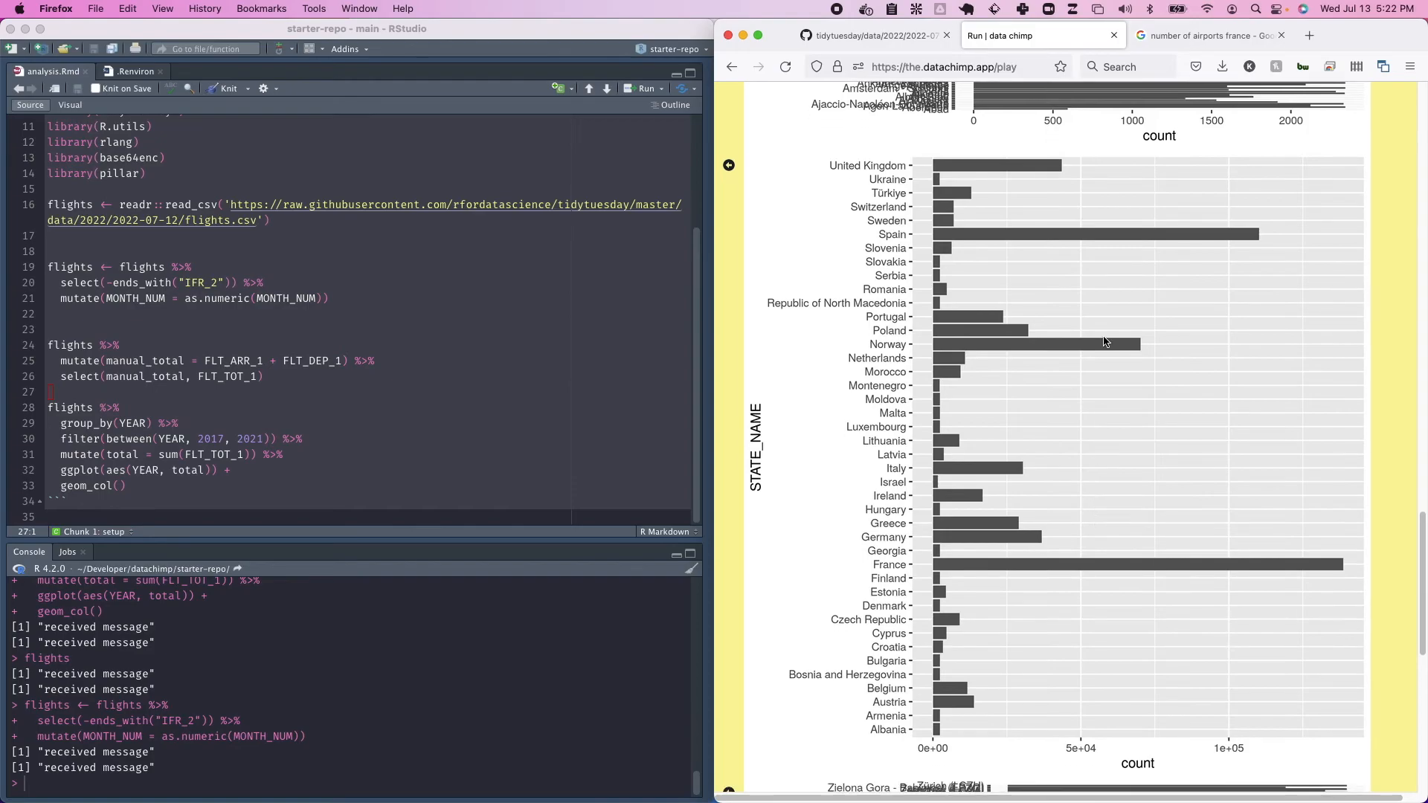
# Step: Add blank lines after geom_col() at the end of the RStudio chunk and send the STATE_NAME chart's code there from data chimp
pyautogui.click(119, 459)
pyautogui.click(119, 473)
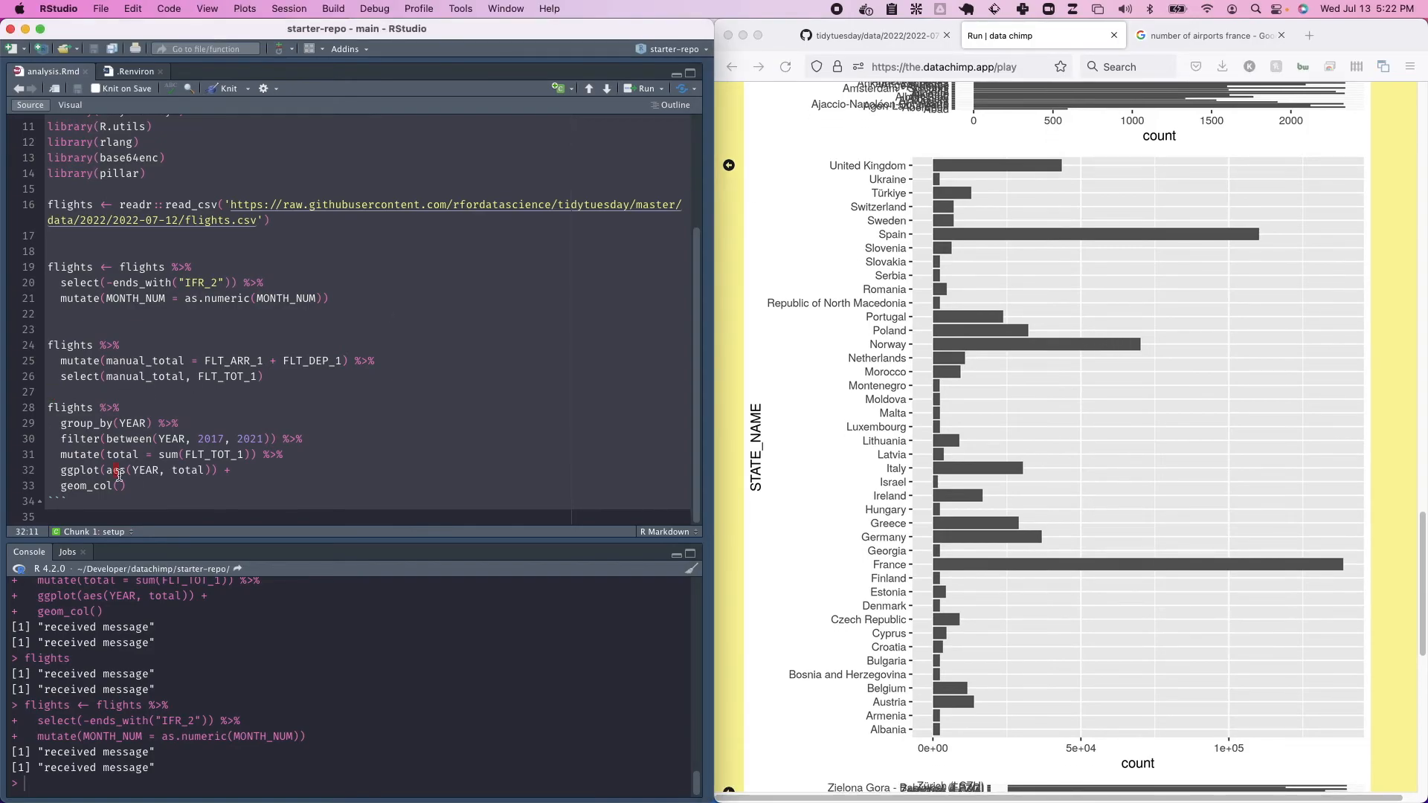
pyautogui.press('Down')
pyautogui.press('Down')
pyautogui.press('Return')
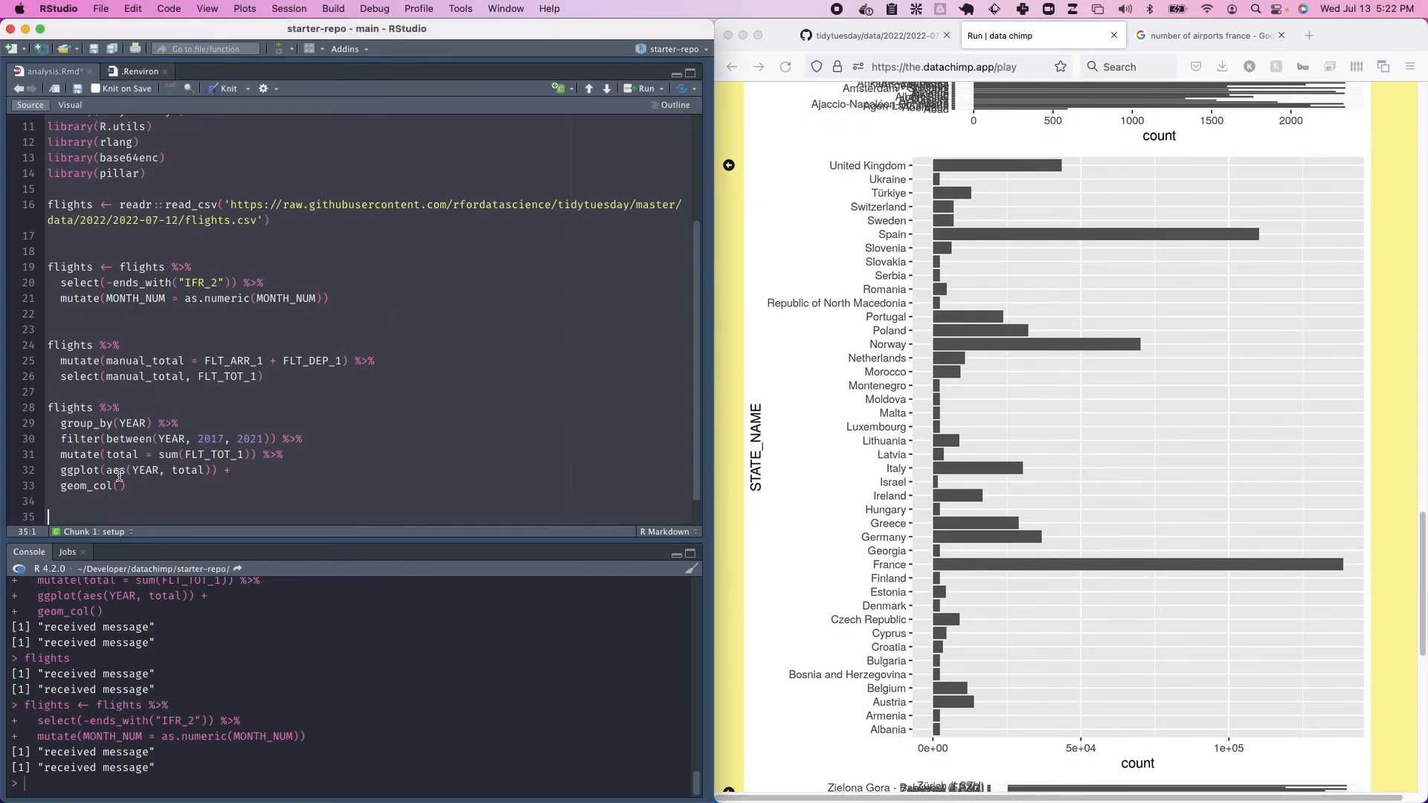
pyautogui.click(781, 219)
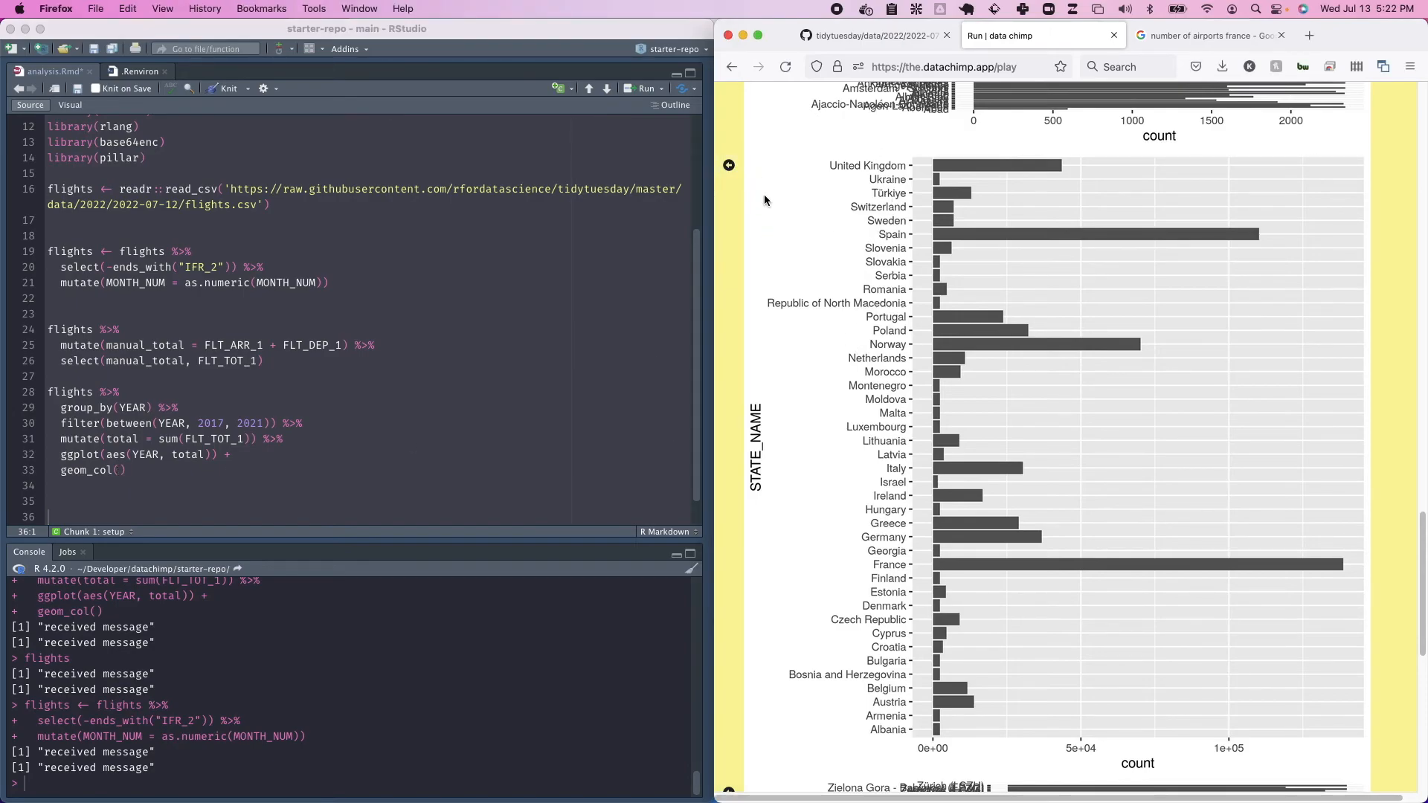
pyautogui.click(729, 165)
# Step: Split the inserted STATE_NAME plot code so ggplot(), geom_bar() and coord_flip() each stand on their own line
pyautogui.click(356, 459)
pyautogui.click(347, 487)
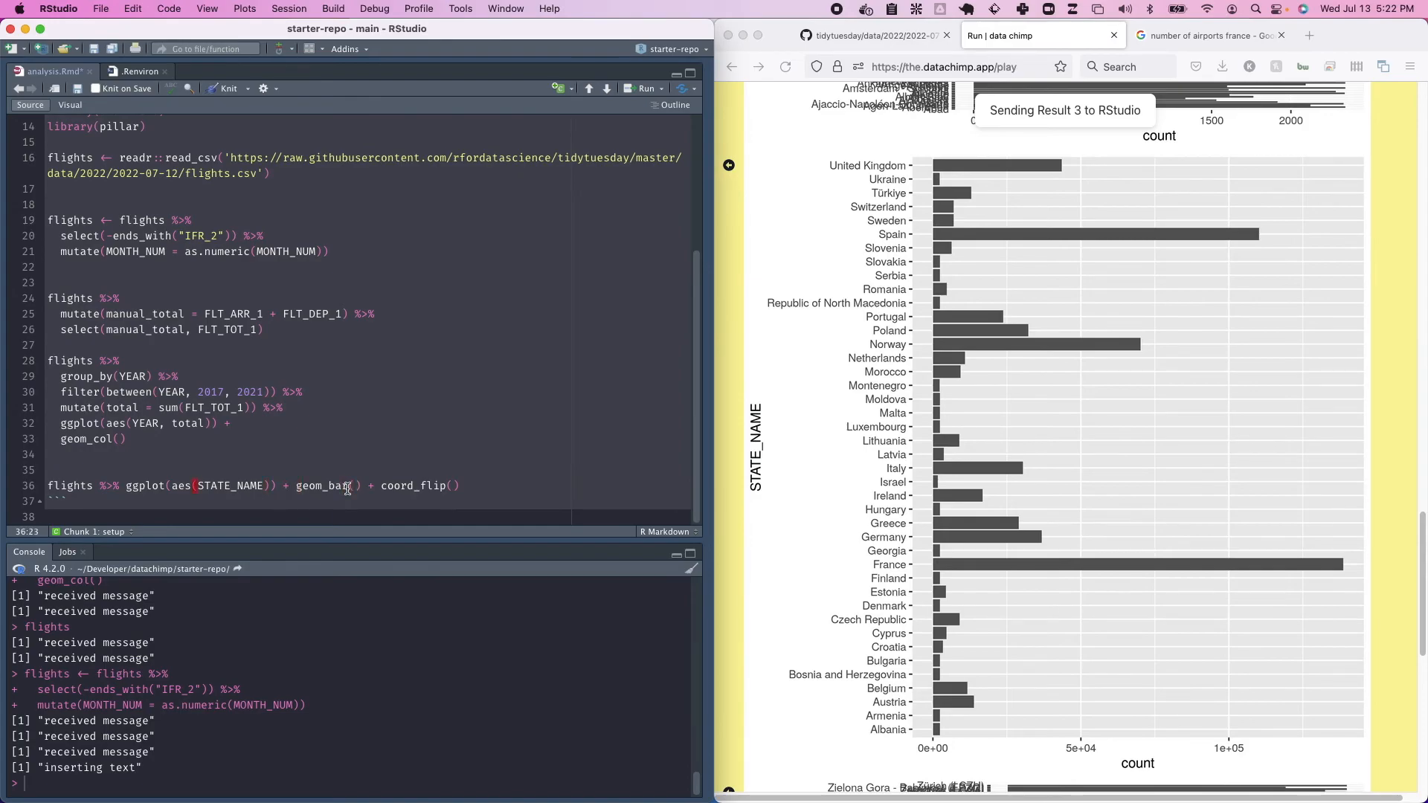
pyautogui.press('Left')
pyautogui.press('Left')
pyautogui.press('Left')
pyautogui.press('Left')
pyautogui.press('Return')
pyautogui.hotkey('alt', 'Right')
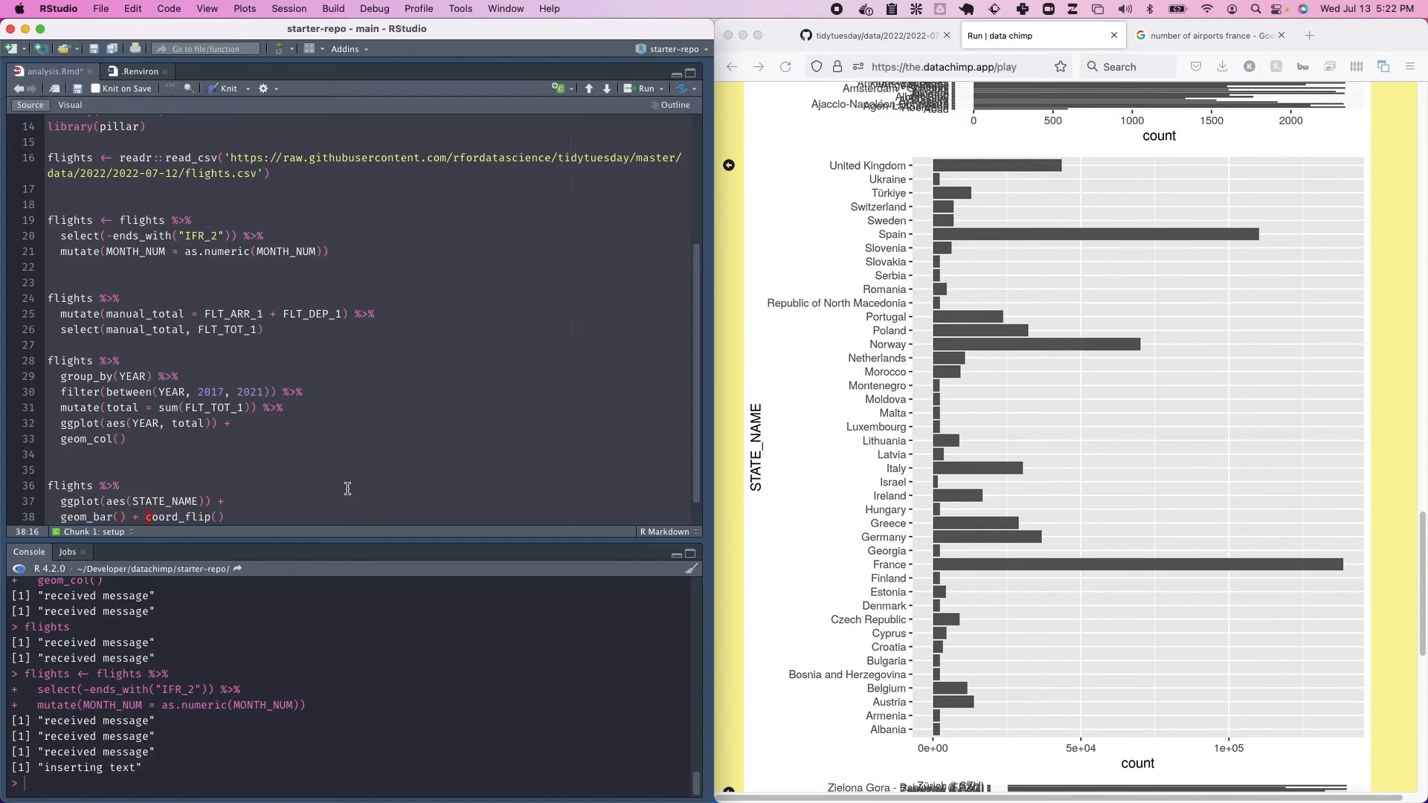
pyautogui.press('i')
pyautogui.press('Return')
pyautogui.press('Escape')
# Step: Insert mutate(STATE_NAME = fct_lump(STATE_NAME, 8)) %>% between flights %>% and the ggplot() call of the STATE_NAME plot
pyautogui.press('k')
pyautogui.press('k')
pyautogui.press('k')
pyautogui.write('omutate(')
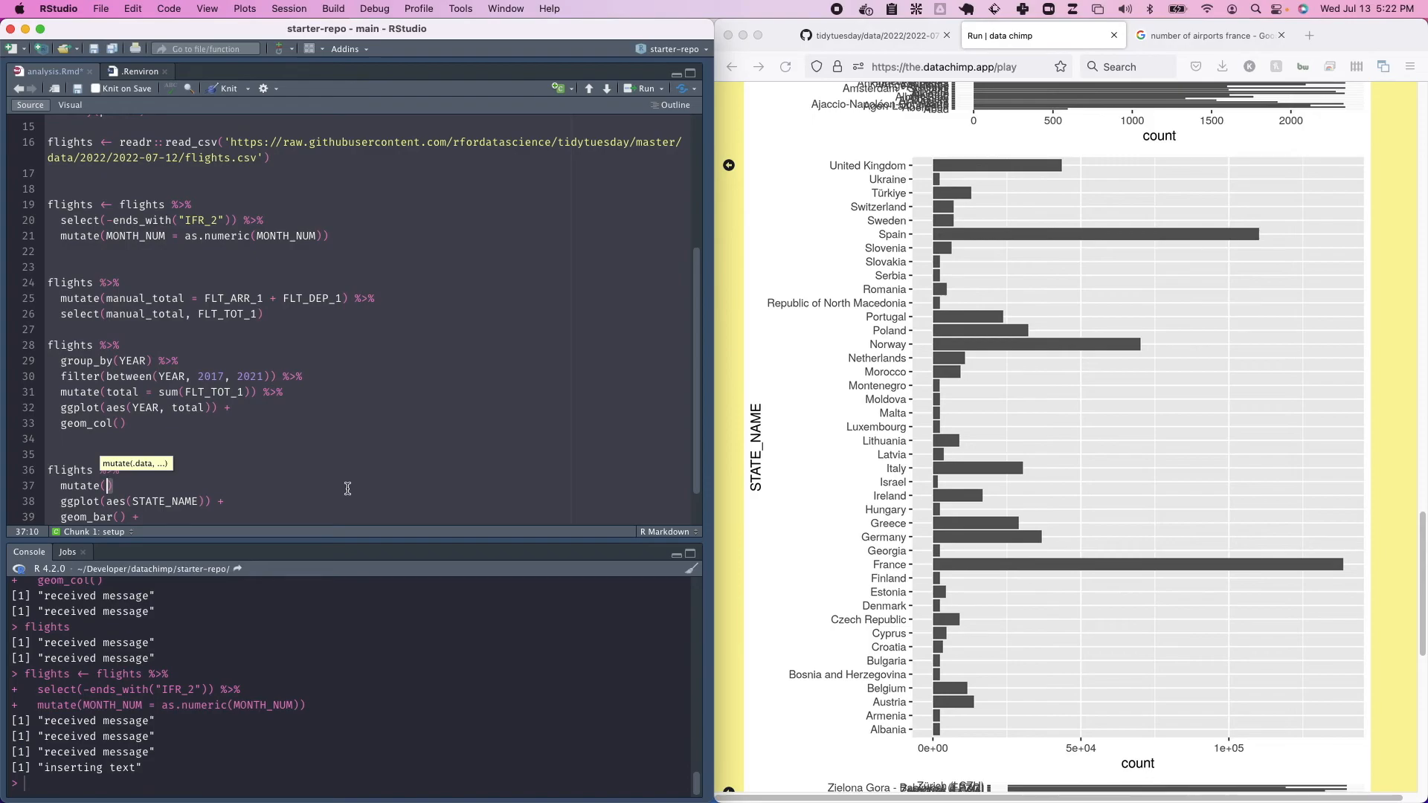
pyautogui.write('STATE_NAME = fct_lump(')
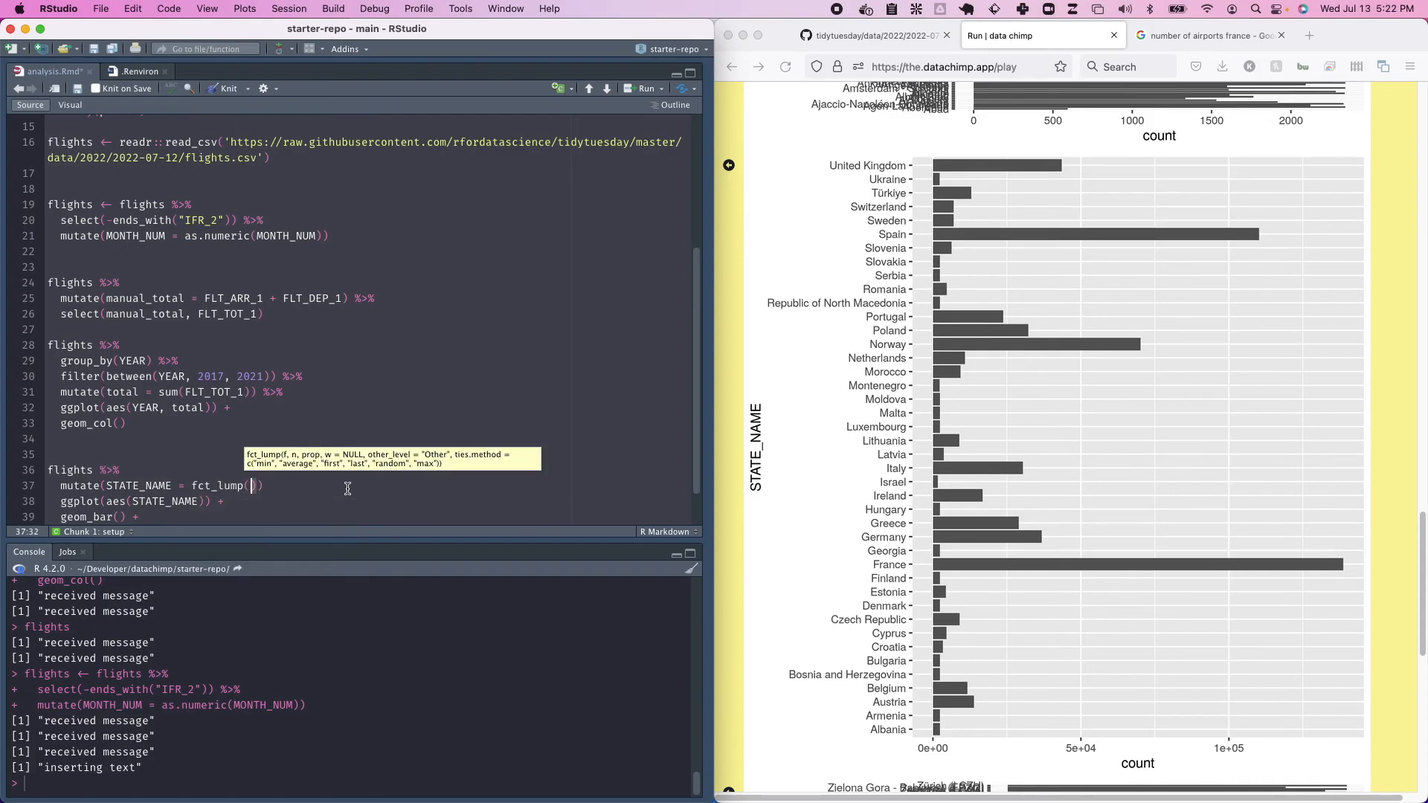
pyautogui.write('STATE_NAME, 8')
pyautogui.hotkey('shift', 'a')
pyautogui.press('super+shift+m')
# Step: Save analysis.Rmd, run the STATE_NAME plot code and view the resulting bar chart below the chunk
pyautogui.press('super+s')
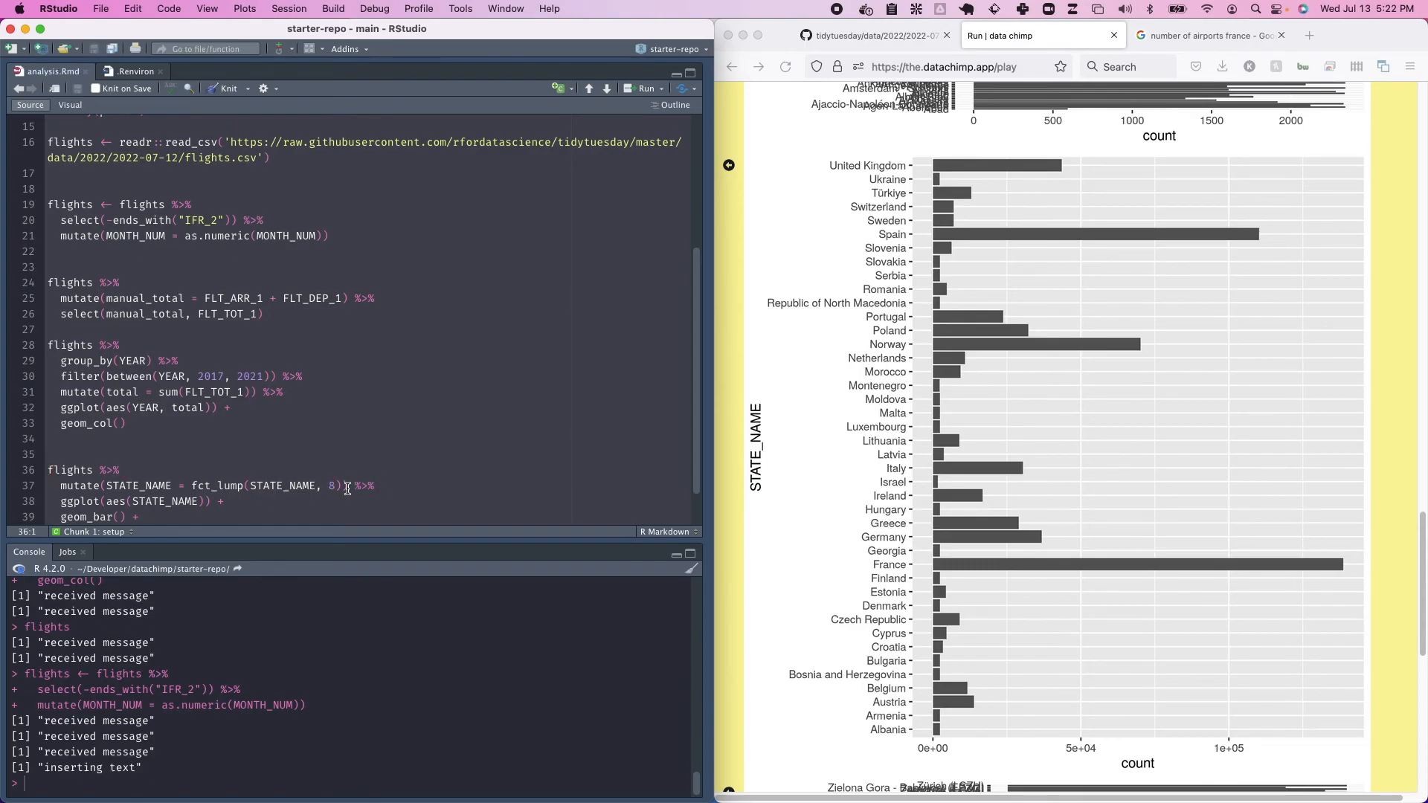
pyautogui.press('super+Return')
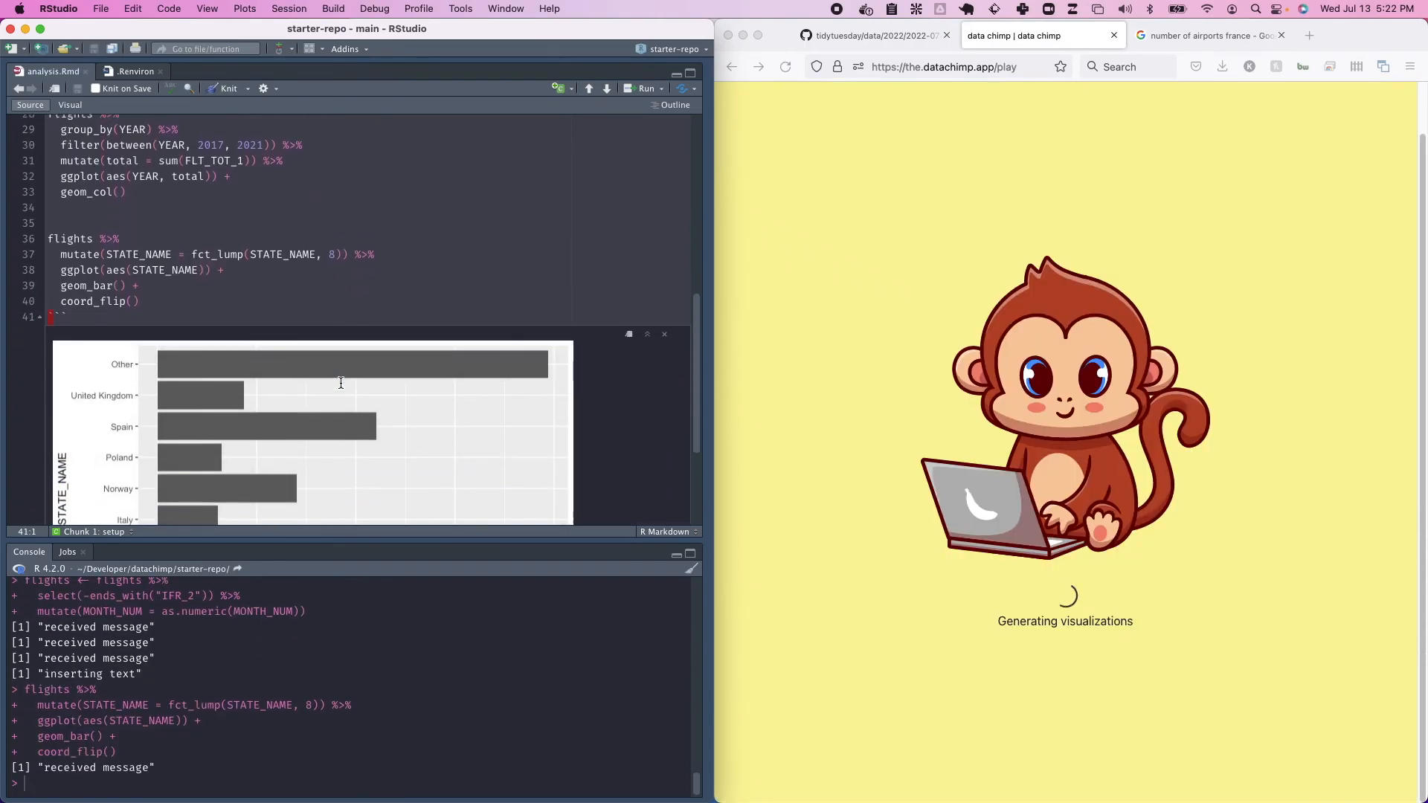
pyautogui.scroll(1, 341, 384)
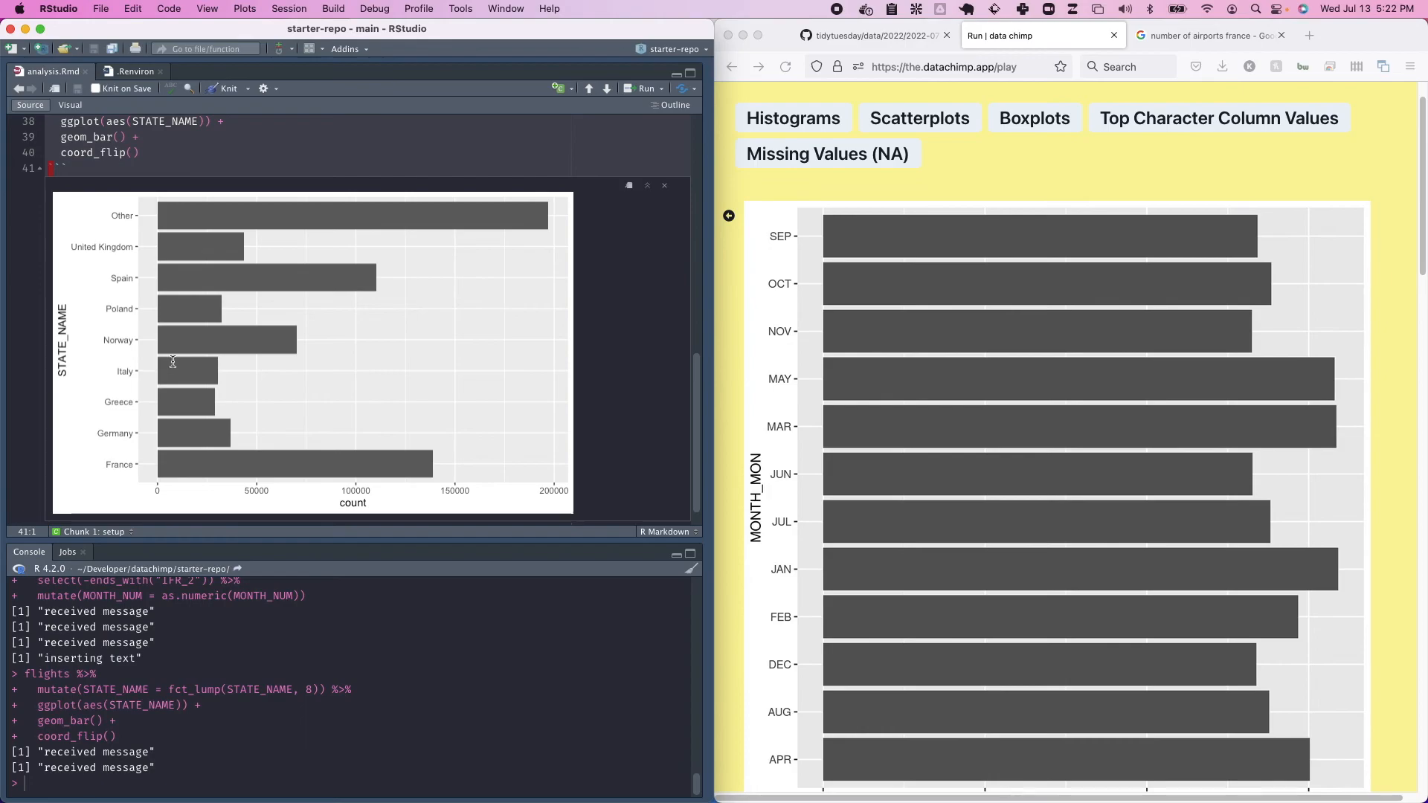
# Step: Run the yearly flight totals plot code for 2017 to 2021 and view the resulting column chart below the chunk
pyautogui.scroll(4, 127, 199)
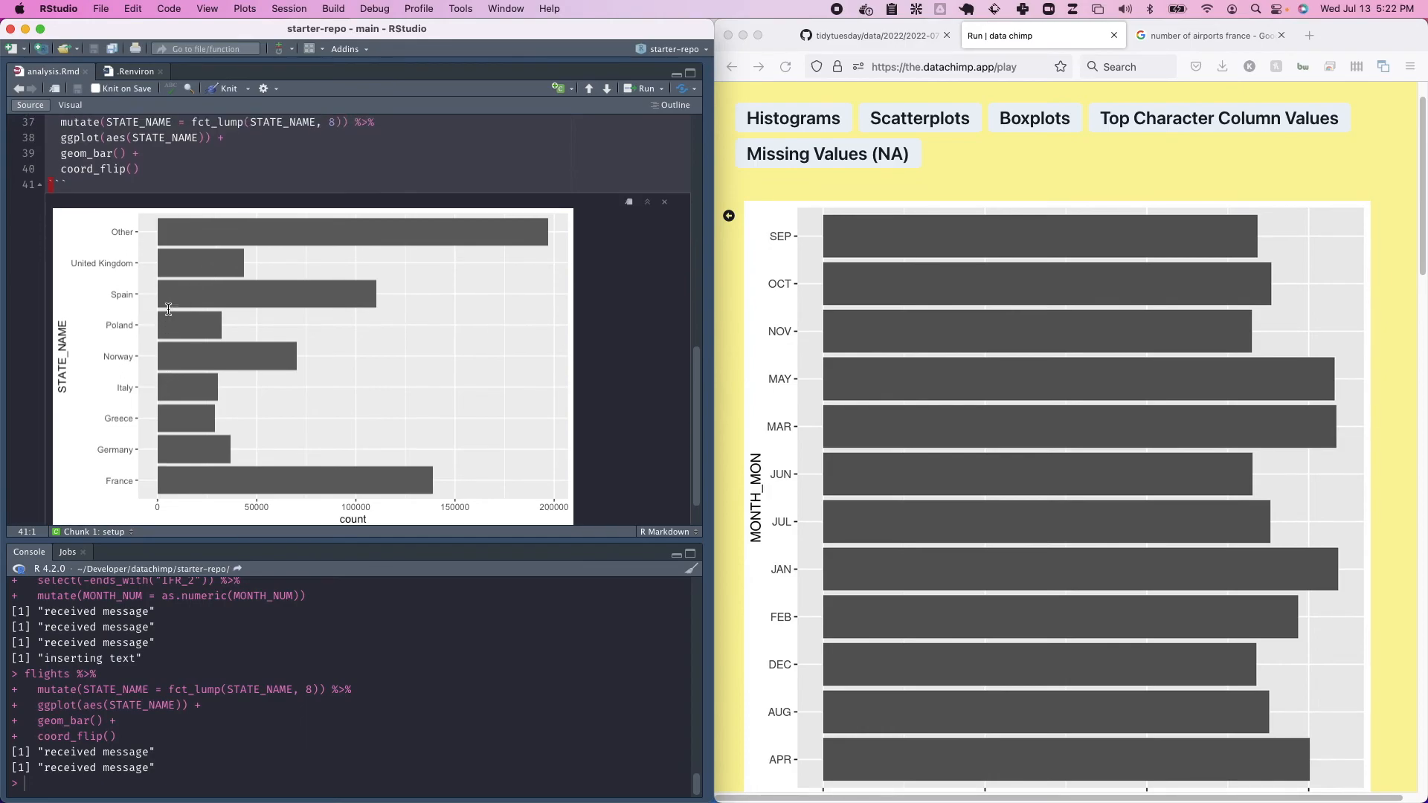
pyautogui.click(127, 200)
pyautogui.scroll(8, 126, 200)
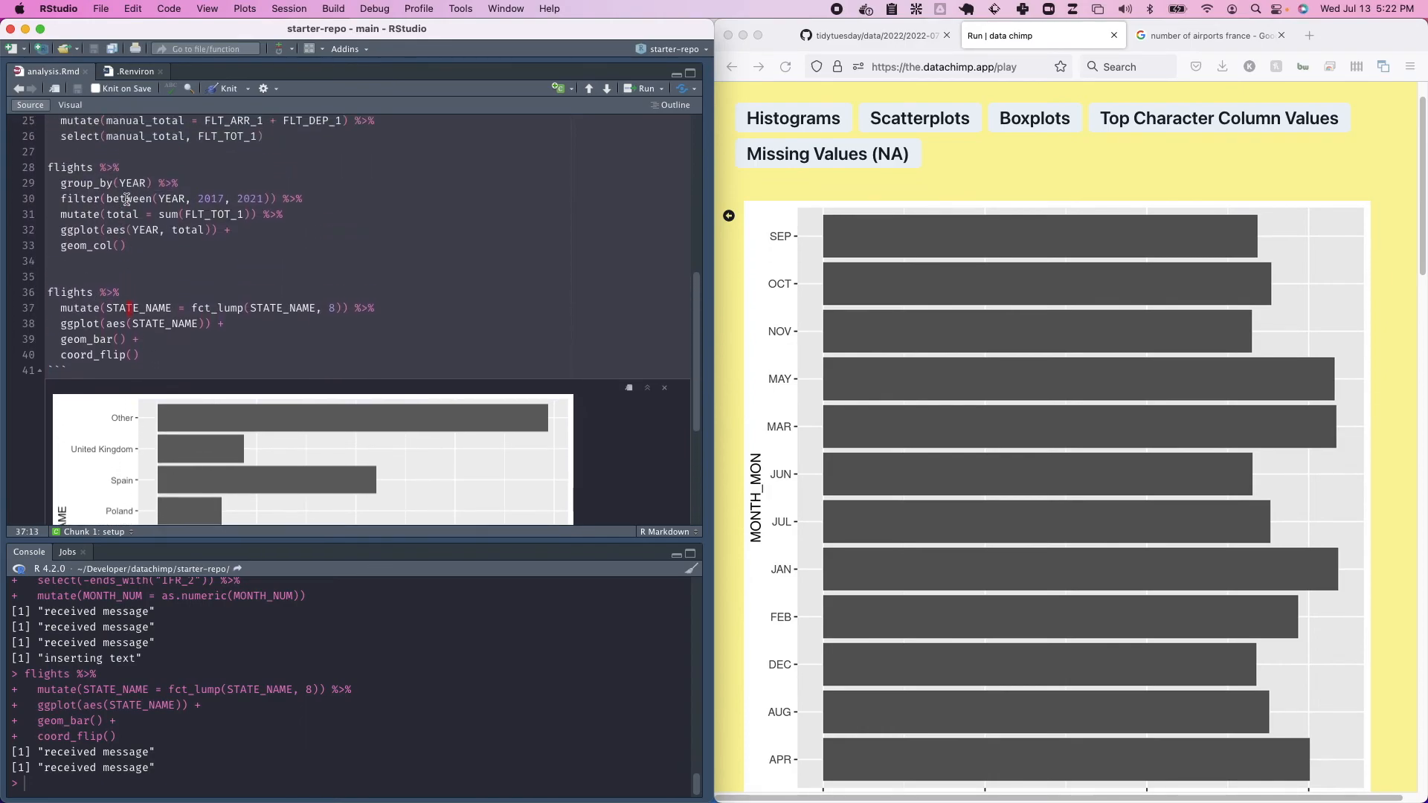
pyautogui.click(119, 257)
pyautogui.press('super+Return')
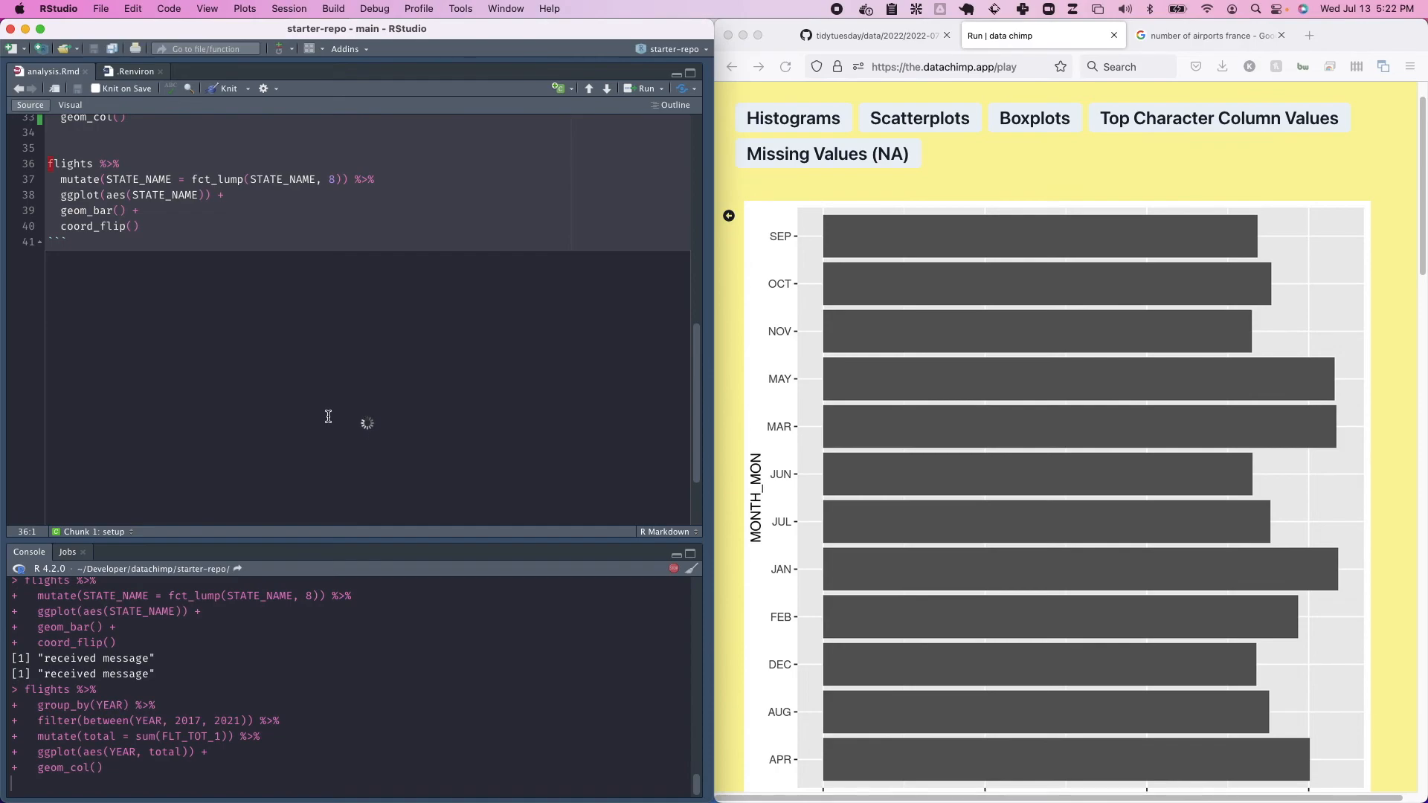
pyautogui.scroll(-1, 329, 416)
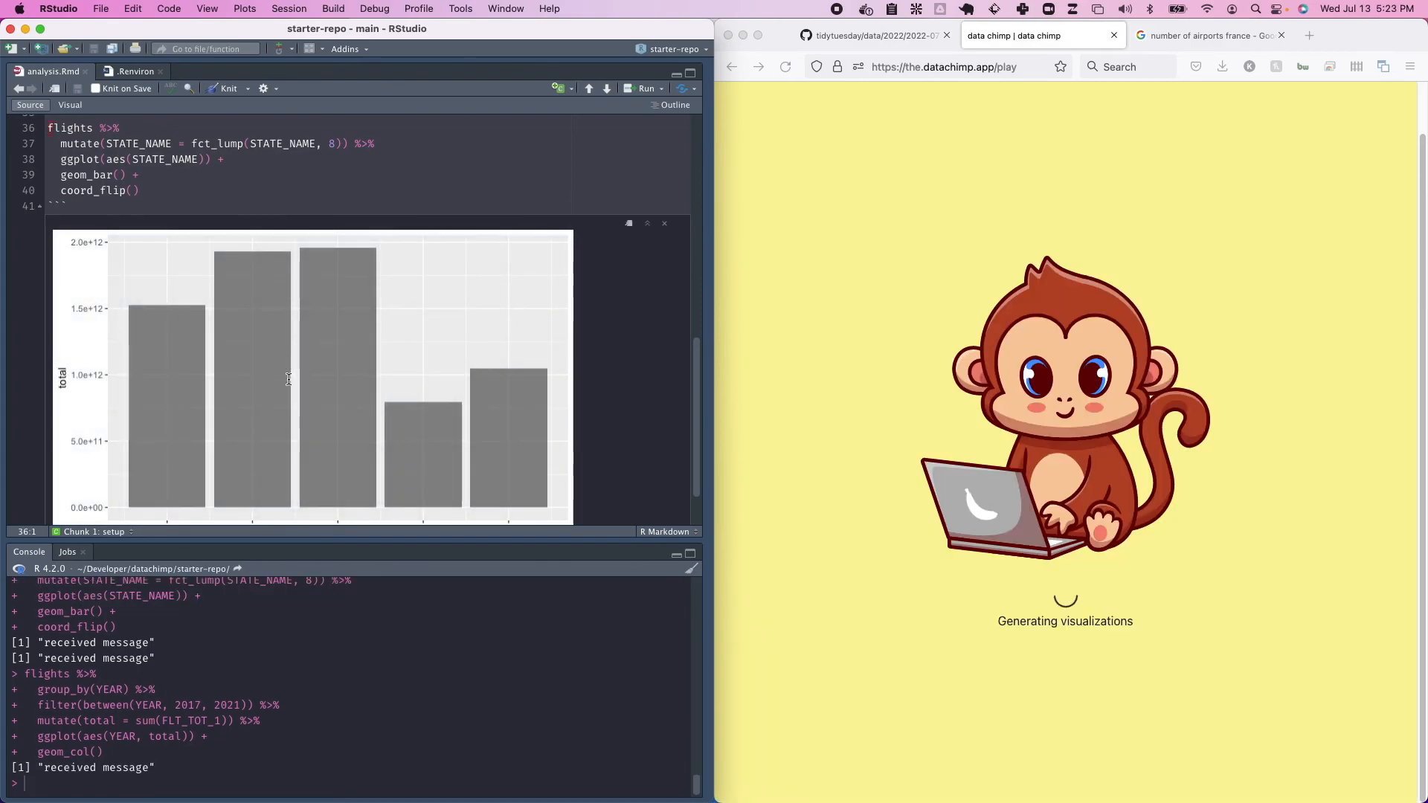
pyautogui.scroll(-2, 289, 380)
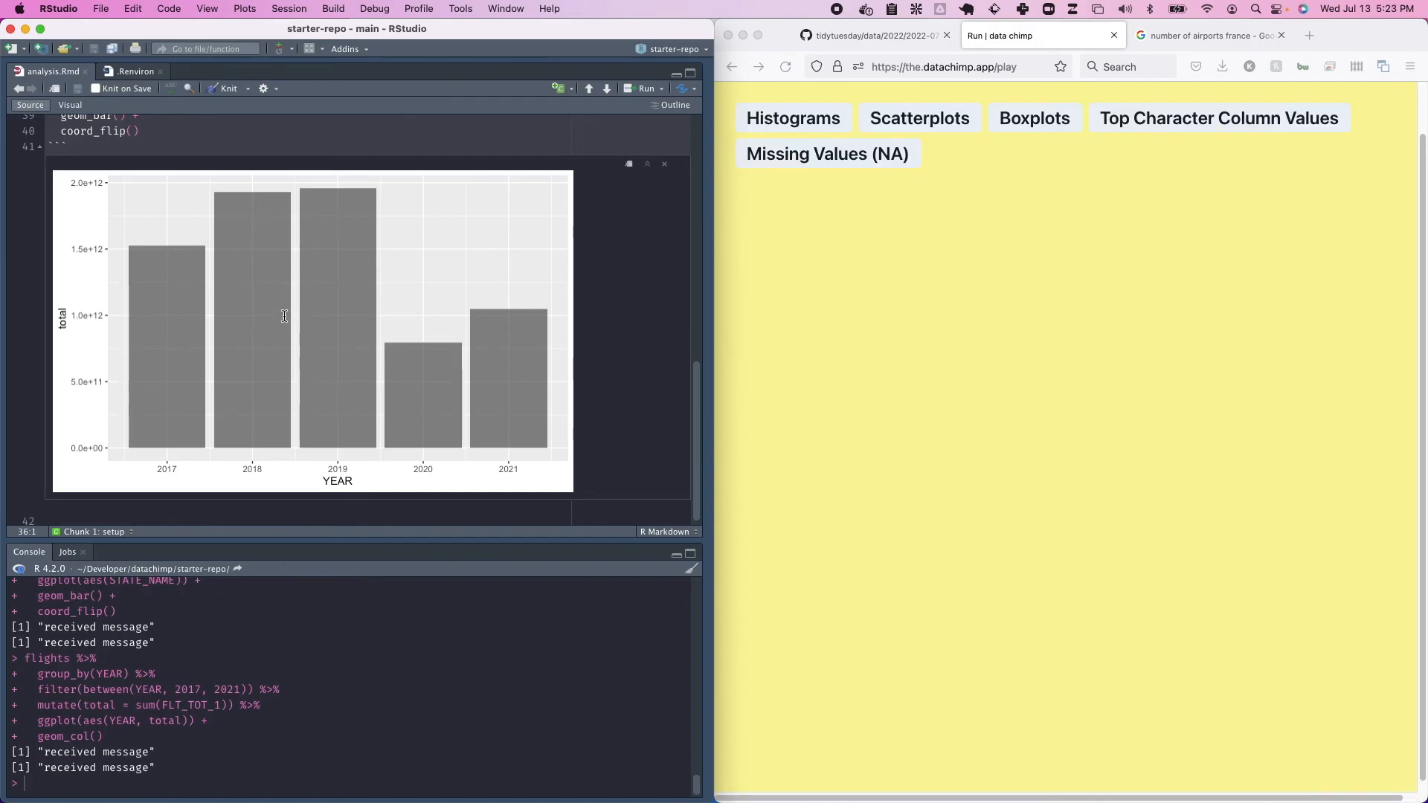
# Step: Add ungroup() %>% and a copy of the STATE_NAME fct_lump mutate line after the total calculation in the yearly plot code, and save
pyautogui.scroll(1, 285, 316)
pyautogui.scroll(4, 221, 236)
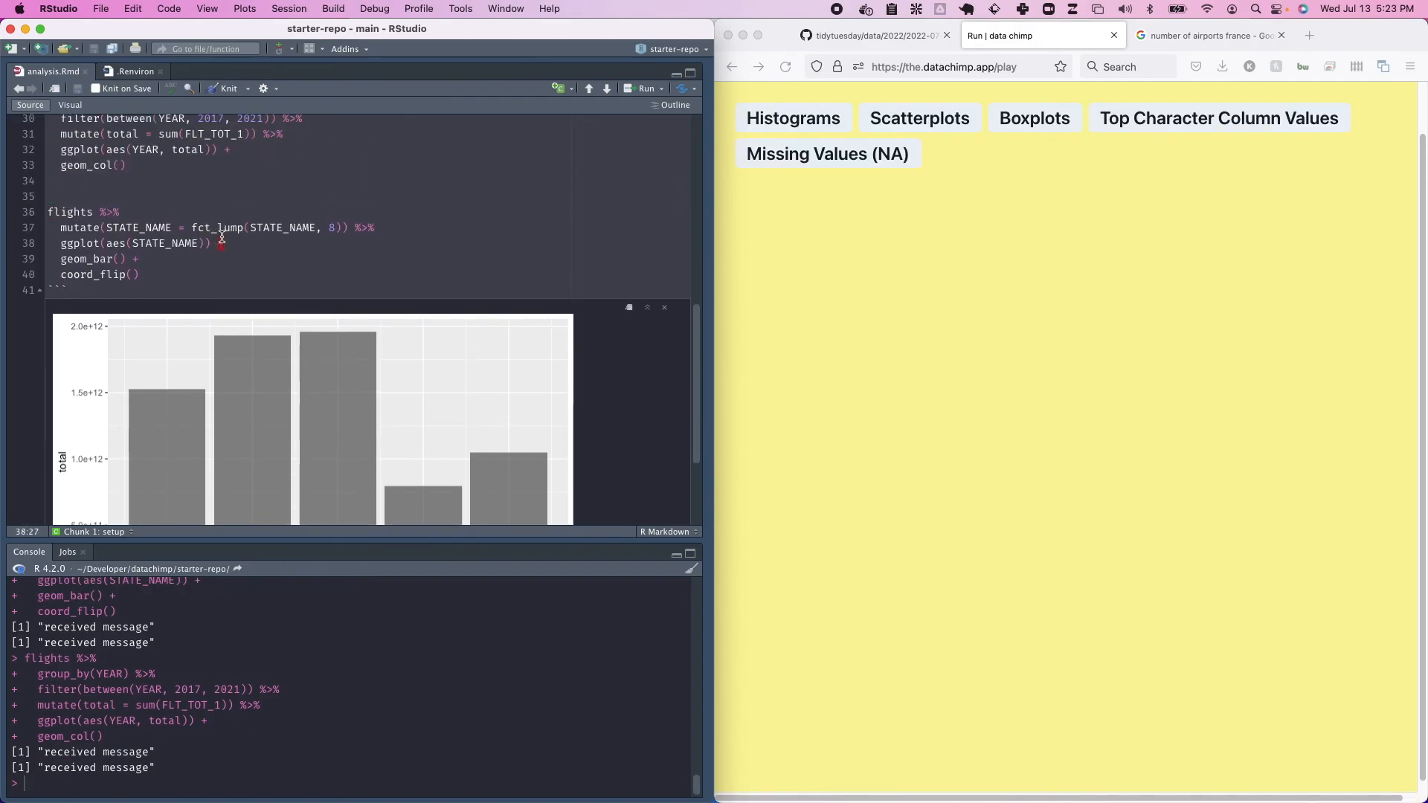
pyautogui.scroll(1, 224, 239)
pyautogui.click(212, 284)
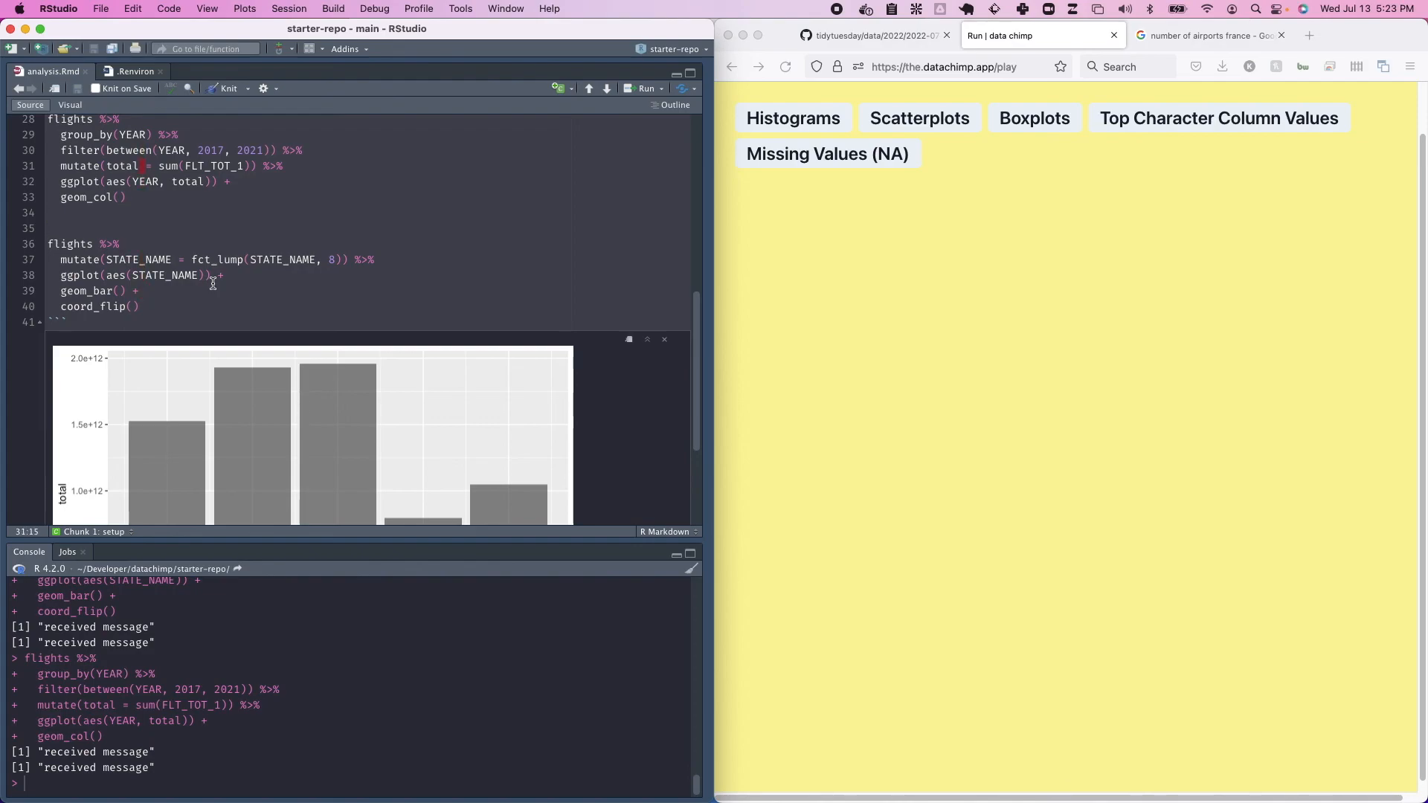
pyautogui.hotkey('shift', 'p')
pyautogui.hotkey('shift', 'o')
pyautogui.write('ungroup() %>%')
pyautogui.press('super+s')
# Step: Append + and facet_wrap(~ STATE_NAME) on a new line after geom_col() in the yearly totals plot, and save analysis.Rmd
pyautogui.scroll(1, 211, 258)
pyautogui.click(211, 258)
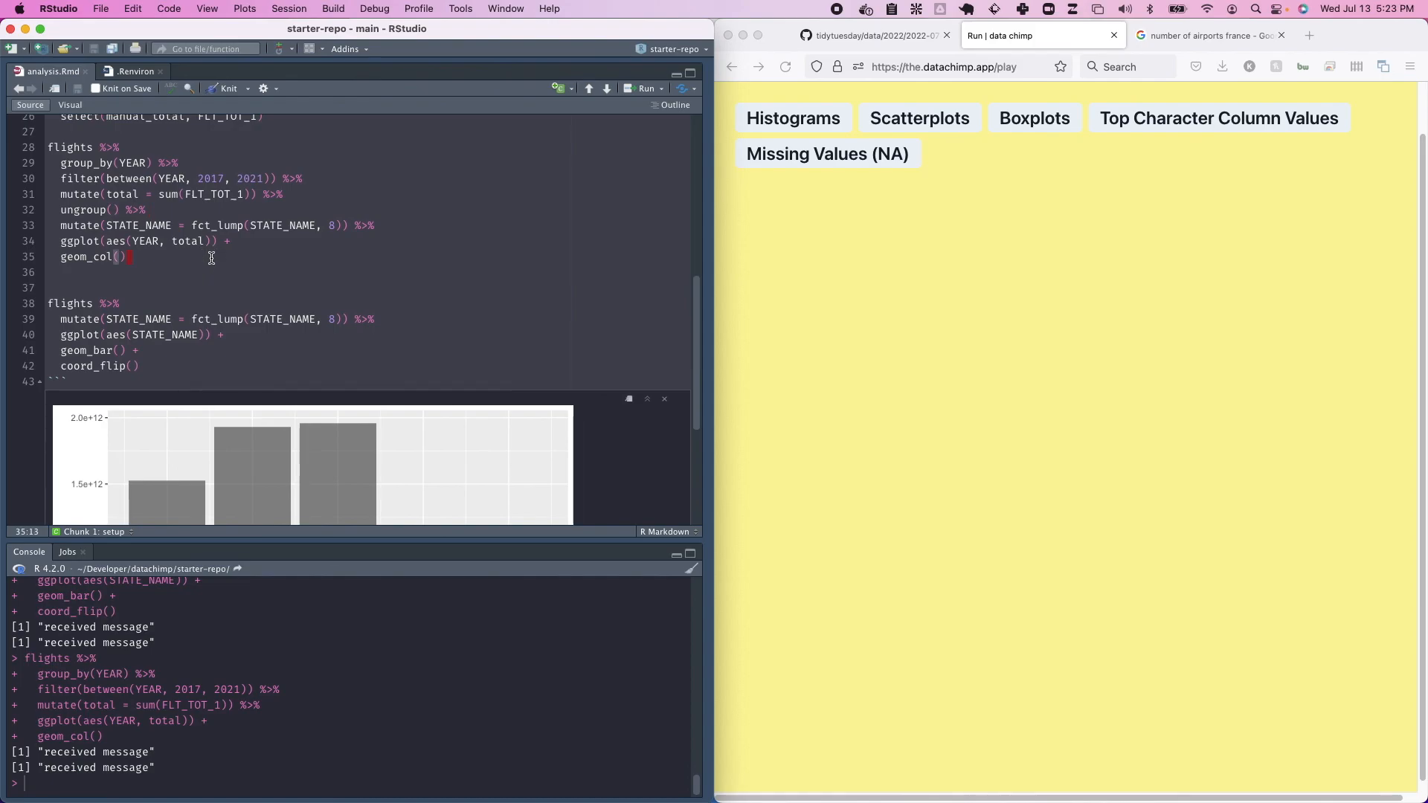
pyautogui.write('+')
pyautogui.press('Return')
pyautogui.write('facet_wrap(')
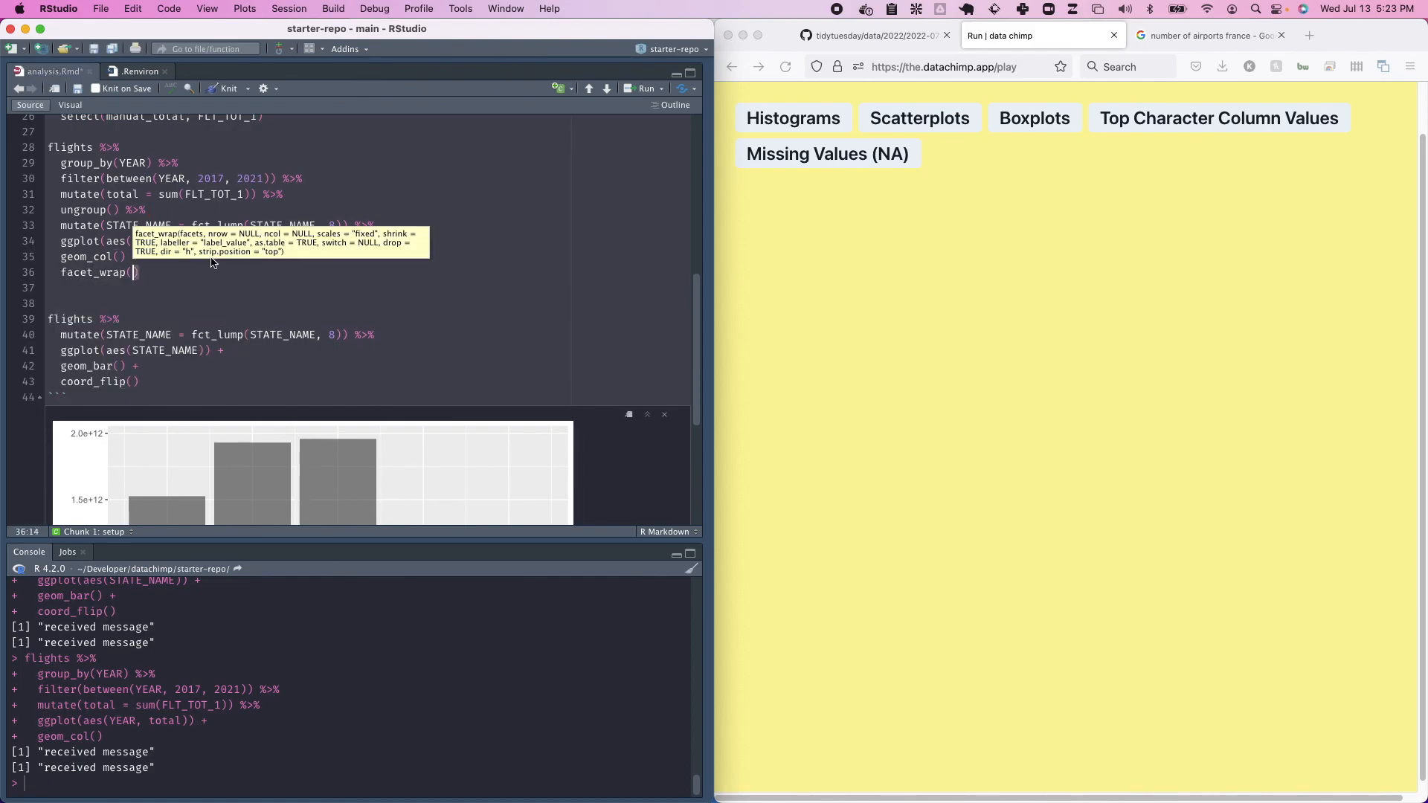
pyautogui.write('~ STATE_NAME')
pyautogui.press('super+s')
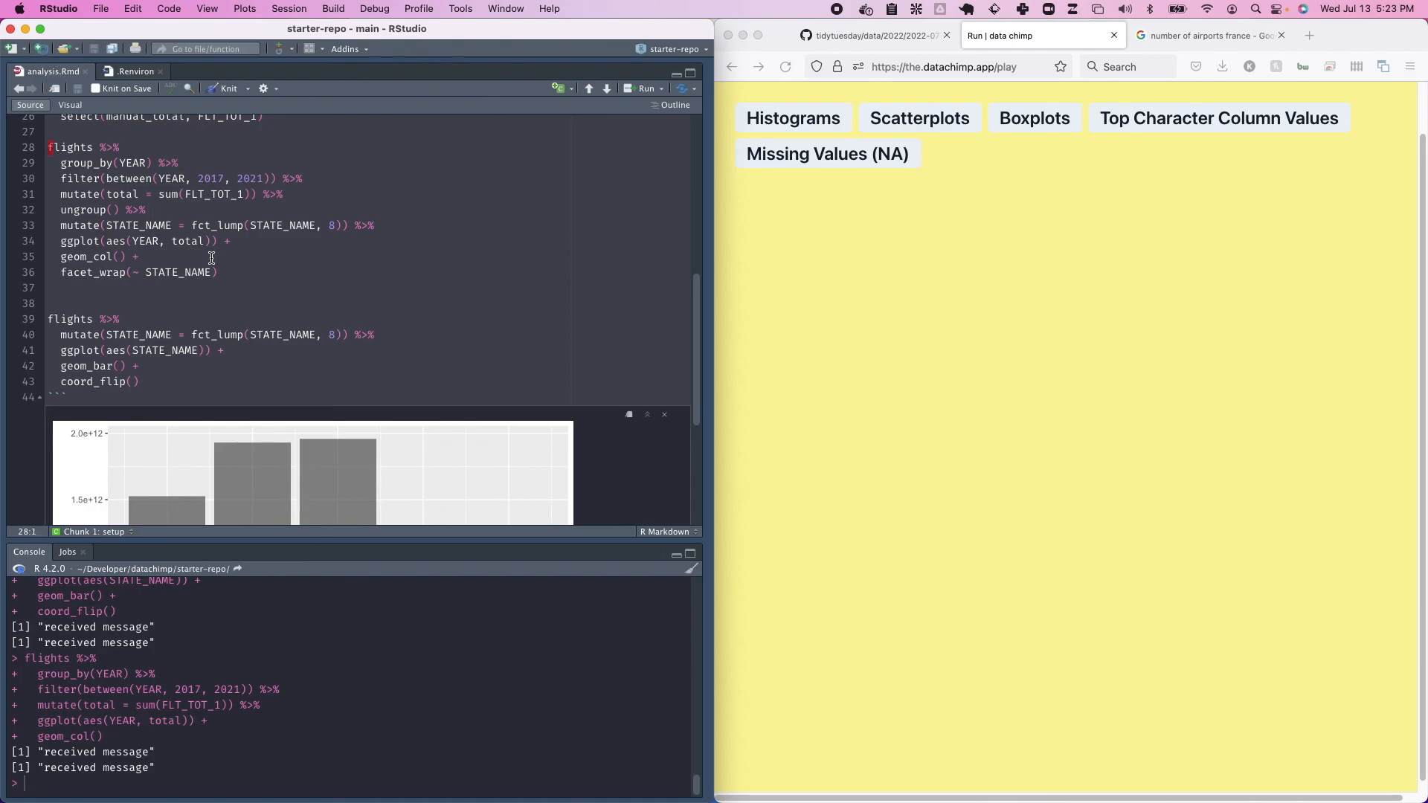
# Step: Run the faceted yearly totals plot, open its output in a separate window and enlarge that window to examine each country's chart
pyautogui.press('super+Return')
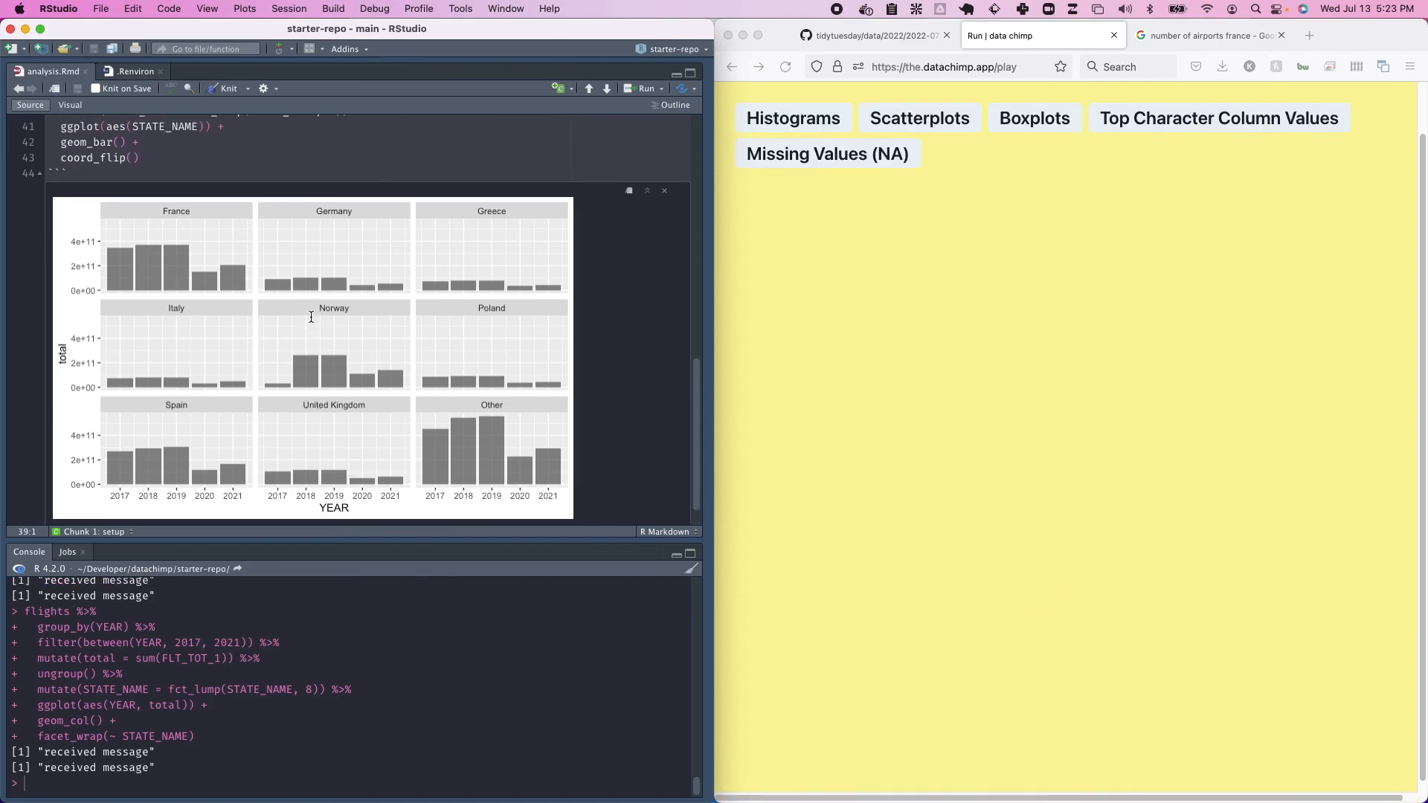
pyautogui.click(630, 193)
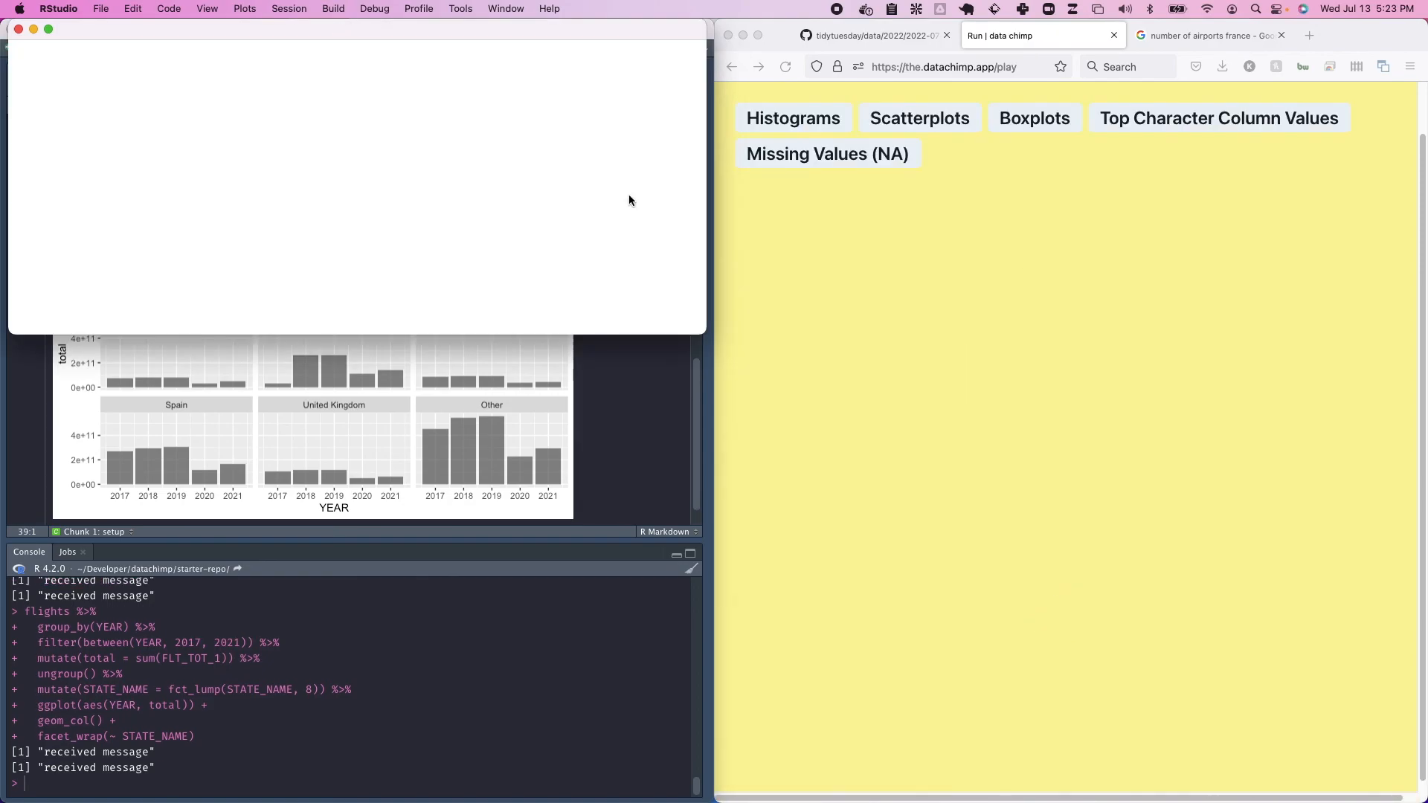
pyautogui.moveTo(702, 326); pyautogui.dragTo(1232, 693)
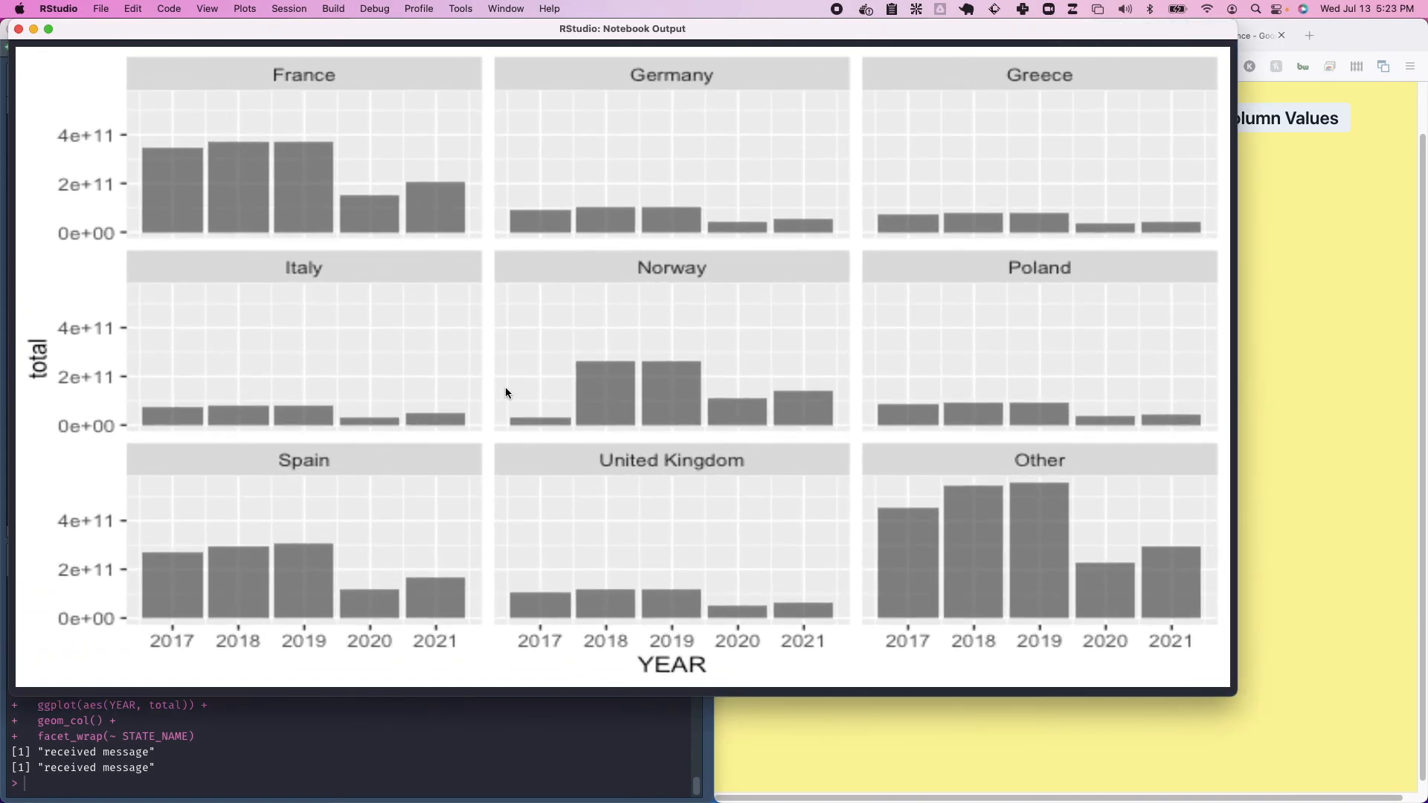